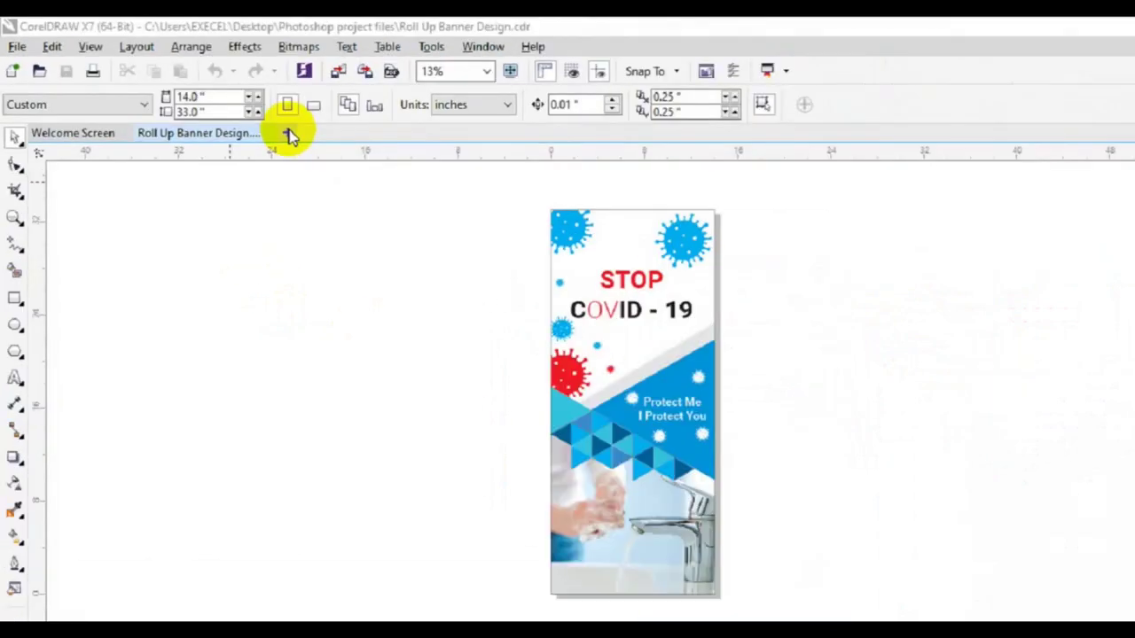
Start a new document named "Stylish corporate roll up banner" with inches as its unit.
{"action": "left_click", "coordinate": [502, 221]}
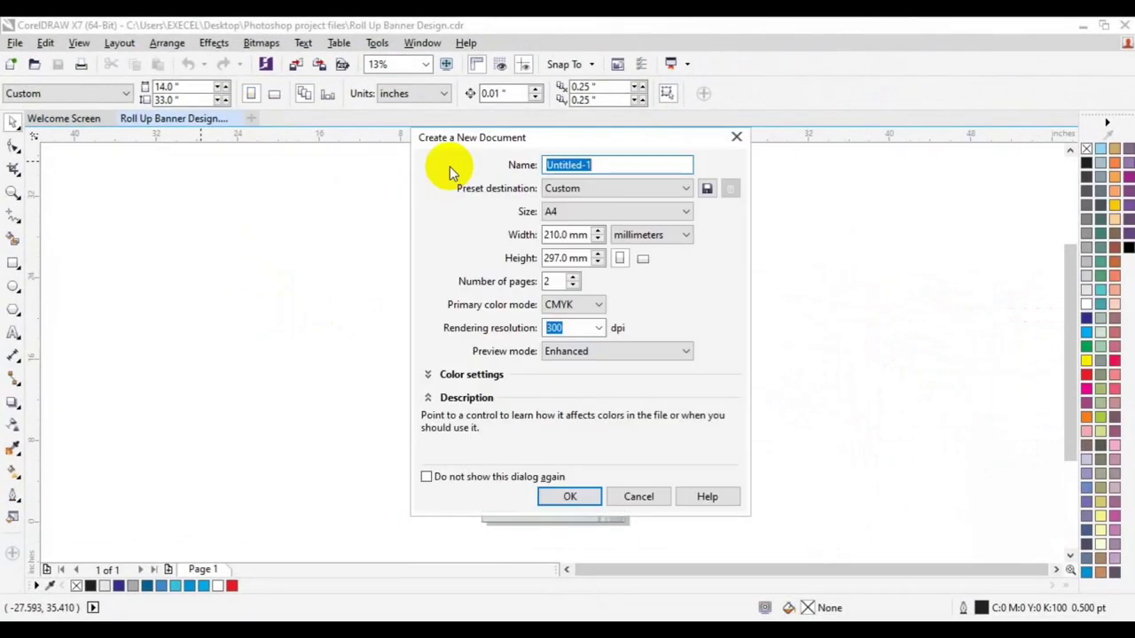
{"action": "type", "text": "Stylish corporate roll up banner"}
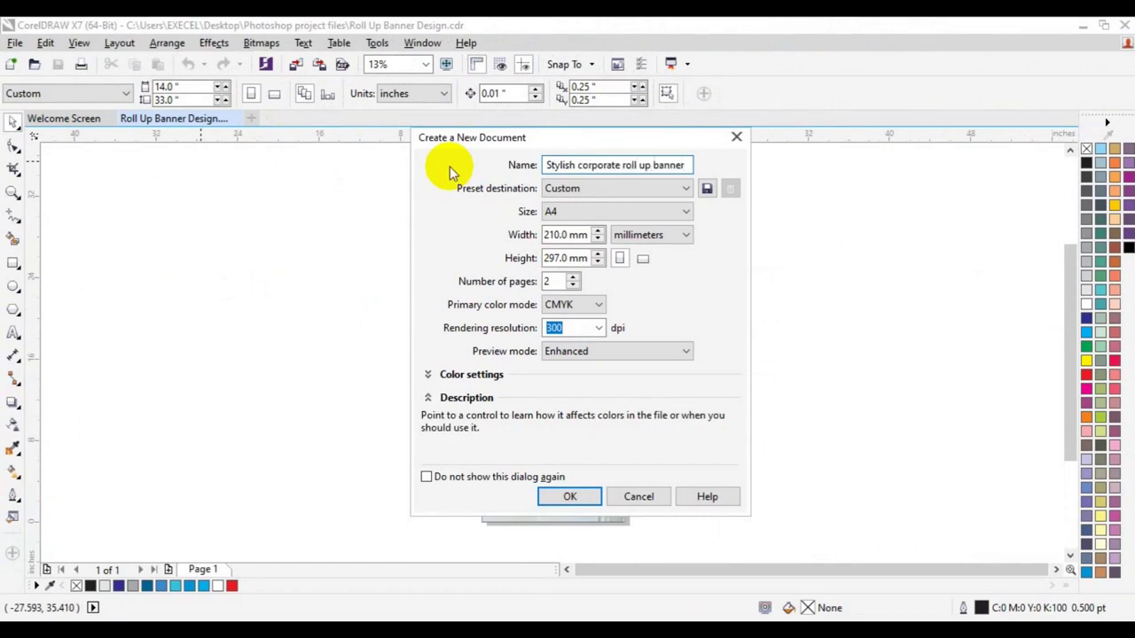
{"action": "left_click", "coordinate": [641, 237]}
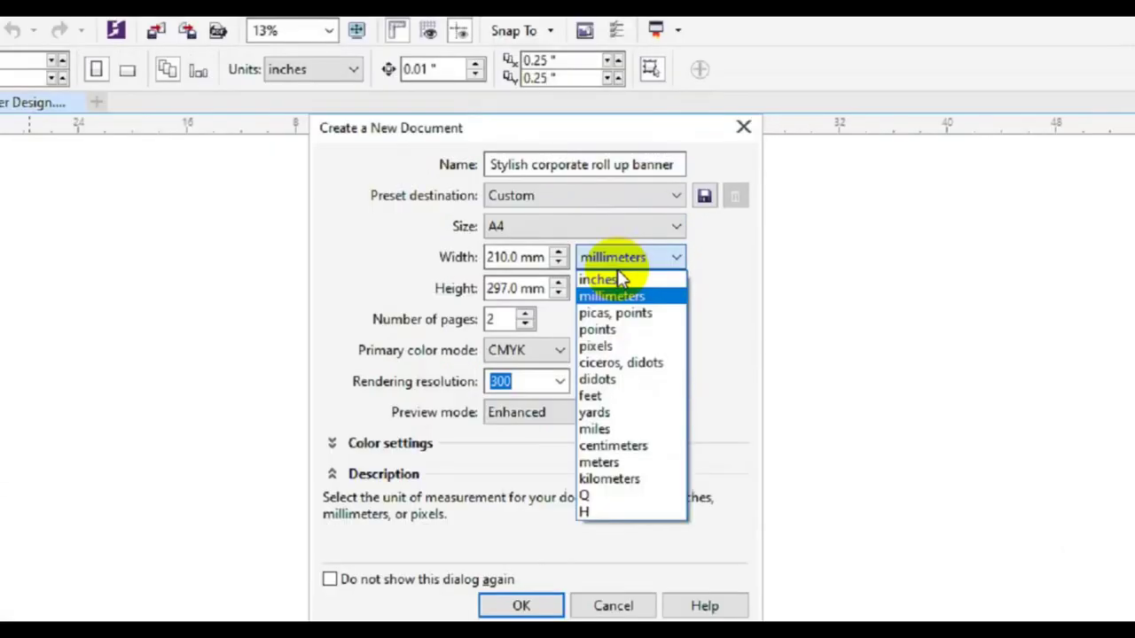
{"action": "left_click", "coordinate": [616, 279]}
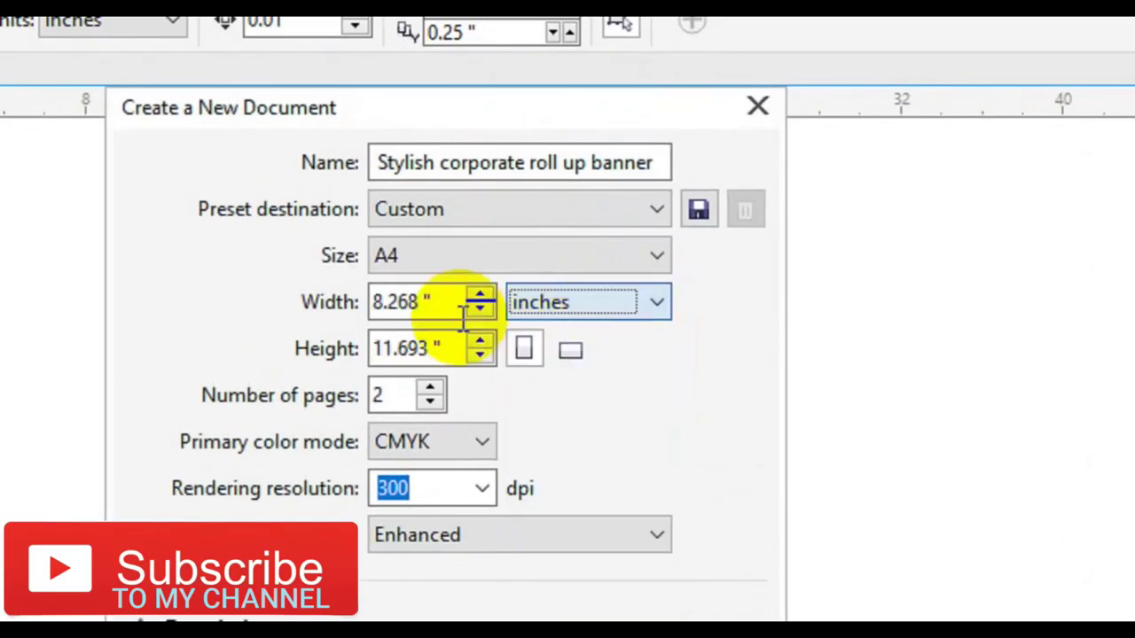
Set the page to 14 inches wide and 33 inches high with a single page, and create the document.
{"action": "left_click", "coordinate": [526, 258]}
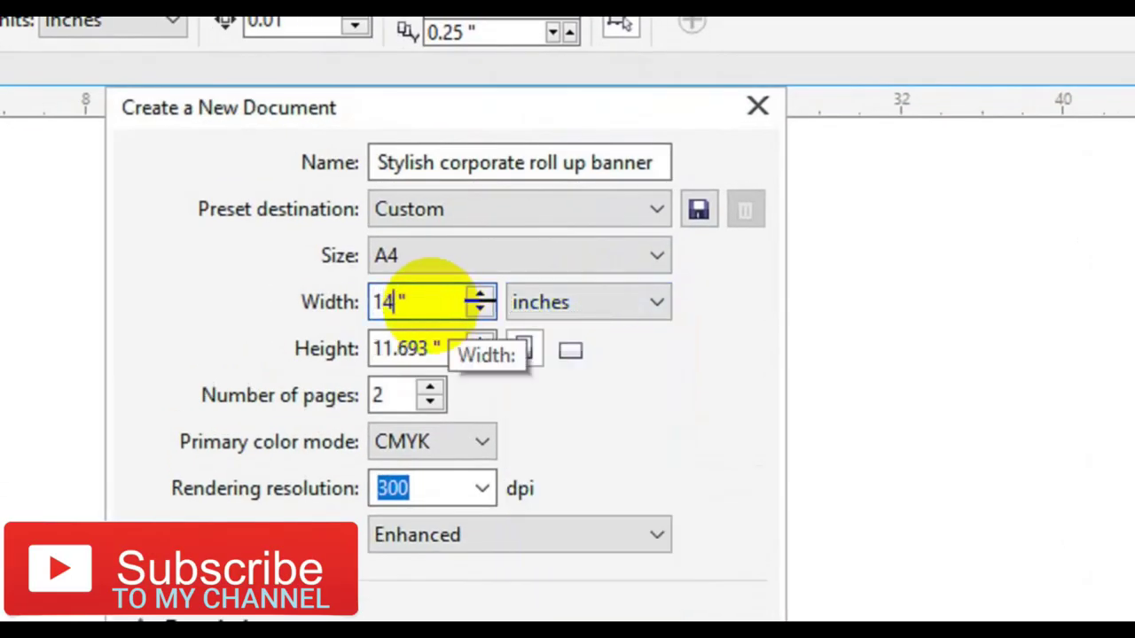
{"action": "left_click", "coordinate": [436, 337]}
{"action": "key", "text": "BackSpace"}
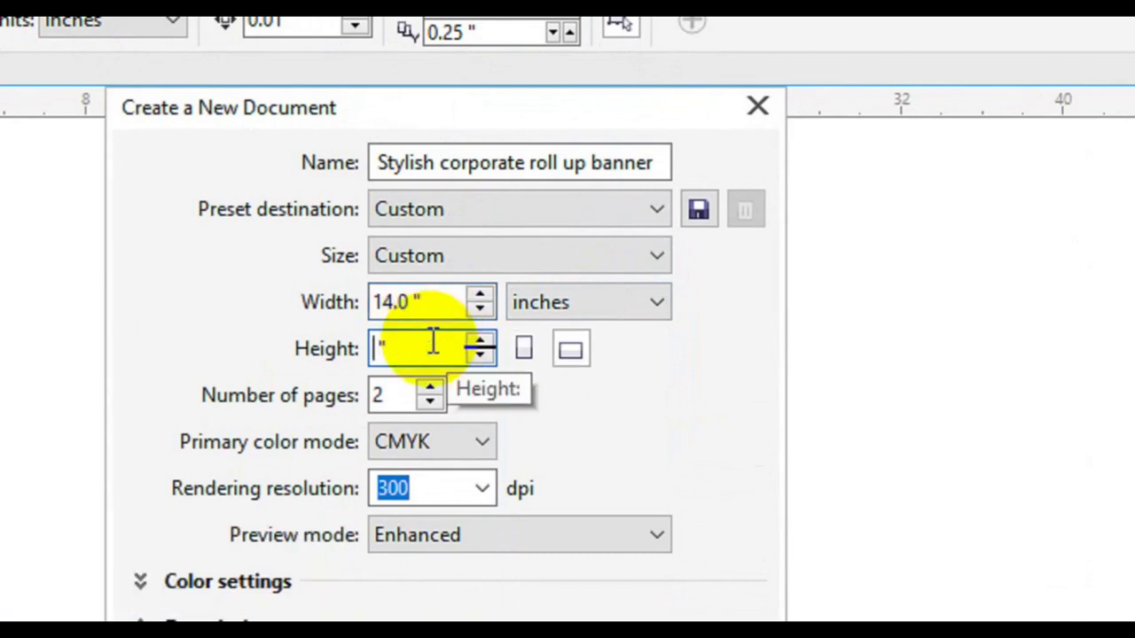
{"action": "type", "text": "33"}
{"action": "left_click", "coordinate": [415, 395]}
{"action": "left_click", "coordinate": [429, 404]}
{"action": "left_click", "coordinate": [423, 529]}
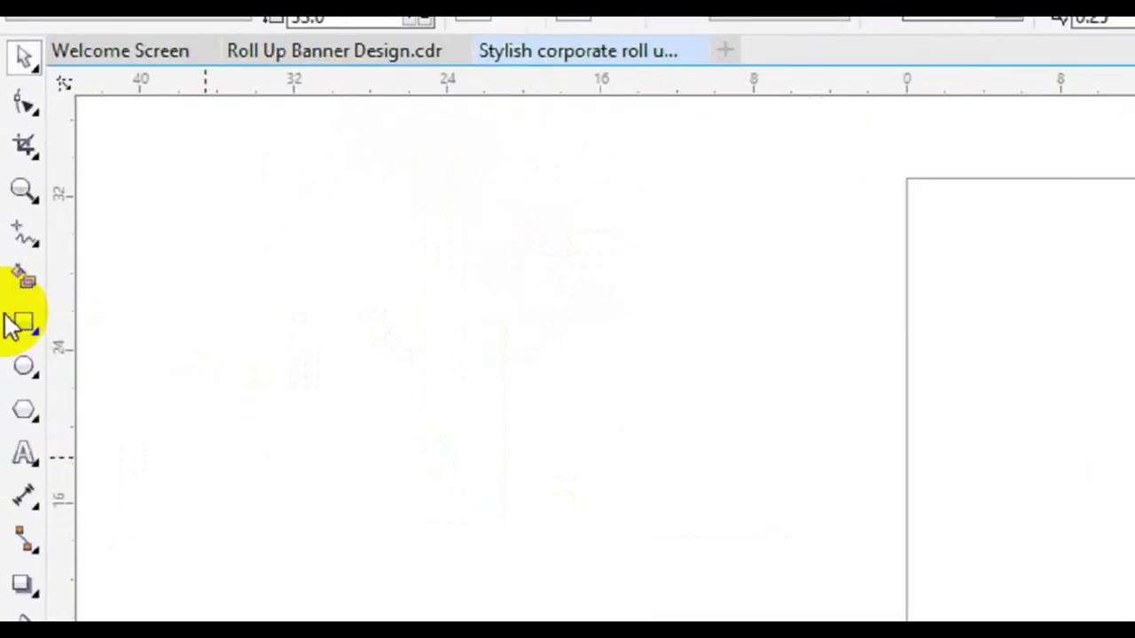
Add a 14 by 33 inch rectangle covering the whole page.
{"action": "left_click", "coordinate": [13, 263]}
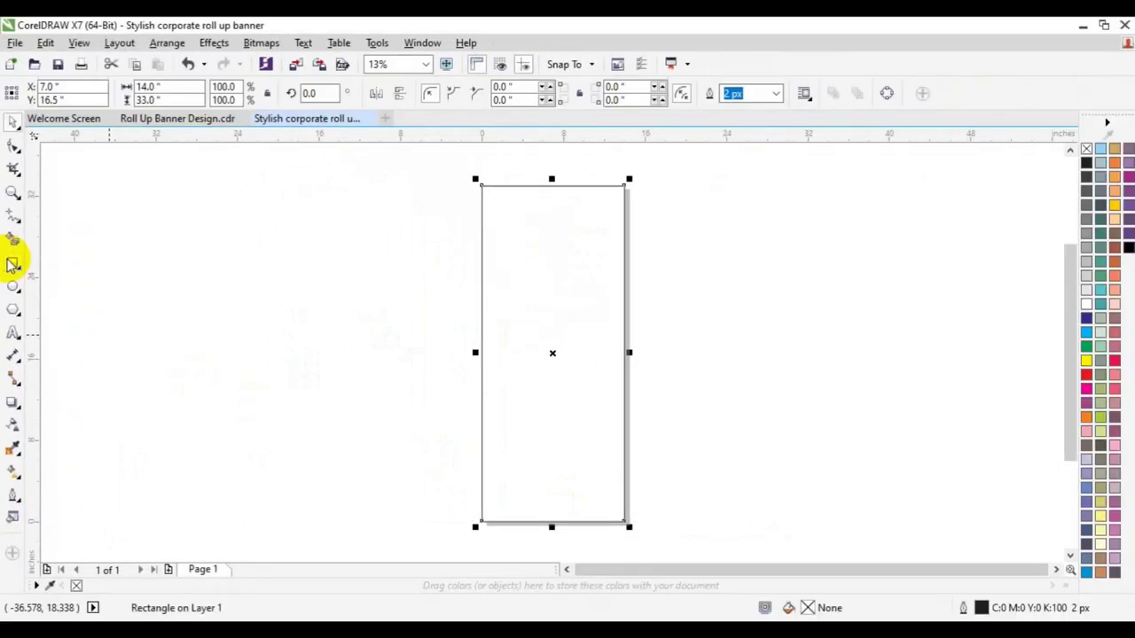
{"action": "left_click", "coordinate": [13, 191]}
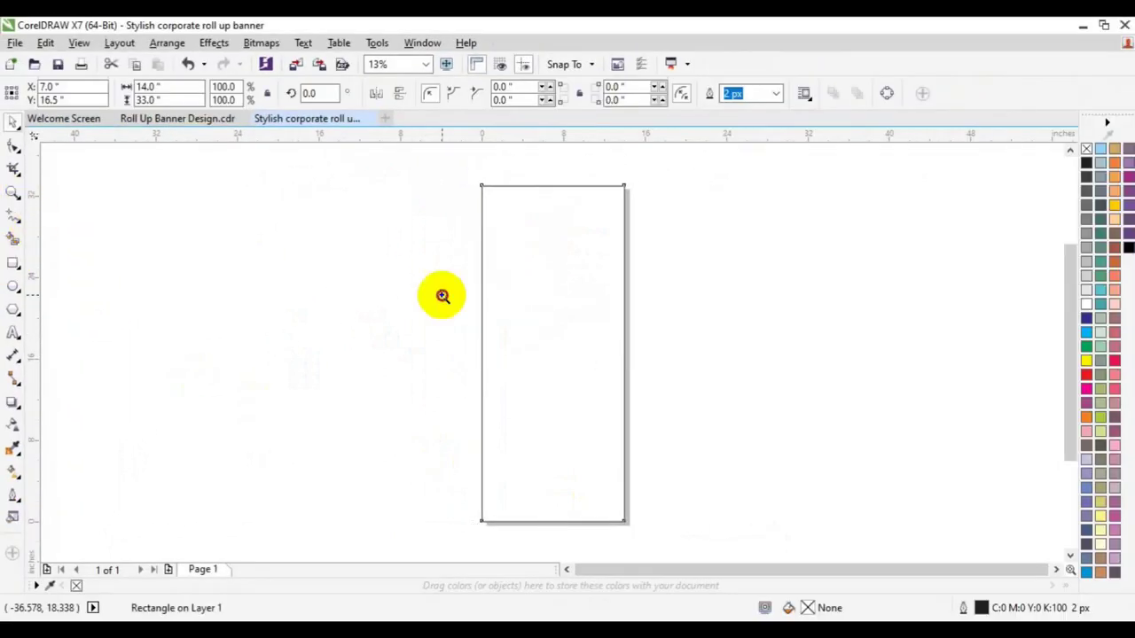
{"action": "left_click", "coordinate": [568, 301]}
{"action": "left_click", "coordinate": [1070, 150]}
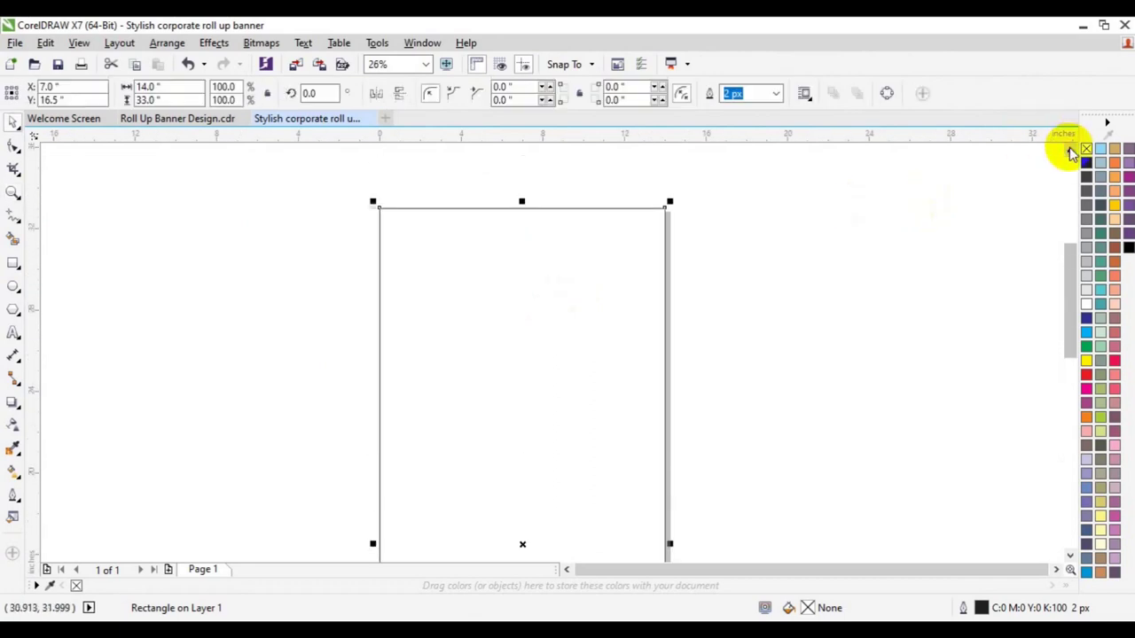
{"action": "left_click", "coordinate": [1070, 150]}
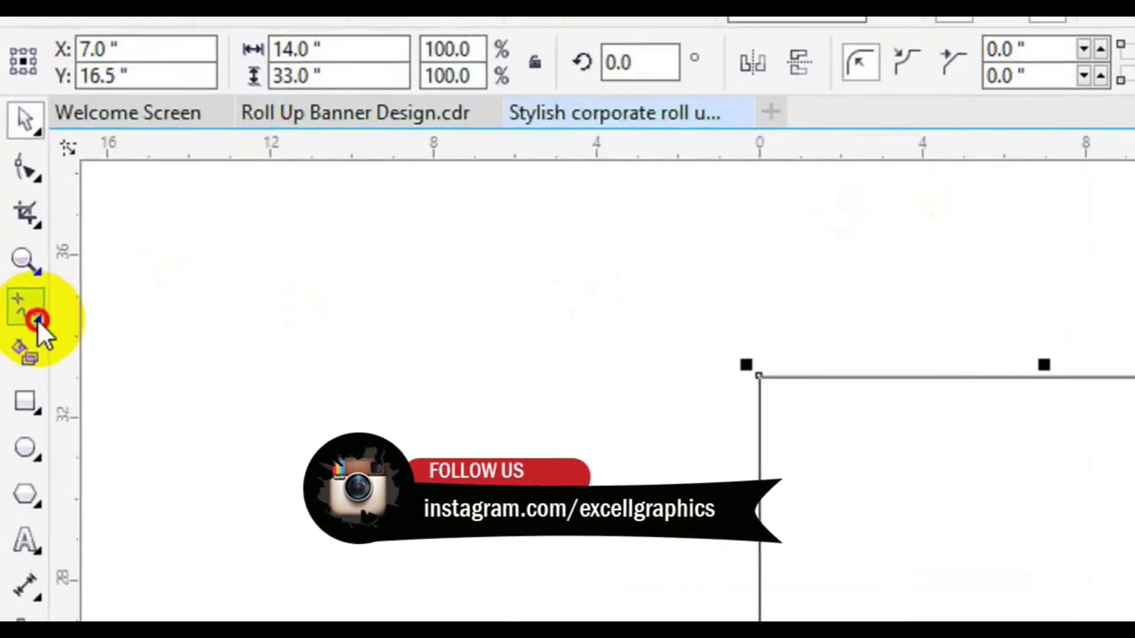
{"action": "left_click", "coordinate": [20, 226]}
{"action": "left_click", "coordinate": [70, 292]}
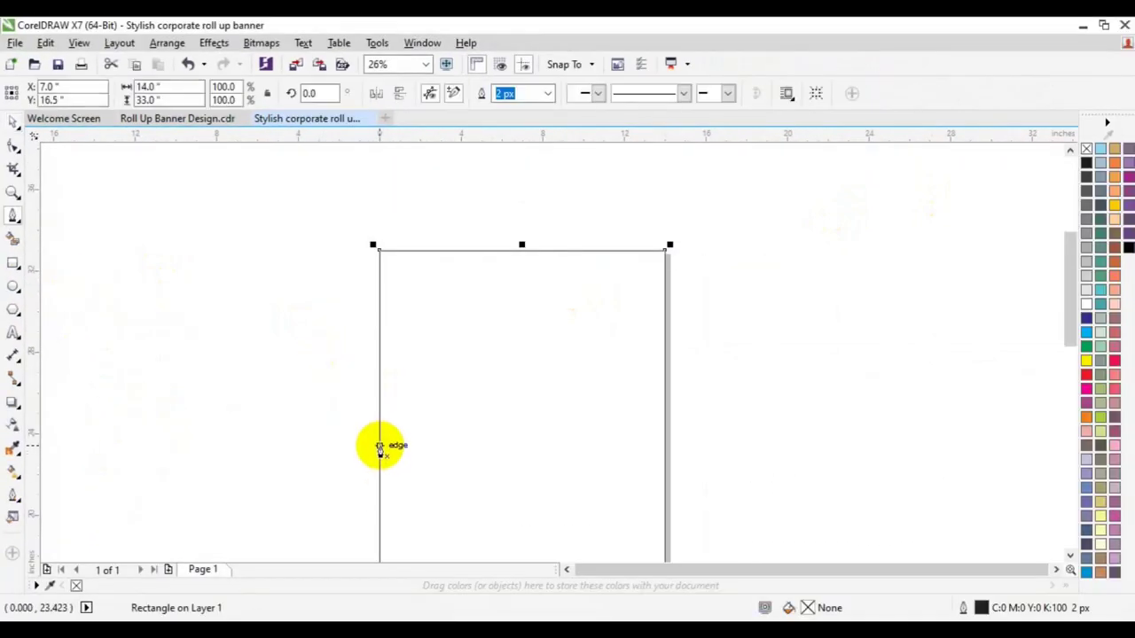
{"action": "left_click", "coordinate": [379, 446]}
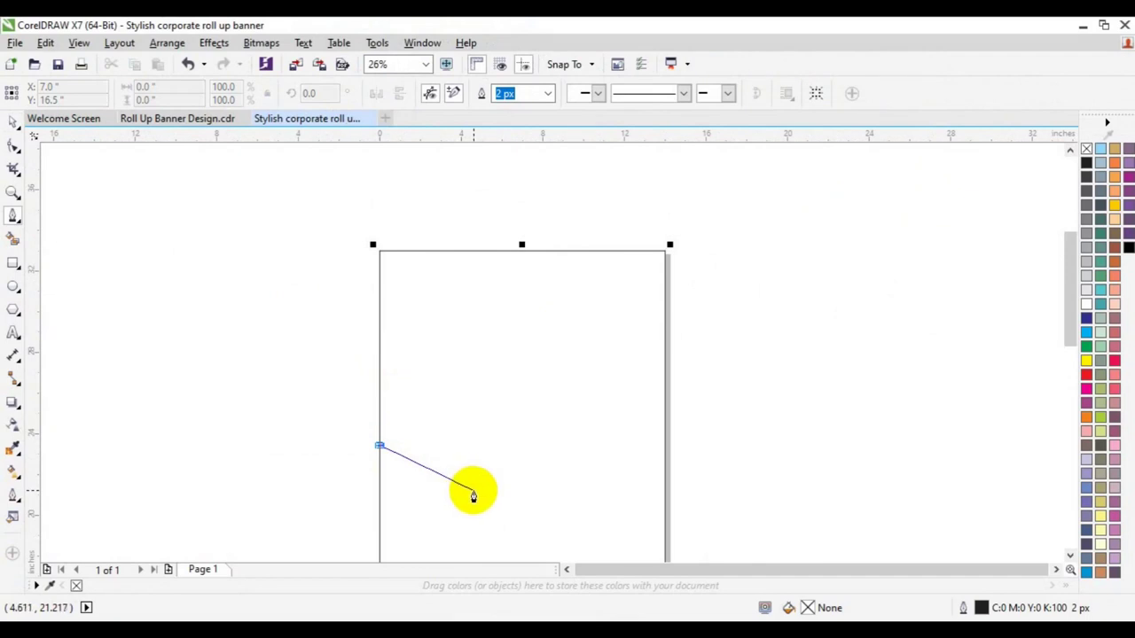
{"action": "double_click", "coordinate": [474, 494]}
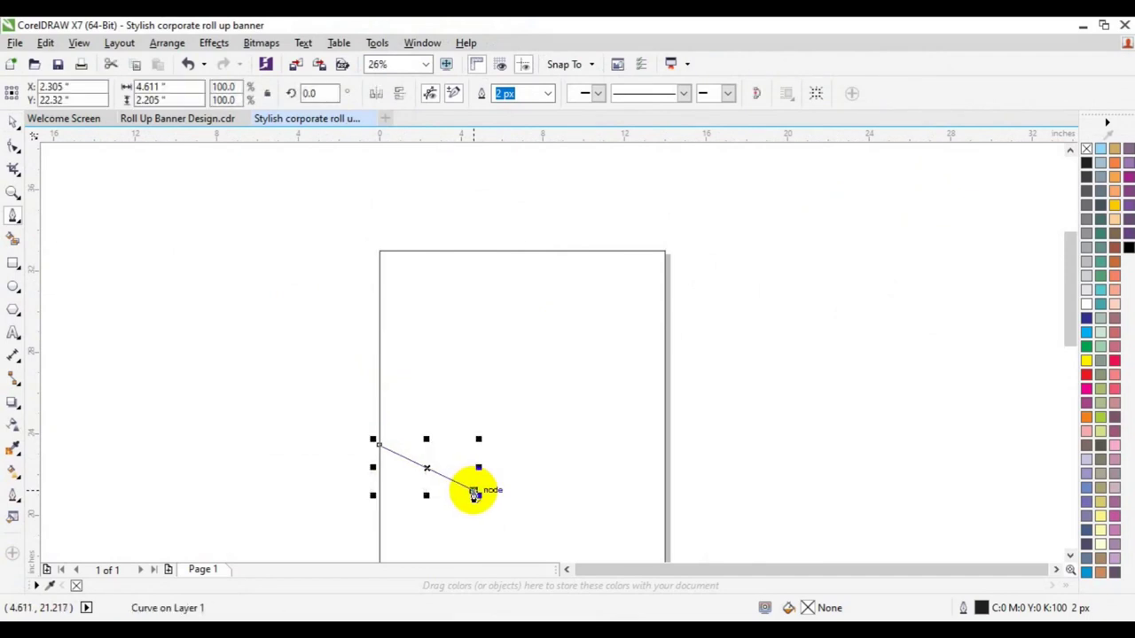
{"action": "left_click", "coordinate": [474, 493]}
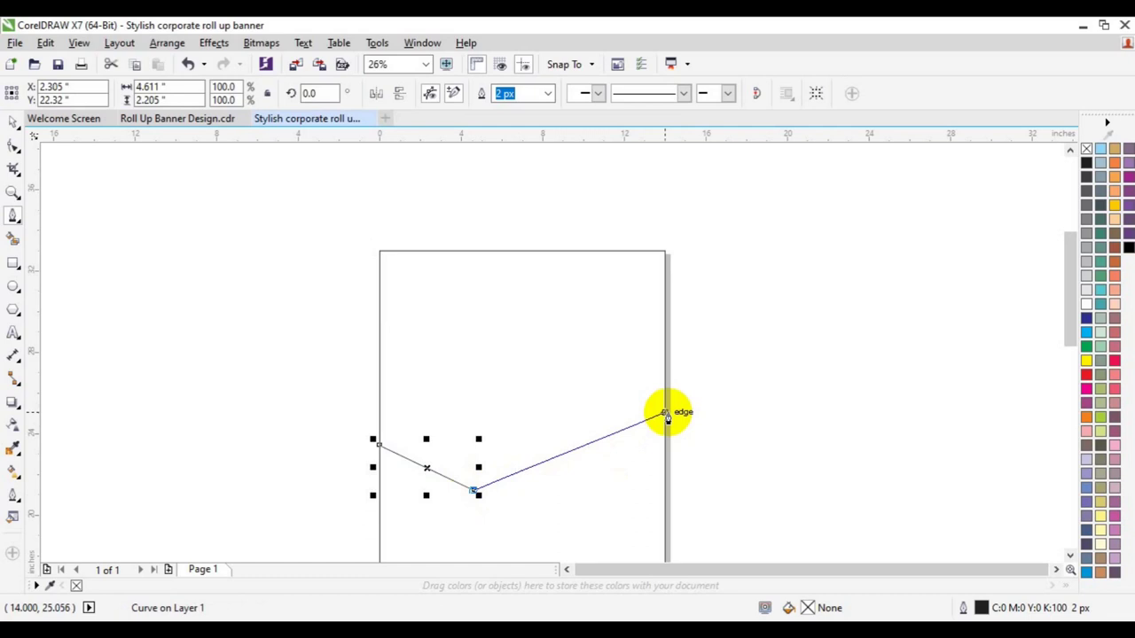
{"action": "double_click", "coordinate": [666, 414]}
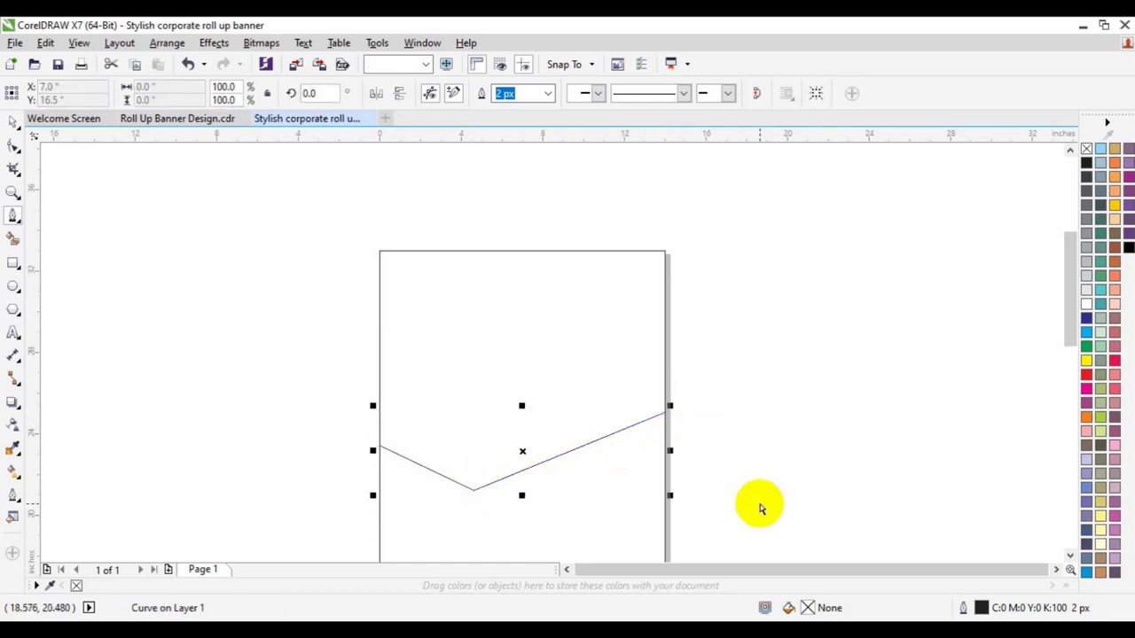
{"action": "left_click", "coordinate": [664, 497]}
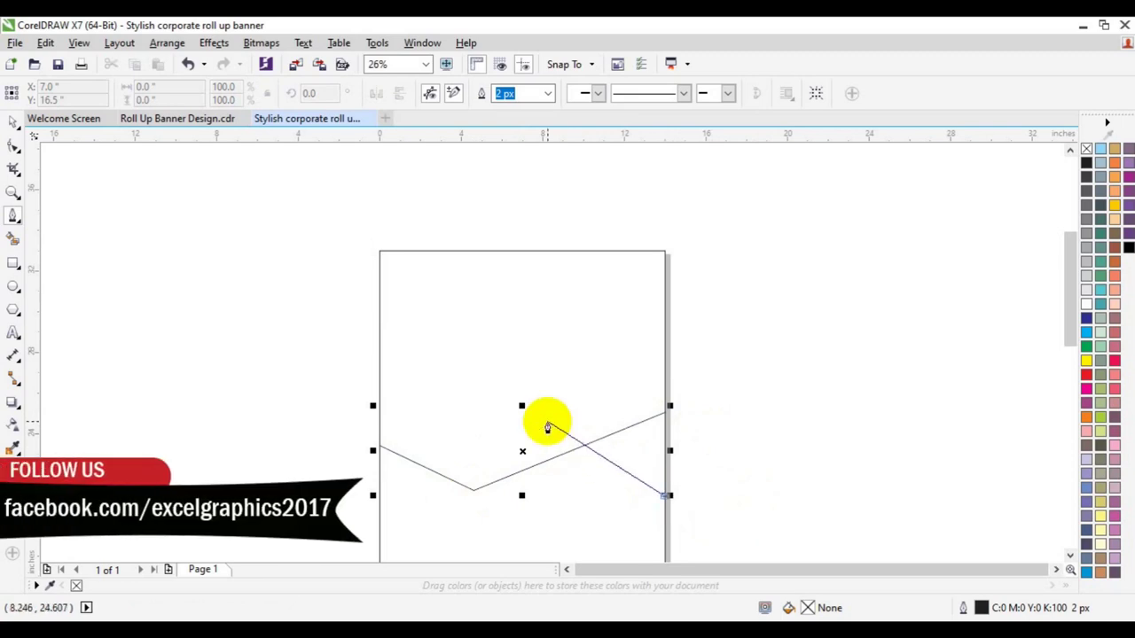
{"action": "key", "text": "space"}
{"action": "key", "text": "Escape"}
{"action": "key", "text": "Delete"}
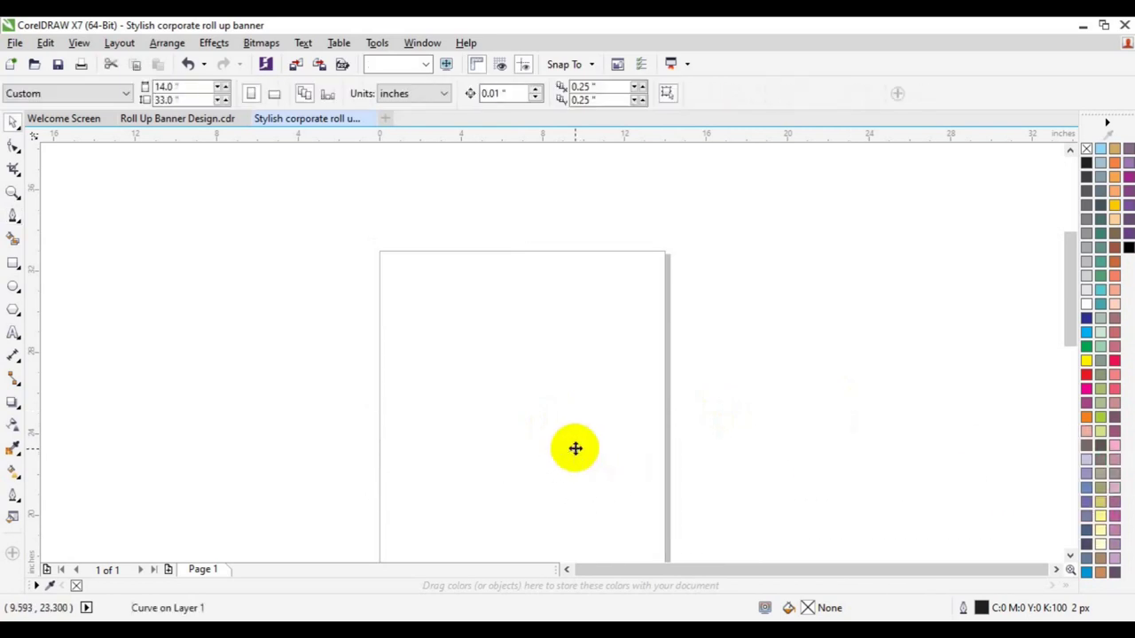
Draw a closed triangle about 6.7 by 3.6 inches with the Pen tool, its vertical side along the page's right edge.
{"action": "left_click", "coordinate": [13, 220]}
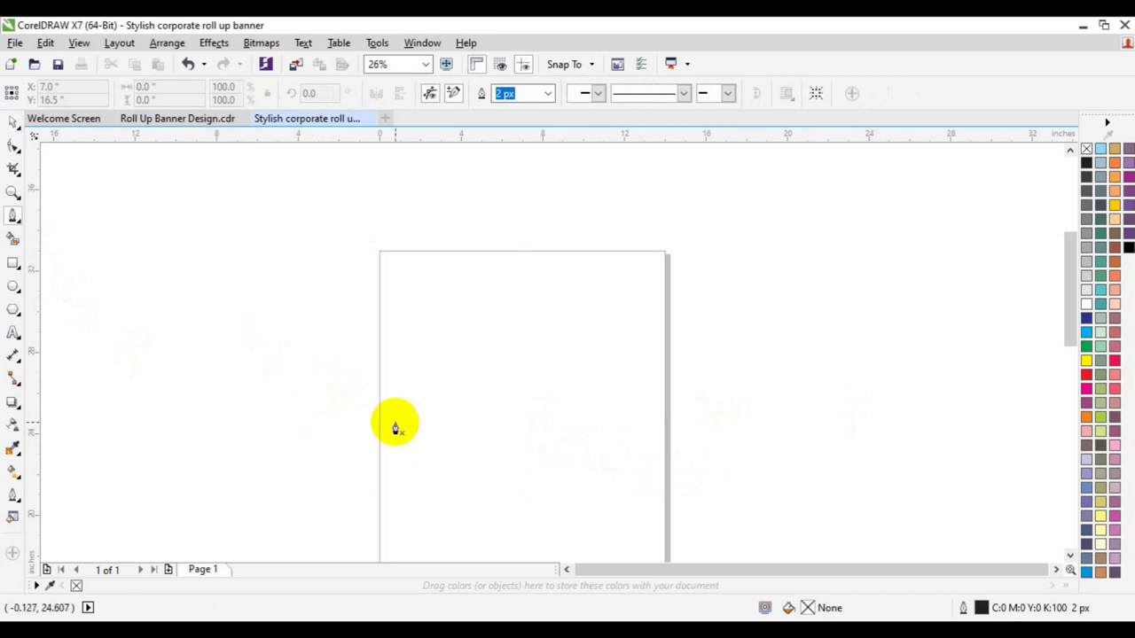
{"action": "left_click", "coordinate": [664, 520]}
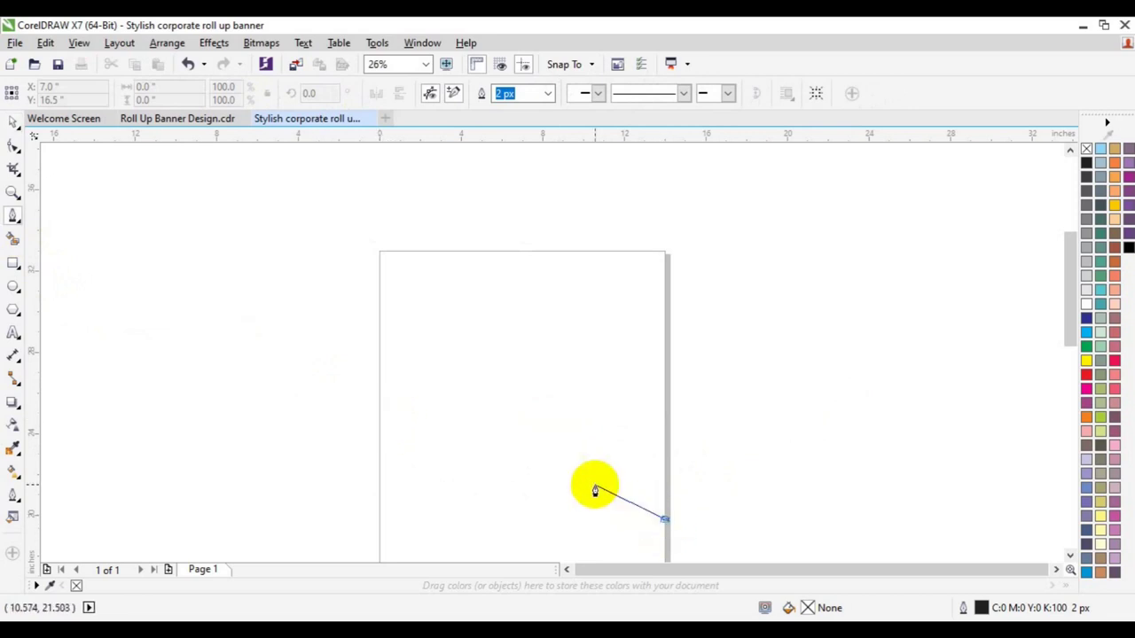
{"action": "left_click", "coordinate": [527, 449]}
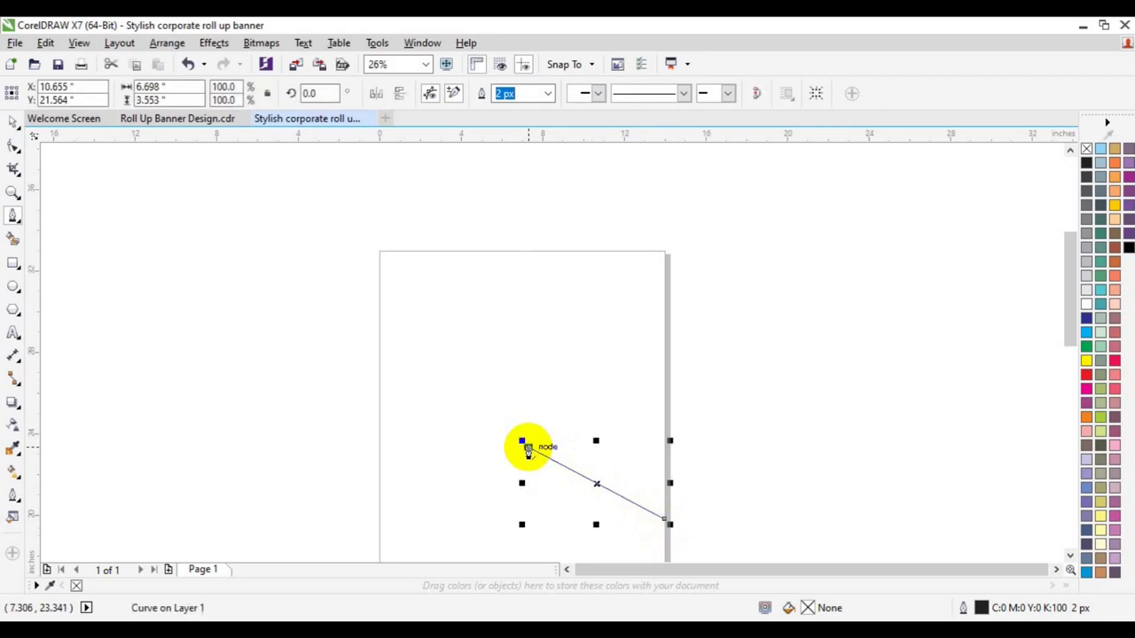
{"action": "left_click", "coordinate": [663, 444]}
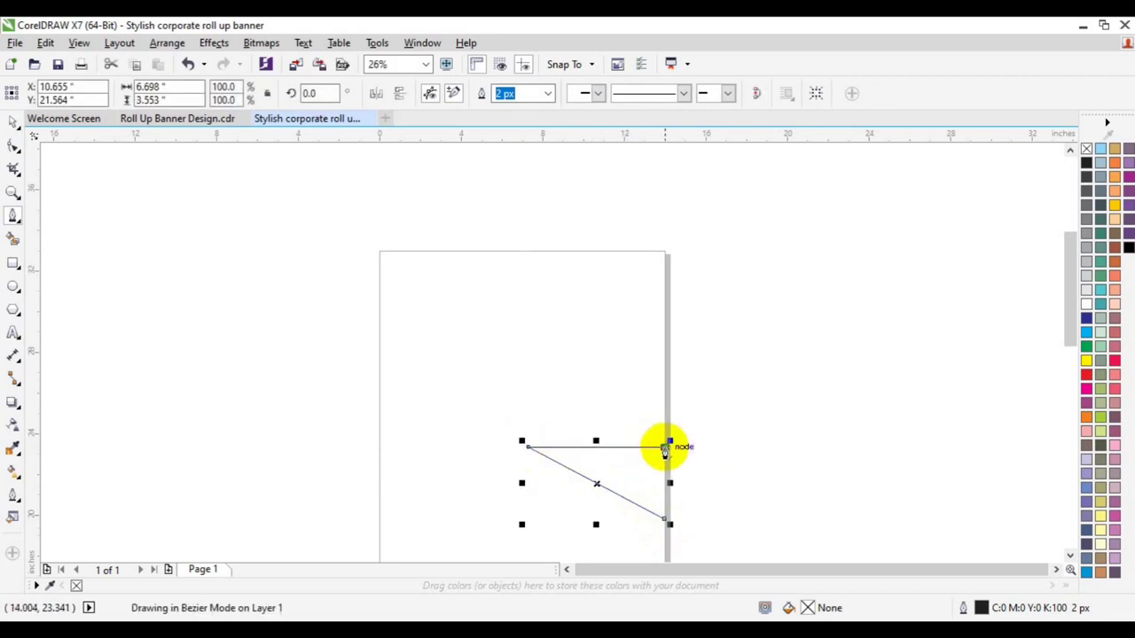
{"action": "left_click", "coordinate": [666, 522]}
{"action": "left_click", "coordinate": [666, 523]}
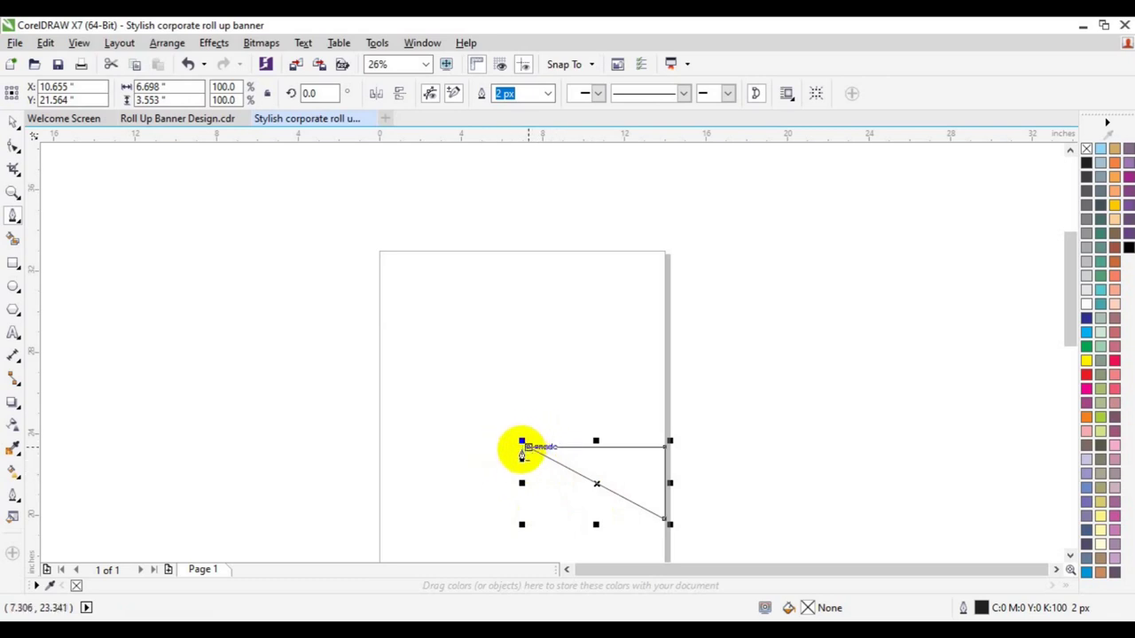
Draw a second closed triangle about 4.3 by 3.3 inches, sloping down and left from the first triangle's left corner and sharing part of its lower side.
{"action": "left_click", "coordinate": [470, 513]}
{"action": "double_click", "coordinate": [529, 449]}
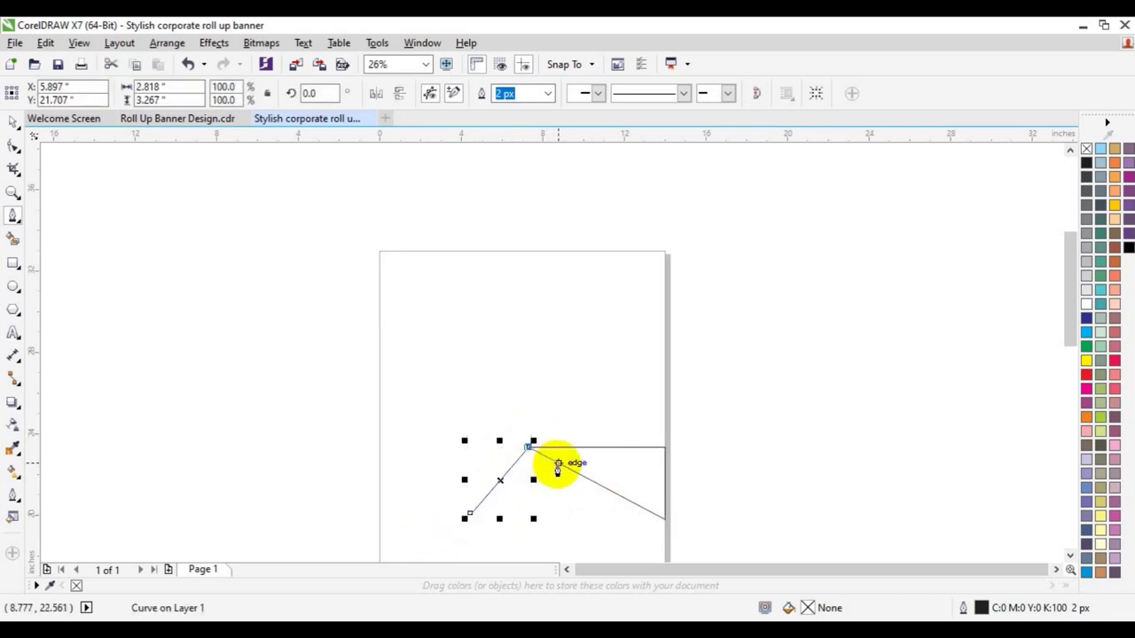
{"action": "left_click", "coordinate": [558, 463]}
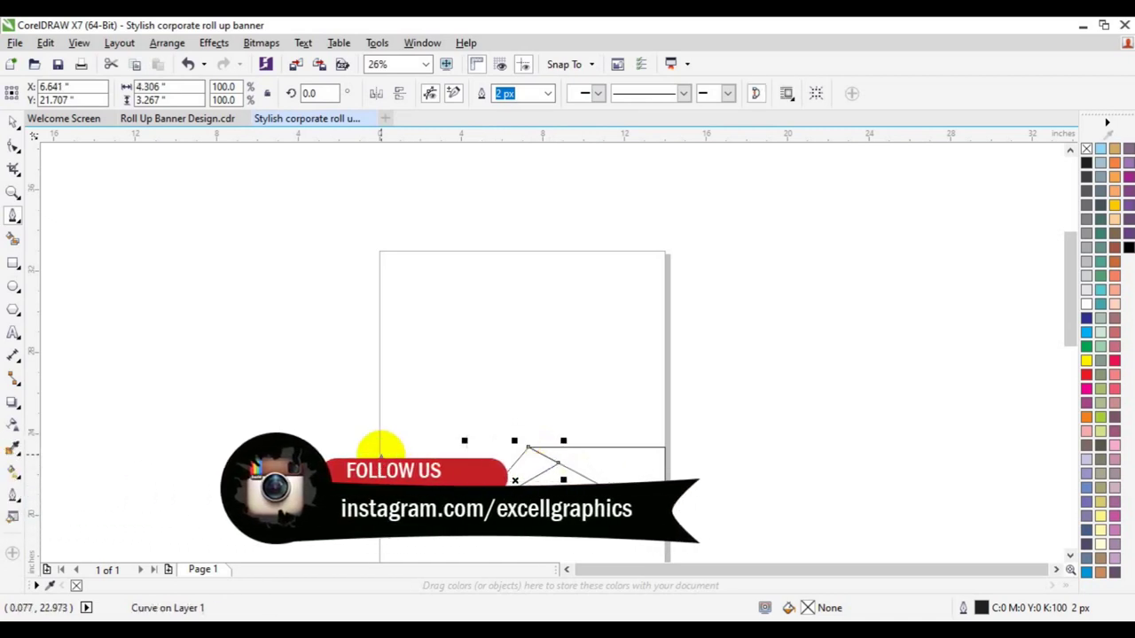
Draw a third closed triangle about 5.2 by 2.9 inches, from the page's left edge to the second triangle's lowest corner and left side.
{"action": "left_click", "coordinate": [380, 456]}
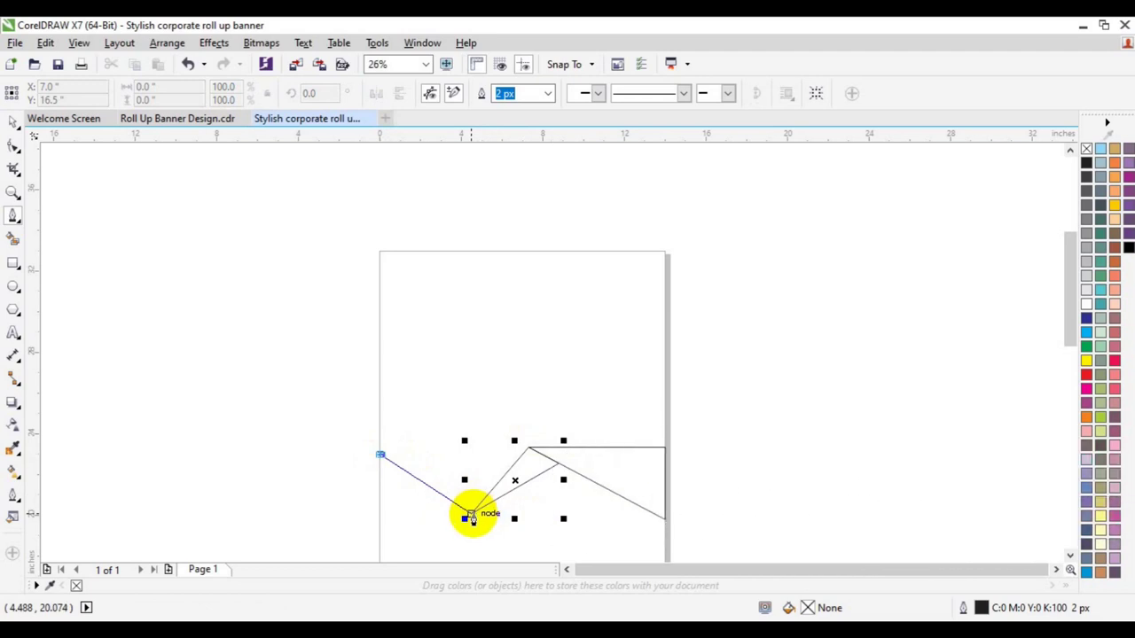
{"action": "double_click", "coordinate": [470, 518]}
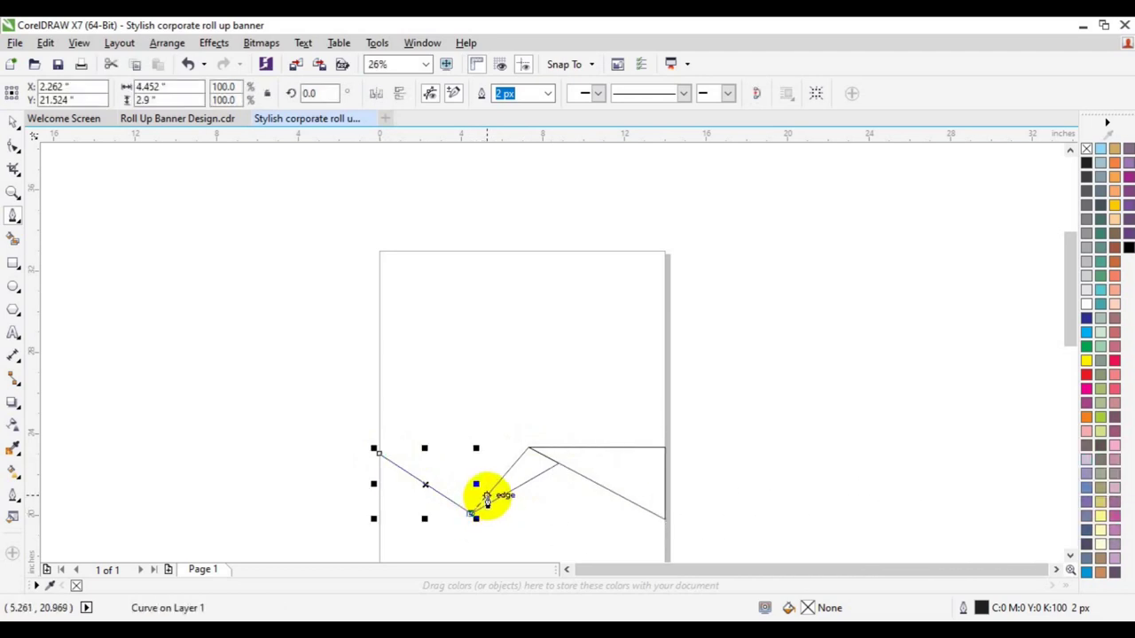
{"action": "left_click", "coordinate": [486, 497]}
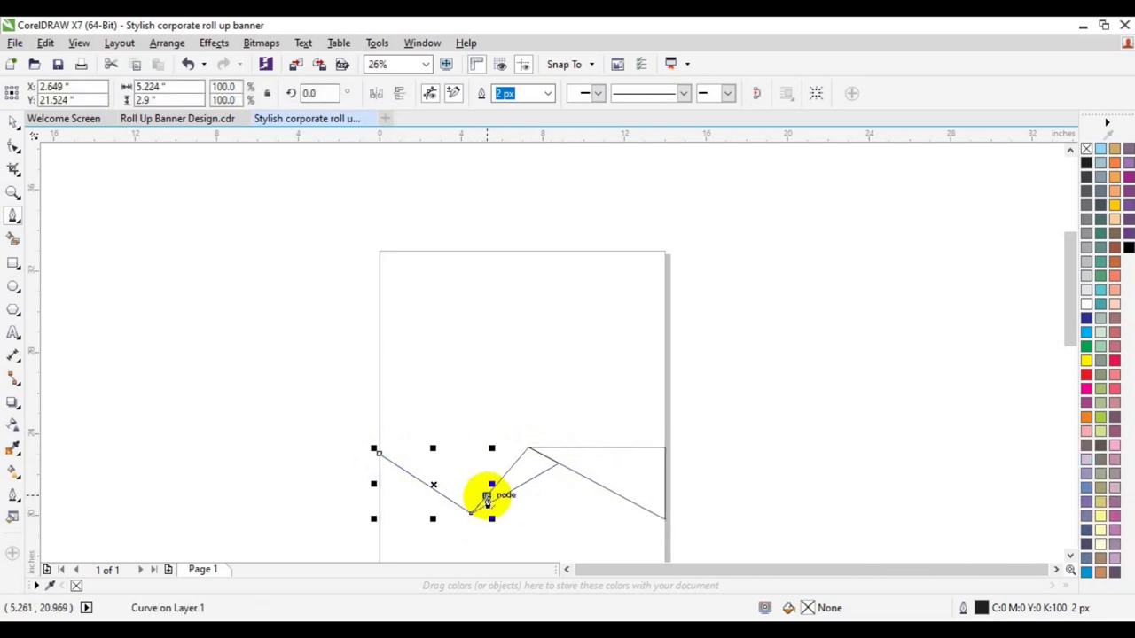
{"action": "left_click", "coordinate": [379, 454]}
{"action": "key", "text": "space"}
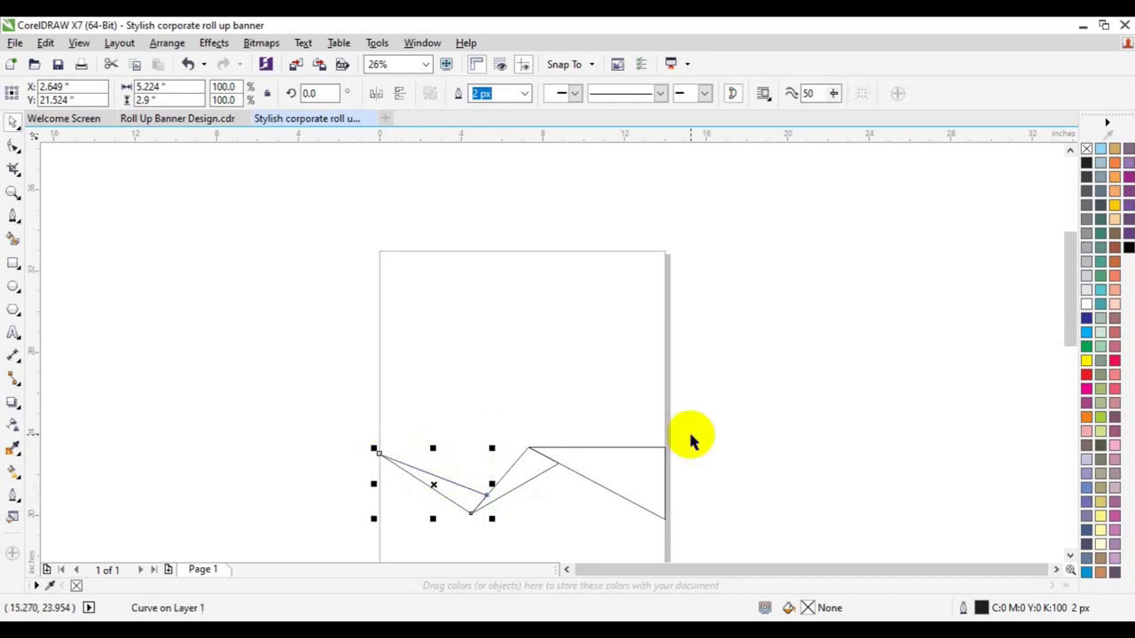
Add a page-sized rectangle and scale the three triangles together to 99.9%.
{"action": "double_click", "coordinate": [14, 263]}
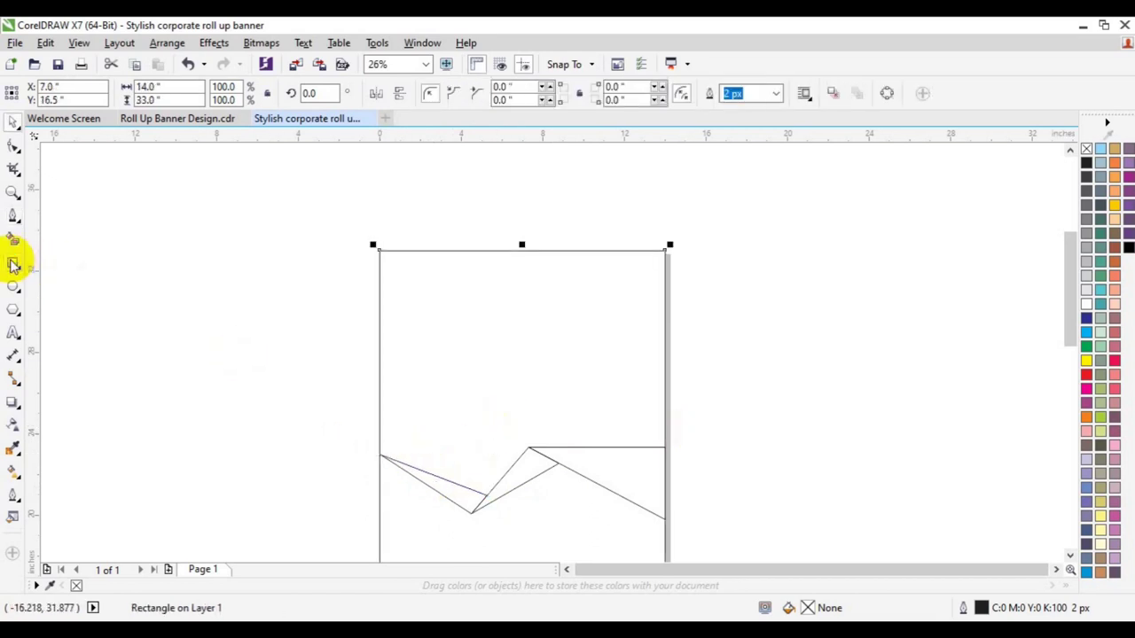
{"action": "left_click_drag", "start_coordinate": [295, 381], "coordinate": [720, 525]}
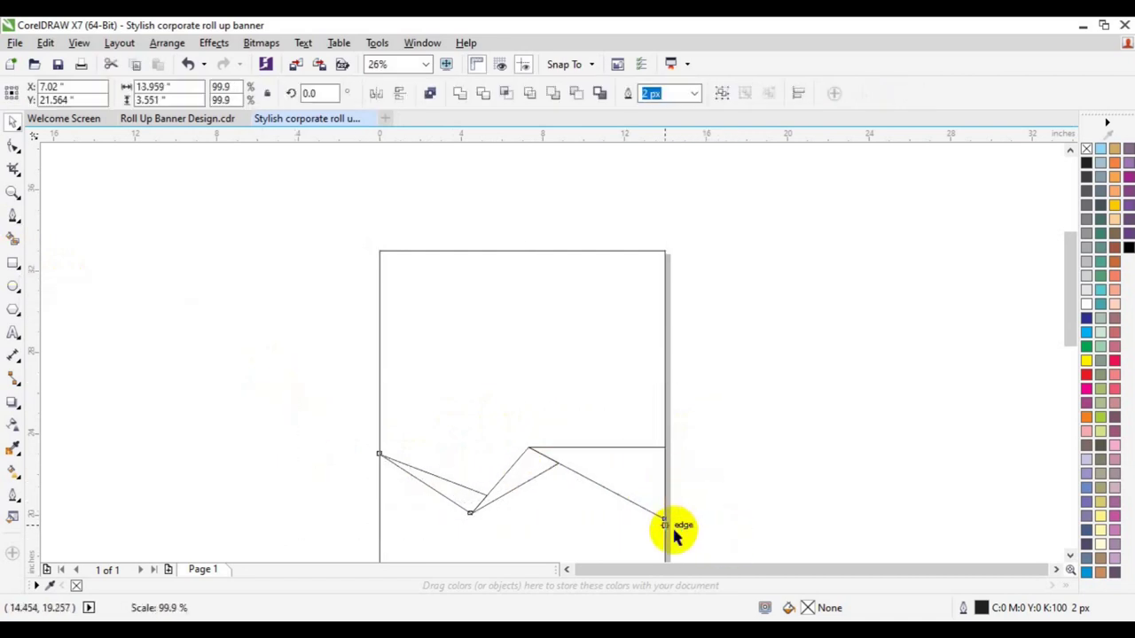
{"action": "left_click", "coordinate": [754, 501]}
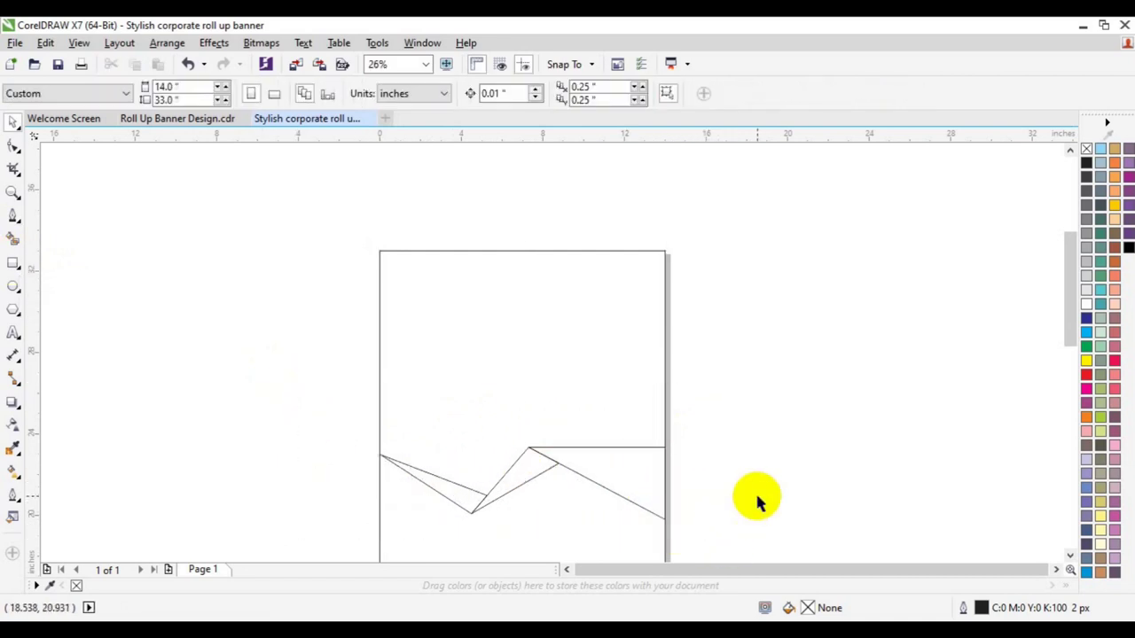
{"action": "left_click", "coordinate": [1070, 555]}
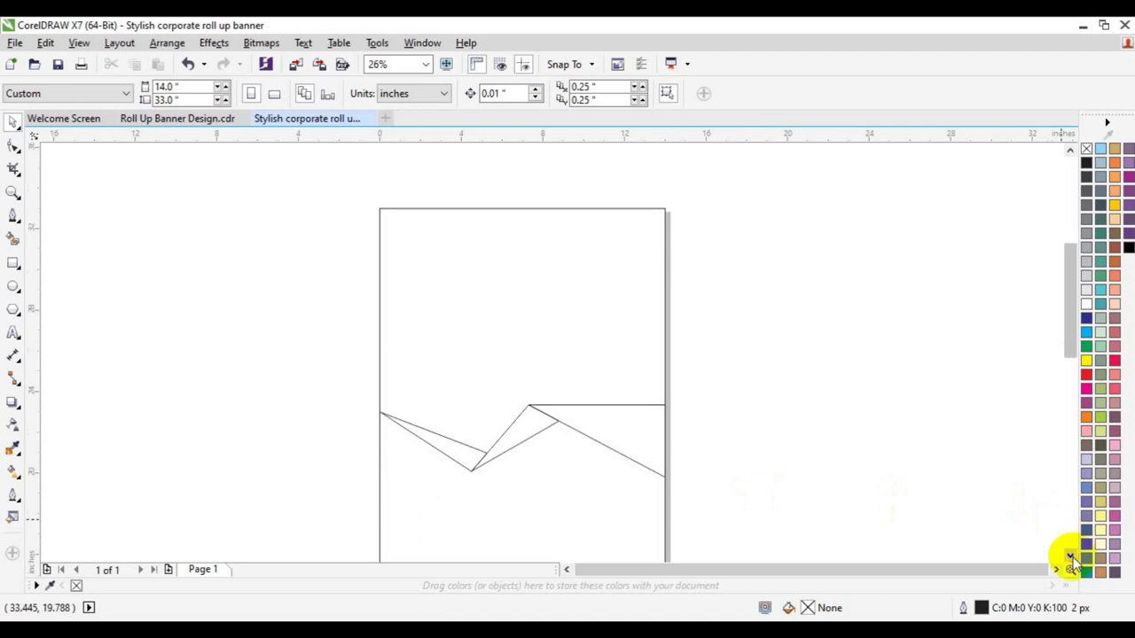
{"action": "left_click", "coordinate": [13, 214]}
{"action": "left_click", "coordinate": [470, 472]}
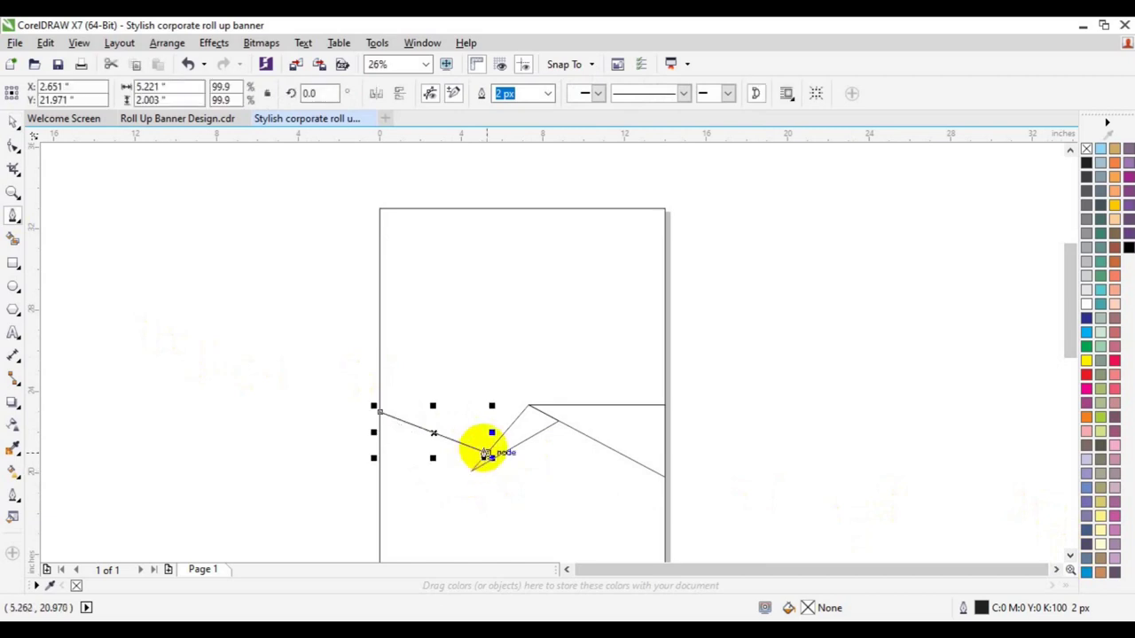
{"action": "left_click", "coordinate": [491, 442]}
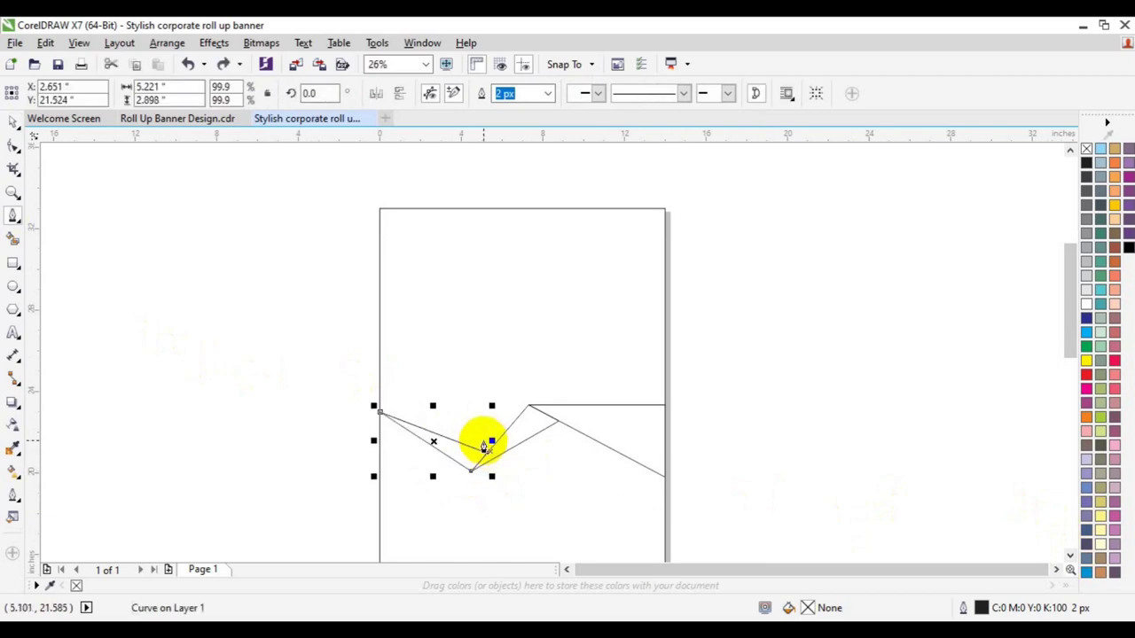
Draw two short straight lines, one rising from the triangles' lowest shared corner, the other running down and right from the middle triangle's top corner.
{"action": "left_click", "coordinate": [483, 443]}
{"action": "left_click", "coordinate": [470, 471]}
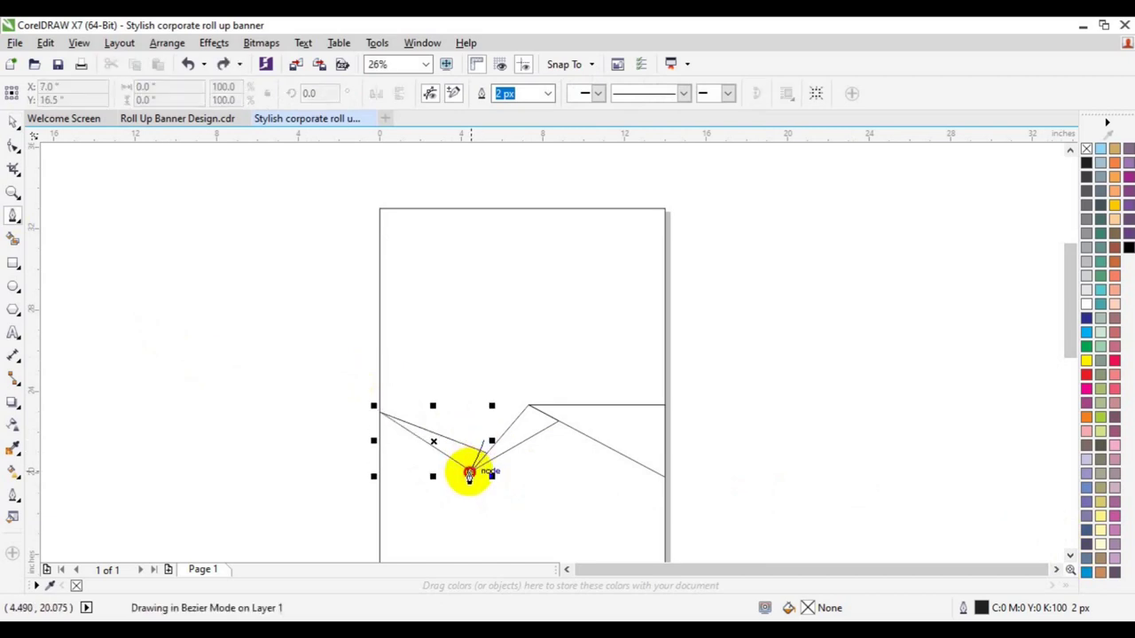
{"action": "left_click", "coordinate": [528, 406]}
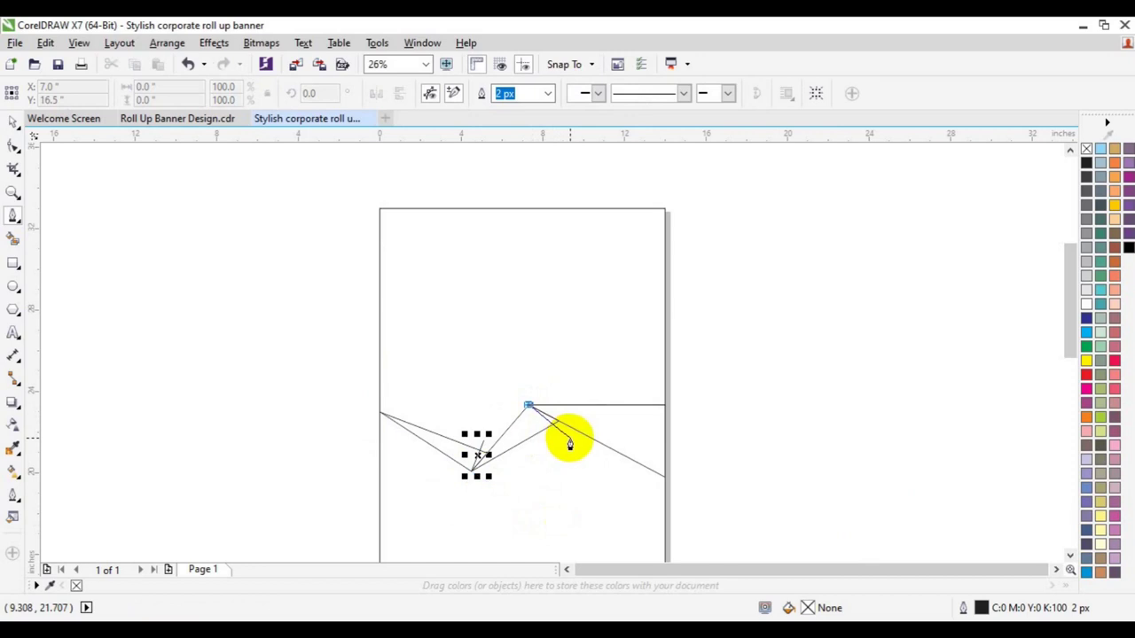
{"action": "left_click", "coordinate": [569, 444]}
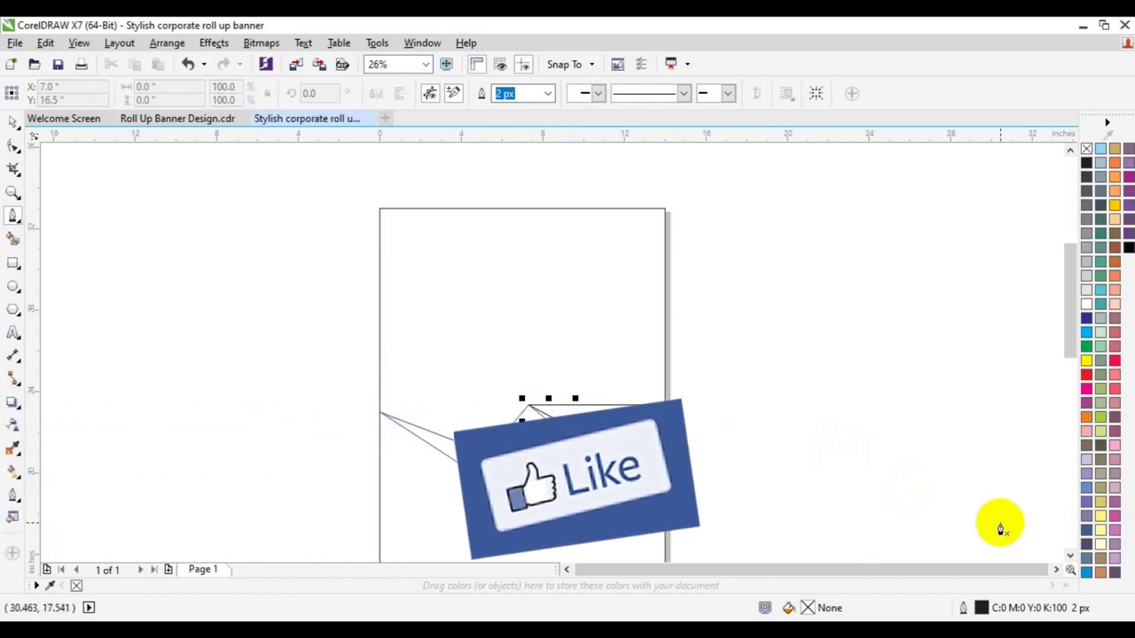
Draw an open angular outline about 8.25 by 7.39 inches below the triangles, with two nested arms meeting at its top and crossing the page's right edge.
{"action": "left_click", "coordinate": [1070, 556]}
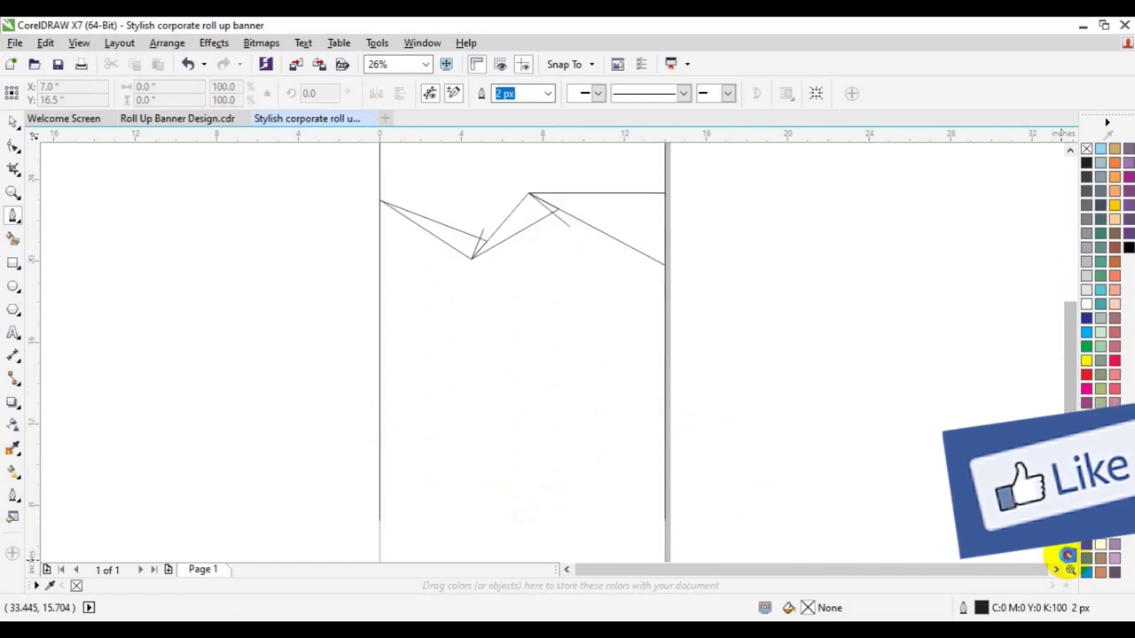
{"action": "left_click", "coordinate": [553, 302]}
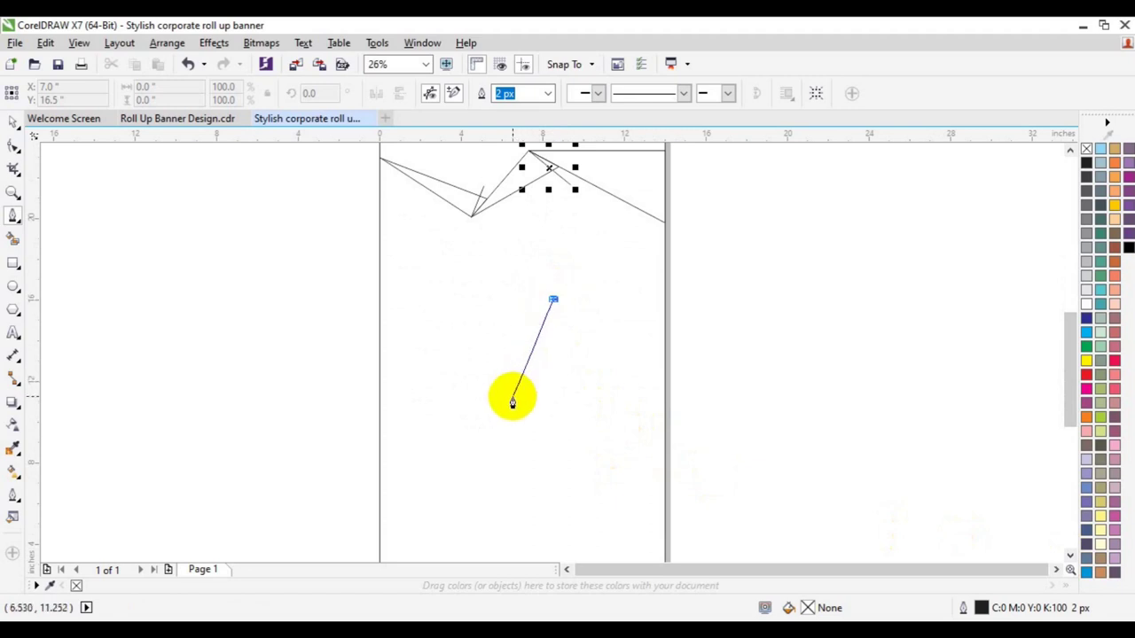
{"action": "left_click", "coordinate": [512, 401]}
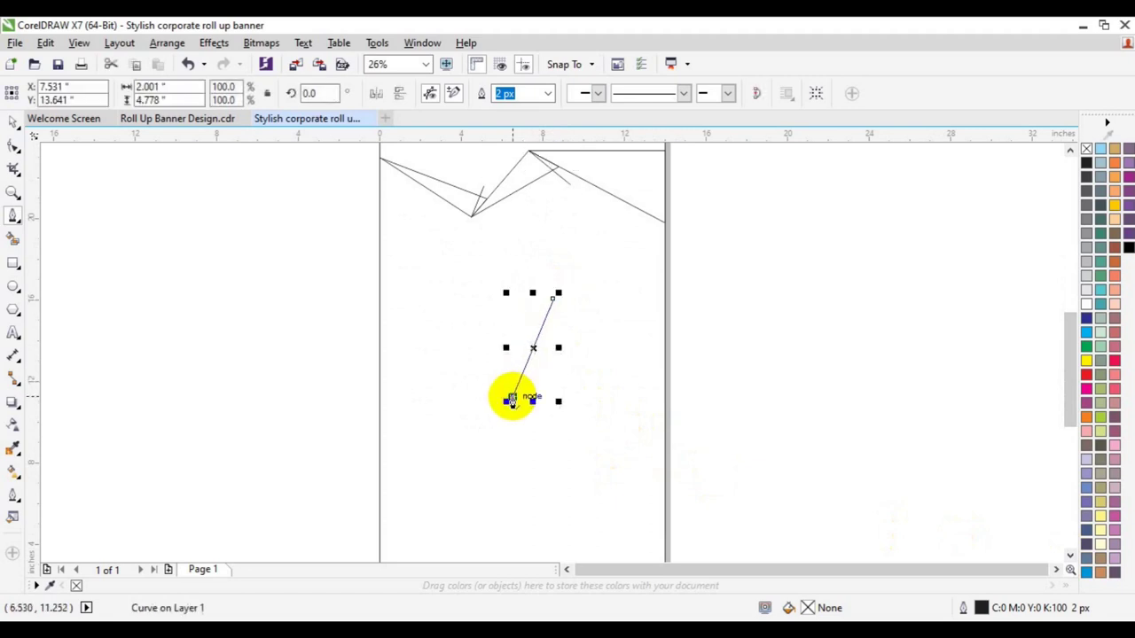
{"action": "left_click", "coordinate": [671, 442]}
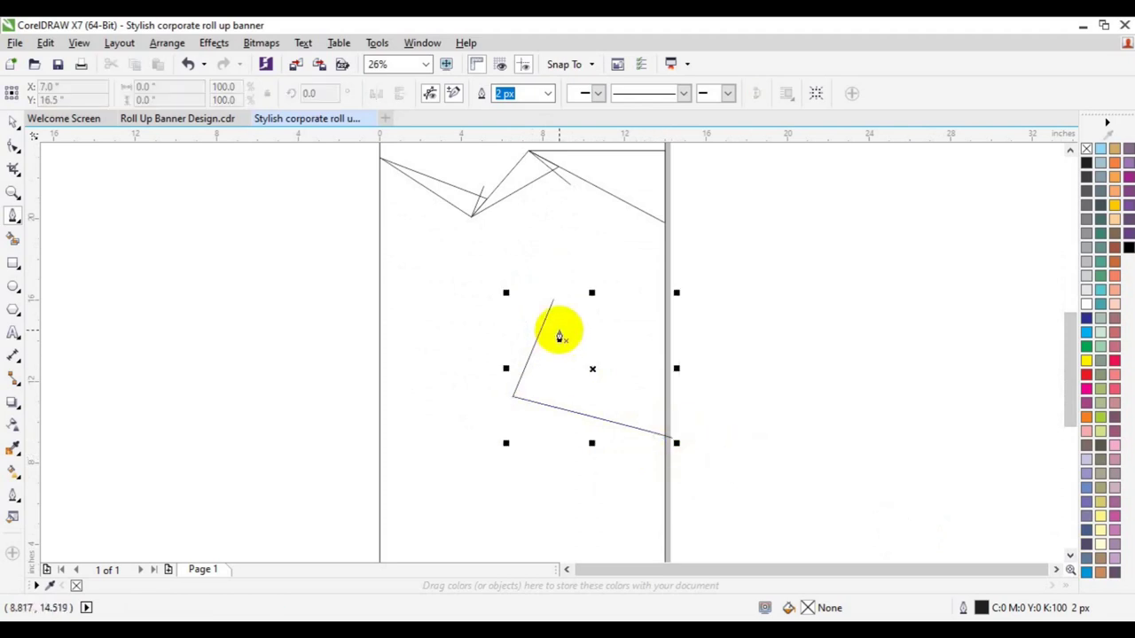
{"action": "left_click", "coordinate": [552, 300]}
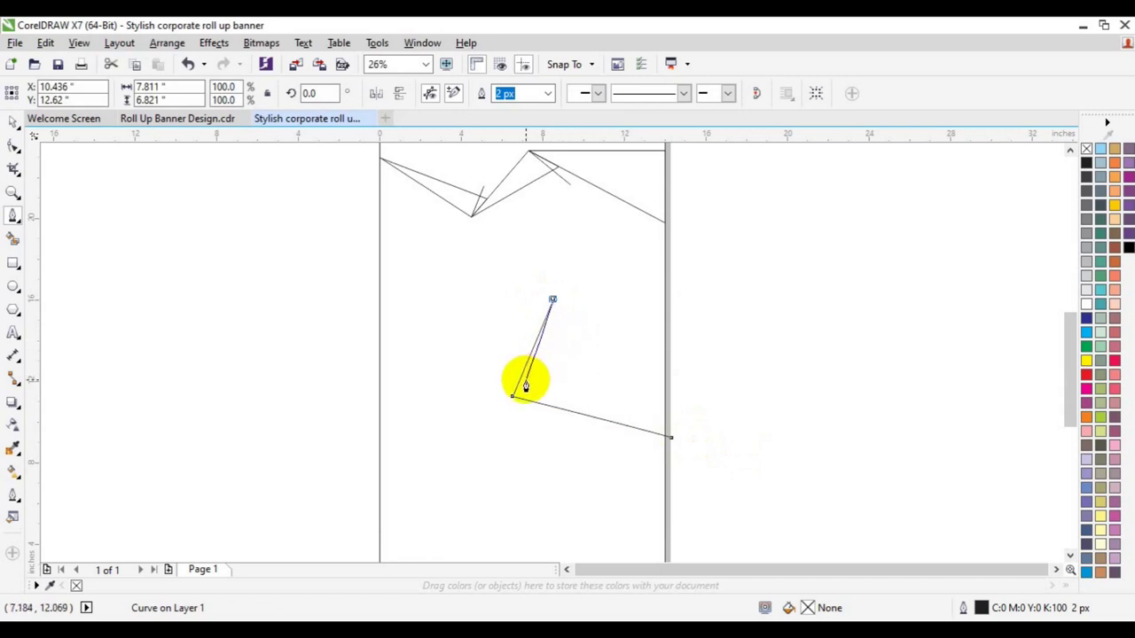
{"action": "left_click", "coordinate": [534, 390]}
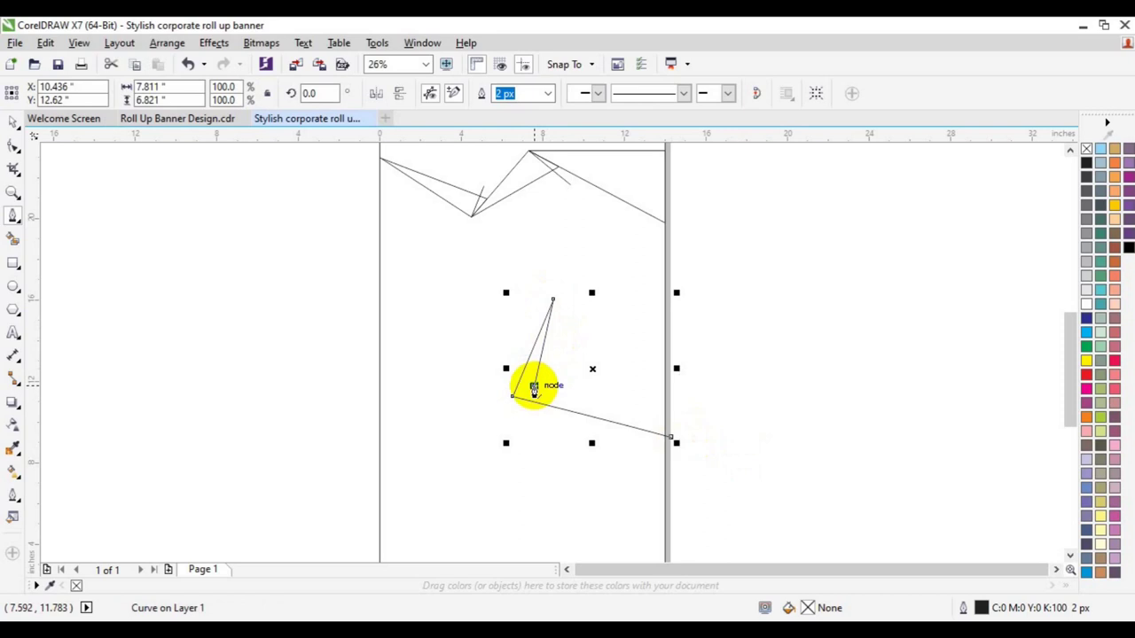
{"action": "double_click", "coordinate": [679, 452]}
{"action": "left_click", "coordinate": [12, 120]}
{"action": "left_click", "coordinate": [213, 271]}
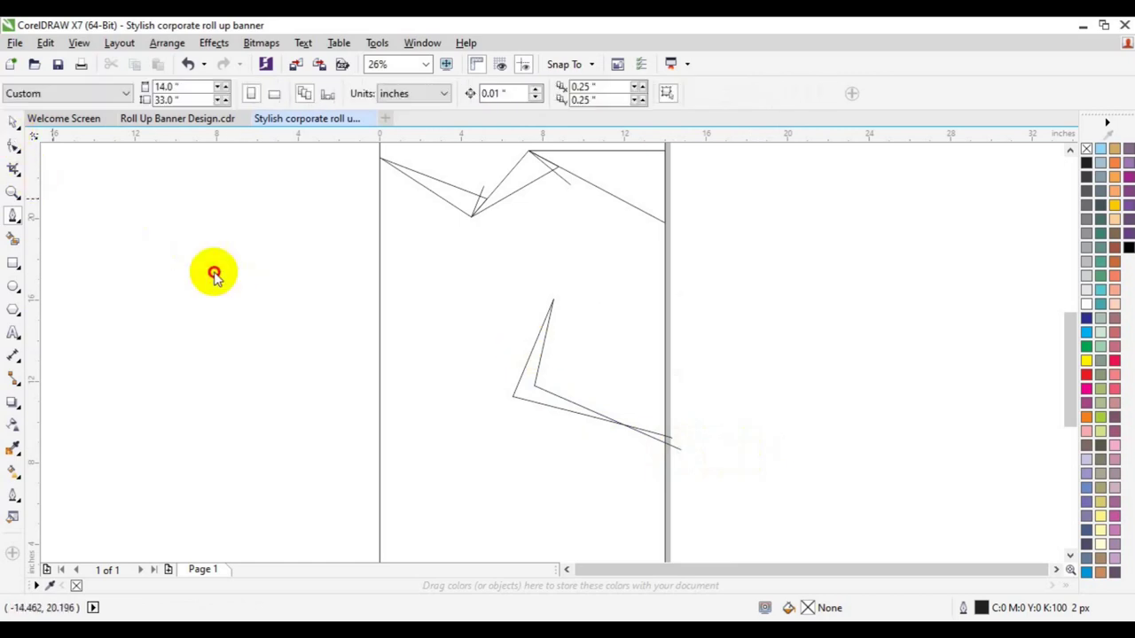
Create a vertically mirrored copy above the angular outline and rotate it to about 318.4 degrees.
{"action": "left_click", "coordinate": [535, 376]}
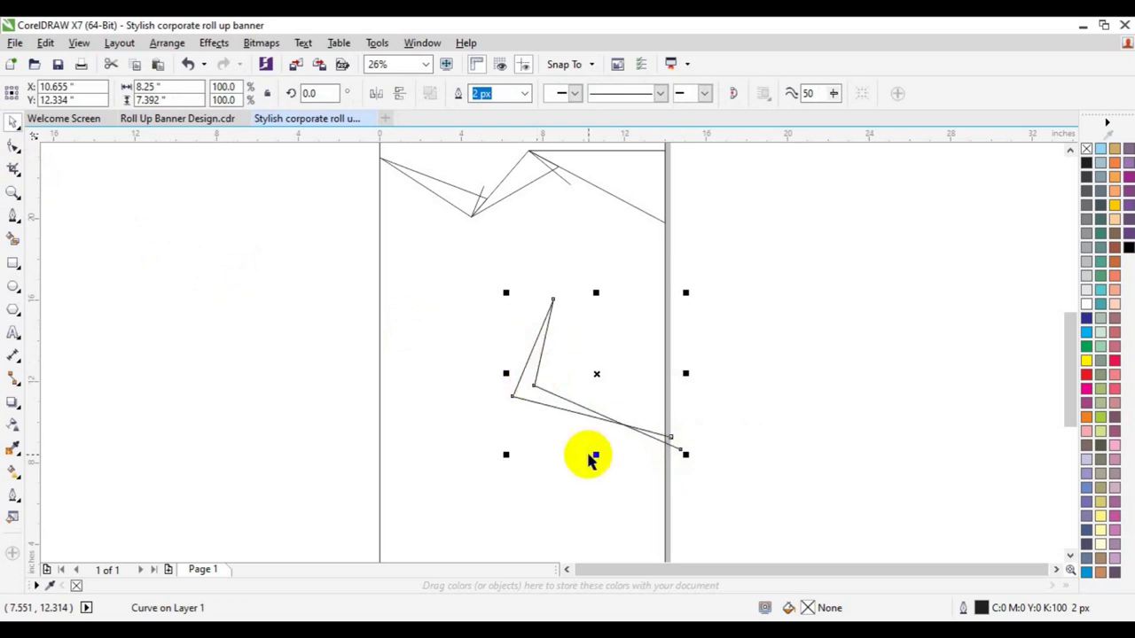
{"action": "left_click_drag", "start_coordinate": [597, 459], "coordinate": [639, 289]}
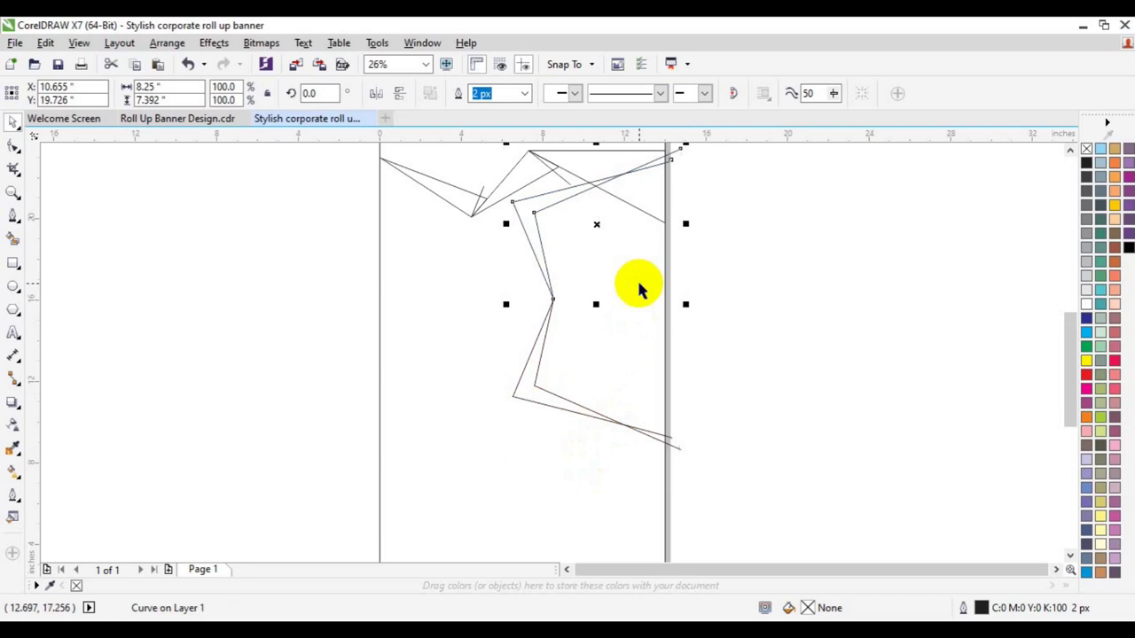
{"action": "left_click", "coordinate": [599, 225]}
{"action": "left_click", "coordinate": [1070, 149]}
{"action": "left_click", "coordinate": [1070, 149]}
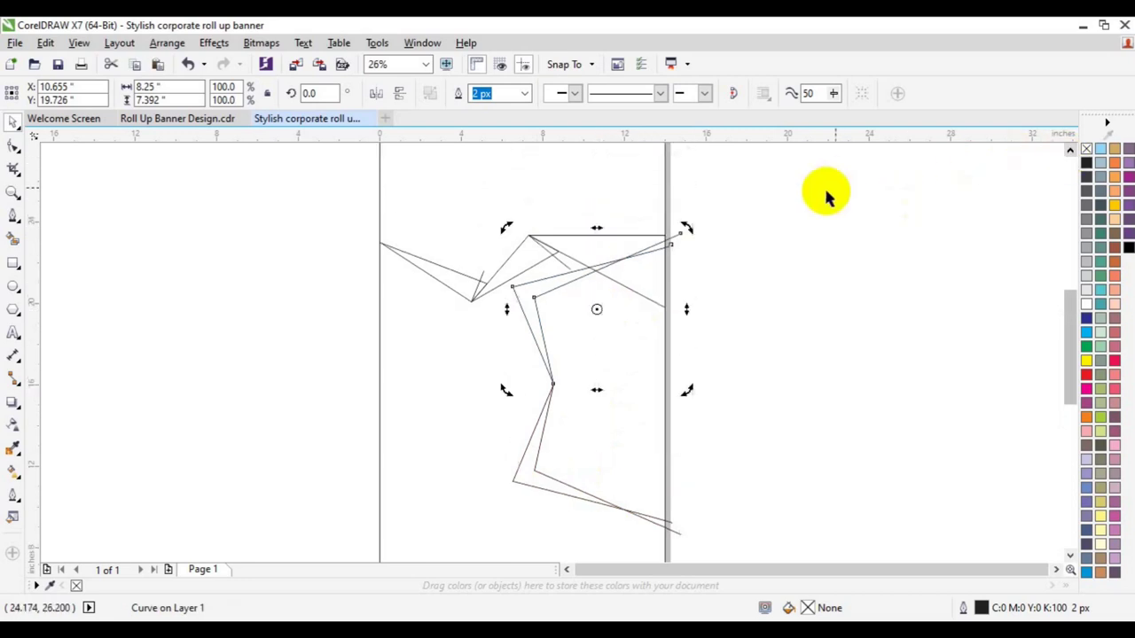
{"action": "left_click_drag", "start_coordinate": [686, 228], "coordinate": [794, 372]}
{"action": "left_click", "coordinate": [795, 372]}
Move the rotated copy down so its tip overlaps the first outline's upper end, forming an angular frame open toward the page's right edge.
{"action": "left_click", "coordinate": [545, 271]}
{"action": "left_click_drag", "start_coordinate": [545, 271], "coordinate": [571, 356]}
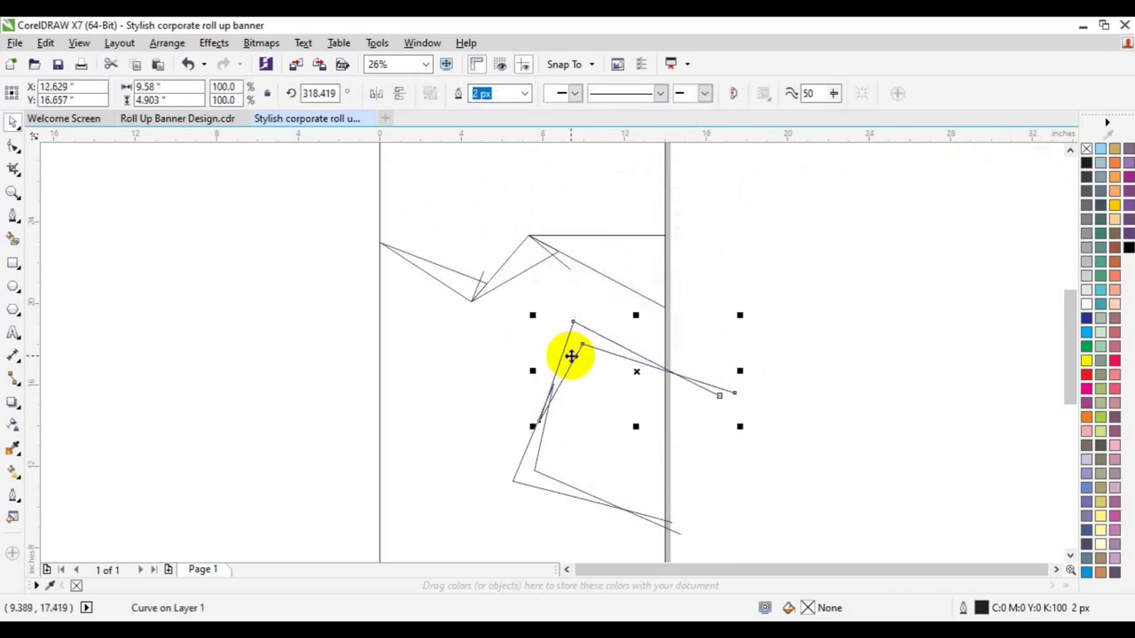
{"action": "left_click", "coordinate": [783, 496]}
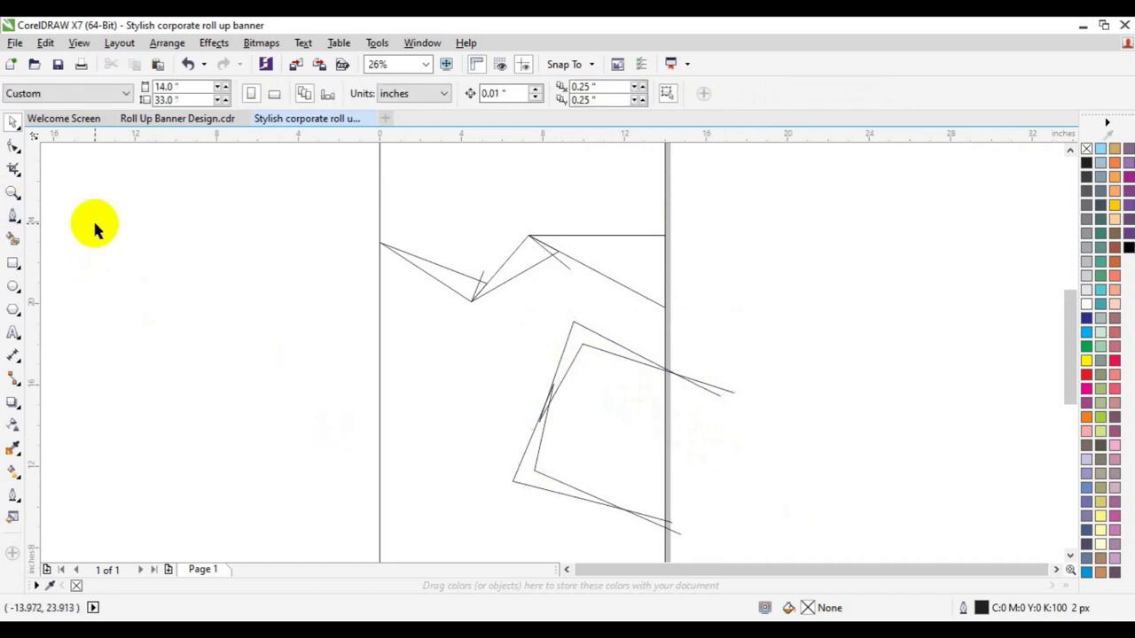
Try to fill the page area above the triangles with black using Smart Fill.
{"action": "left_click", "coordinate": [12, 191]}
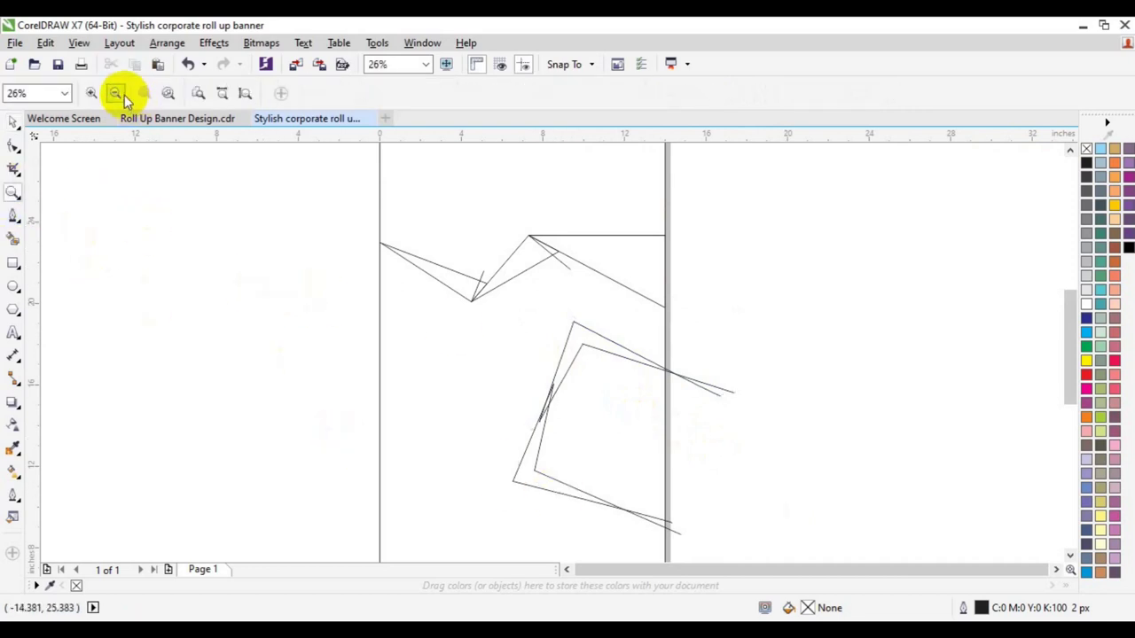
{"action": "left_click", "coordinate": [115, 93]}
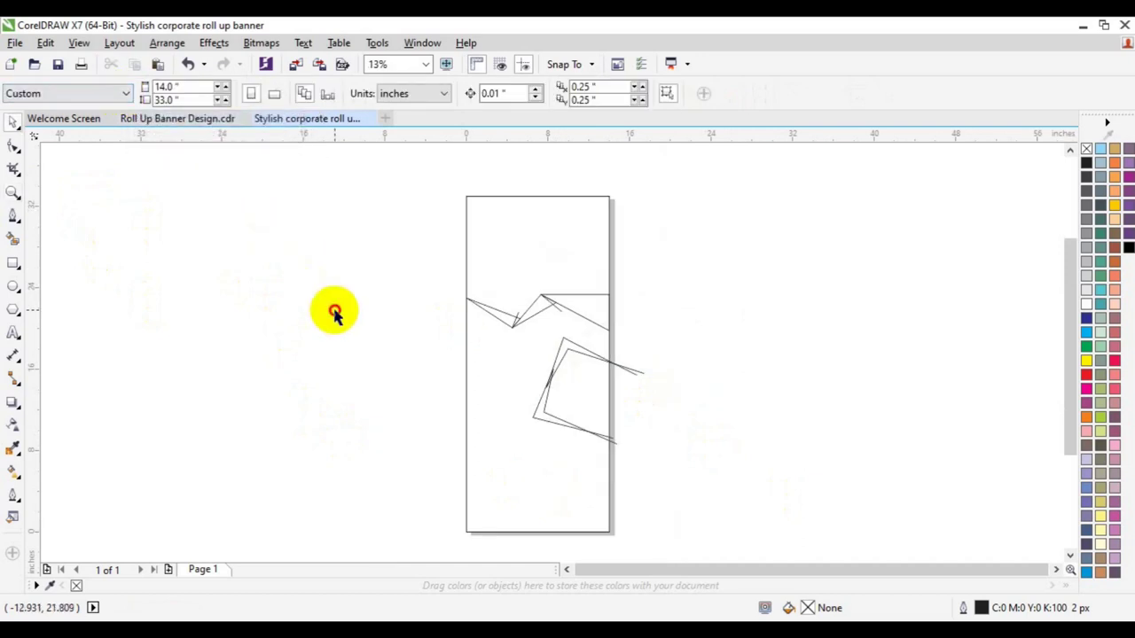
{"action": "left_click", "coordinate": [16, 243]}
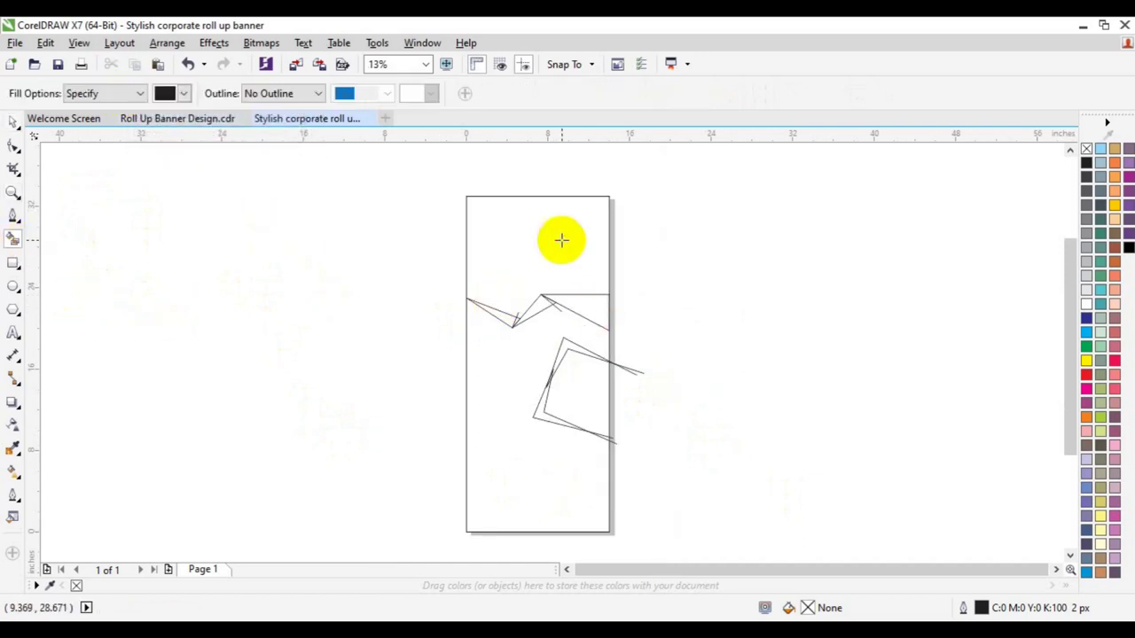
{"action": "left_click", "coordinate": [560, 241]}
{"action": "key", "text": "ctrl+z"}
{"action": "key", "text": "space"}
{"action": "left_click", "coordinate": [561, 241]}
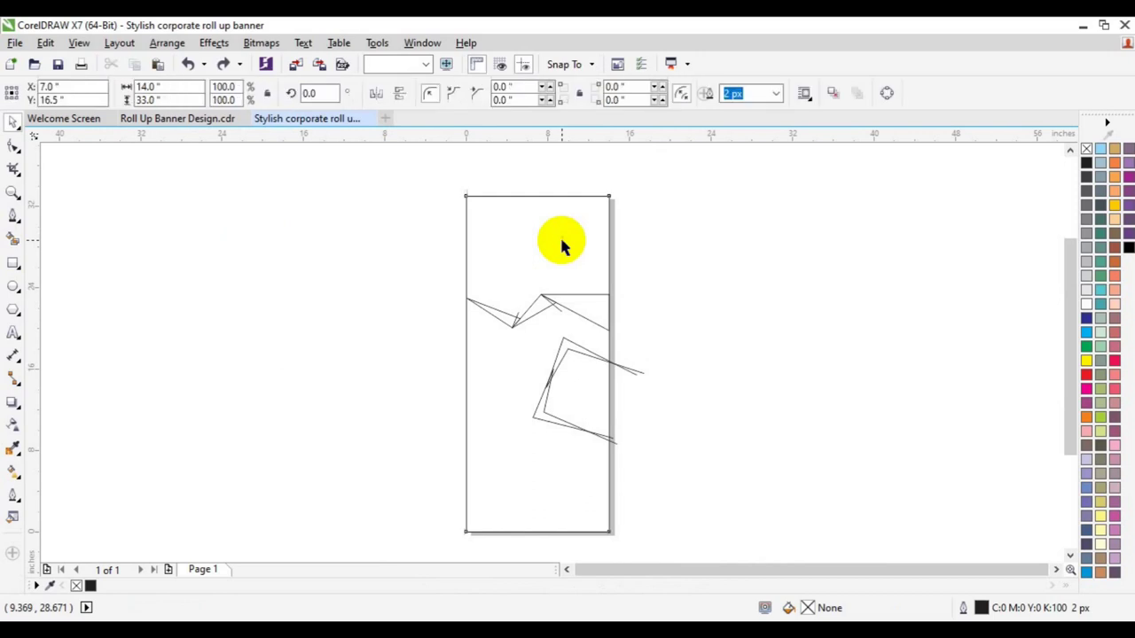
{"action": "left_click", "coordinate": [383, 315]}
Select the three triangles and two short lines together, and retry the black Smart Fill above them.
{"action": "left_click_drag", "start_coordinate": [410, 245], "coordinate": [620, 344]}
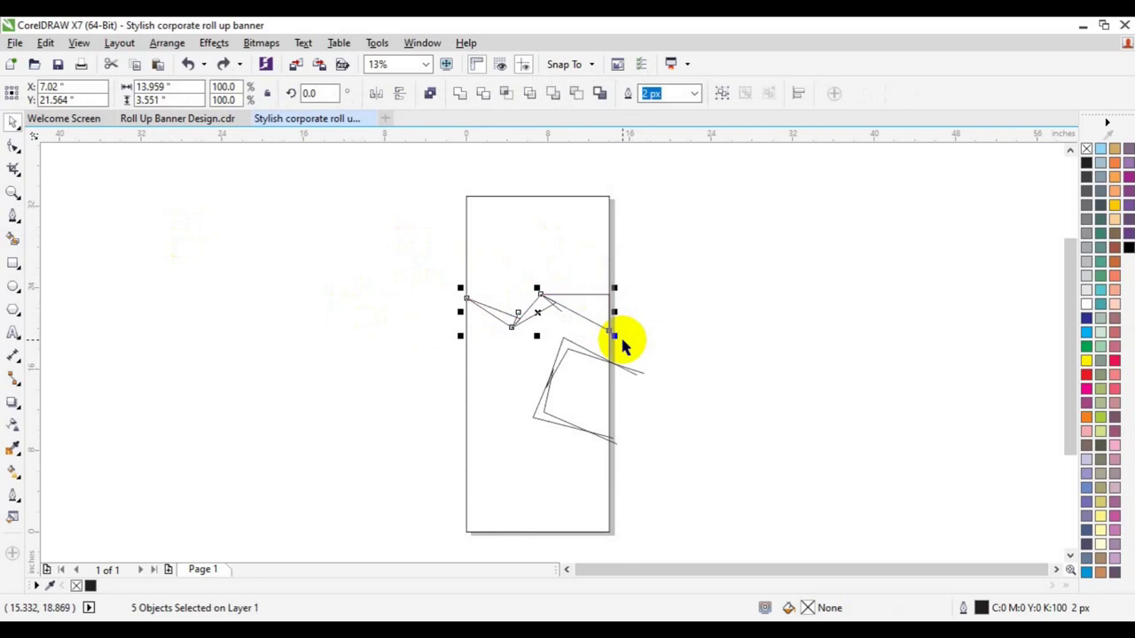
{"action": "left_click", "coordinate": [13, 238]}
{"action": "left_click", "coordinate": [520, 238]}
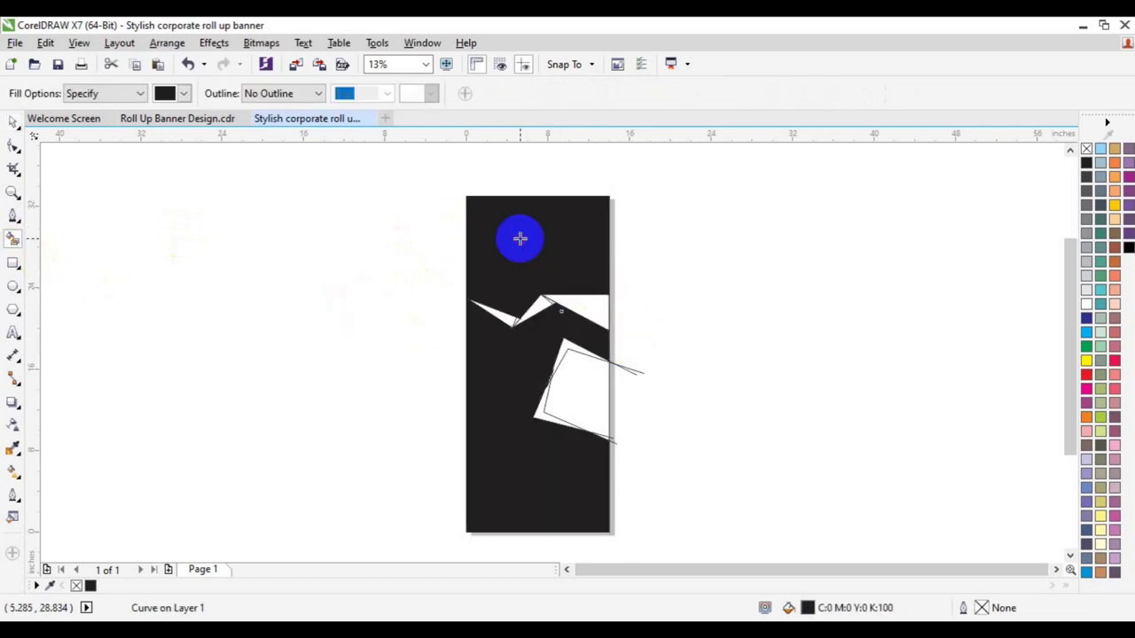
{"action": "key", "text": "ctrl+z"}
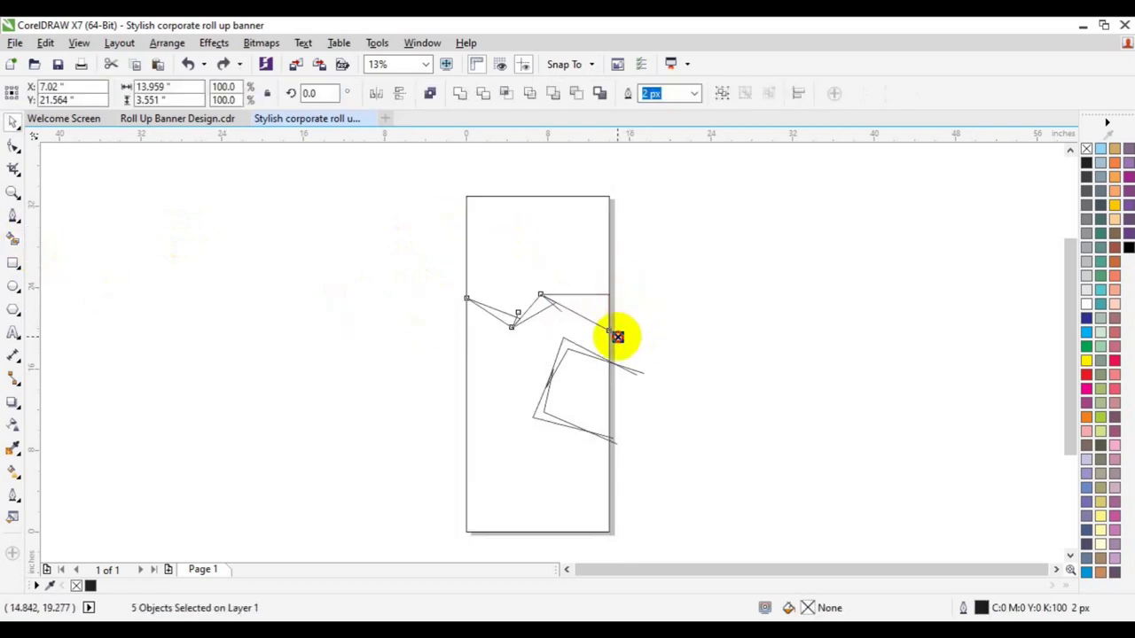
Enlarge the selected triangles and lines to about 15.3 by 3.9 inches, and Smart Fill the page area above them in black.
{"action": "left_click_drag", "start_coordinate": [623, 343], "coordinate": [623, 342]}
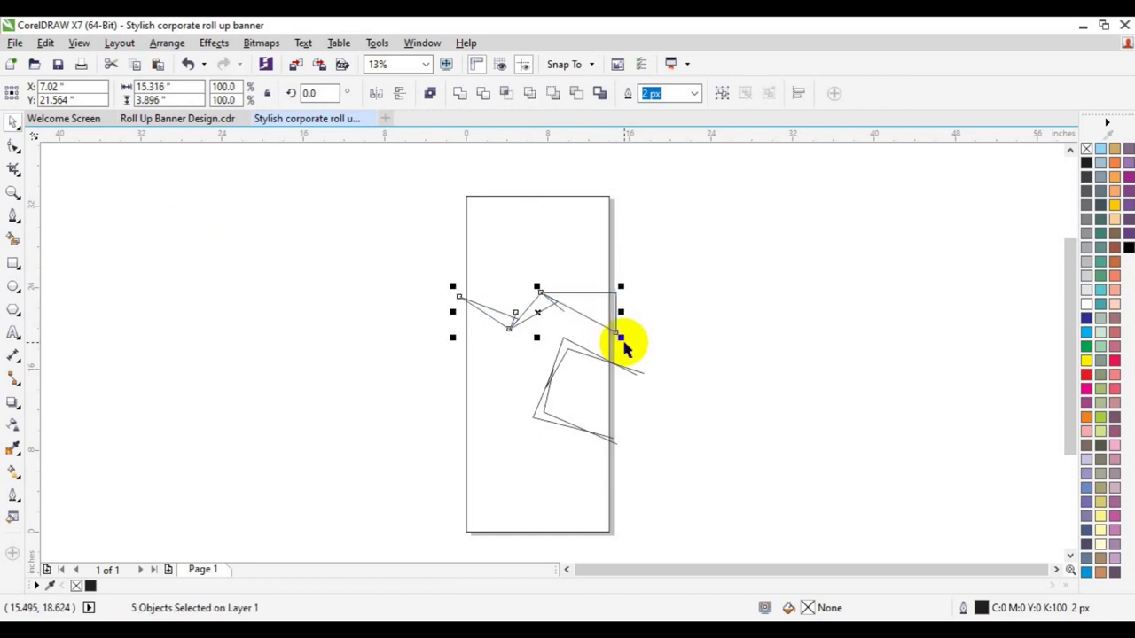
{"action": "left_click", "coordinate": [14, 238]}
{"action": "left_click", "coordinate": [550, 240]}
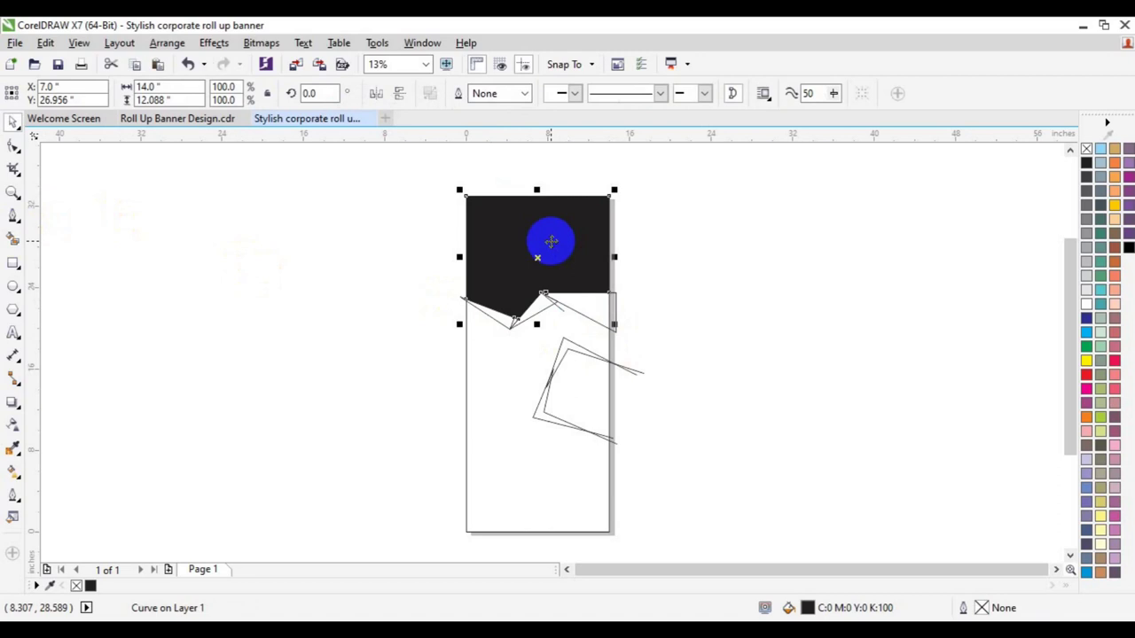
{"action": "left_click", "coordinate": [373, 412]}
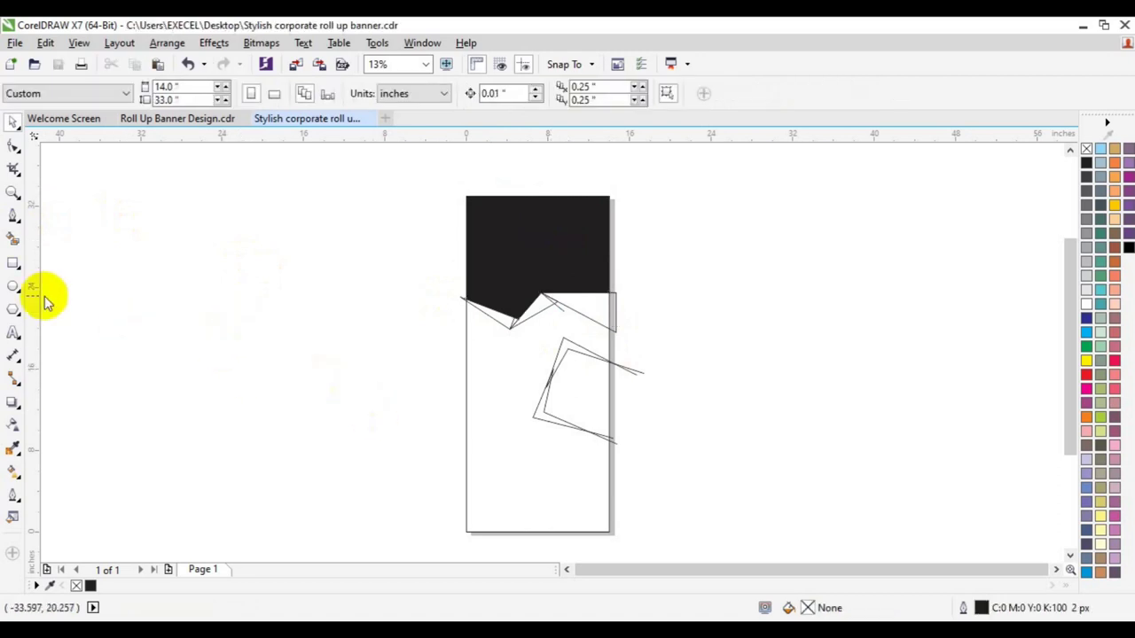
Smart Fill the three triangles within the page, and recolour the left and right fills to 30% black.
{"action": "left_click", "coordinate": [13, 238]}
{"action": "left_click", "coordinate": [605, 307]}
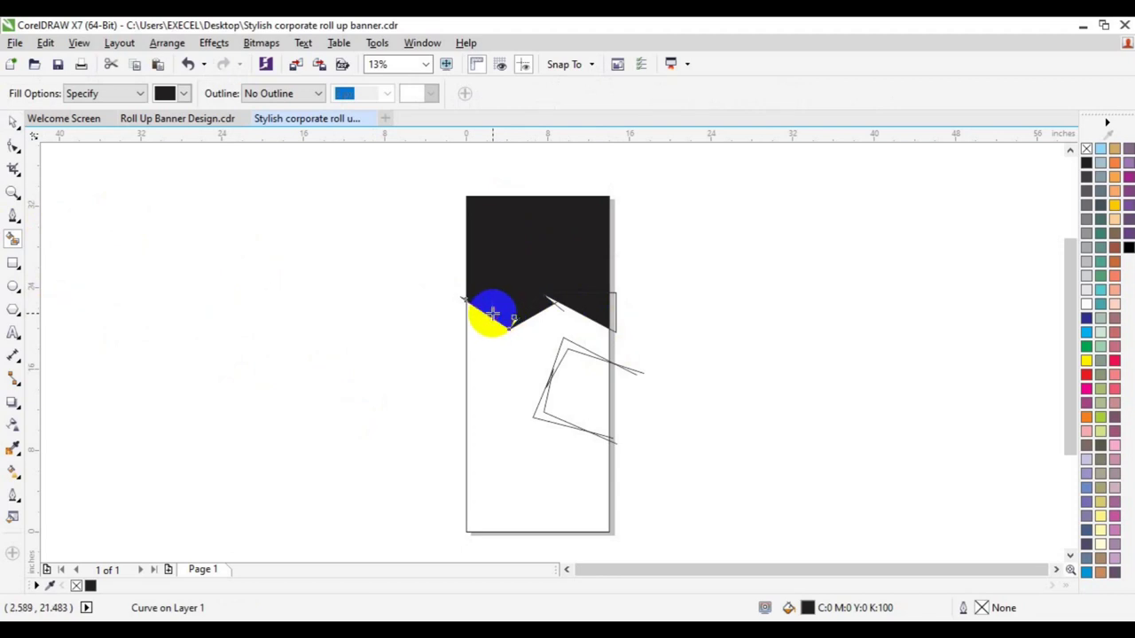
{"action": "key", "text": "space"}
{"action": "left_click", "coordinate": [492, 313]}
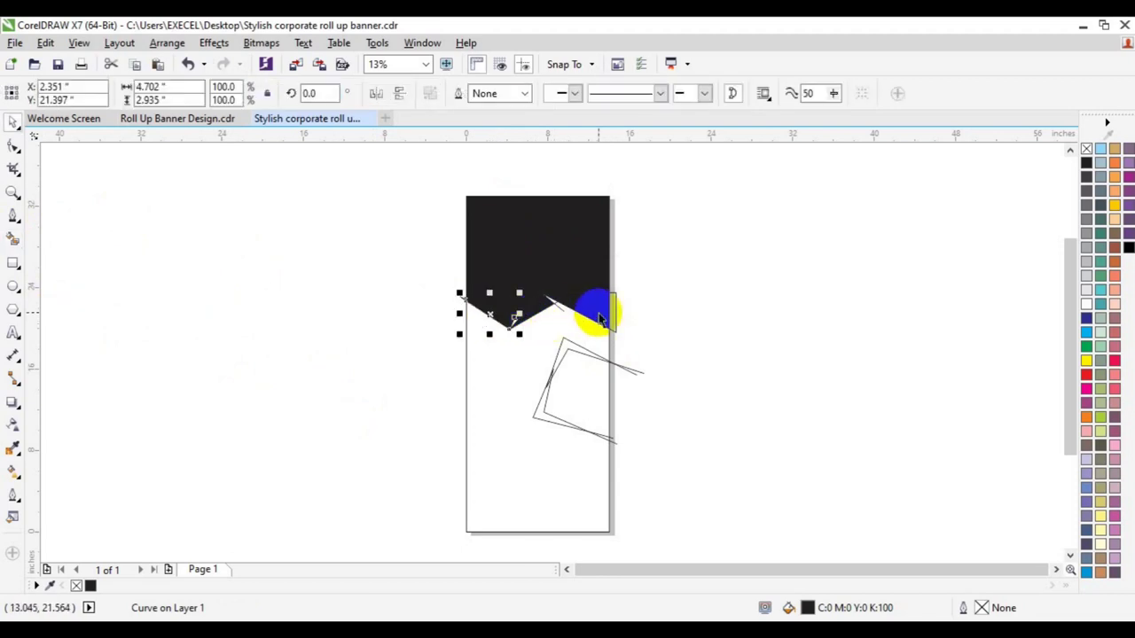
{"action": "left_click", "coordinate": [593, 309], "text": "shift"}
{"action": "left_click", "coordinate": [1089, 259]}
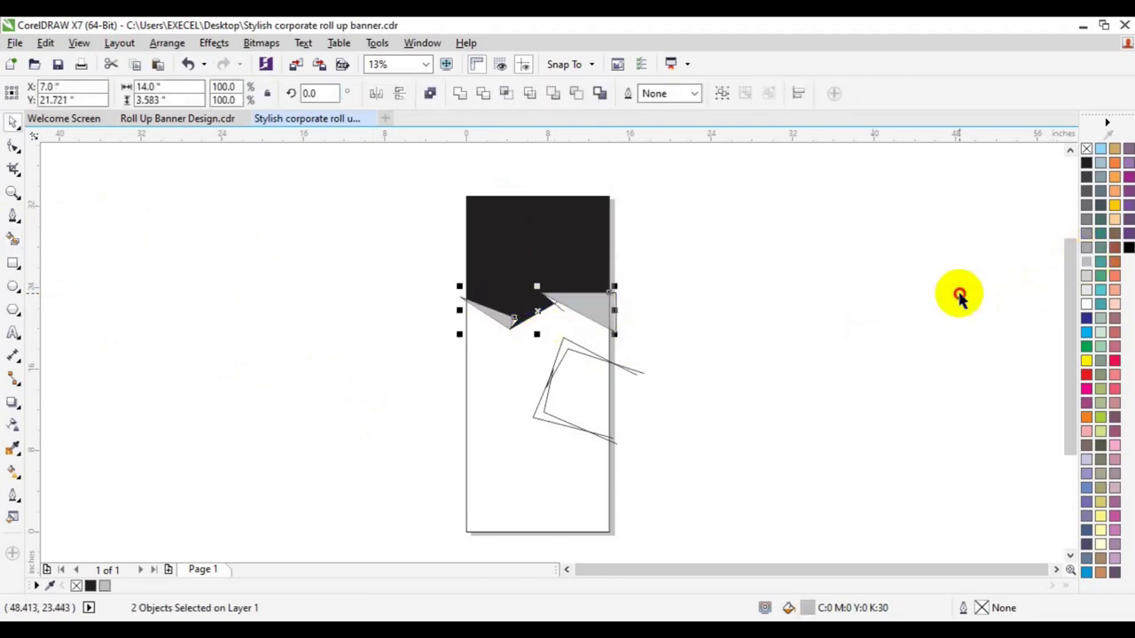
{"action": "left_click", "coordinate": [963, 296]}
Recolour the middle triangle's fill to a darker medium grey.
{"action": "left_click", "coordinate": [533, 312]}
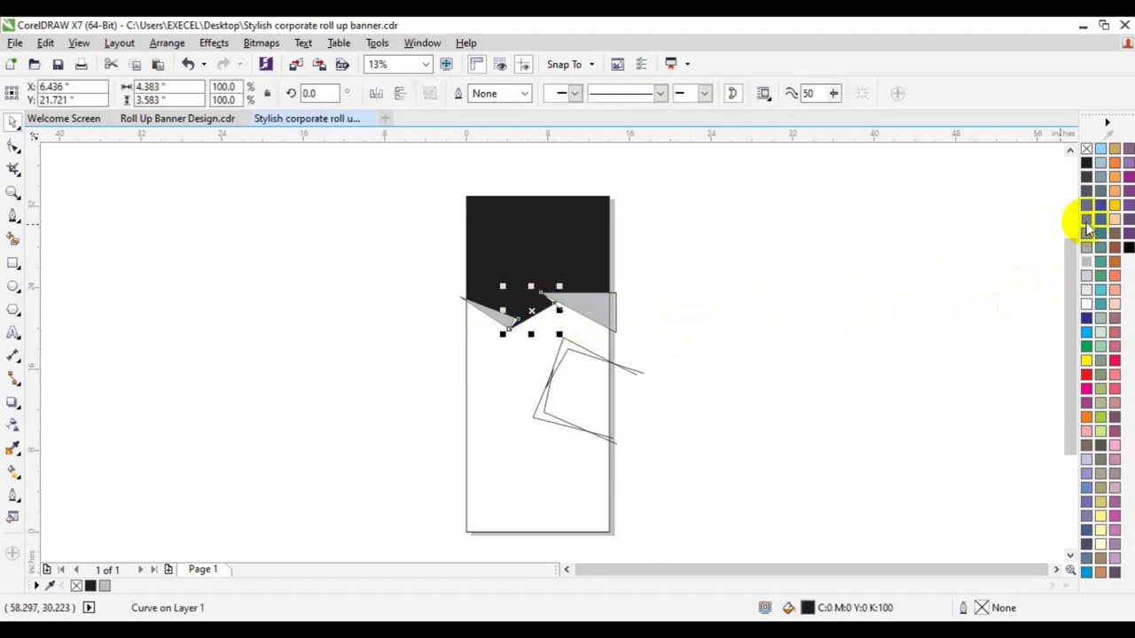
{"action": "left_click", "coordinate": [1085, 223]}
{"action": "left_click", "coordinate": [851, 292]}
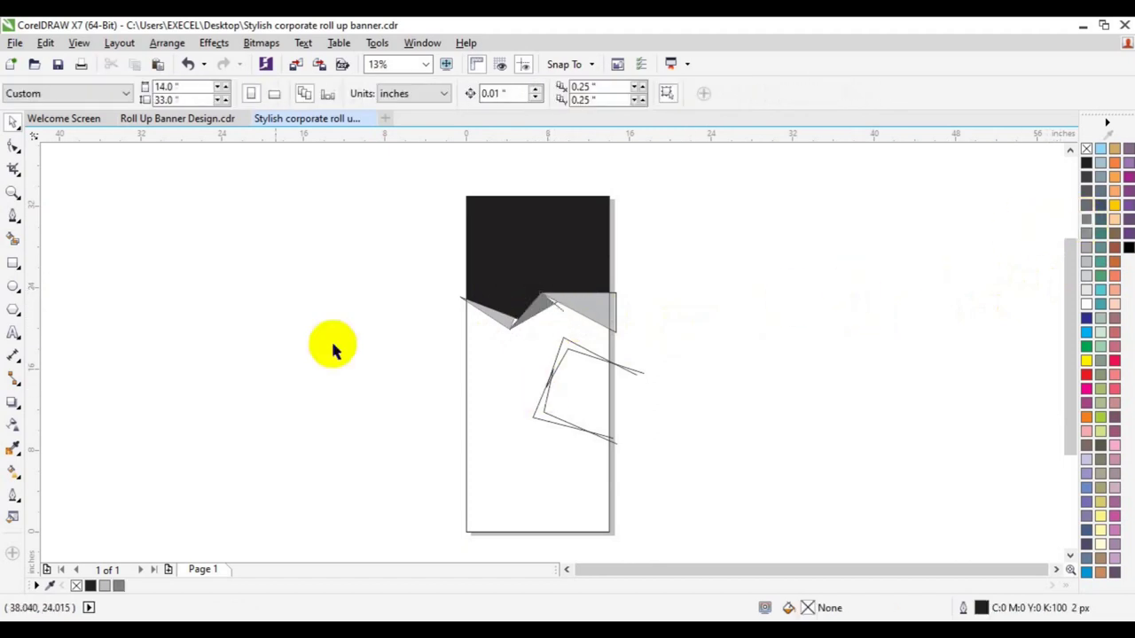
Smart Fill the lower angular frame's borders in black and its interior in blue (C:100 M:100 Y:0 K:0).
{"action": "left_click", "coordinate": [13, 239]}
{"action": "left_click", "coordinate": [564, 347]}
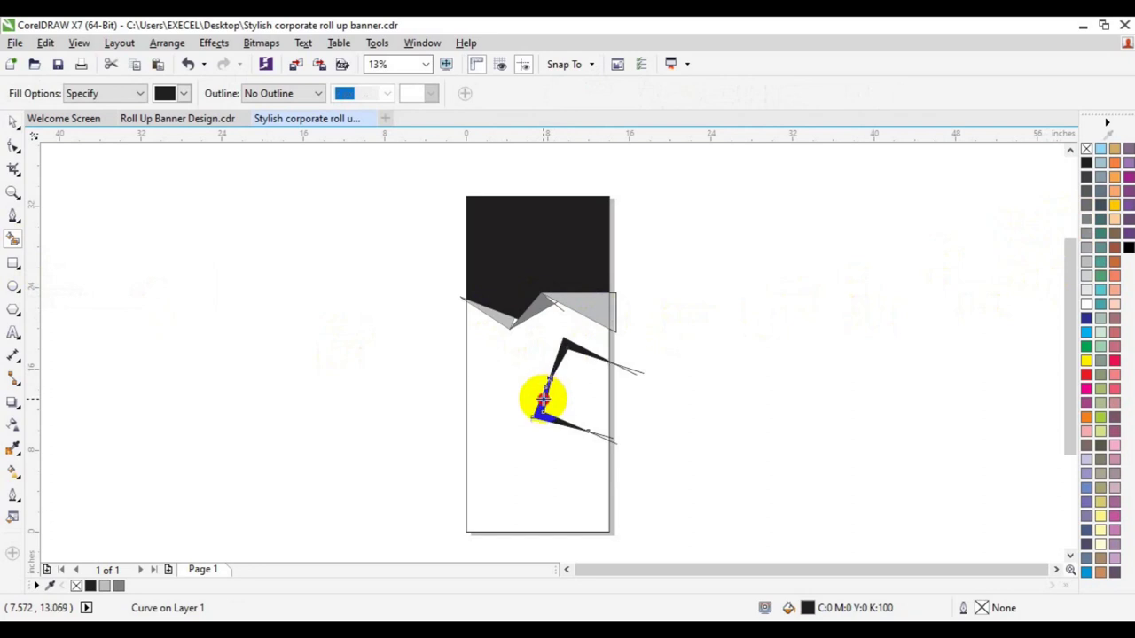
{"action": "left_click", "coordinate": [588, 405]}
{"action": "key", "text": "space"}
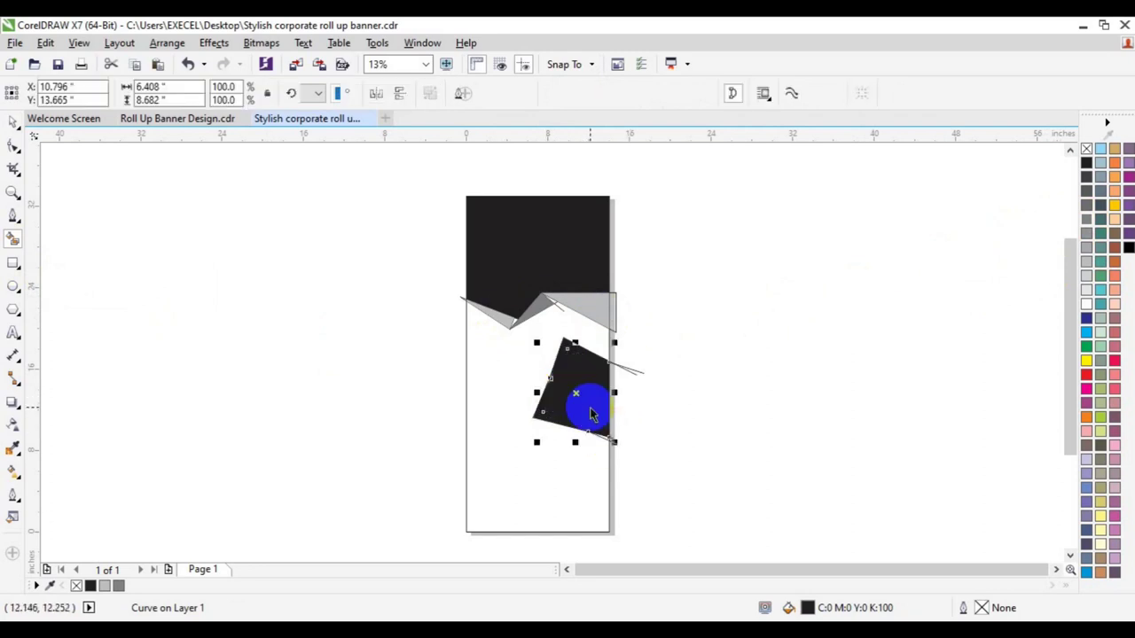
{"action": "left_click", "coordinate": [1087, 320]}
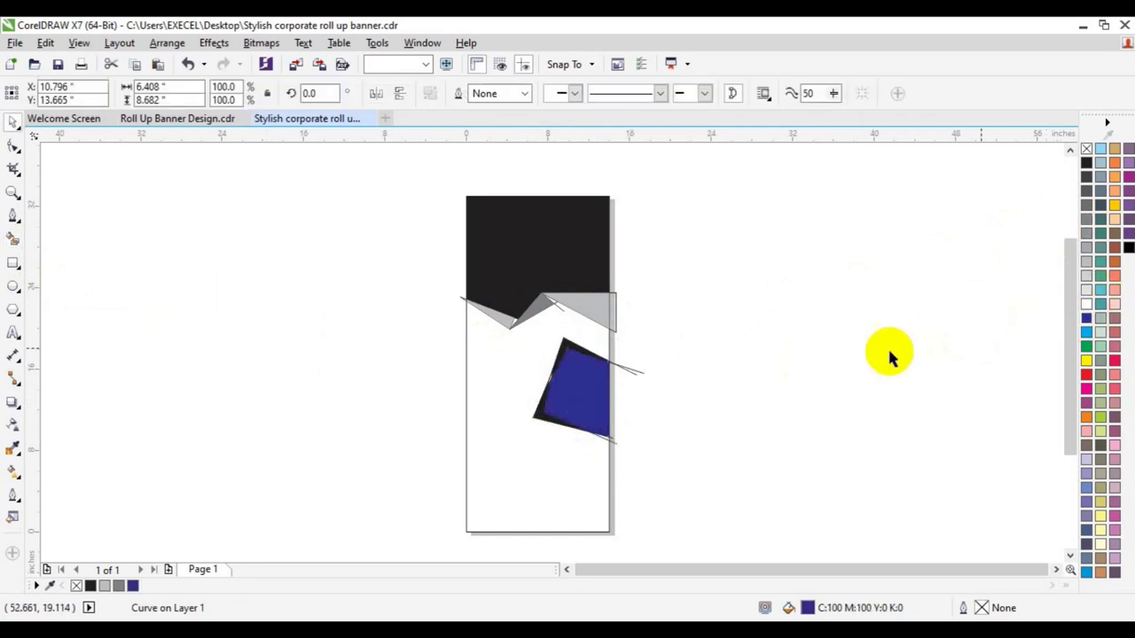
{"action": "left_click", "coordinate": [889, 352]}
Smart Fill the small gap at the blue shape's left edge in black, and weld it to the upper black border.
{"action": "left_click", "coordinate": [13, 191]}
{"action": "left_click", "coordinate": [593, 405]}
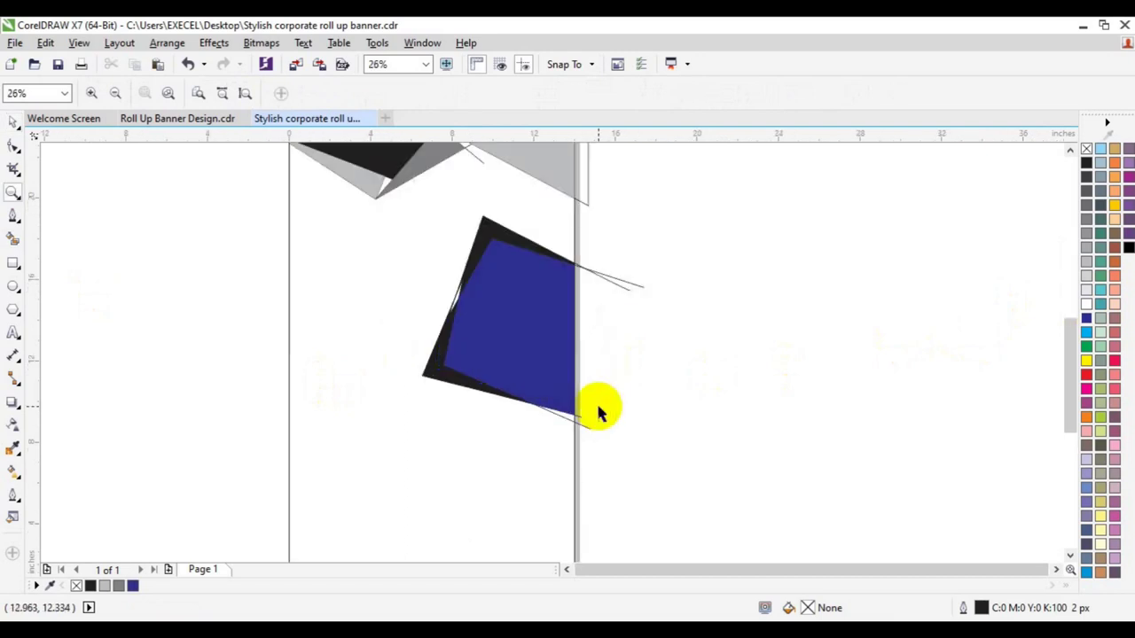
{"action": "key", "text": "space"}
{"action": "left_click", "coordinate": [13, 237]}
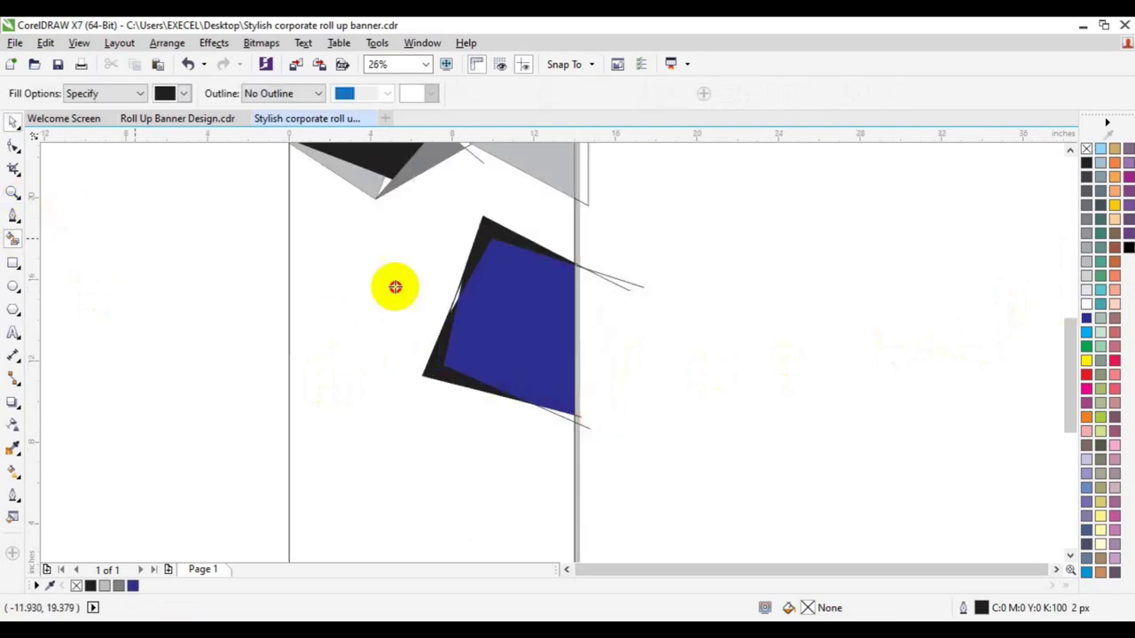
{"action": "left_click", "coordinate": [455, 295]}
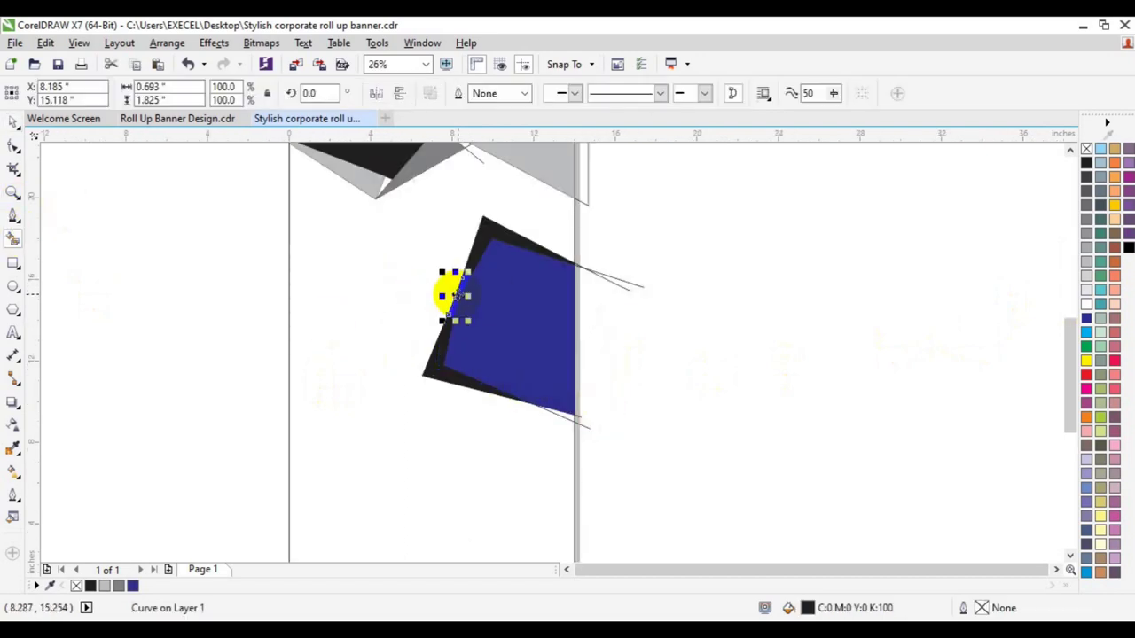
{"action": "left_click", "coordinate": [483, 232], "text": "shift"}
{"action": "left_click", "coordinate": [460, 93]}
{"action": "left_click", "coordinate": [667, 305]}
{"action": "left_click", "coordinate": [492, 238]}
{"action": "left_click", "coordinate": [700, 250]}
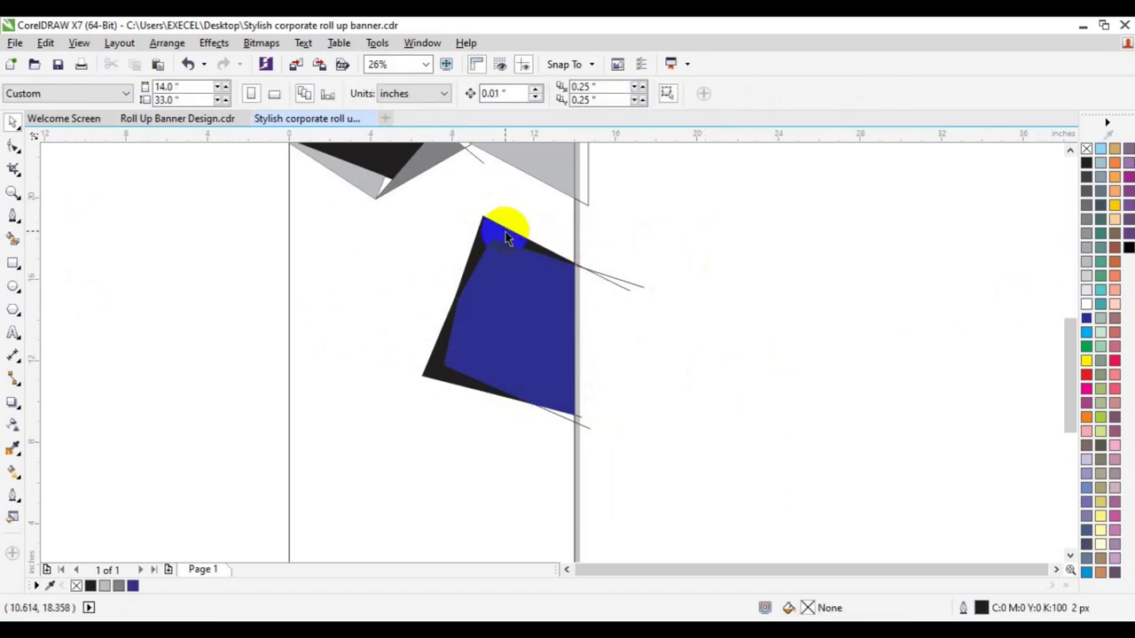
Recolour the blue shape's upper border to 20% black, and Smart Fill the sliver at its lower-right corner in the same grey.
{"action": "left_click", "coordinate": [506, 223]}
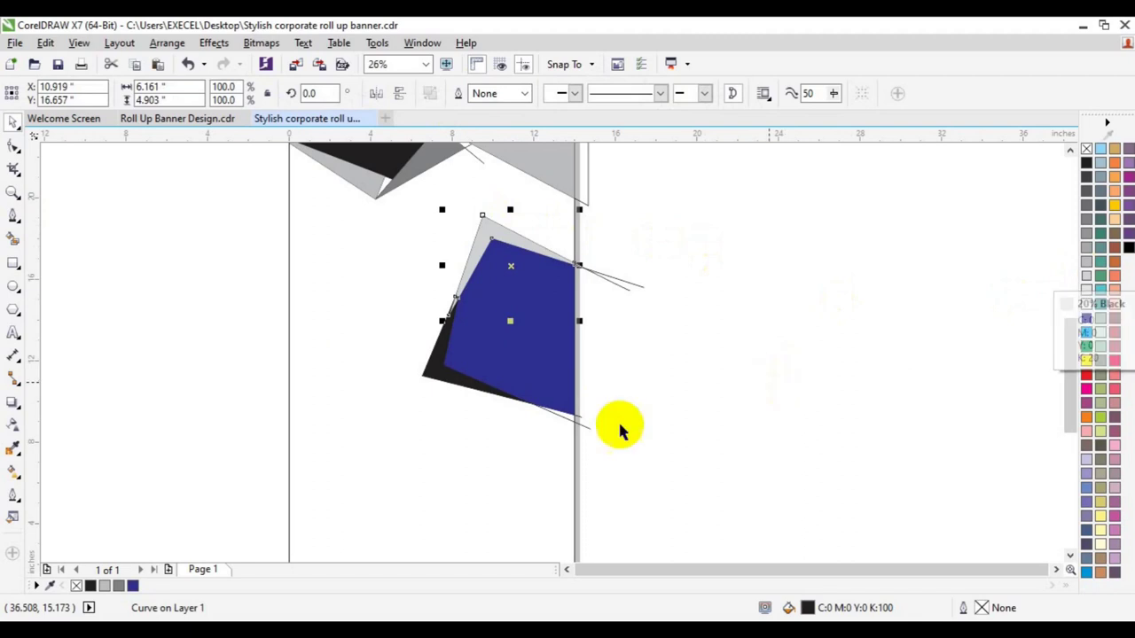
{"action": "left_click", "coordinate": [13, 239]}
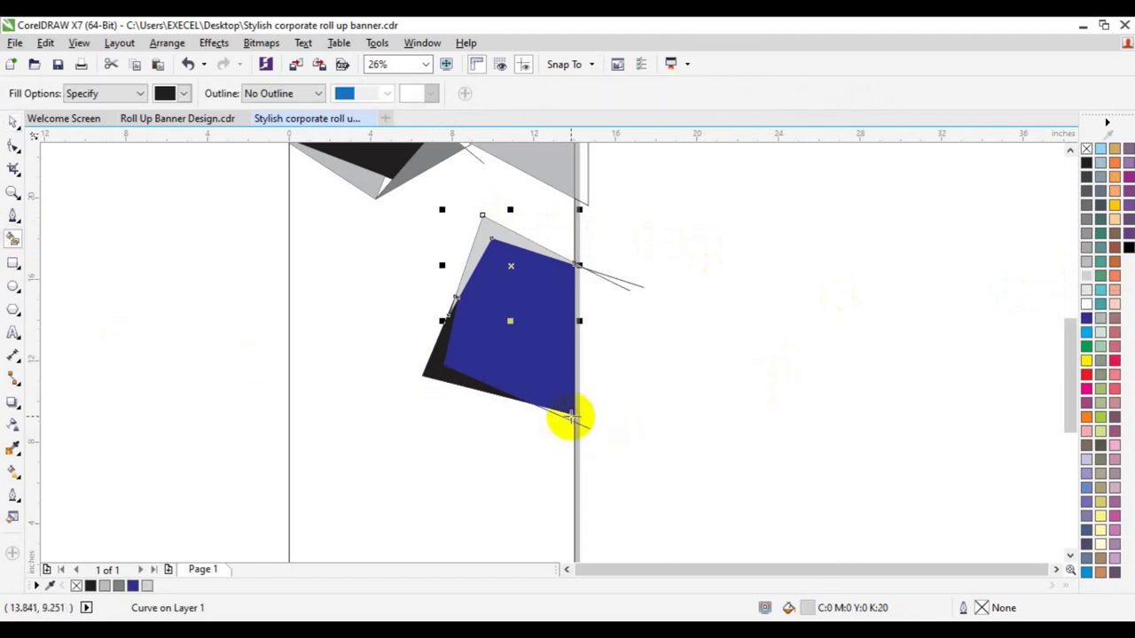
{"action": "left_click", "coordinate": [570, 417]}
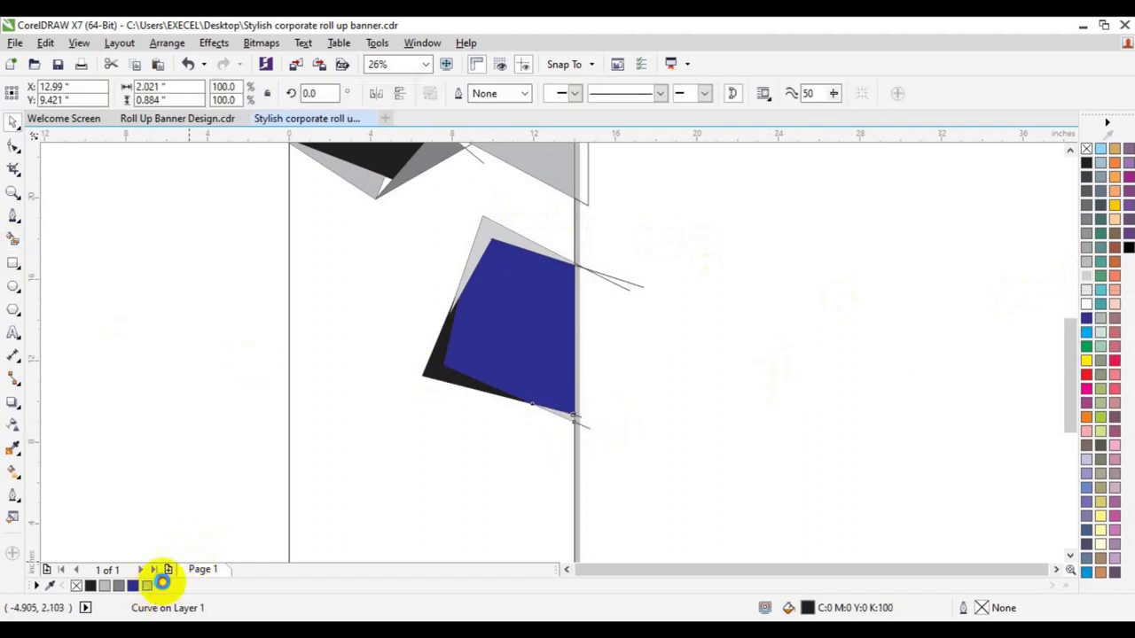
Delete the leftover construction lines extending beyond the page around the blue shape.
{"action": "left_click", "coordinate": [612, 283]}
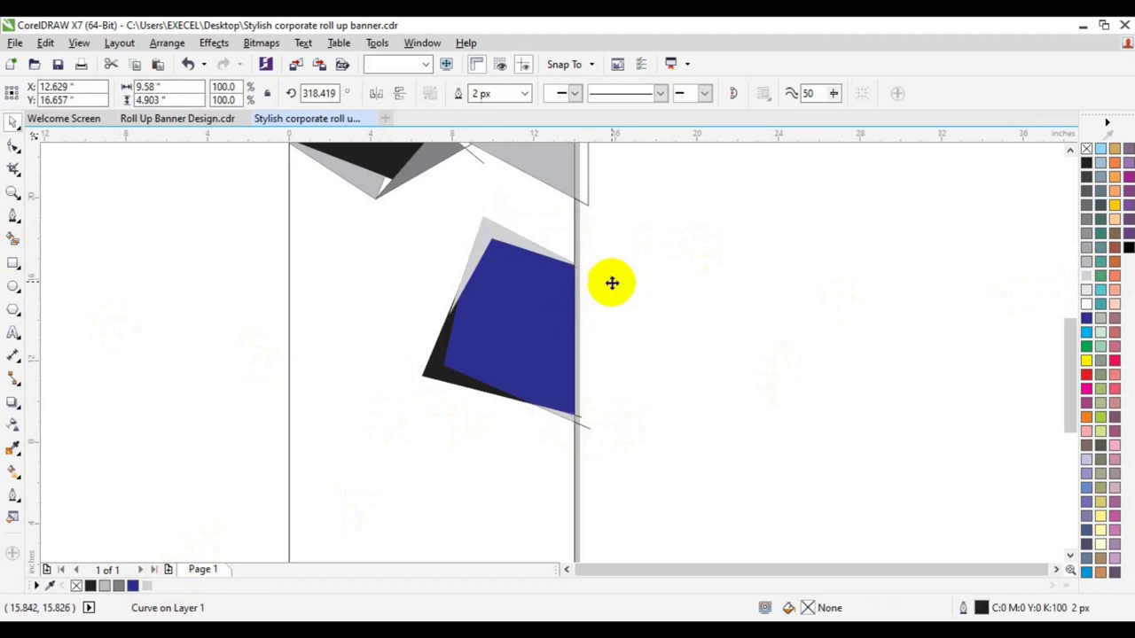
{"action": "left_click", "coordinate": [590, 395]}
{"action": "left_click", "coordinate": [585, 428]}
{"action": "left_click", "coordinate": [583, 430]}
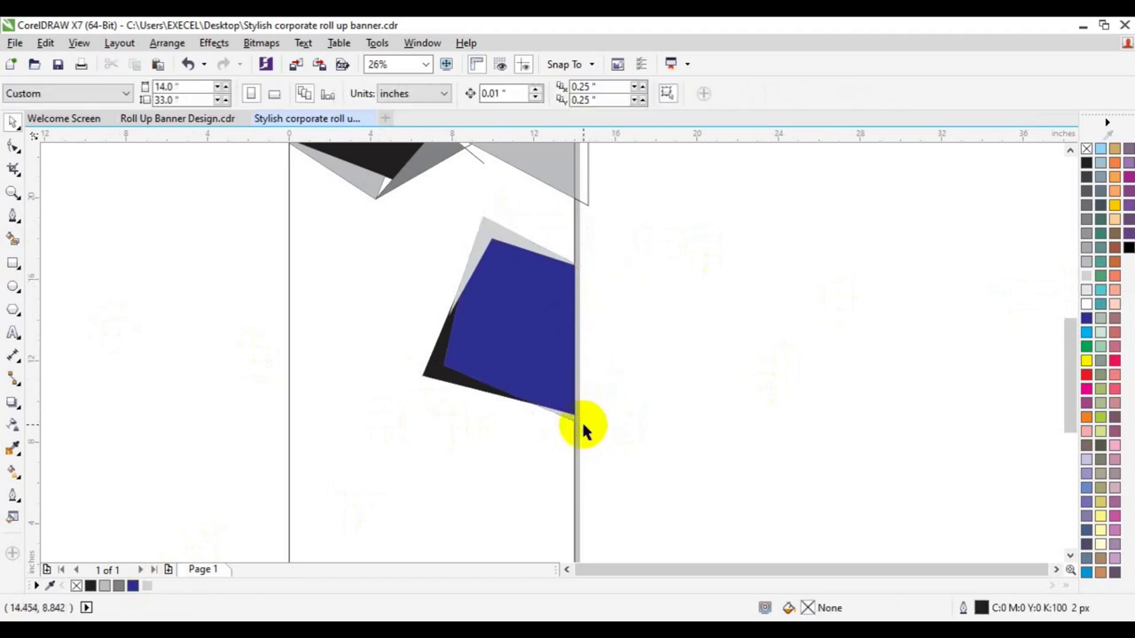
Delete the original outlines of the left and right triangles that stick out past the page edges.
{"action": "left_click", "coordinate": [1069, 150]}
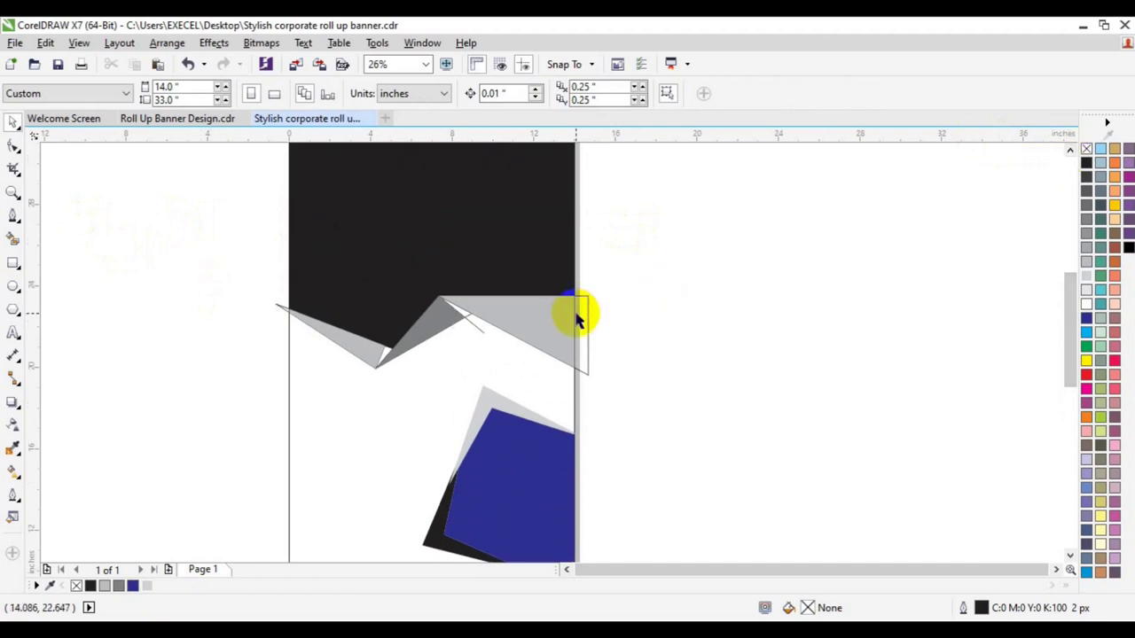
{"action": "left_click", "coordinate": [581, 320]}
{"action": "key", "text": "Escape"}
{"action": "left_click", "coordinate": [277, 303]}
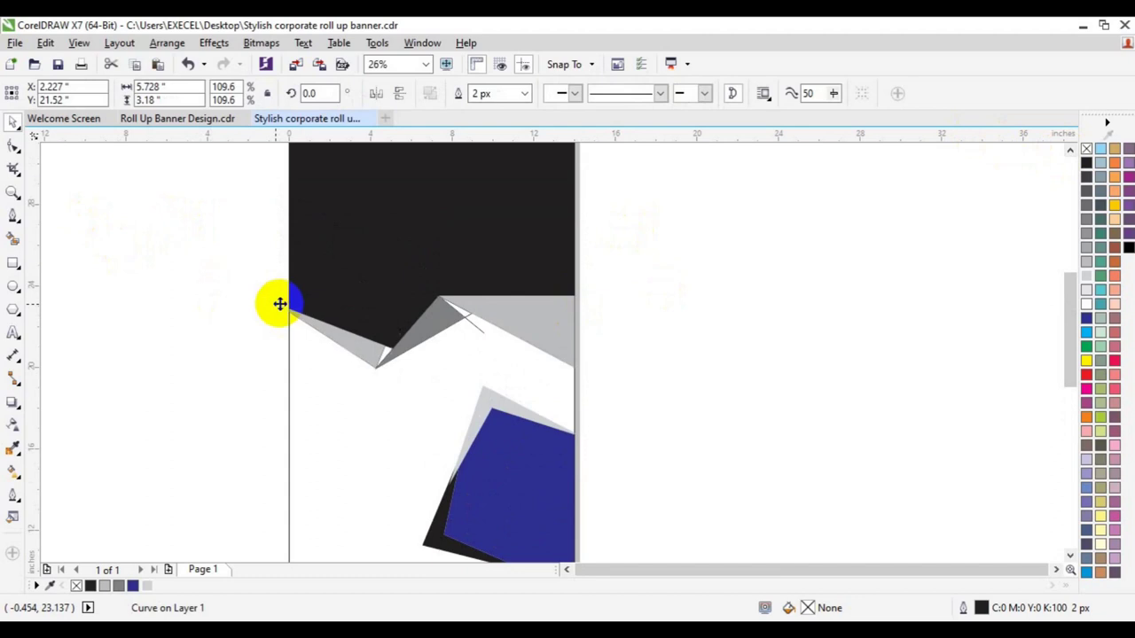
{"action": "left_click", "coordinate": [279, 303]}
Smart Fill the two white slivers beside the middle triangle in black, and delete the leftover line next to it.
{"action": "left_click", "coordinate": [13, 239]}
{"action": "left_click", "coordinate": [441, 303]}
{"action": "left_click", "coordinate": [455, 306]}
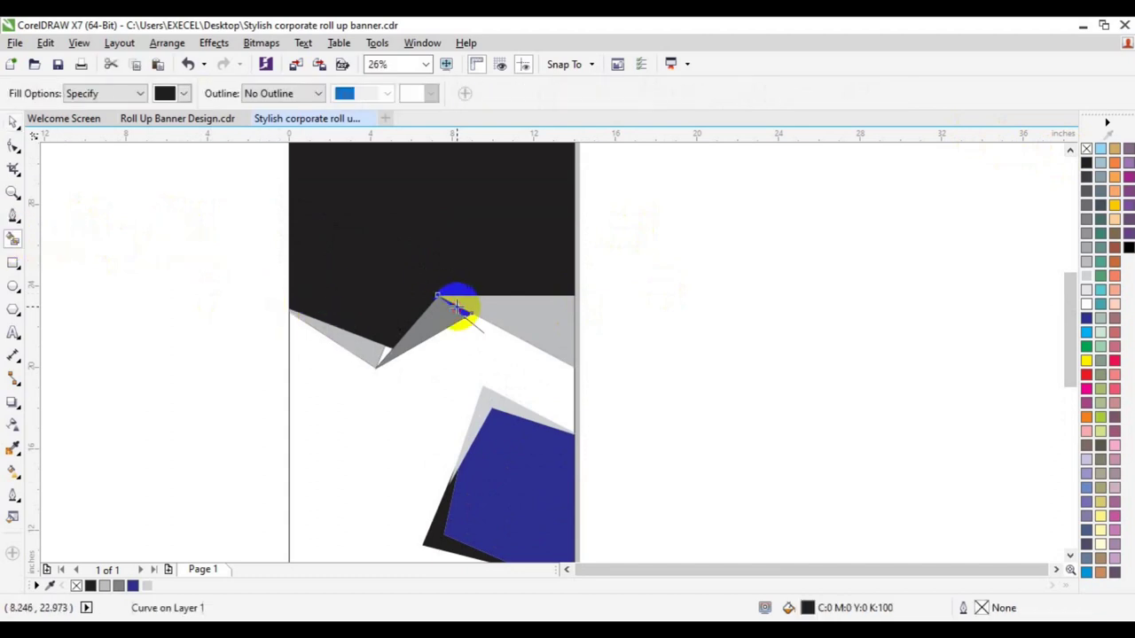
{"action": "left_click", "coordinate": [384, 353]}
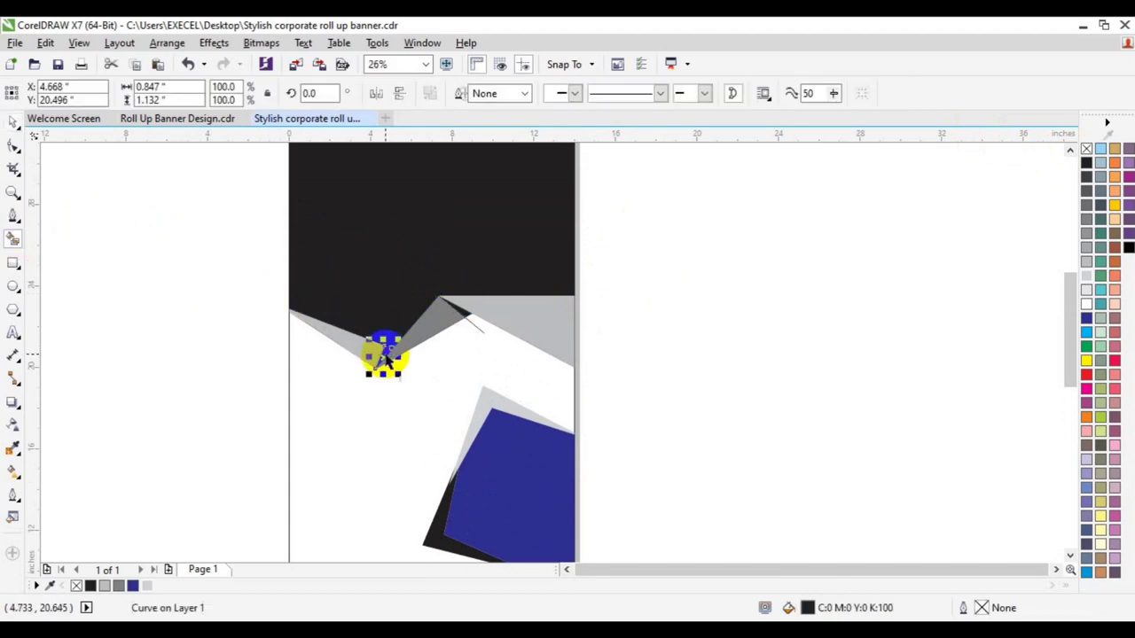
{"action": "left_click", "coordinate": [483, 333]}
{"action": "key", "text": "Escape"}
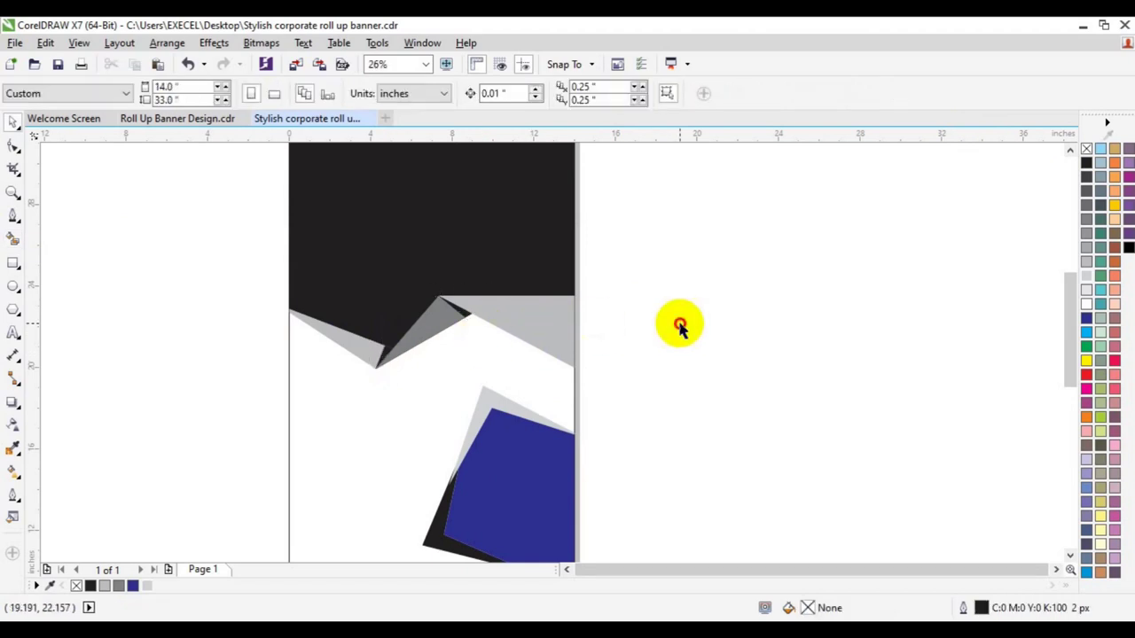
Draw a rectangle about 18.9 by 3.3 inches across the bottom edge of the page, overhanging both sides.
{"action": "left_click", "coordinate": [12, 192]}
{"action": "left_click", "coordinate": [121, 94]}
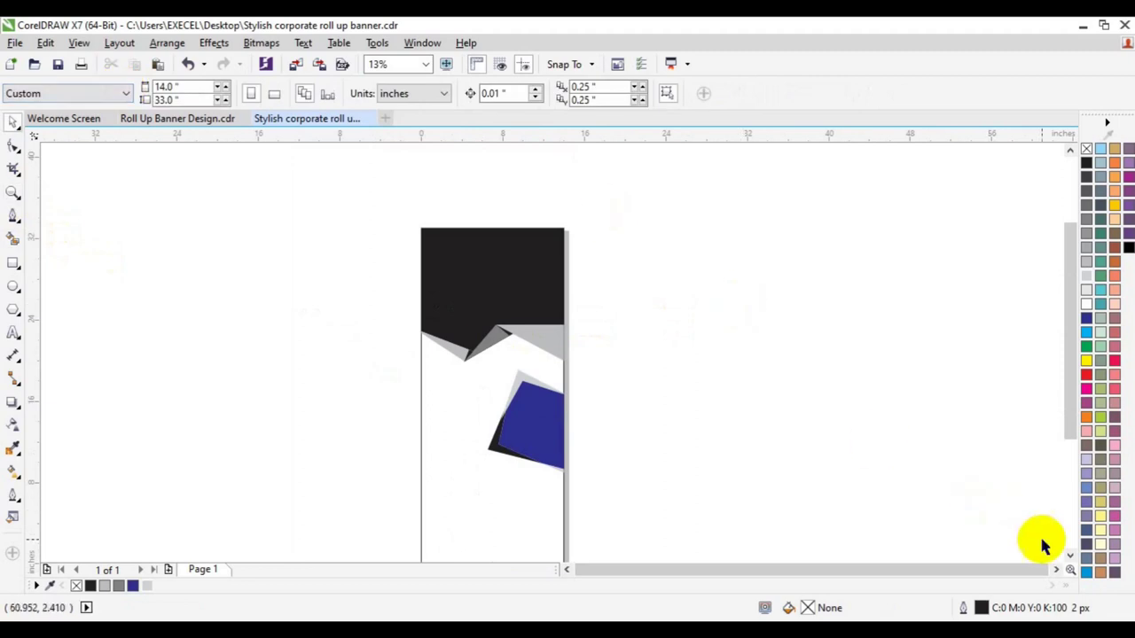
{"action": "left_click", "coordinate": [1069, 557]}
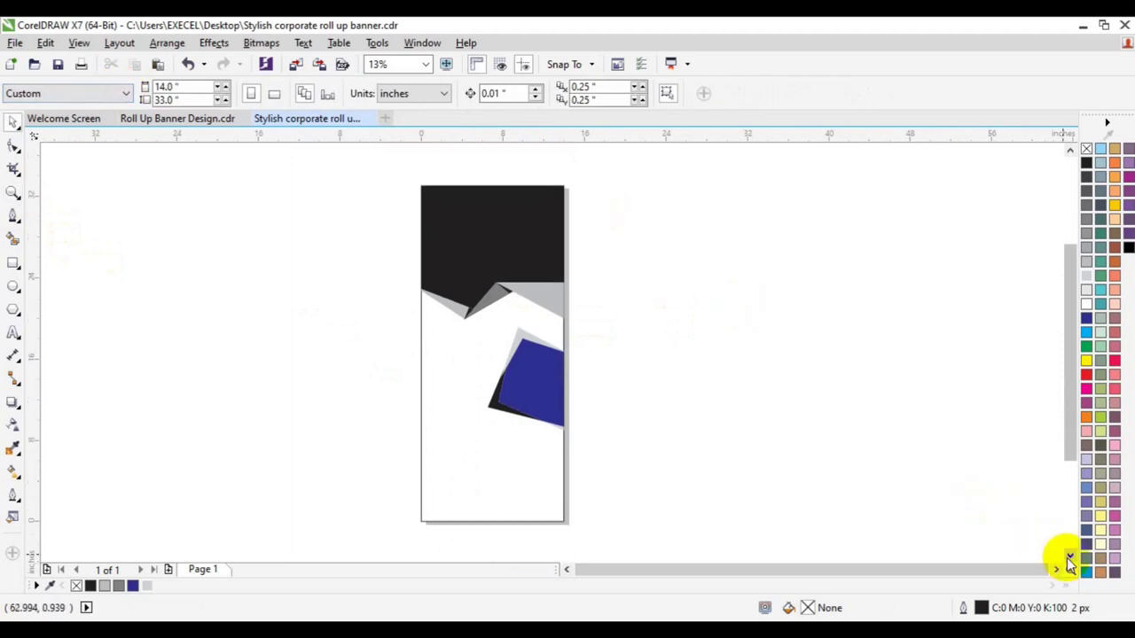
{"action": "left_click", "coordinate": [13, 260]}
{"action": "left_click_drag", "start_coordinate": [399, 502], "coordinate": [592, 534]}
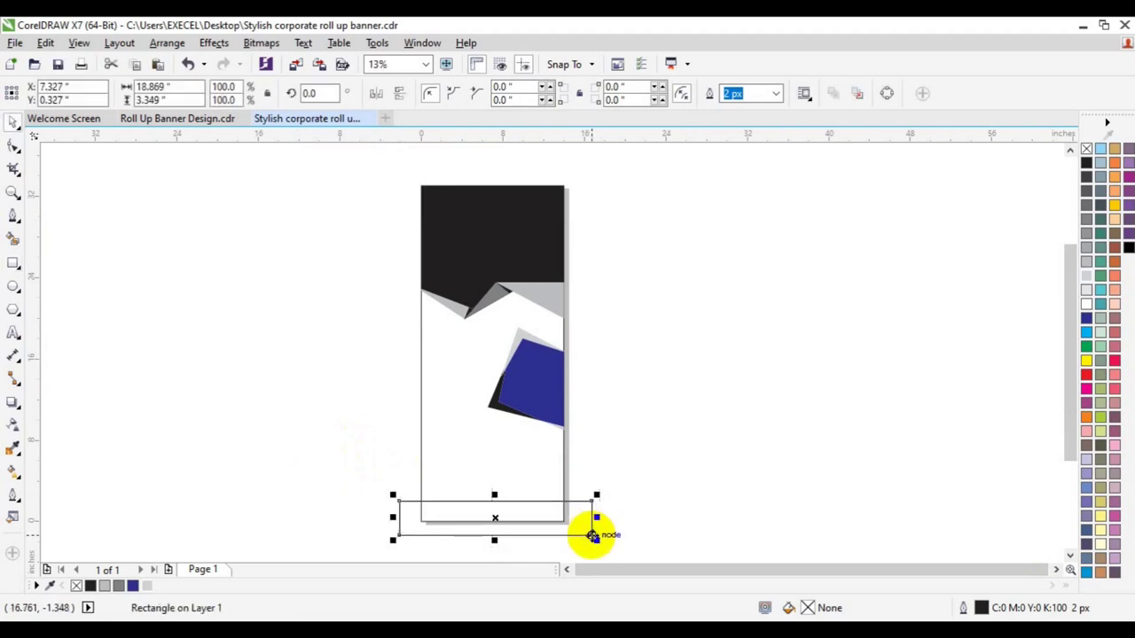
Smart Fill the strip where the rectangle overlaps the page bottom in black, and delete the rectangle.
{"action": "left_click", "coordinate": [13, 238]}
{"action": "left_click", "coordinate": [473, 511]}
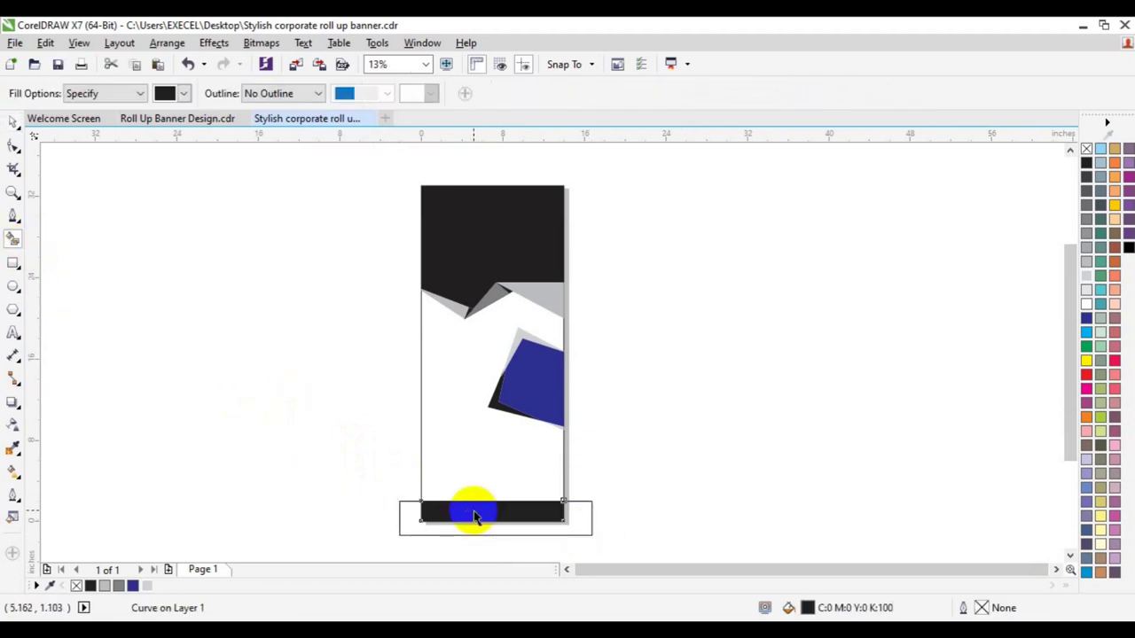
{"action": "key", "text": "space"}
{"action": "key", "text": "Escape"}
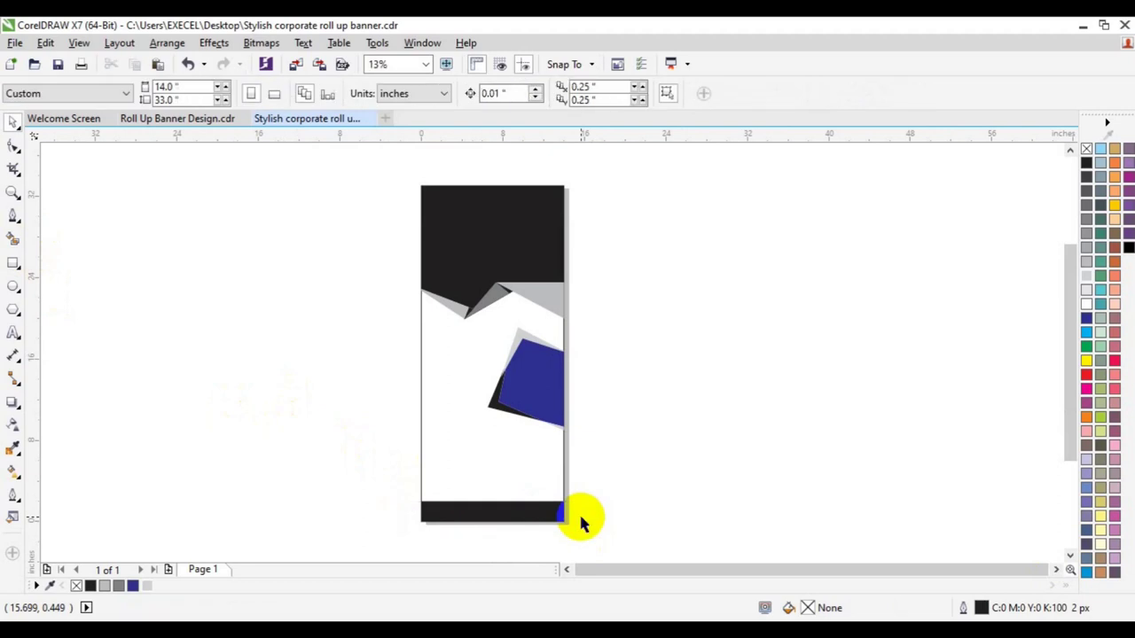
Recolour the left and right light grey triangles below the black header to red.
{"action": "left_click", "coordinate": [548, 300]}
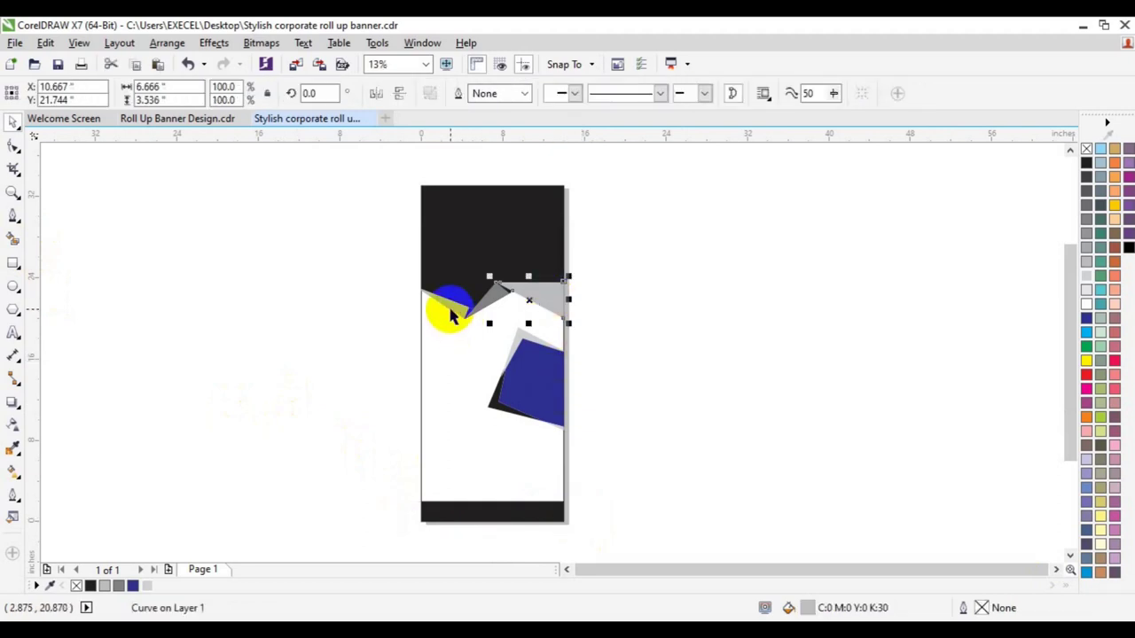
{"action": "left_click", "coordinate": [451, 312], "text": "shift"}
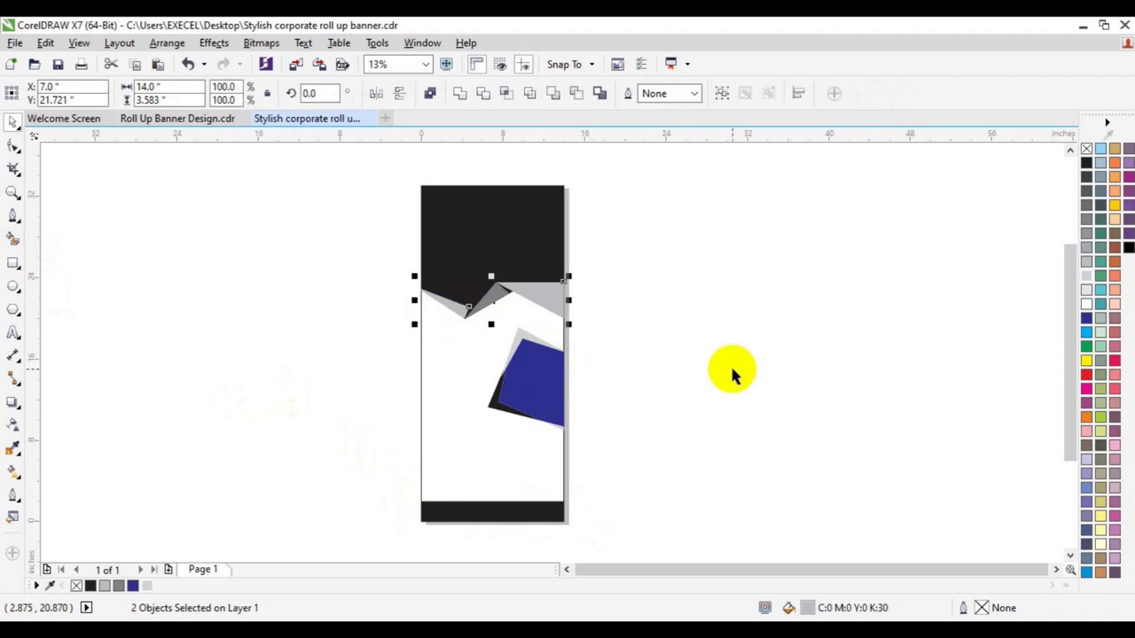
{"action": "left_click", "coordinate": [1086, 374]}
{"action": "left_click", "coordinate": [879, 355]}
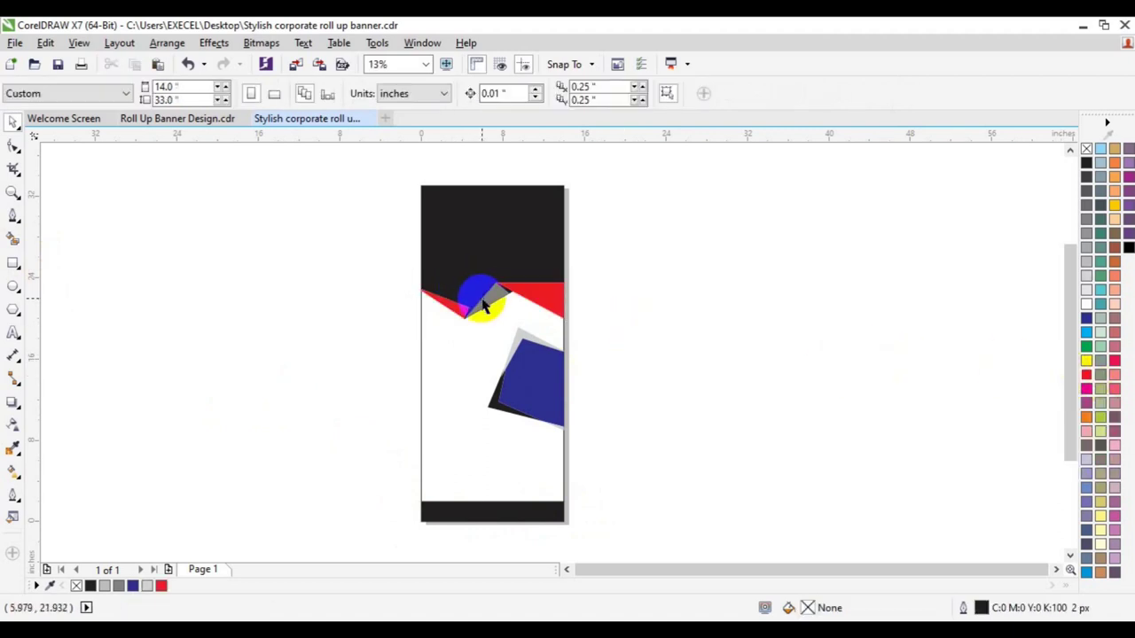
Recolour the middle grey triangle to a darker shade of red.
{"action": "left_click", "coordinate": [483, 306]}
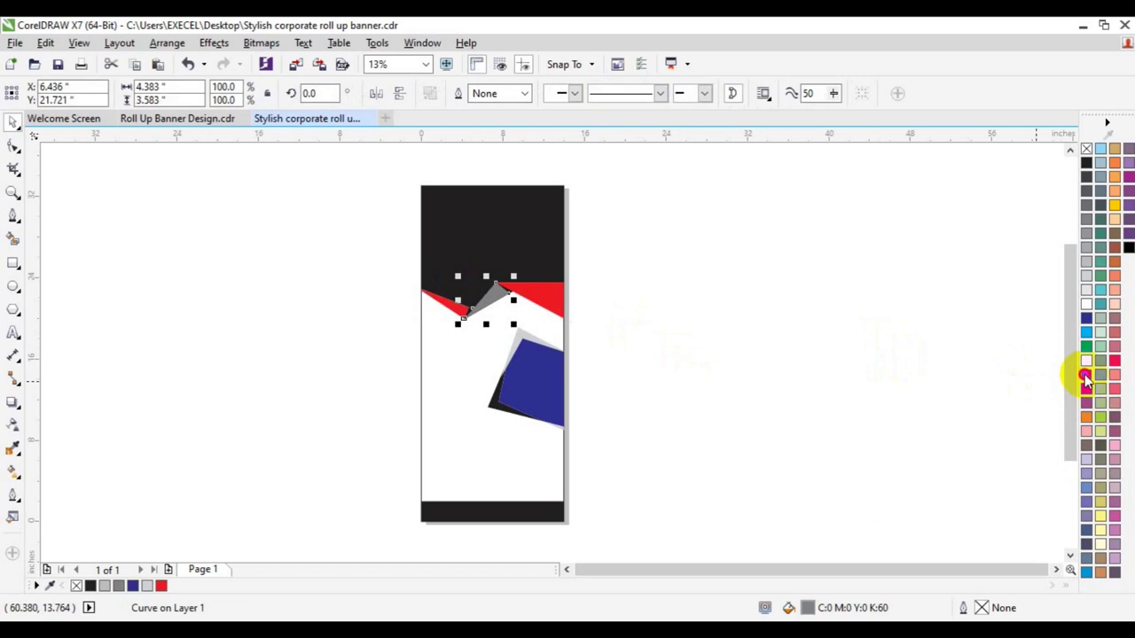
{"action": "left_click_drag", "start_coordinate": [1086, 377], "coordinate": [1074, 408]}
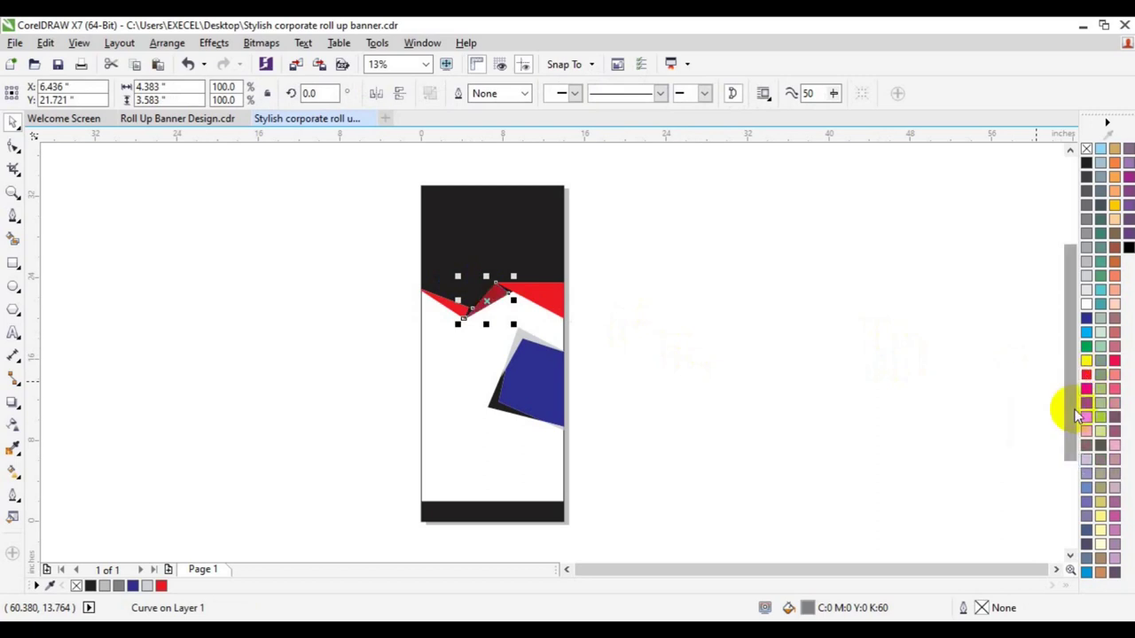
{"action": "left_click", "coordinate": [805, 373]}
Recolour the blue shape's upper border to red and its lower-left border to dark red.
{"action": "left_click", "coordinate": [13, 193]}
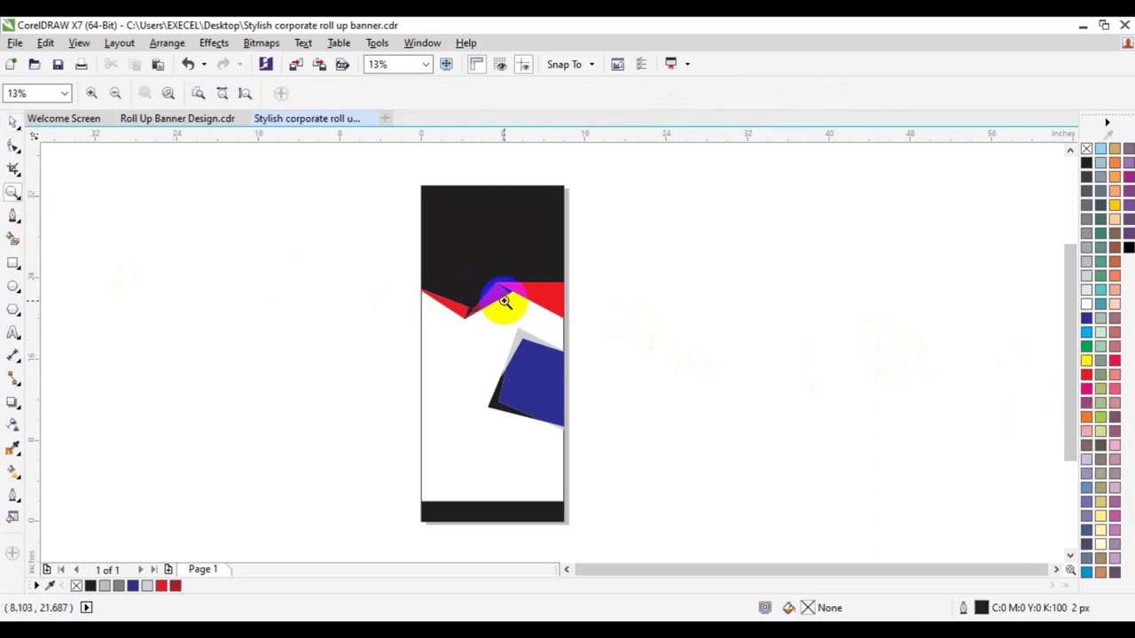
{"action": "left_click", "coordinate": [499, 305]}
{"action": "left_click", "coordinate": [600, 429]}
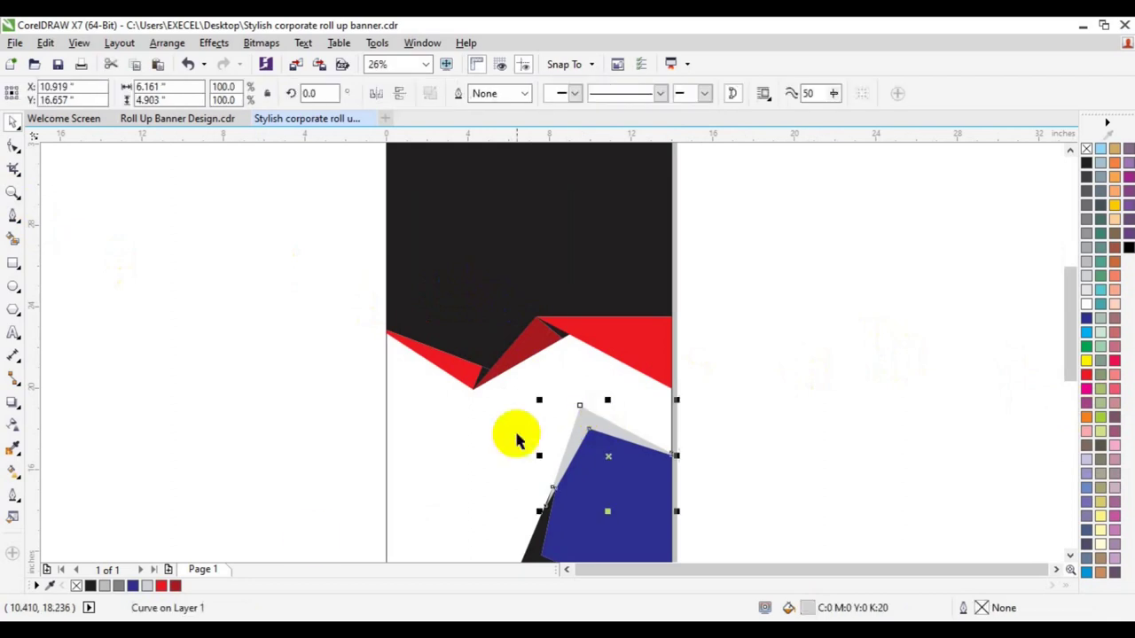
{"action": "left_click", "coordinate": [161, 585]}
{"action": "left_click", "coordinate": [543, 545]}
{"action": "left_click", "coordinate": [176, 585]}
{"action": "left_click", "coordinate": [922, 497]}
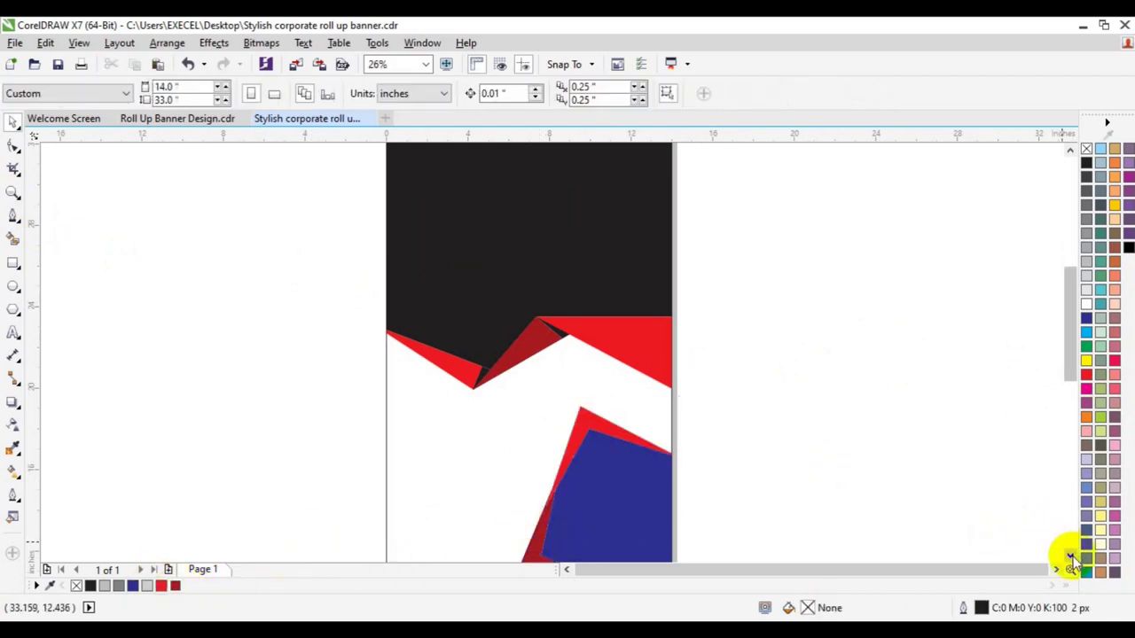
Recolour the grey sliver at the blue shape's lower-right corner to red.
{"action": "scroll", "coordinate": [1070, 555], "scroll_direction": "down", "scroll_amount": 5}
{"action": "left_click", "coordinate": [671, 441]}
{"action": "left_click", "coordinate": [162, 585]}
{"action": "left_click", "coordinate": [273, 444]}
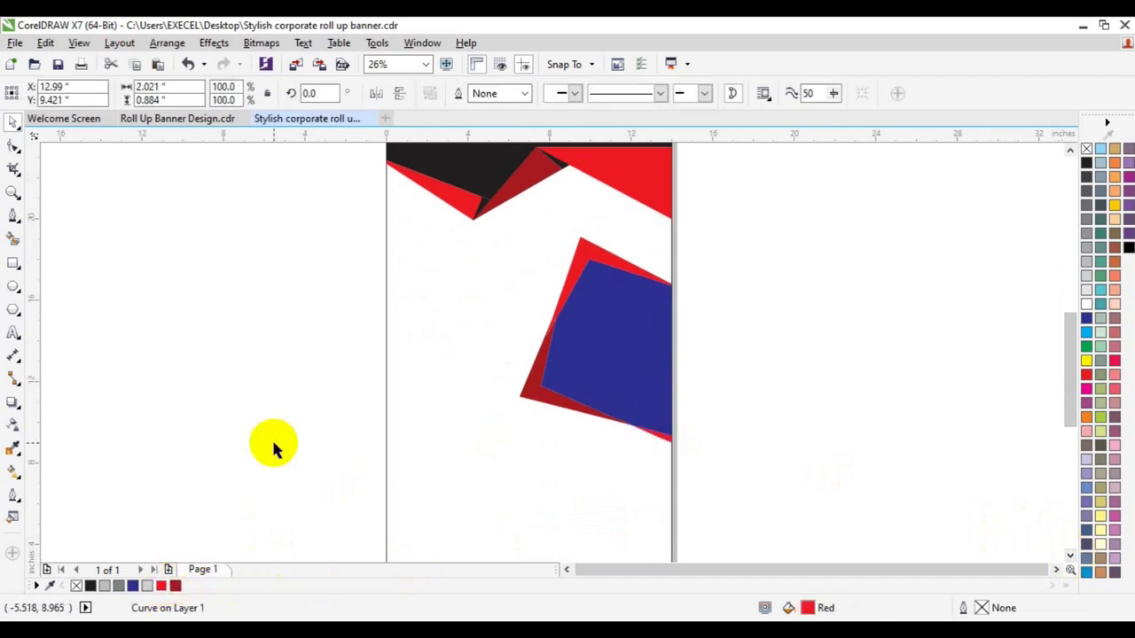
Start importing pictures and open the freepik stockpoto folder on the Desktop.
{"action": "left_click", "coordinate": [12, 192]}
{"action": "left_click", "coordinate": [114, 94]}
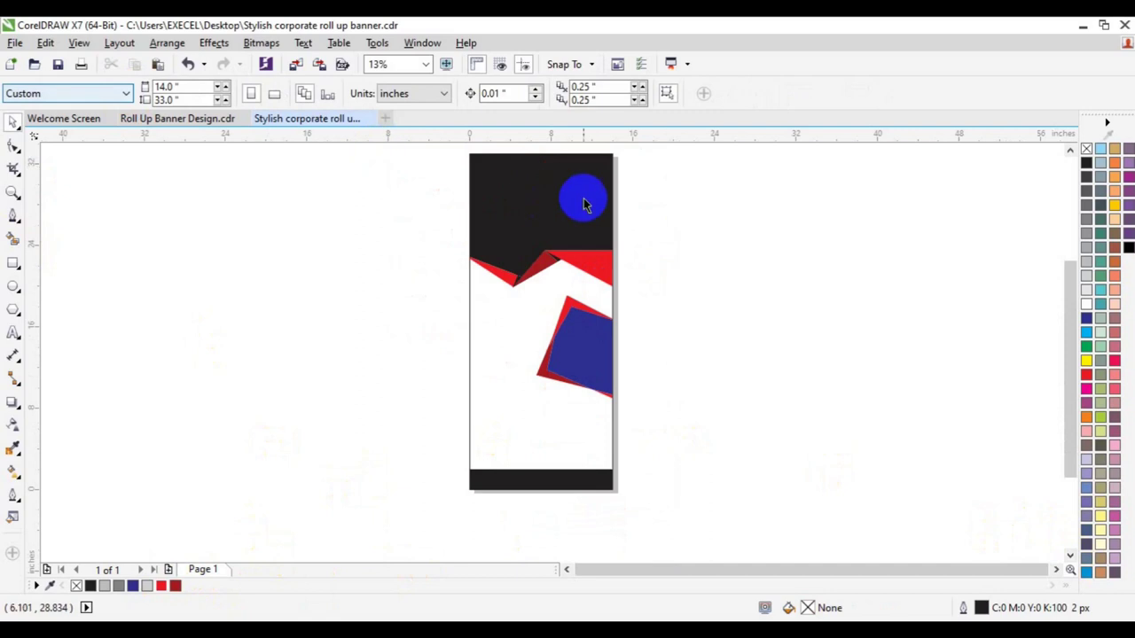
{"action": "left_click", "coordinate": [1069, 150]}
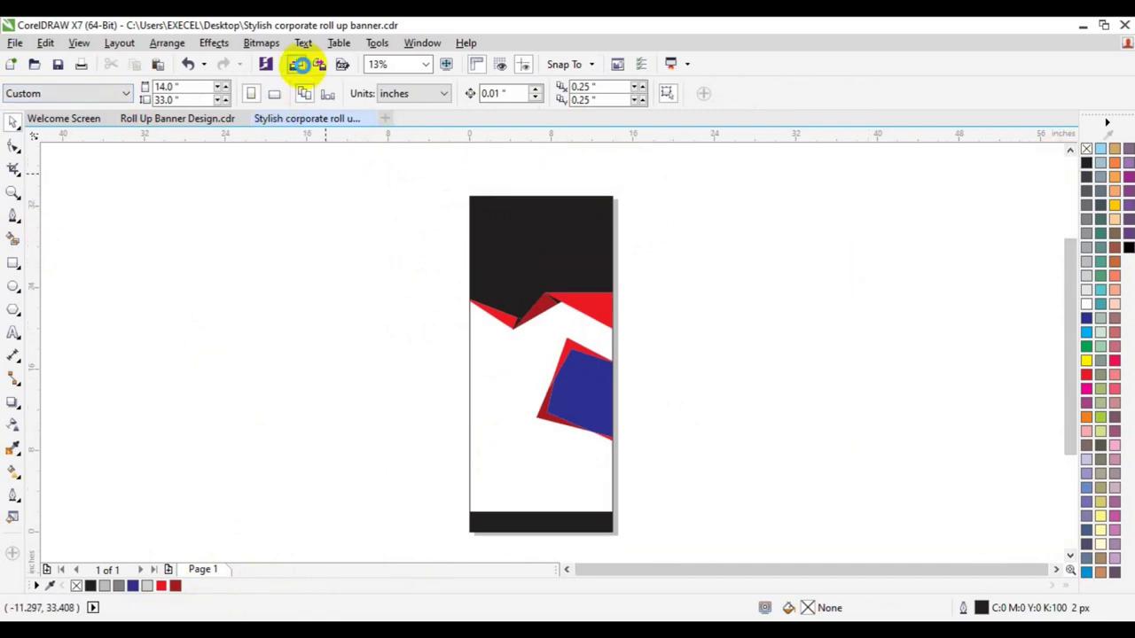
{"action": "left_click", "coordinate": [300, 66]}
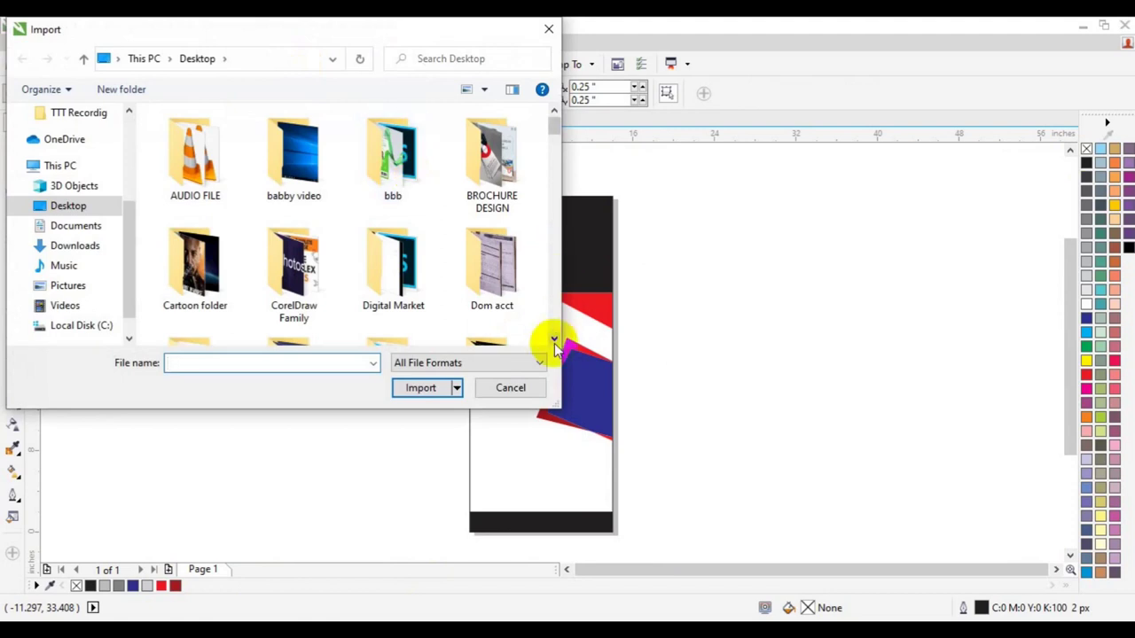
{"action": "scroll", "coordinate": [554, 343], "scroll_direction": "down", "scroll_amount": 1}
{"action": "scroll", "coordinate": [554, 337], "scroll_direction": "down", "scroll_amount": 2}
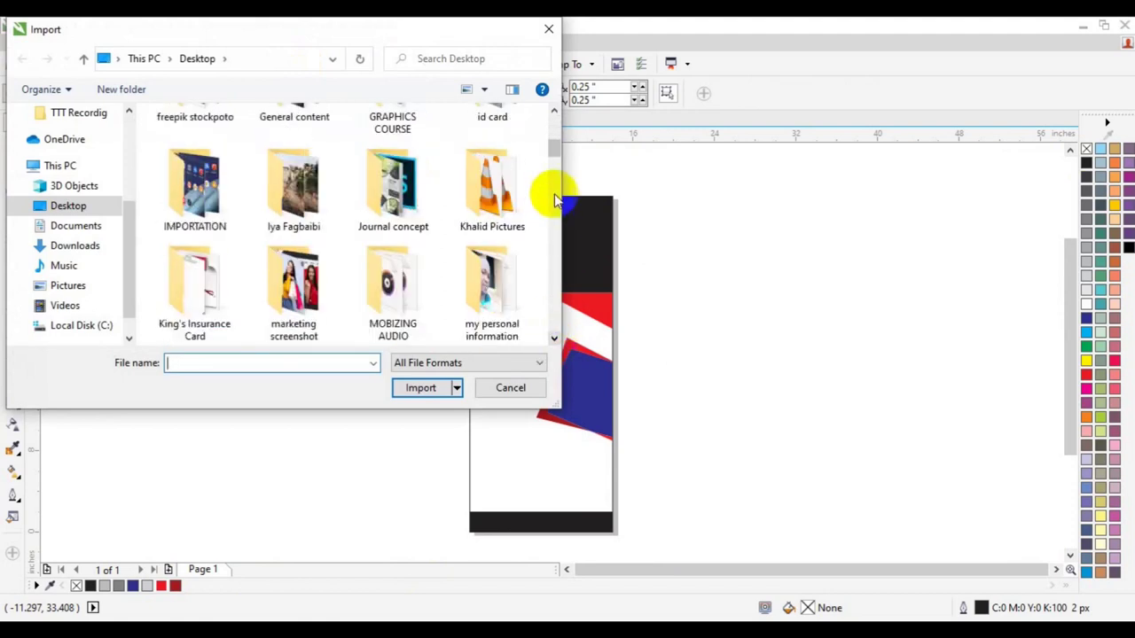
{"action": "scroll", "coordinate": [556, 131], "scroll_direction": "up", "scroll_amount": 3}
{"action": "double_click", "coordinate": [223, 245]}
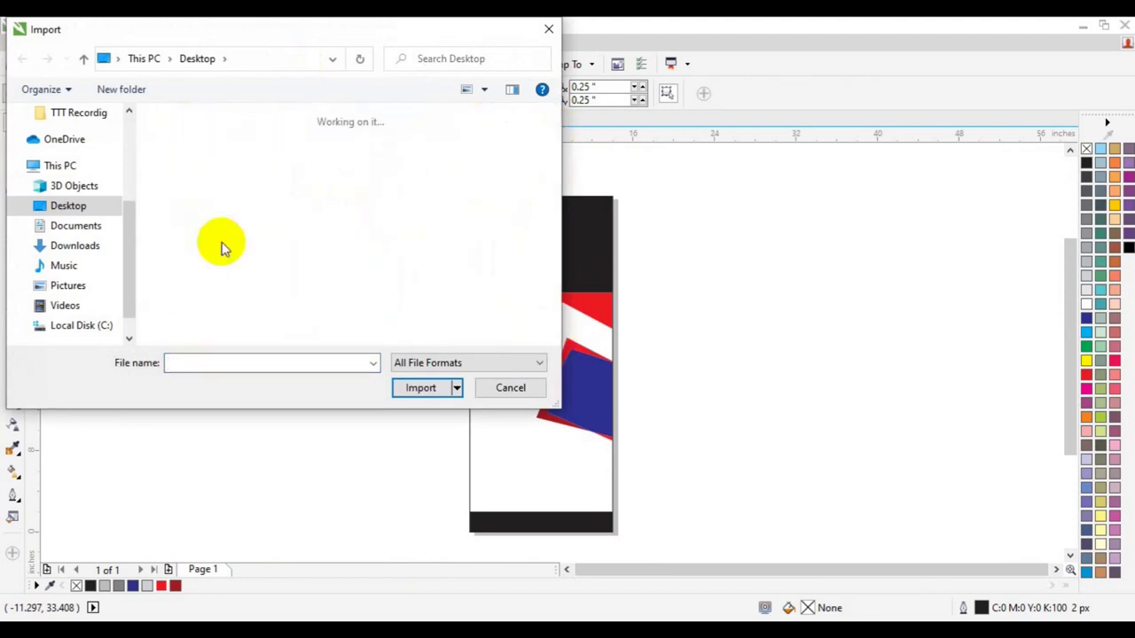
Import the photos 14964 and close-up-suv-car-with-sport-modern-design-car-dealership_67092-423 together.
{"action": "scroll", "coordinate": [547, 335], "scroll_direction": "down", "scroll_amount": 3}
{"action": "scroll", "coordinate": [551, 342], "scroll_direction": "down", "scroll_amount": 5}
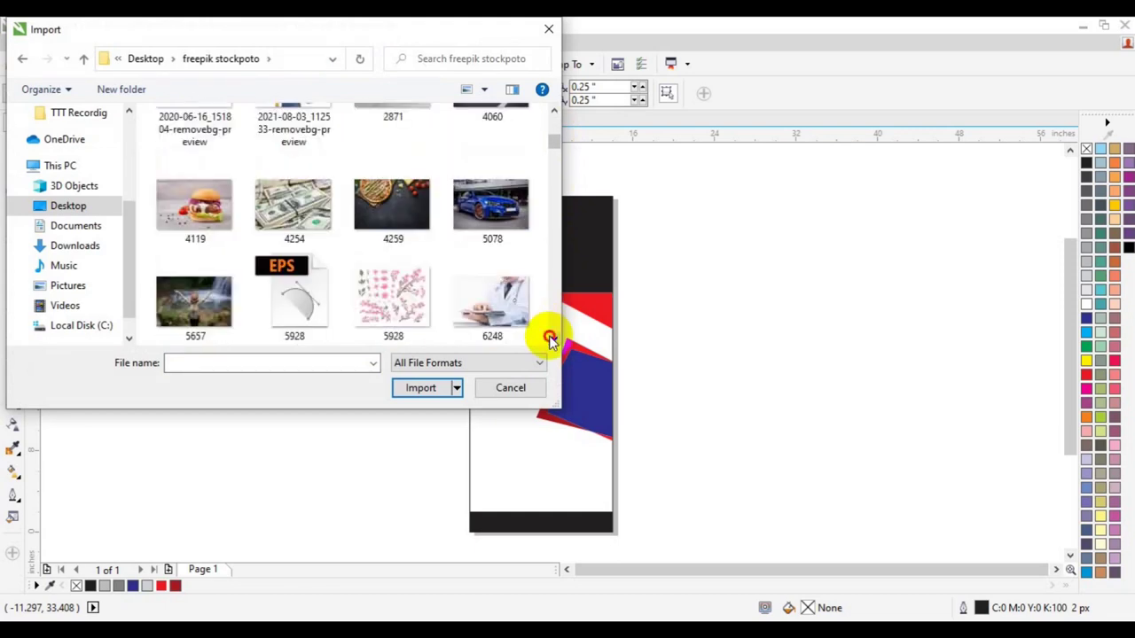
{"action": "scroll", "coordinate": [550, 340], "scroll_direction": "down", "scroll_amount": 10}
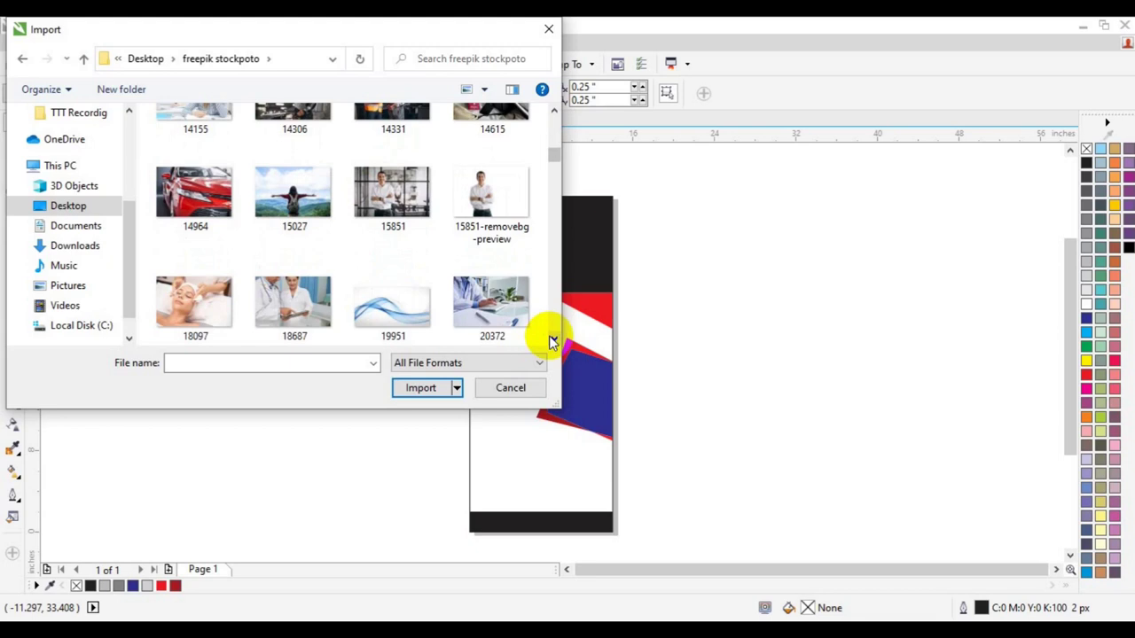
{"action": "scroll", "coordinate": [552, 342], "scroll_direction": "down", "scroll_amount": 2}
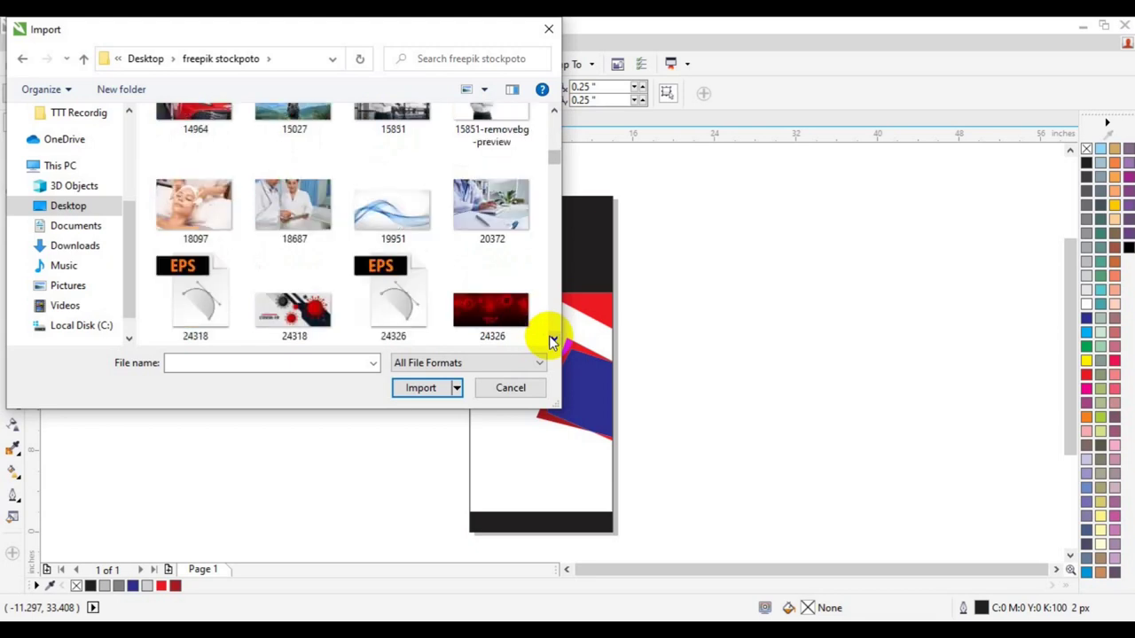
{"action": "left_click", "coordinate": [215, 139]}
{"action": "scroll", "coordinate": [559, 341], "scroll_direction": "down", "scroll_amount": 8}
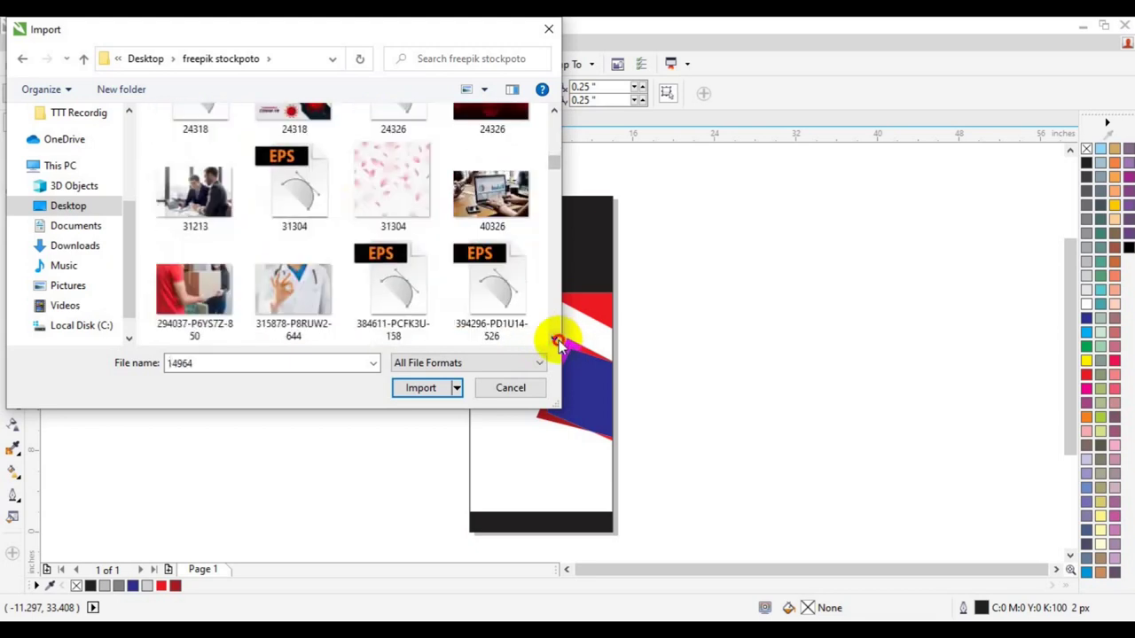
{"action": "scroll", "coordinate": [556, 342], "scroll_direction": "down", "scroll_amount": 10}
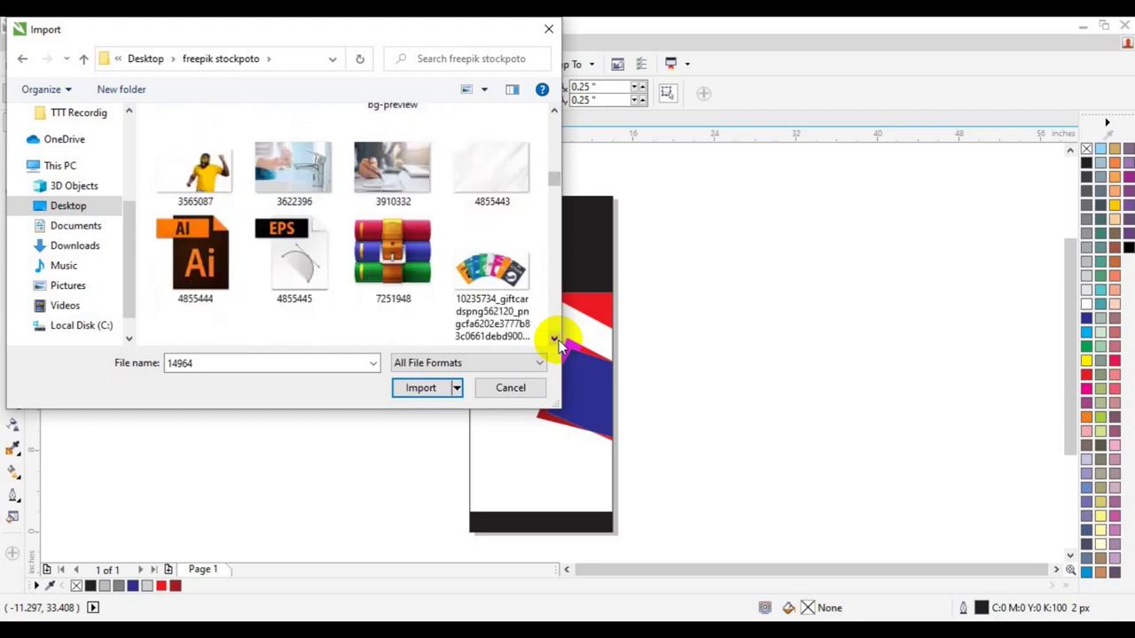
{"action": "scroll", "coordinate": [558, 340], "scroll_direction": "down", "scroll_amount": 10}
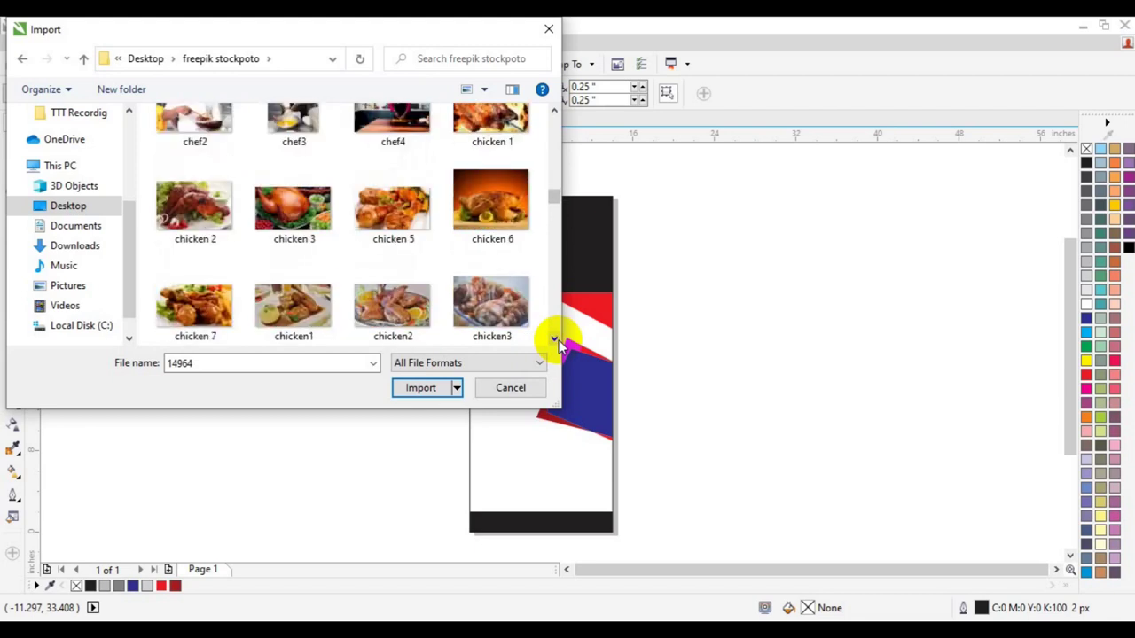
{"action": "left_click", "coordinate": [554, 112]}
{"action": "left_click", "coordinate": [393, 168], "text": "ctrl"}
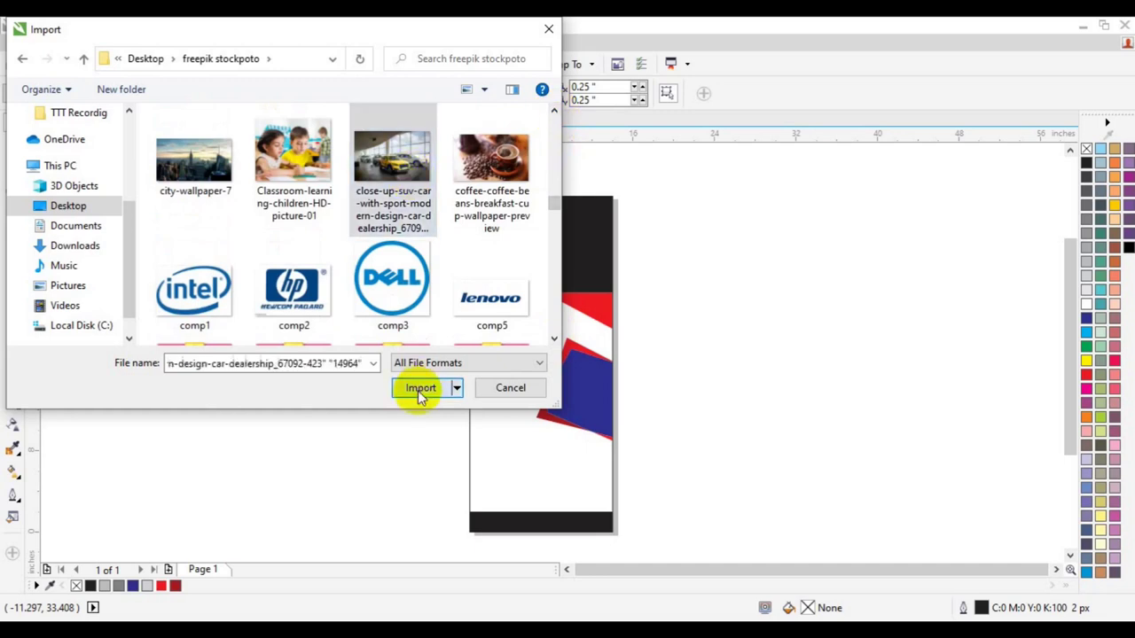
{"action": "left_click", "coordinate": [419, 391]}
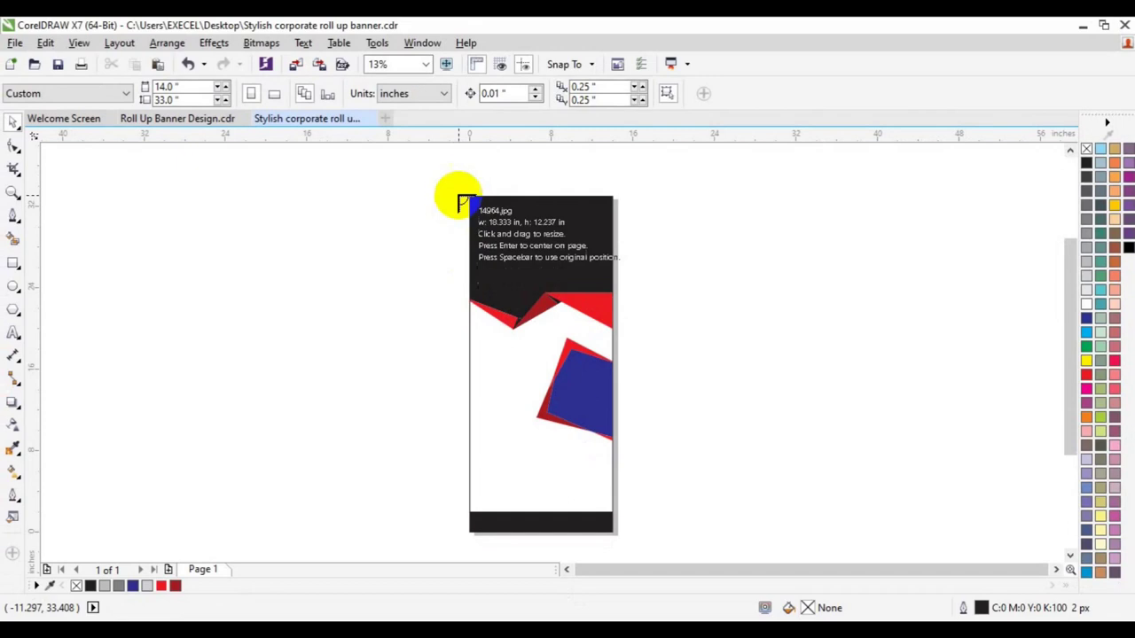
Place the red car photo about 18.2 inches wide and the showroom photo about 21.2 inches wide, and move both beside the banner's left edge.
{"action": "left_click_drag", "start_coordinate": [457, 189], "coordinate": [671, 317]}
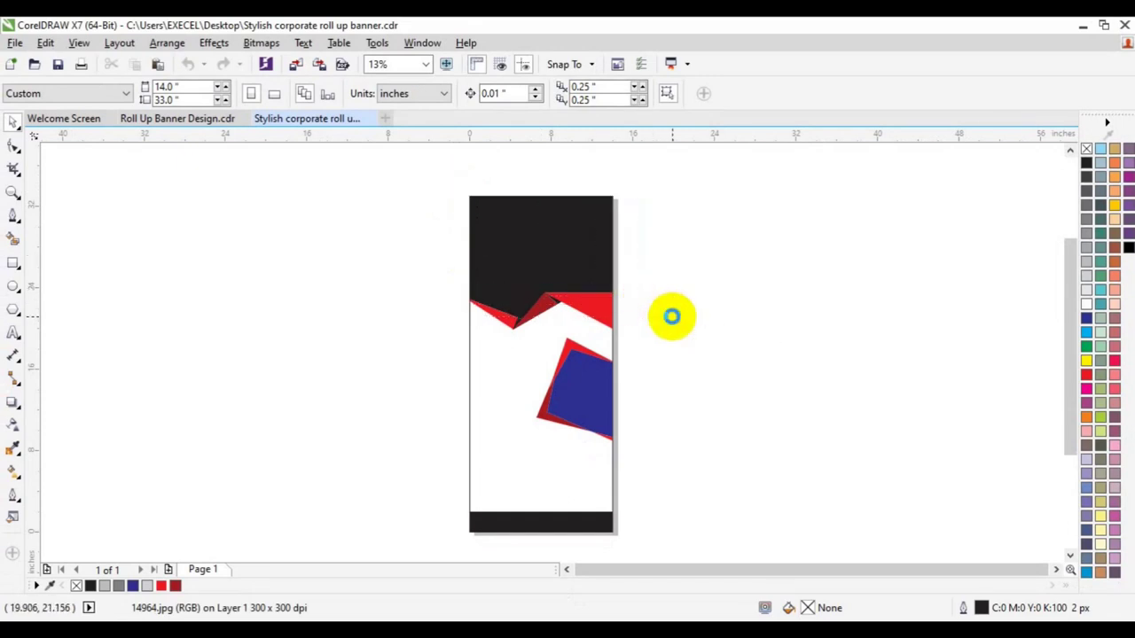
{"action": "left_click_drag", "start_coordinate": [461, 319], "coordinate": [784, 459]}
{"action": "left_click_drag", "start_coordinate": [587, 212], "coordinate": [319, 262]}
{"action": "left_click_drag", "start_coordinate": [568, 355], "coordinate": [380, 221]}
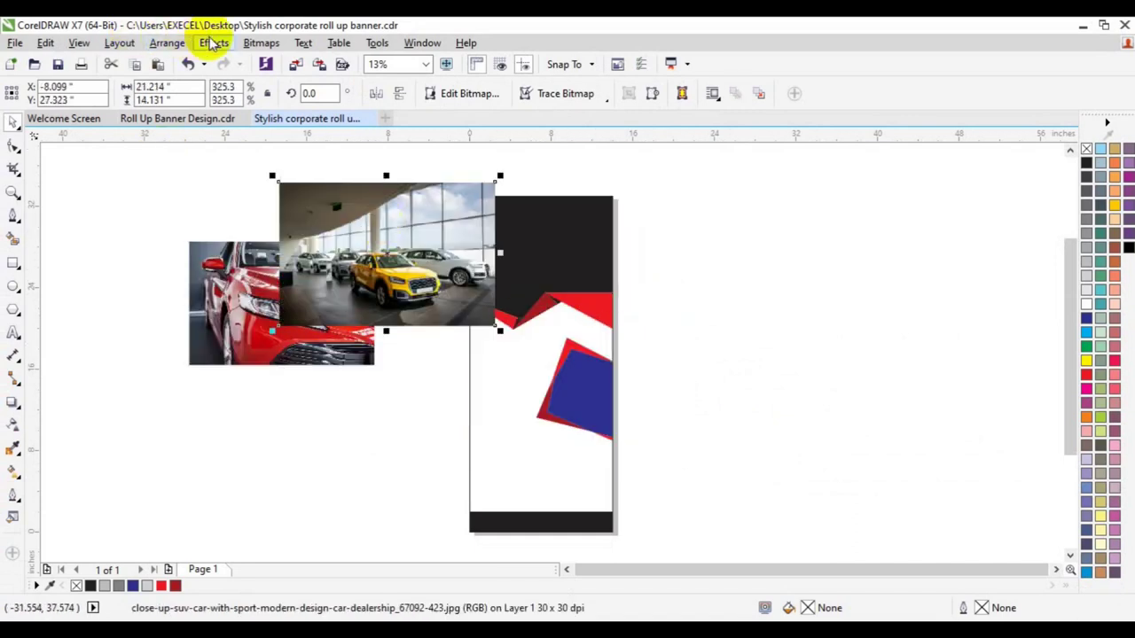
PowerClip the car showroom photo inside the black header shape.
{"action": "left_click", "coordinate": [214, 43]}
{"action": "mouse_move", "coordinate": [321, 256]}
{"action": "left_click", "coordinate": [407, 254]}
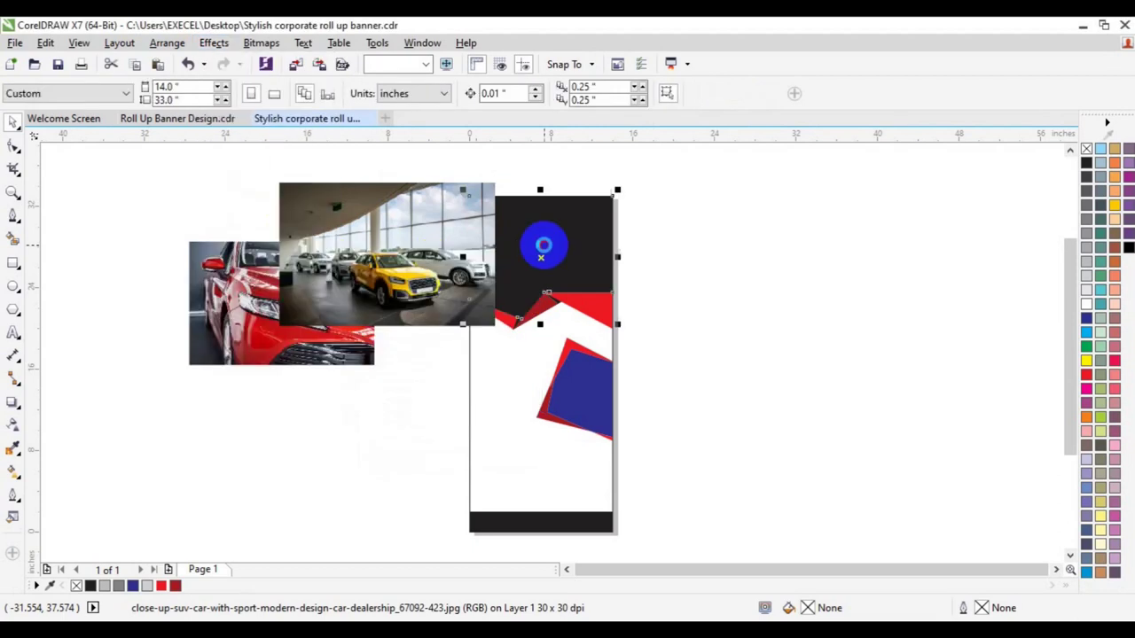
{"action": "left_click", "coordinate": [544, 248]}
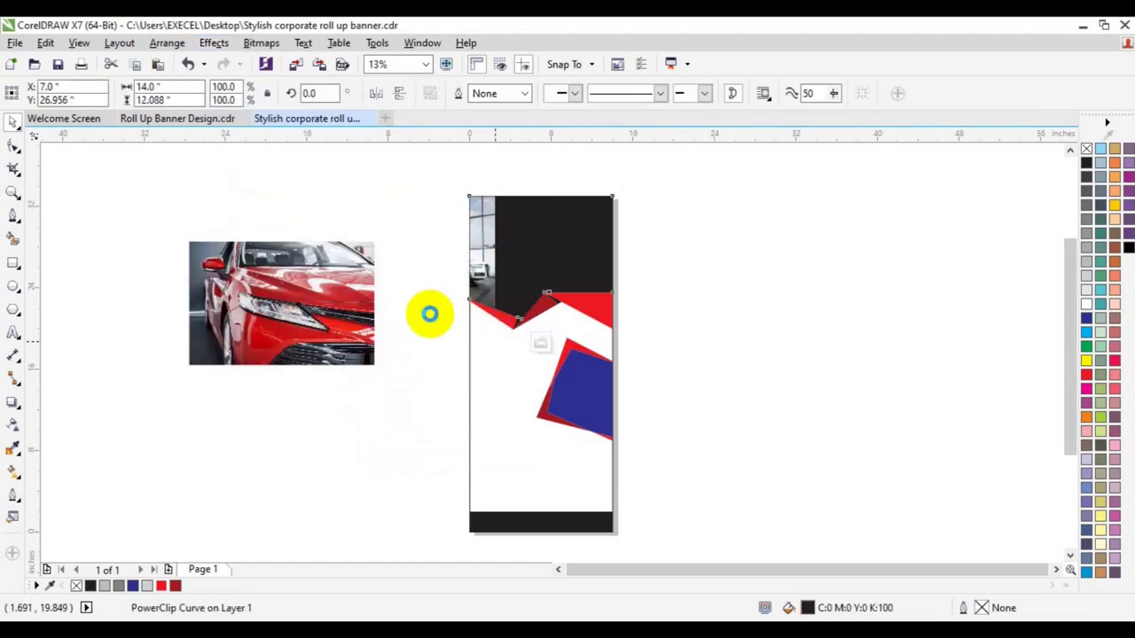
Edit the header's PowerClip contents and move the showroom photo over the header outline.
{"action": "left_click", "coordinate": [429, 314]}
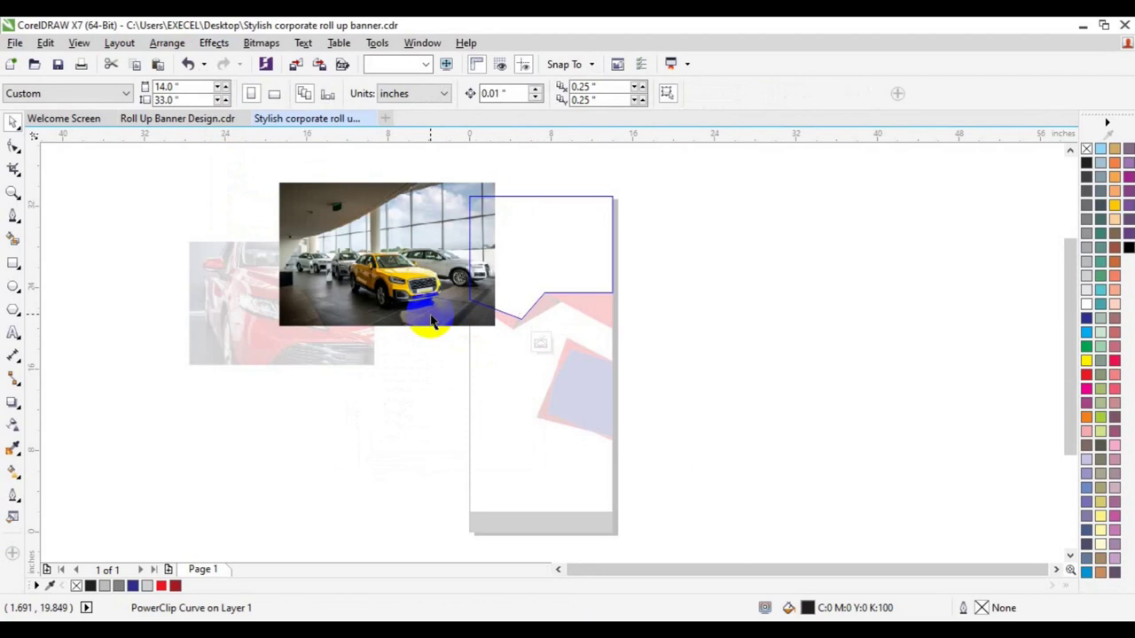
{"action": "left_click", "coordinate": [392, 286]}
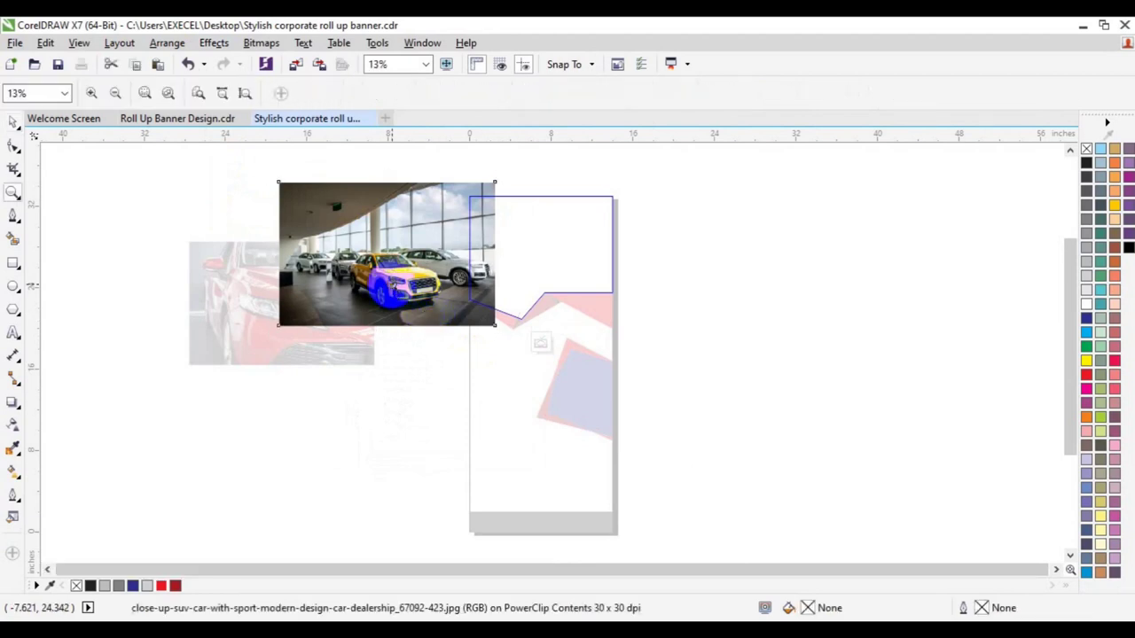
{"action": "left_click", "coordinate": [562, 278]}
{"action": "left_click", "coordinate": [403, 273]}
{"action": "mouse_move", "coordinate": [403, 273]}
{"action": "left_mouse_down"}
{"action": "mouse_move", "coordinate": [573, 261]}
{"action": "mouse_move", "coordinate": [547, 260]}
{"action": "left_mouse_up"}
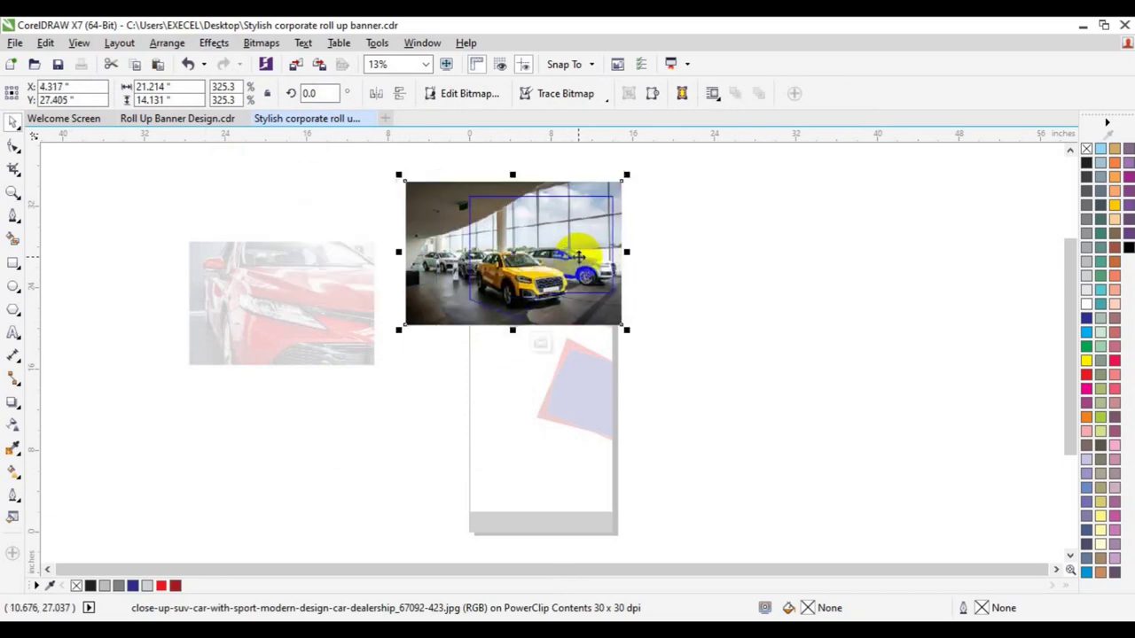
Mirror the showroom photo horizontally, keeping it upright.
{"action": "left_click", "coordinate": [399, 95]}
{"action": "left_click", "coordinate": [381, 99]}
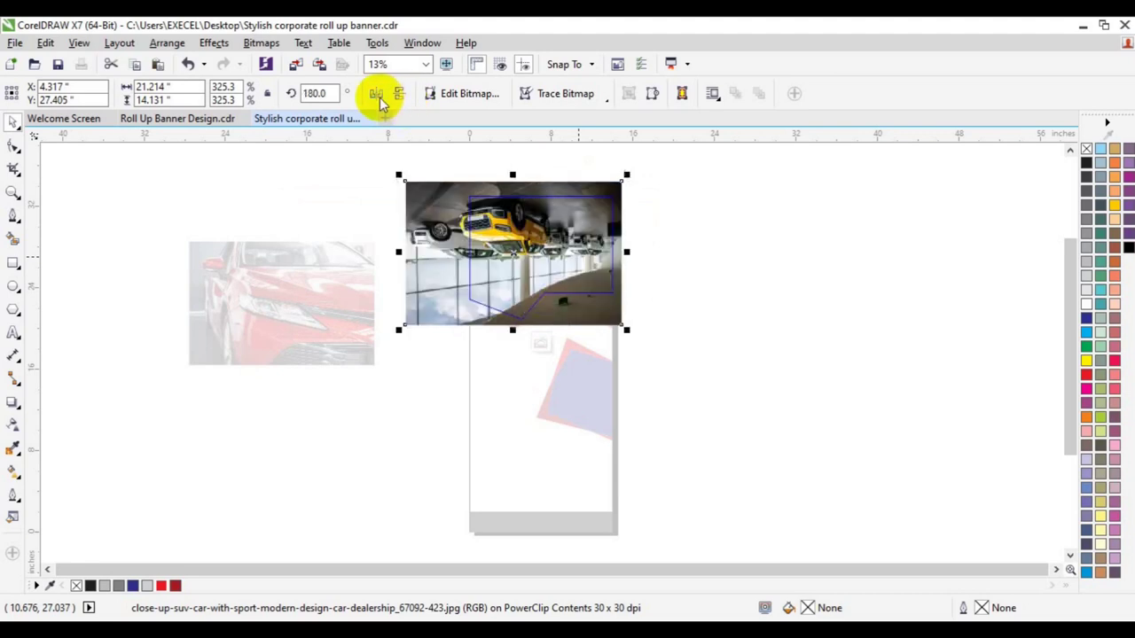
{"action": "left_click", "coordinate": [400, 96]}
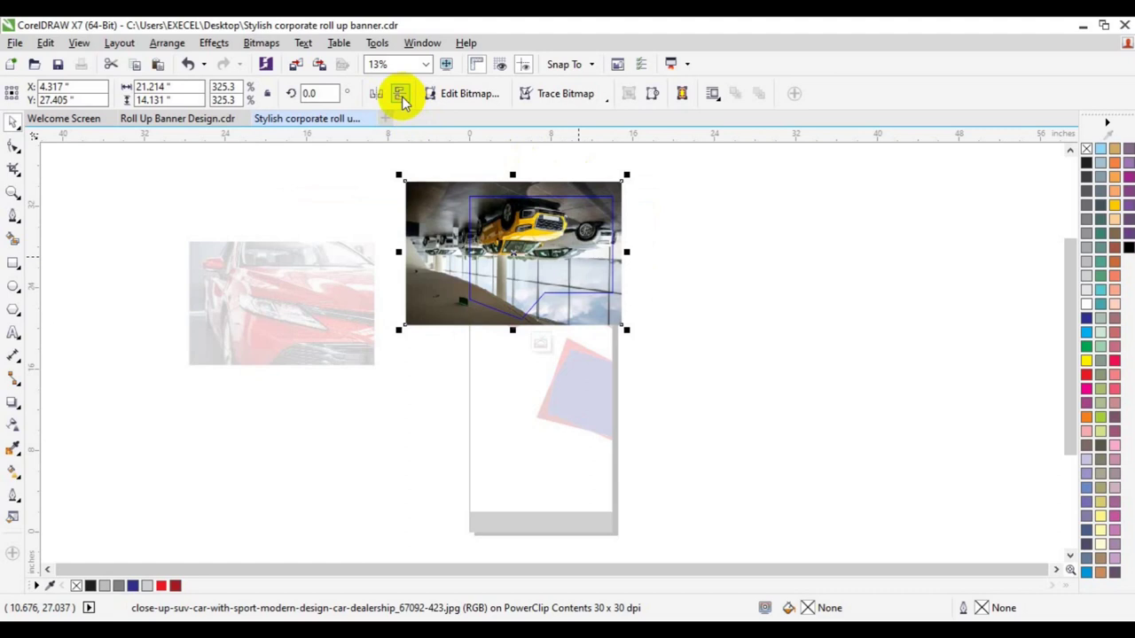
{"action": "left_click", "coordinate": [400, 97]}
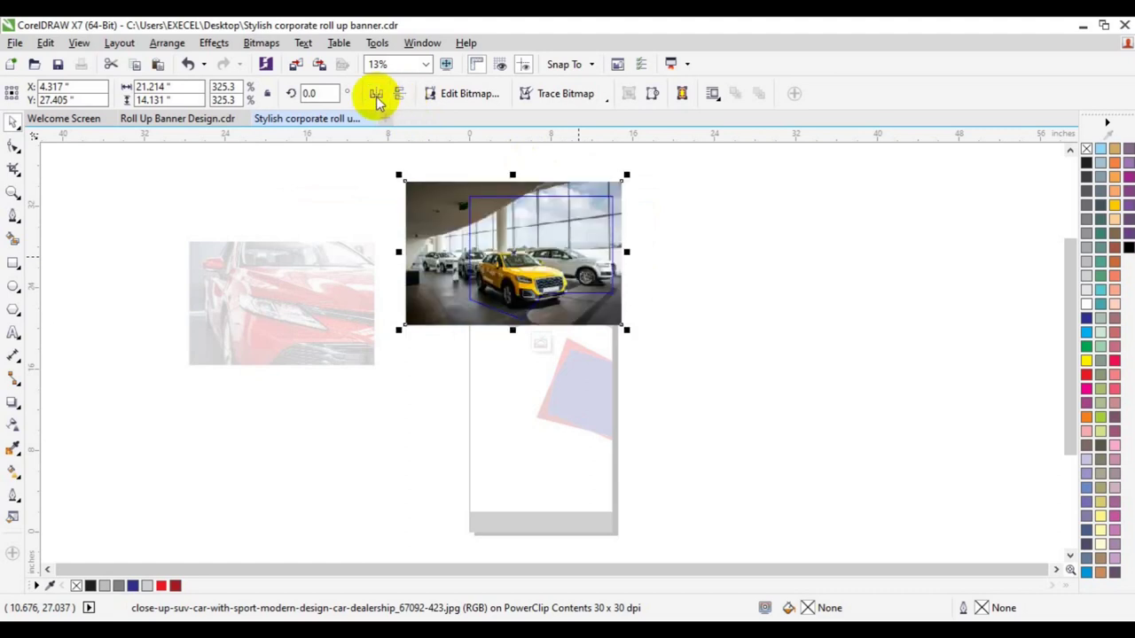
{"action": "left_click", "coordinate": [377, 96]}
Shift the showroom photo to the right, scale it to about 19.25 by 12.82 inches and finish editing the header's PowerClip.
{"action": "left_click_drag", "start_coordinate": [543, 247], "coordinate": [565, 247]}
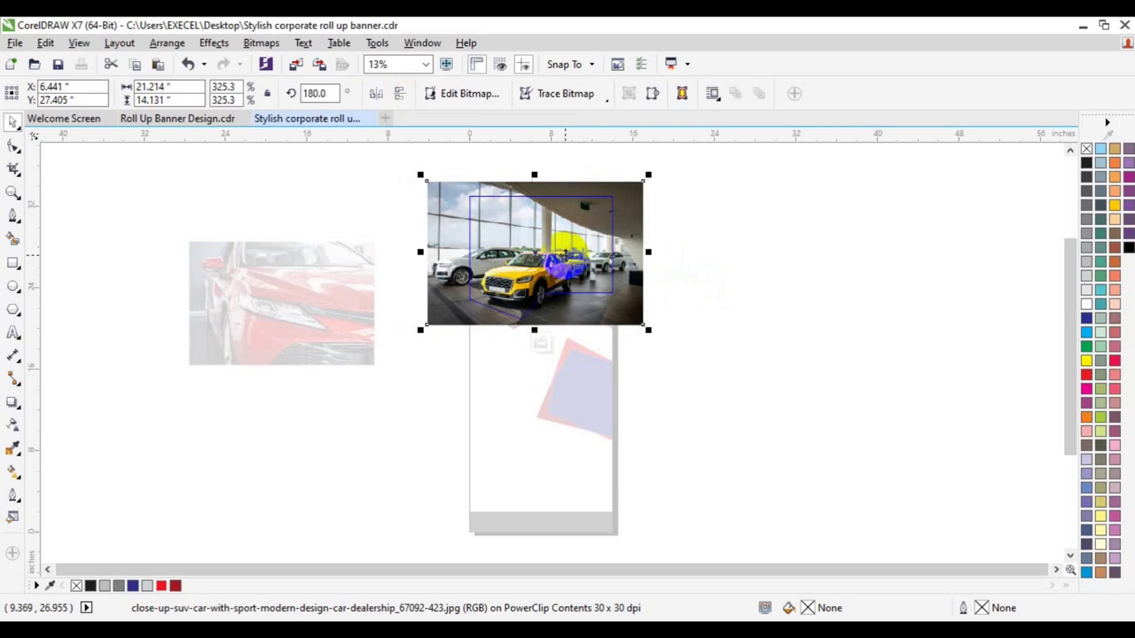
{"action": "left_click", "coordinate": [648, 330]}
{"action": "left_click_drag", "start_coordinate": [652, 329], "coordinate": [646, 324]}
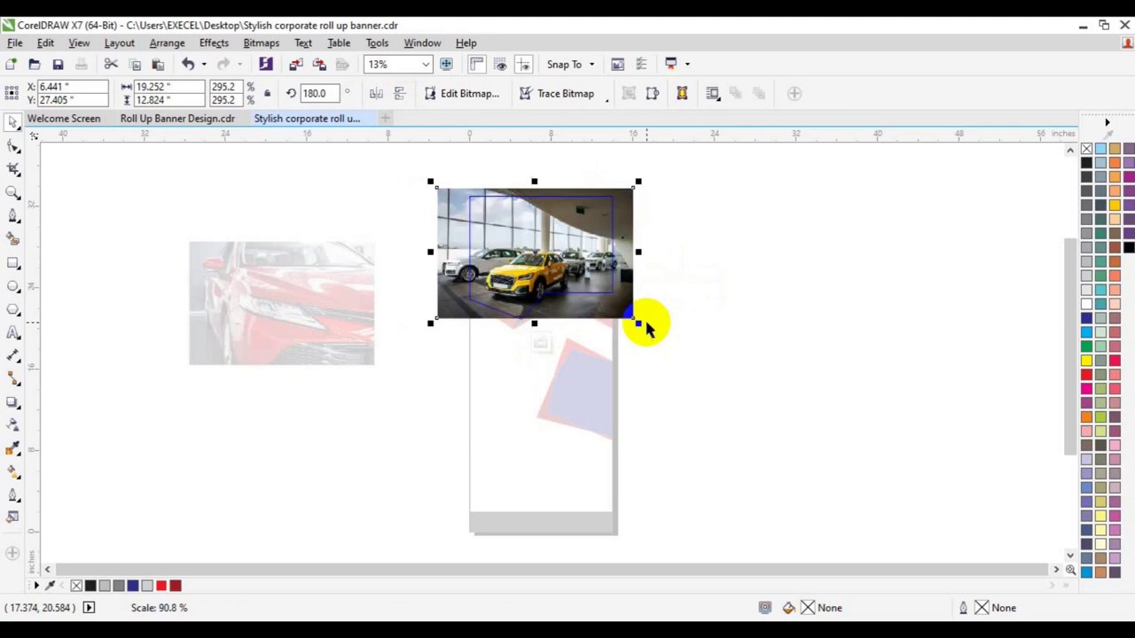
{"action": "left_click", "coordinate": [542, 341]}
{"action": "left_click", "coordinate": [807, 345]}
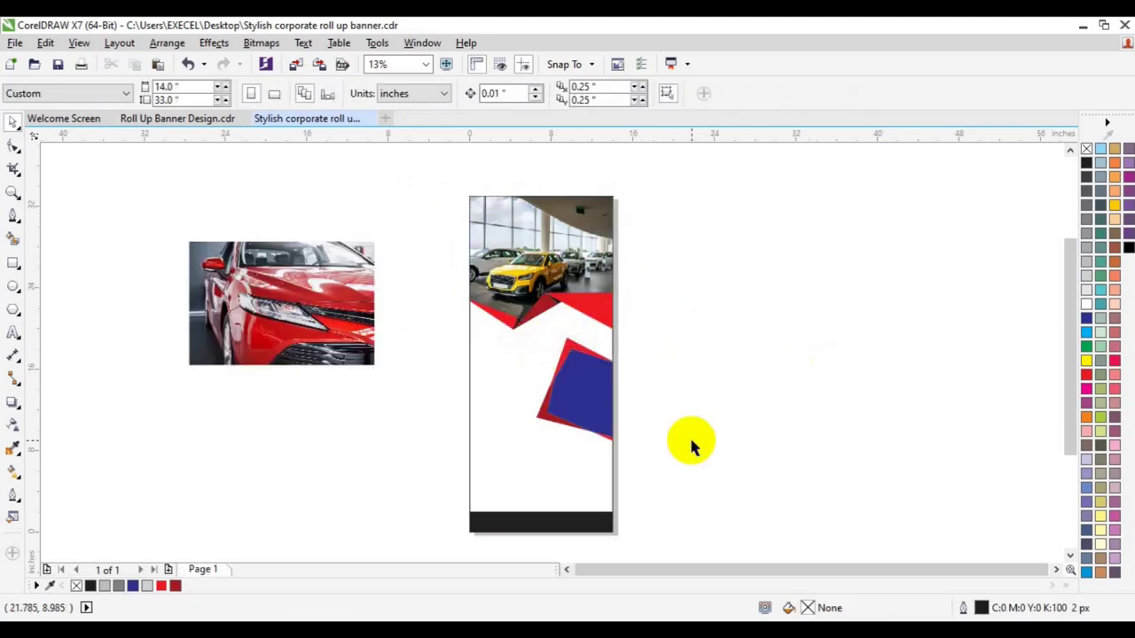
Move the red car photo to the banner's right side and PowerClip it inside the blue shape.
{"action": "left_click_drag", "start_coordinate": [316, 343], "coordinate": [704, 405]}
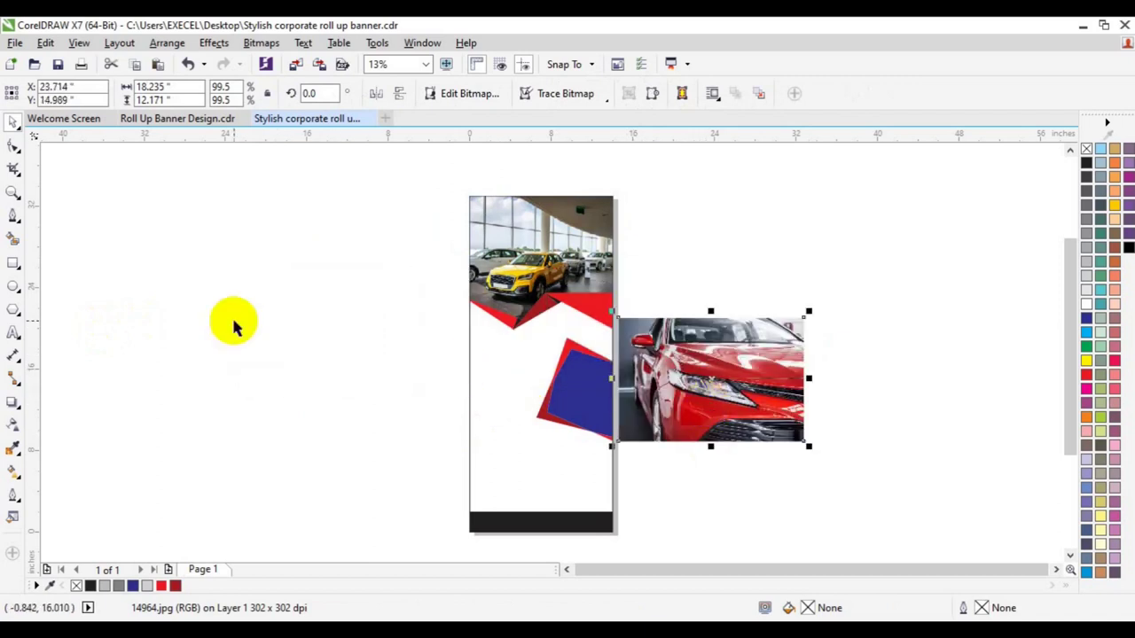
{"action": "left_click", "coordinate": [214, 43]}
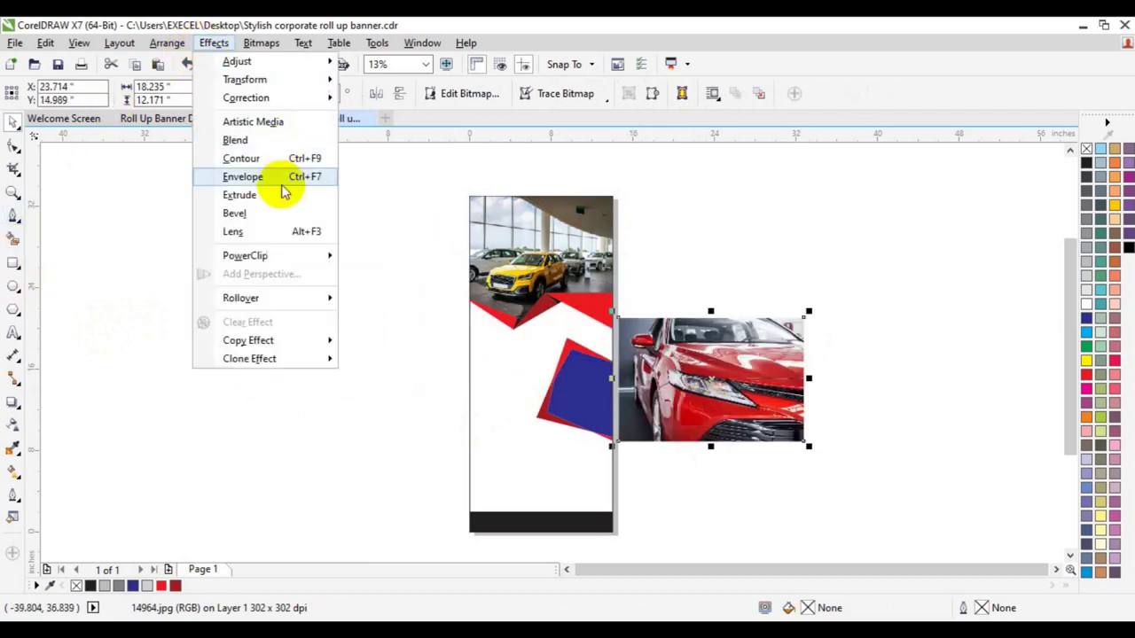
{"action": "mouse_move", "coordinate": [274, 254]}
{"action": "left_click", "coordinate": [372, 256]}
{"action": "left_click", "coordinate": [543, 400]}
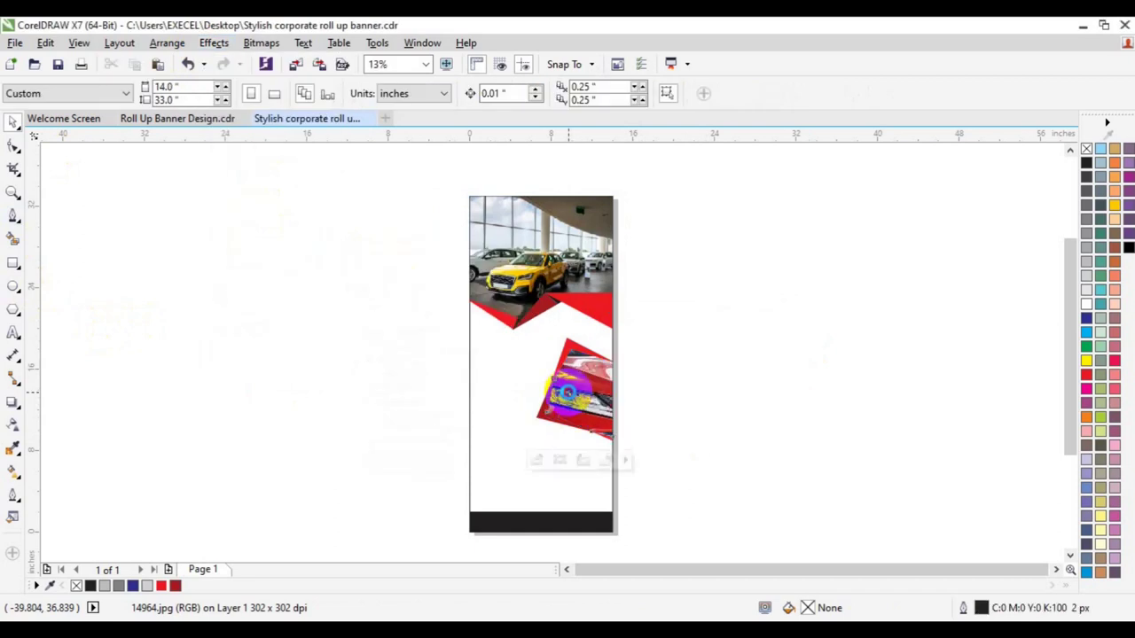
Edit the blue shape's PowerClip contents and delete the red car photo from it.
{"action": "left_click", "coordinate": [535, 459]}
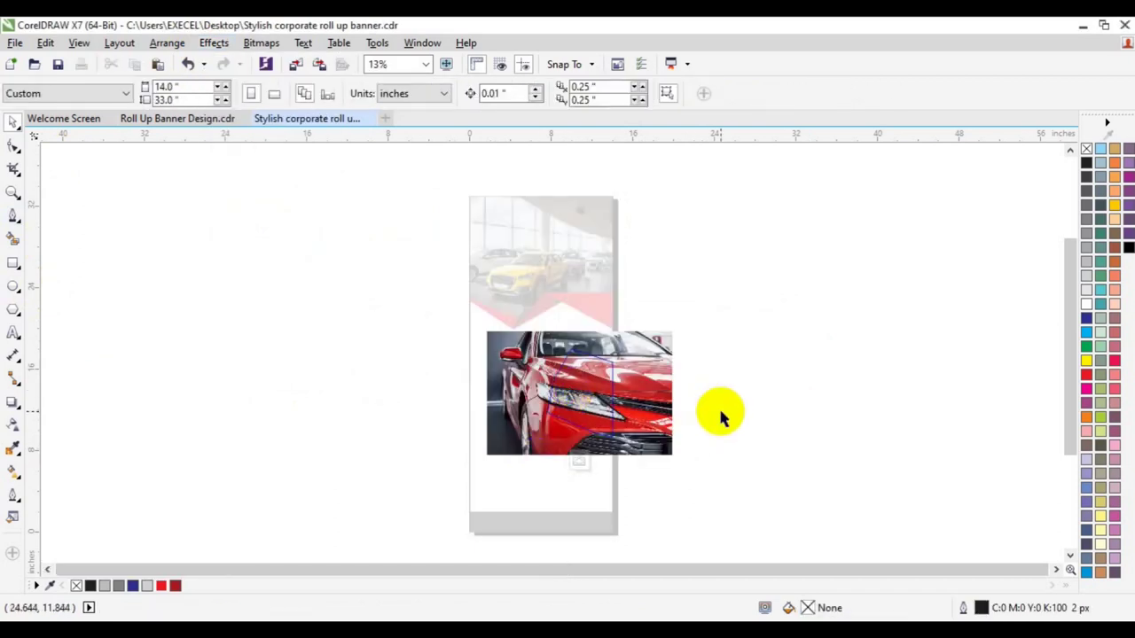
{"action": "left_click", "coordinate": [667, 424]}
{"action": "left_click_drag", "start_coordinate": [677, 459], "coordinate": [640, 436]}
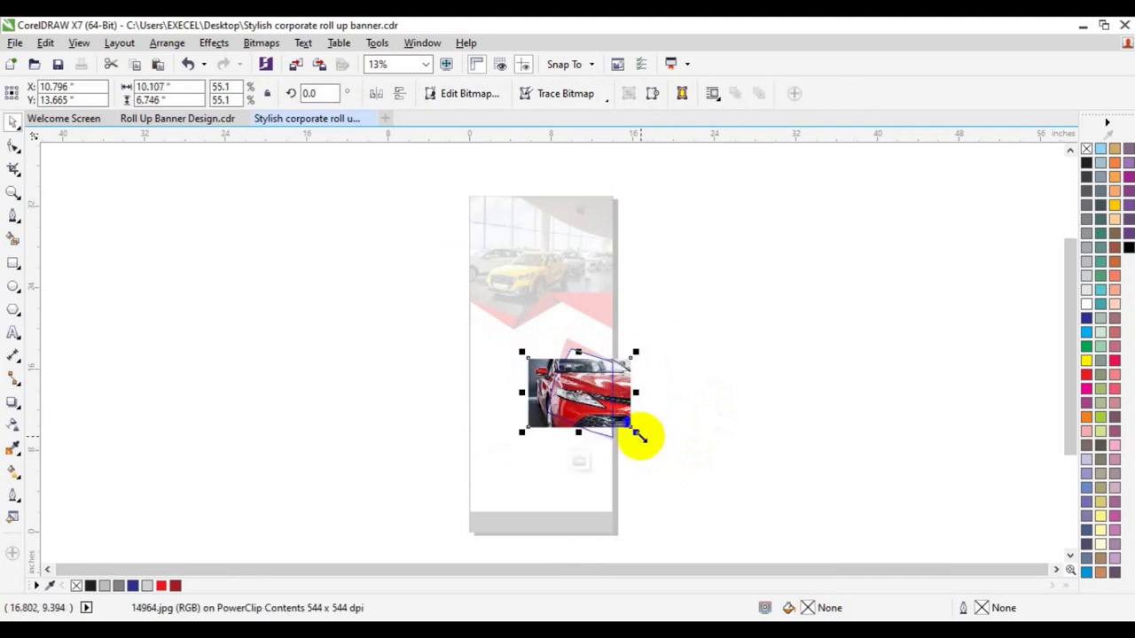
{"action": "key", "text": "Delete"}
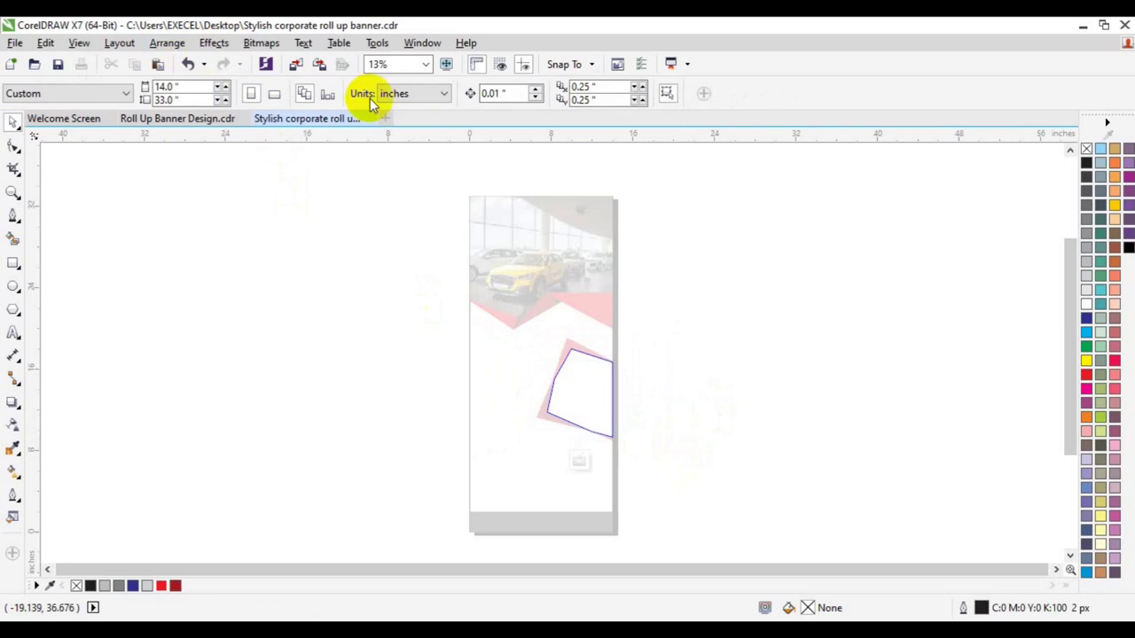
Import the red car photo 4060 from the freepik stockpoto folder and place it beside the blue frame at about 12.66 by 8.44 inches.
{"action": "left_click", "coordinate": [297, 67]}
{"action": "scroll", "coordinate": [558, 342], "scroll_direction": "down", "scroll_amount": 10}
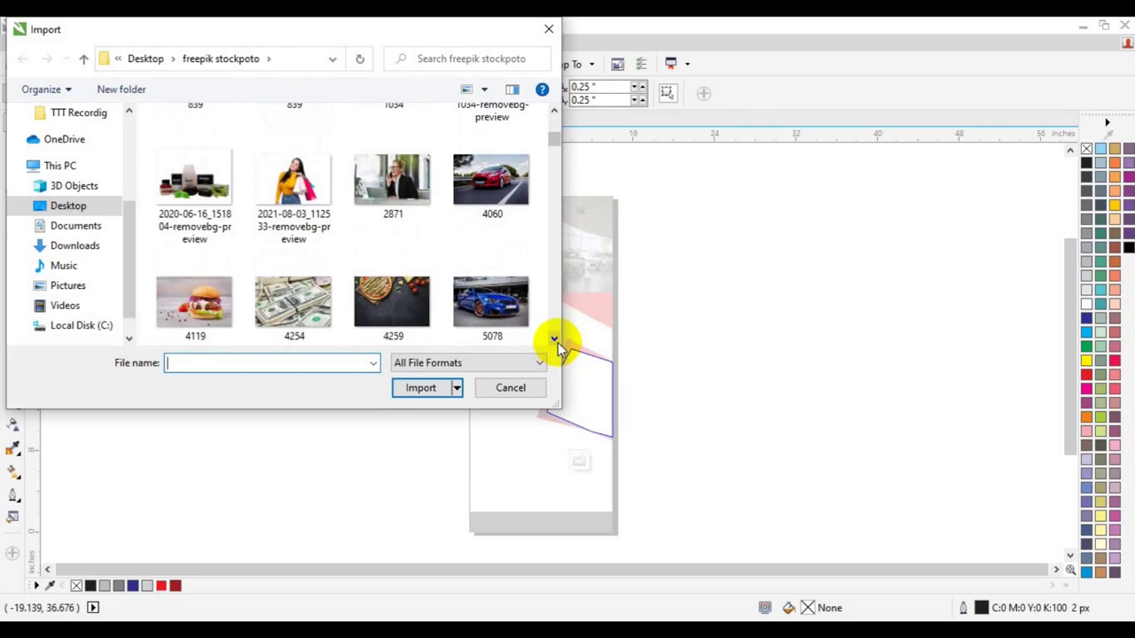
{"action": "left_click", "coordinate": [493, 204]}
{"action": "scroll", "coordinate": [548, 340], "scroll_direction": "down", "scroll_amount": 2}
{"action": "scroll", "coordinate": [549, 338], "scroll_direction": "down", "scroll_amount": 10}
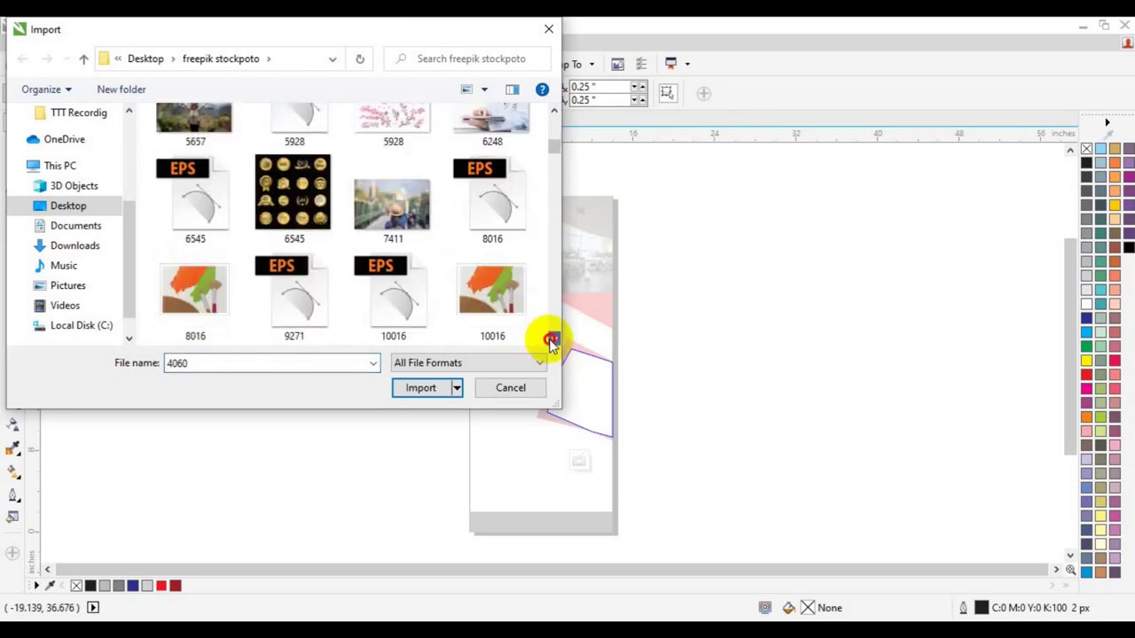
{"action": "scroll", "coordinate": [549, 339], "scroll_direction": "down", "scroll_amount": 10}
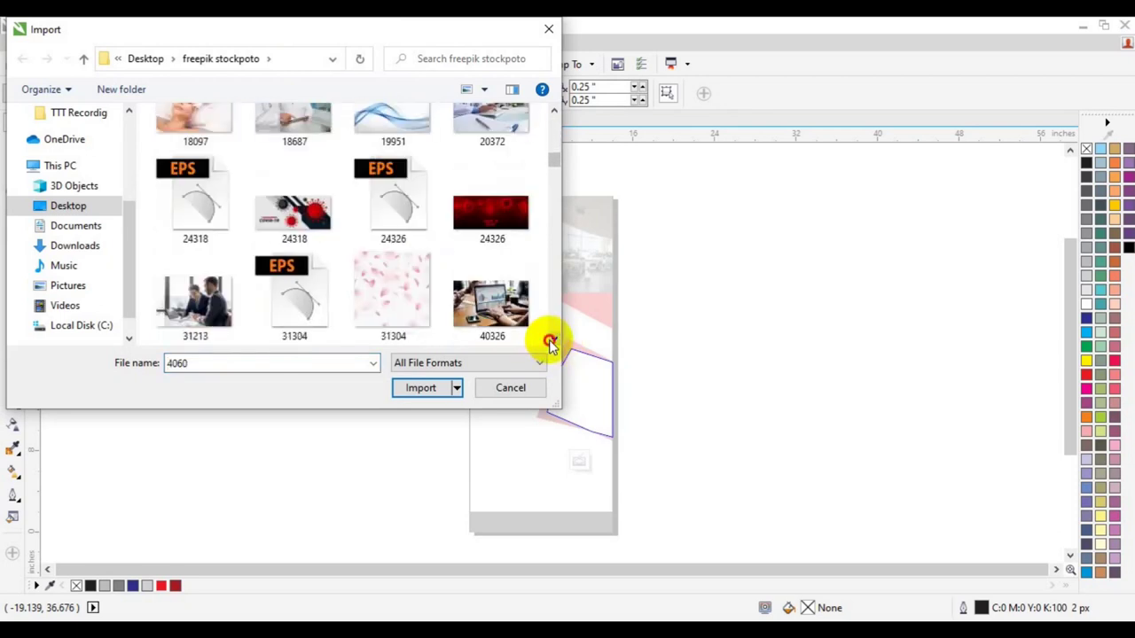
{"action": "scroll", "coordinate": [549, 339], "scroll_direction": "down", "scroll_amount": 10}
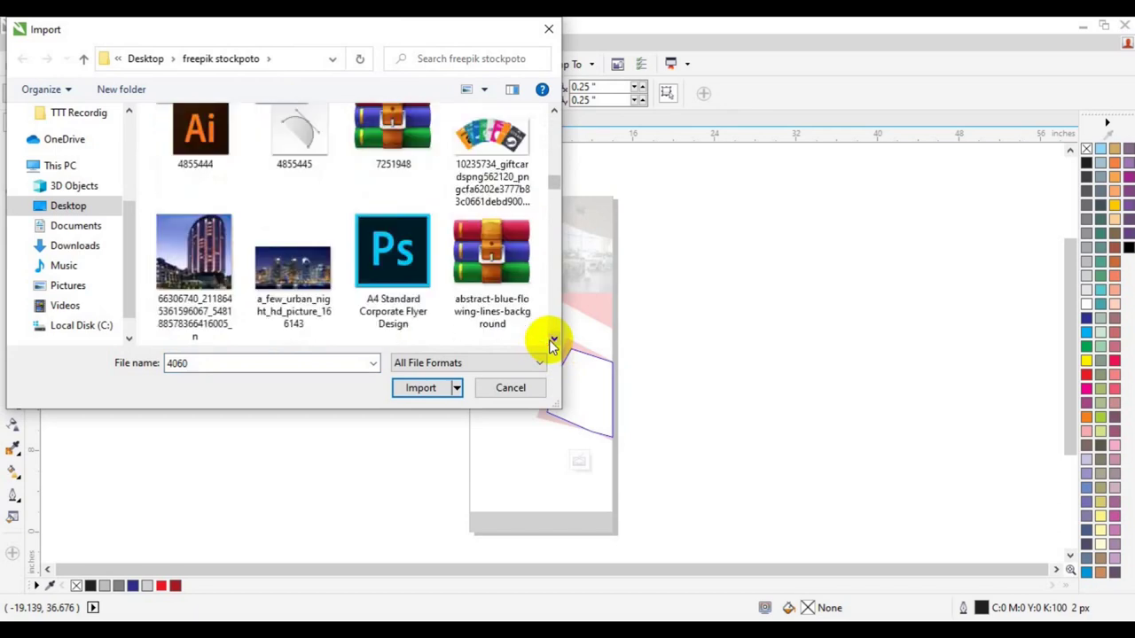
{"action": "scroll", "coordinate": [549, 339], "scroll_direction": "down", "scroll_amount": 10}
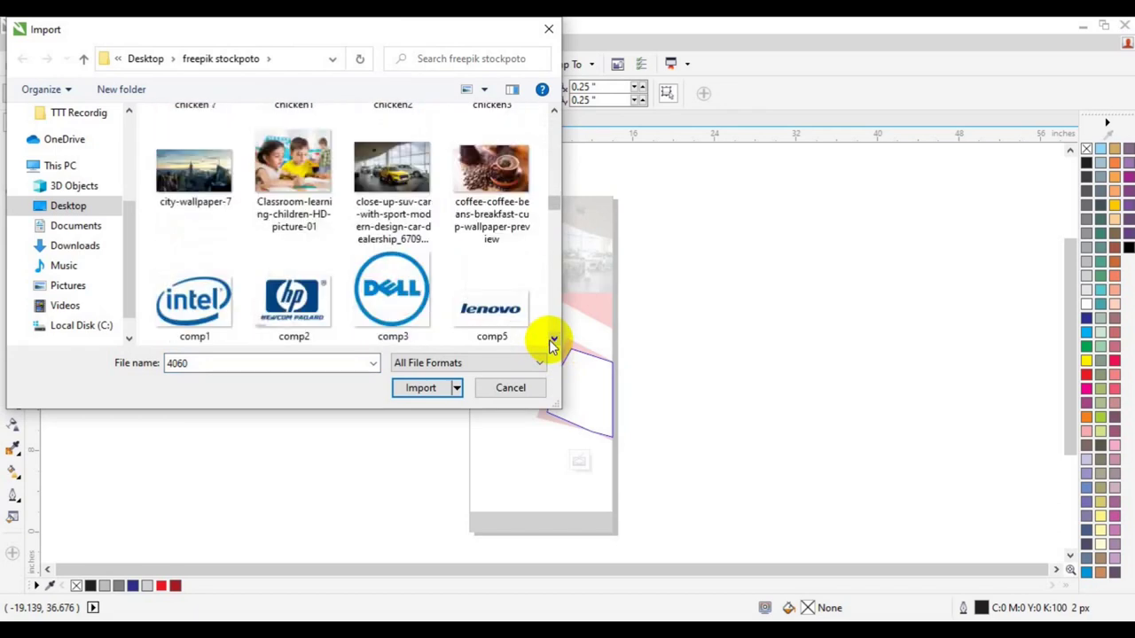
{"action": "scroll", "coordinate": [549, 340], "scroll_direction": "down", "scroll_amount": 3}
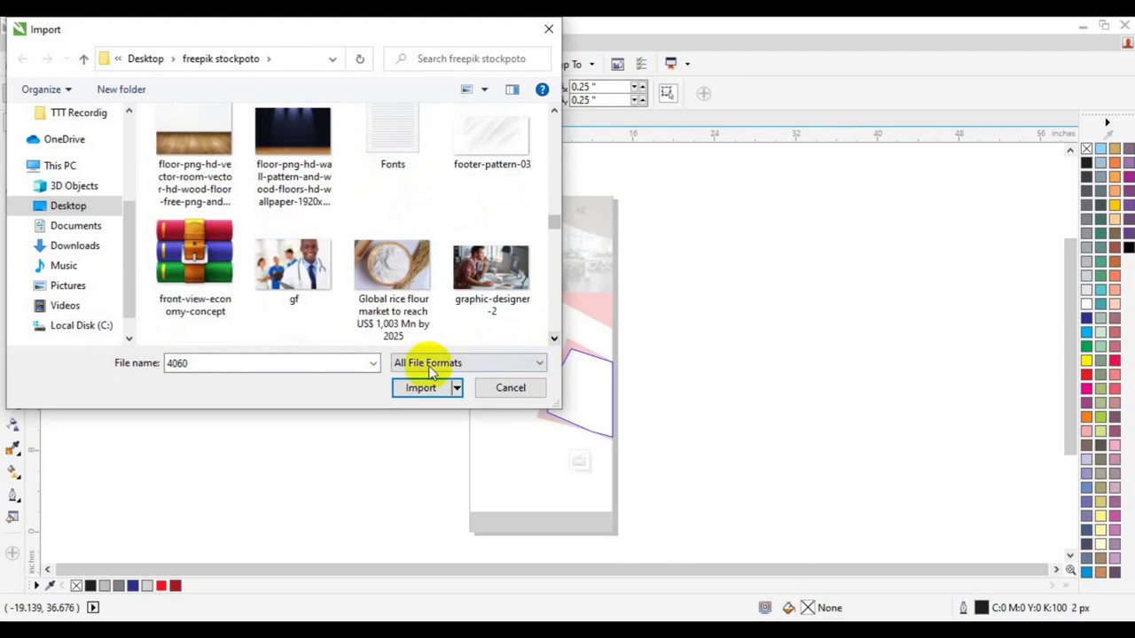
{"action": "left_click", "coordinate": [420, 387]}
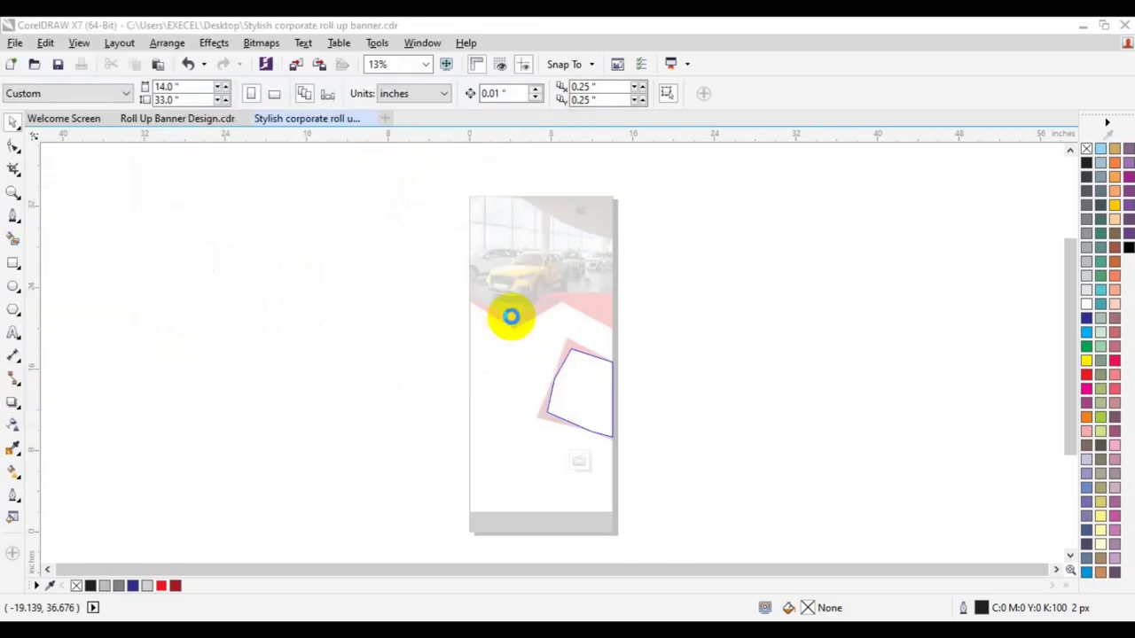
{"action": "left_click_drag", "start_coordinate": [509, 315], "coordinate": [713, 401]}
{"action": "left_click_drag", "start_coordinate": [585, 366], "coordinate": [731, 395]}
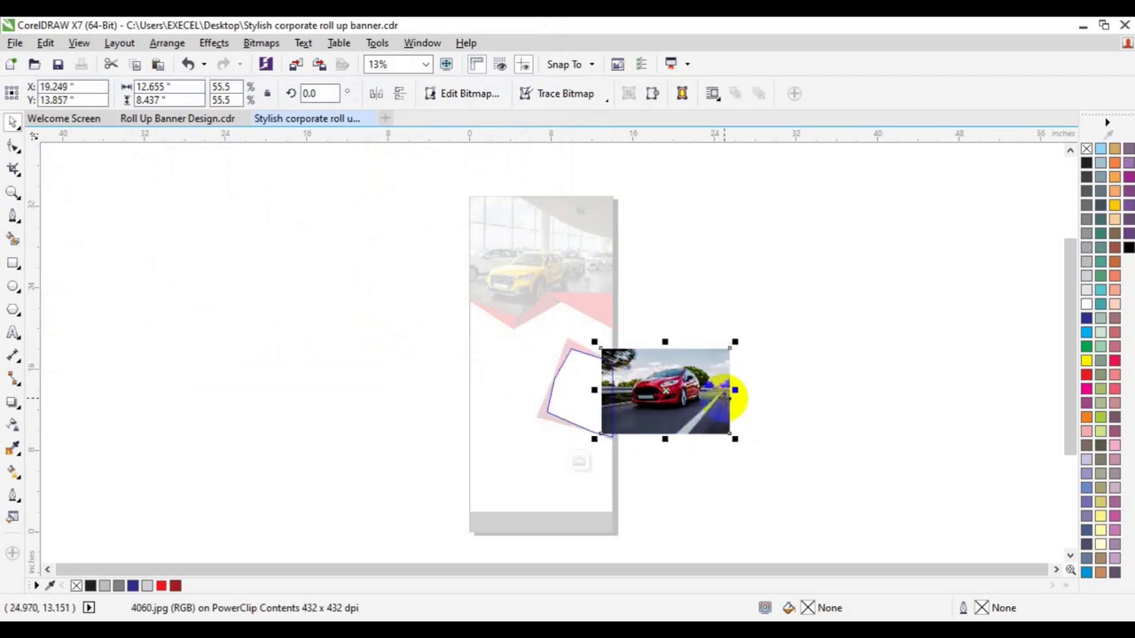
Move the red car photo over the blue frame so the car's front sits inside the outline.
{"action": "left_click", "coordinate": [213, 43]}
{"action": "mouse_move", "coordinate": [260, 255]}
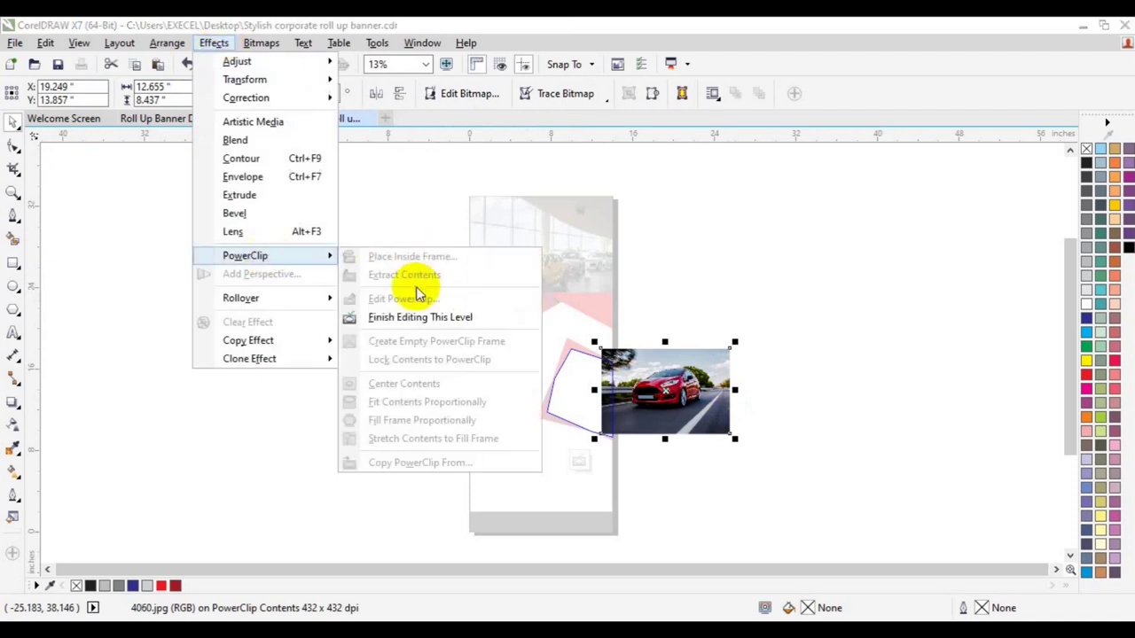
{"action": "left_click", "coordinate": [471, 195]}
{"action": "left_click_drag", "start_coordinate": [704, 355], "coordinate": [634, 360]}
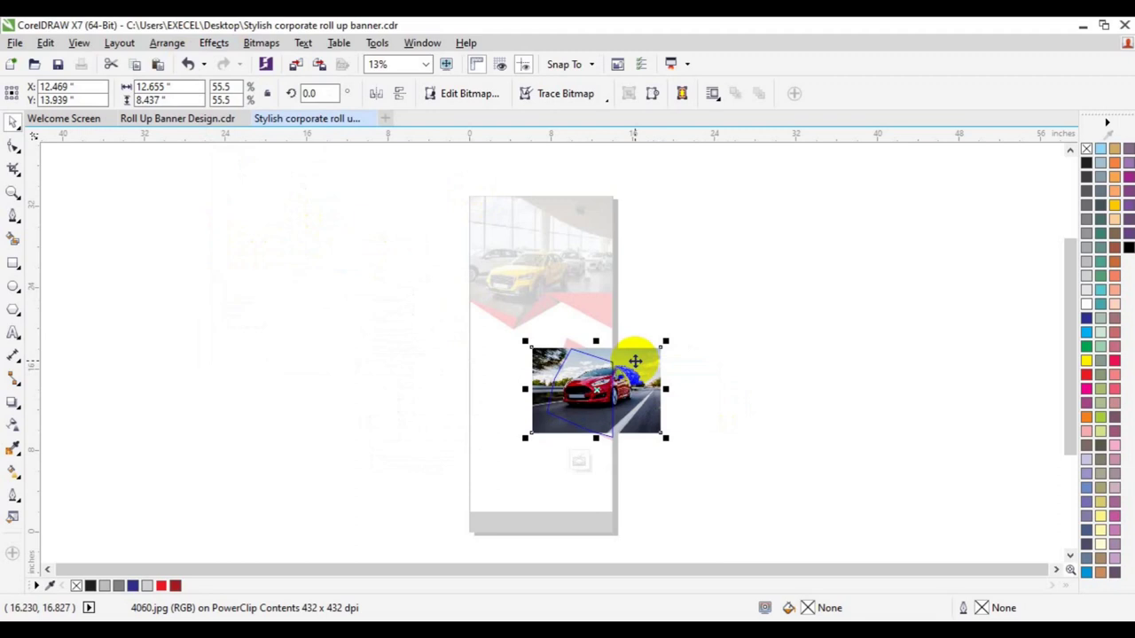
{"action": "left_click_drag", "start_coordinate": [635, 361], "coordinate": [640, 356]}
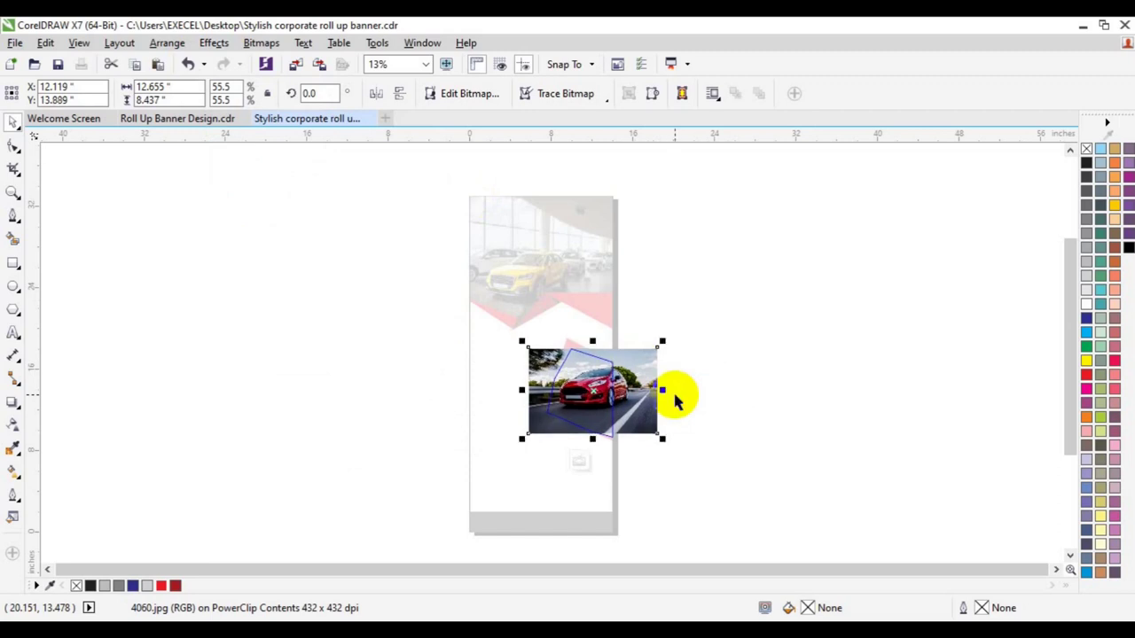
Draw a rectangle about 21.24 by 5.15 inches over the photo's lower edge, intersect it with the photo and delete the rectangle.
{"action": "left_click", "coordinate": [14, 262]}
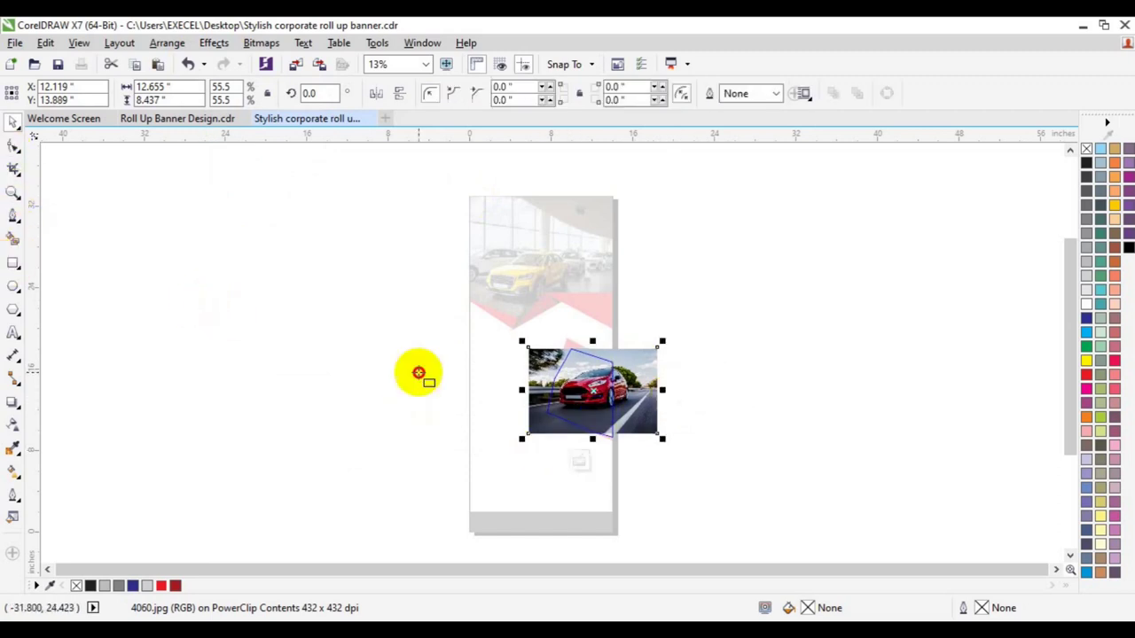
{"action": "left_click_drag", "start_coordinate": [491, 420], "coordinate": [708, 472]}
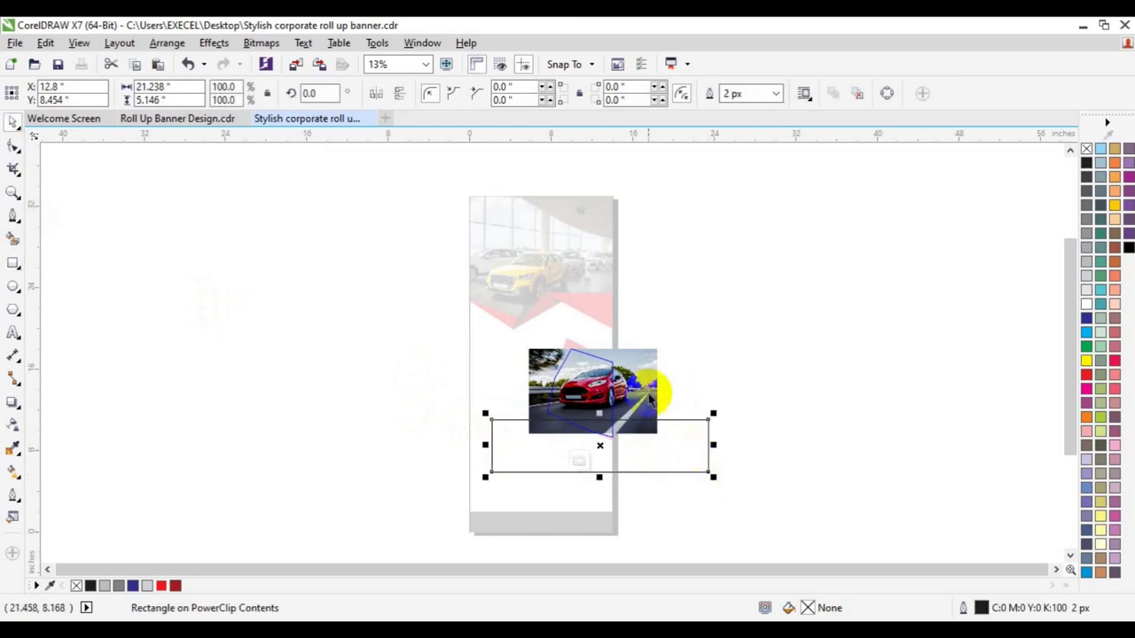
{"action": "left_click", "coordinate": [651, 401], "text": "shift"}
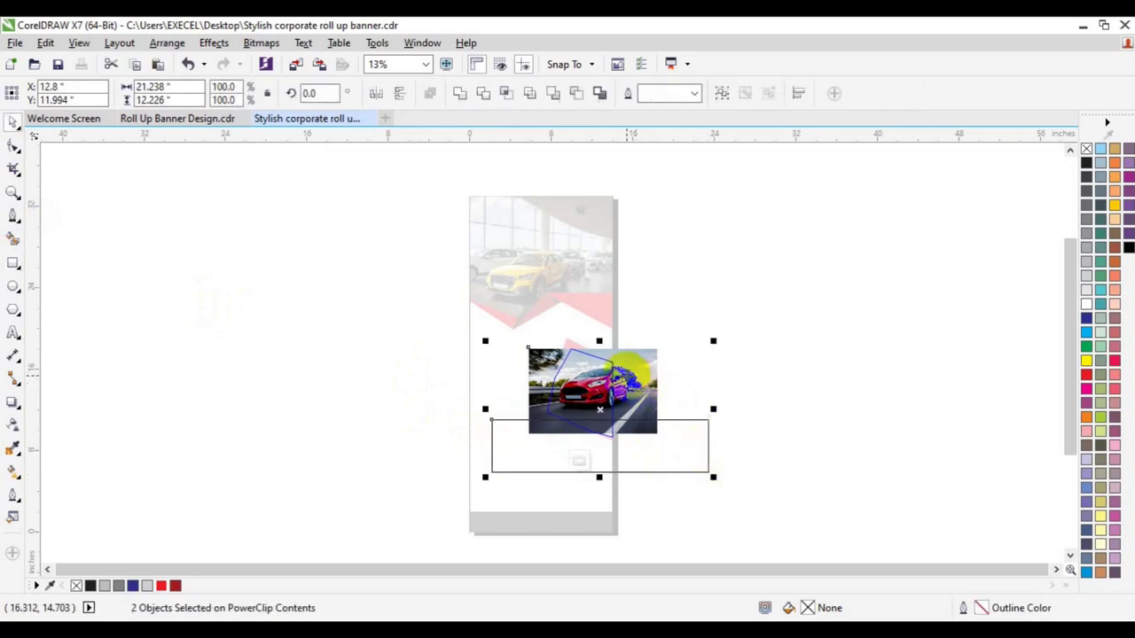
{"action": "left_click", "coordinate": [505, 98]}
{"action": "left_click", "coordinate": [664, 459]}
{"action": "key", "text": "Delete"}
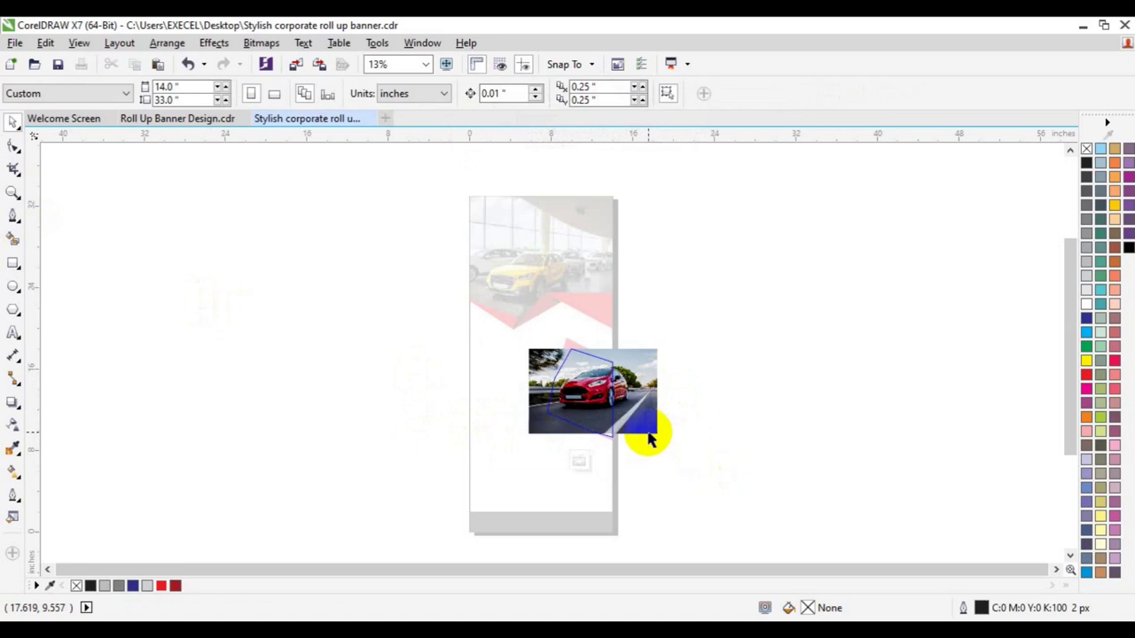
{"action": "left_click", "coordinate": [650, 434]}
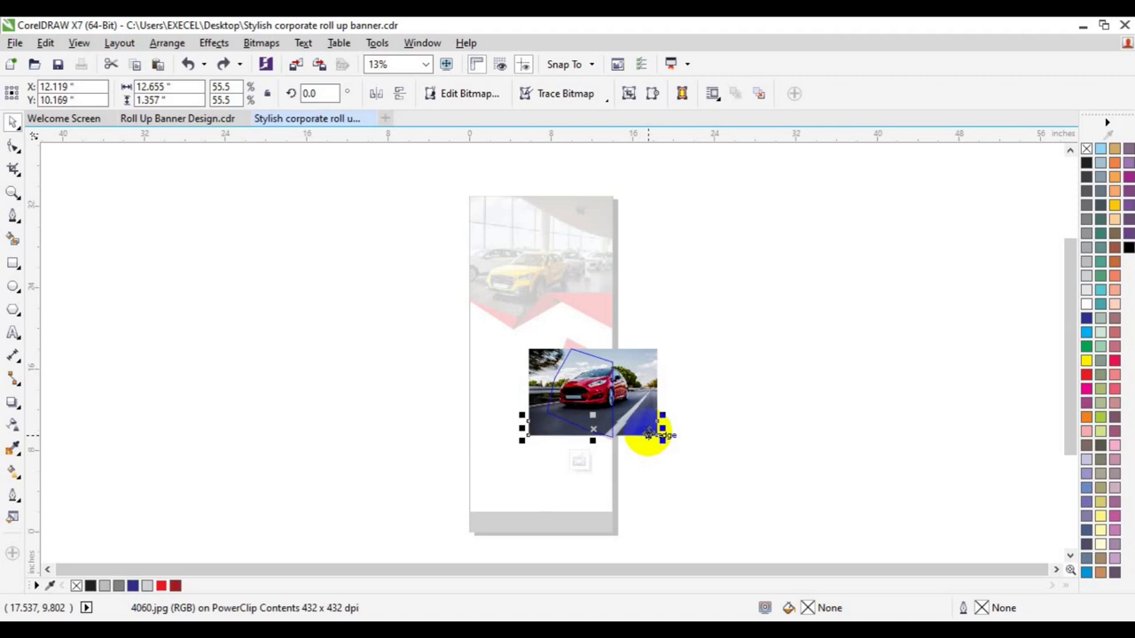
{"action": "left_click", "coordinate": [592, 436]}
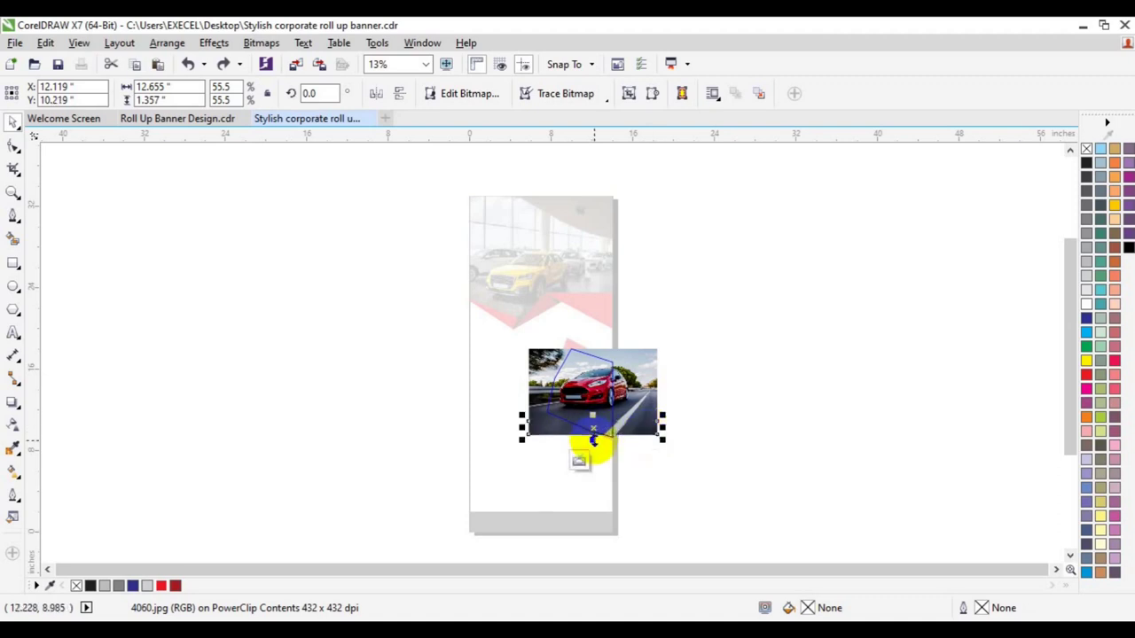
{"action": "left_click_drag", "start_coordinate": [593, 440], "coordinate": [593, 449]}
{"action": "key", "text": "ctrl+z"}
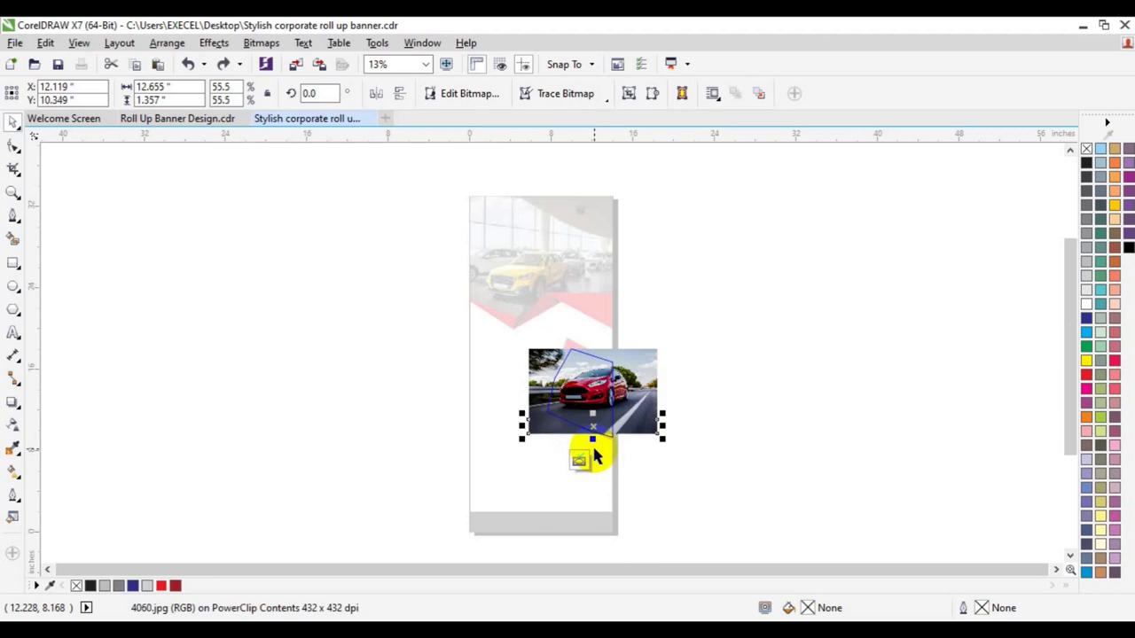
{"action": "left_click", "coordinate": [593, 451]}
{"action": "left_click", "coordinate": [656, 456]}
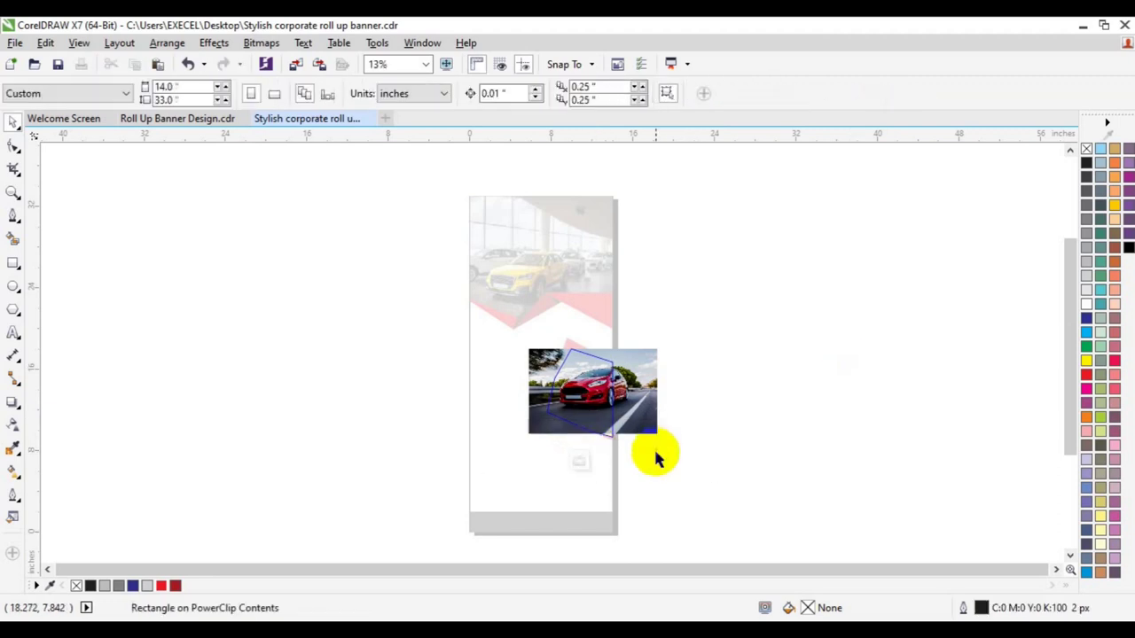
Stretch the photo's intersected lower strip downward to about 2.2 inches tall and finish editing the PowerClip.
{"action": "left_click", "coordinate": [629, 433]}
{"action": "left_click_drag", "start_coordinate": [593, 434], "coordinate": [589, 460]}
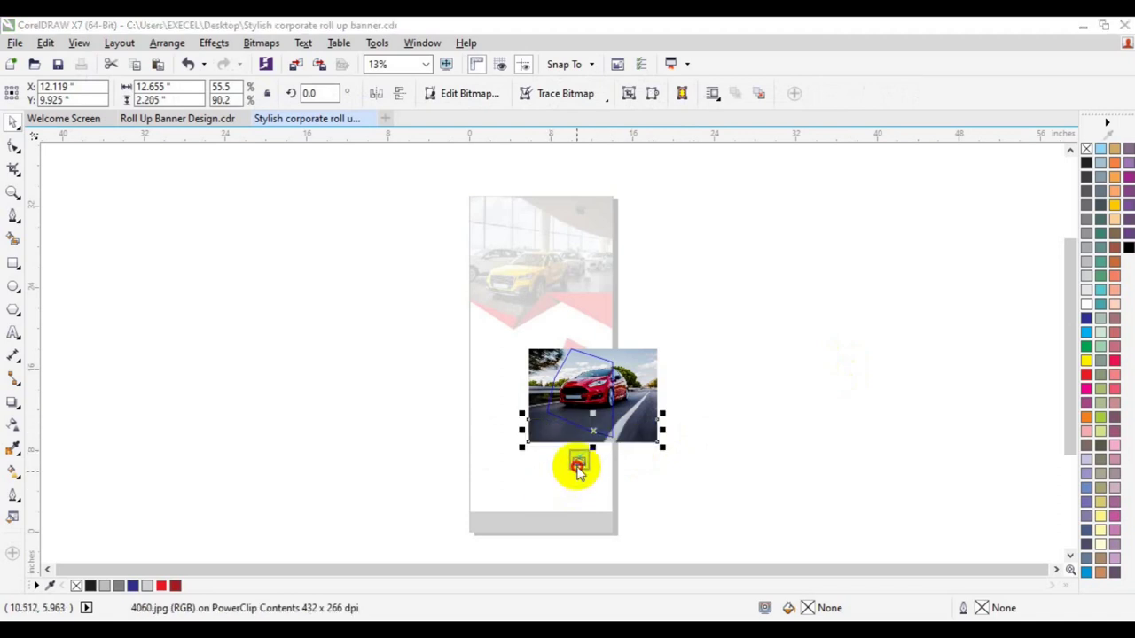
{"action": "left_click", "coordinate": [576, 467]}
{"action": "left_click", "coordinate": [742, 392]}
Sample the yellow from the showroom car with the Color Eyedropper and fill the car frame's upper red shape with it.
{"action": "left_click", "coordinate": [570, 353]}
{"action": "left_click", "coordinate": [11, 454]}
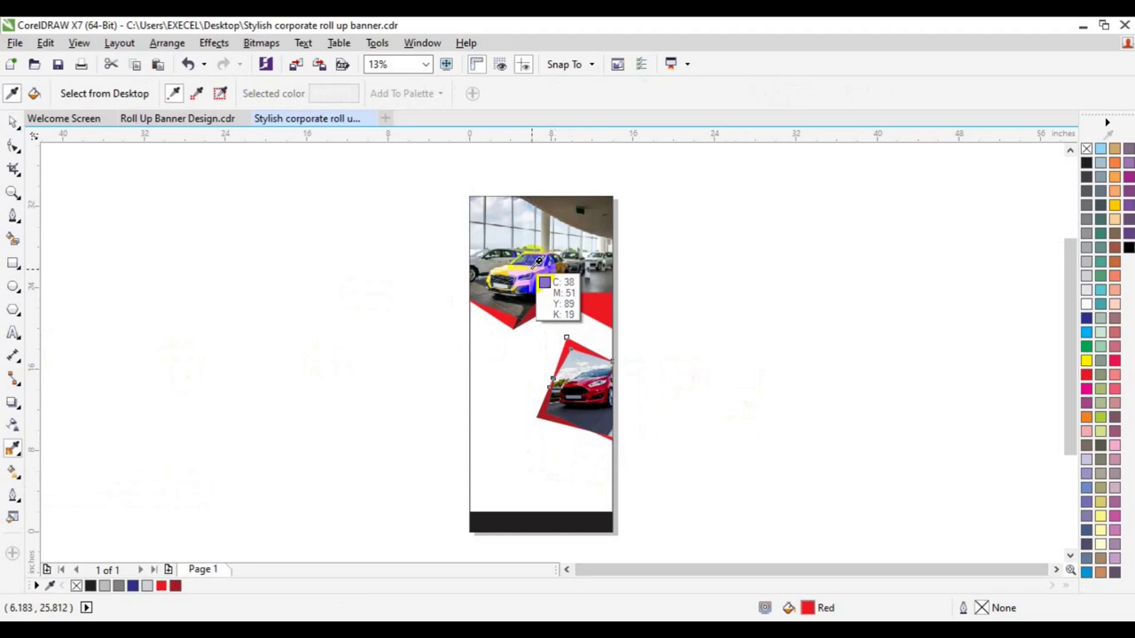
{"action": "left_click", "coordinate": [535, 263]}
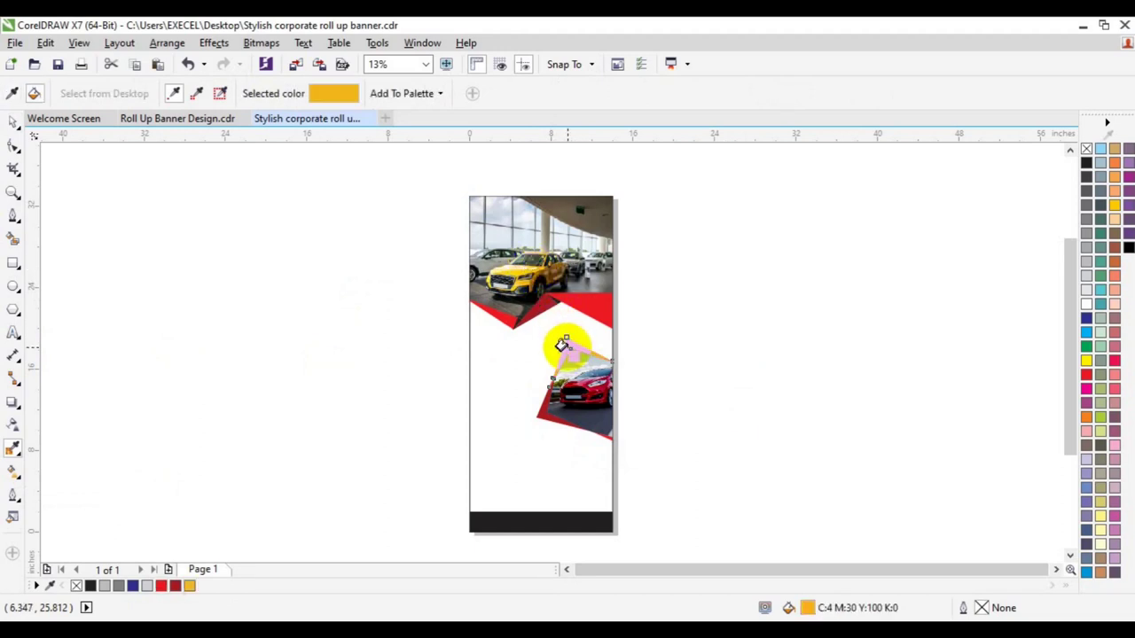
{"action": "left_click", "coordinate": [563, 346]}
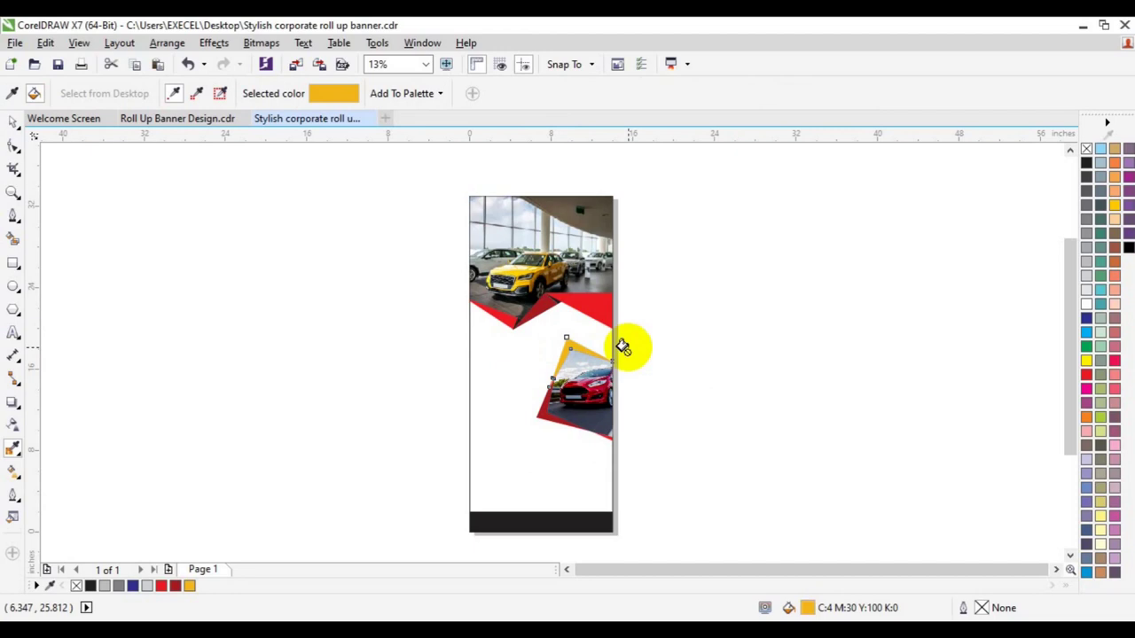
{"action": "key", "text": "space"}
{"action": "left_click", "coordinate": [666, 384]}
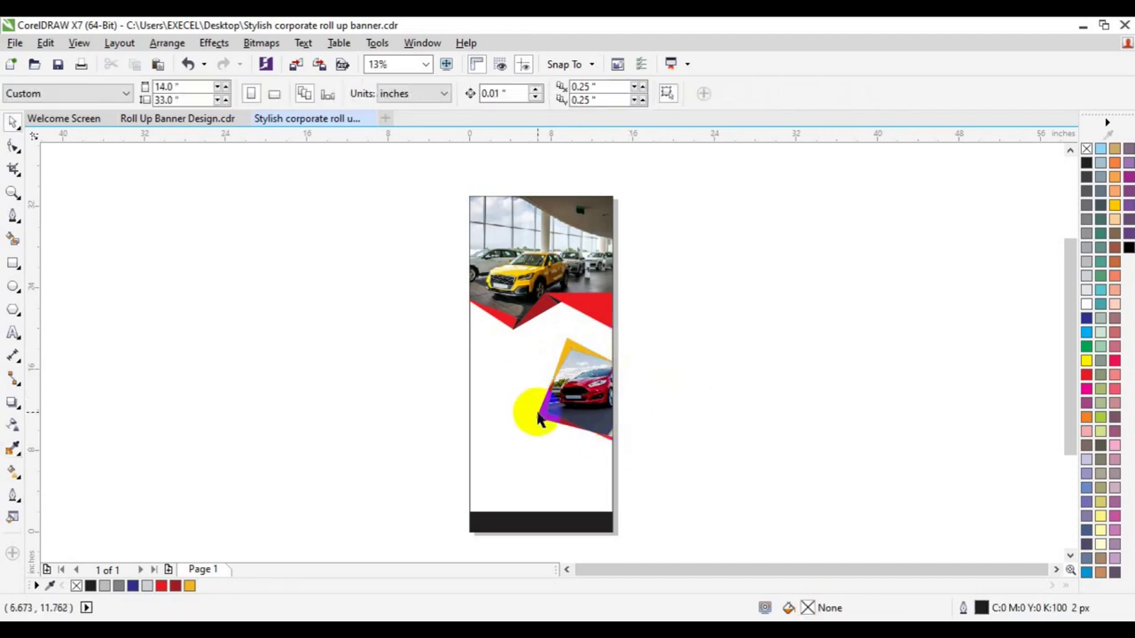
Fill the car frame's lower corner shape with the sampled yellow and its upper shape with red.
{"action": "left_click", "coordinate": [538, 421]}
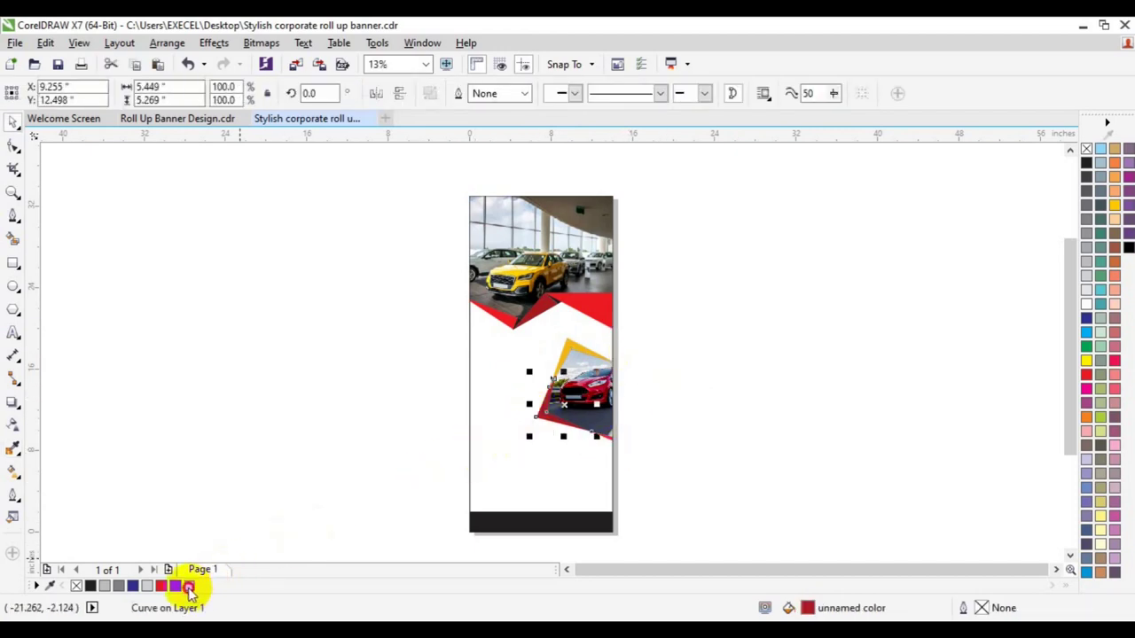
{"action": "left_click", "coordinate": [679, 375]}
{"action": "left_click", "coordinate": [580, 348]}
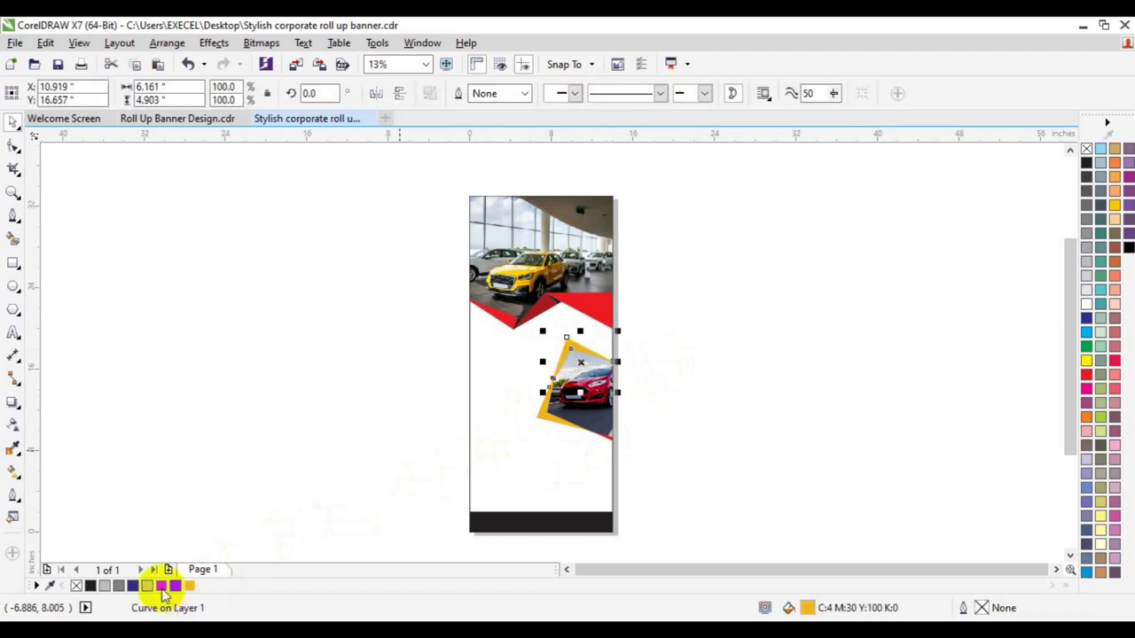
{"action": "left_click", "coordinate": [609, 440]}
{"action": "left_click", "coordinate": [730, 385]}
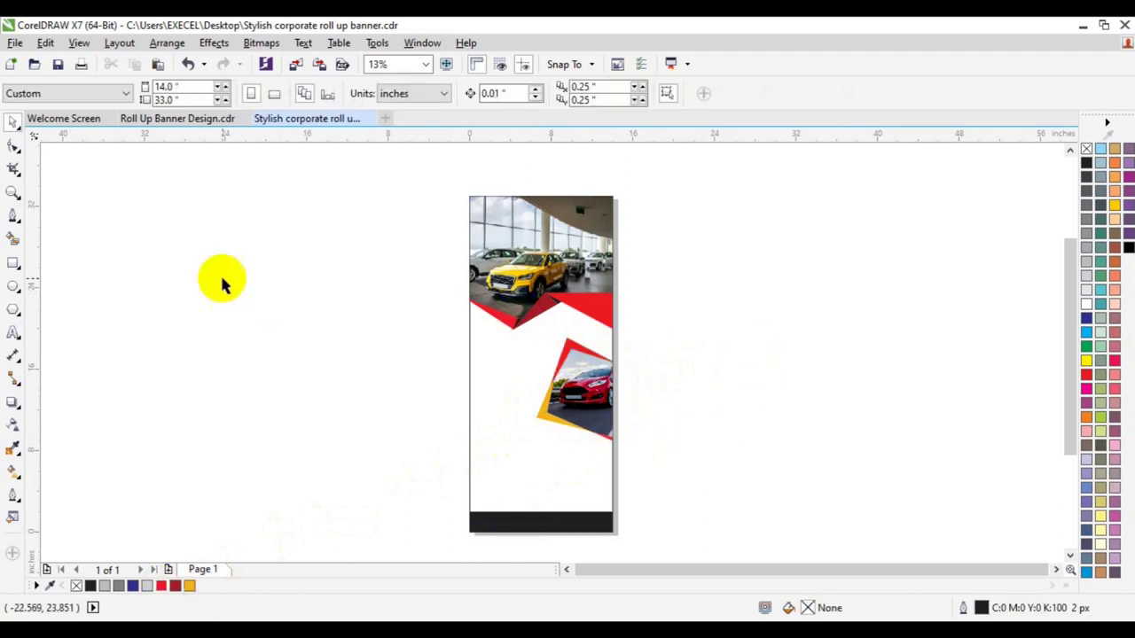
Fill the two small fold triangles beside the header's dark red band with the sampled yellow.
{"action": "left_click", "coordinate": [13, 191]}
{"action": "left_click", "coordinate": [567, 326]}
{"action": "key", "text": "space"}
{"action": "left_click", "coordinate": [540, 325]}
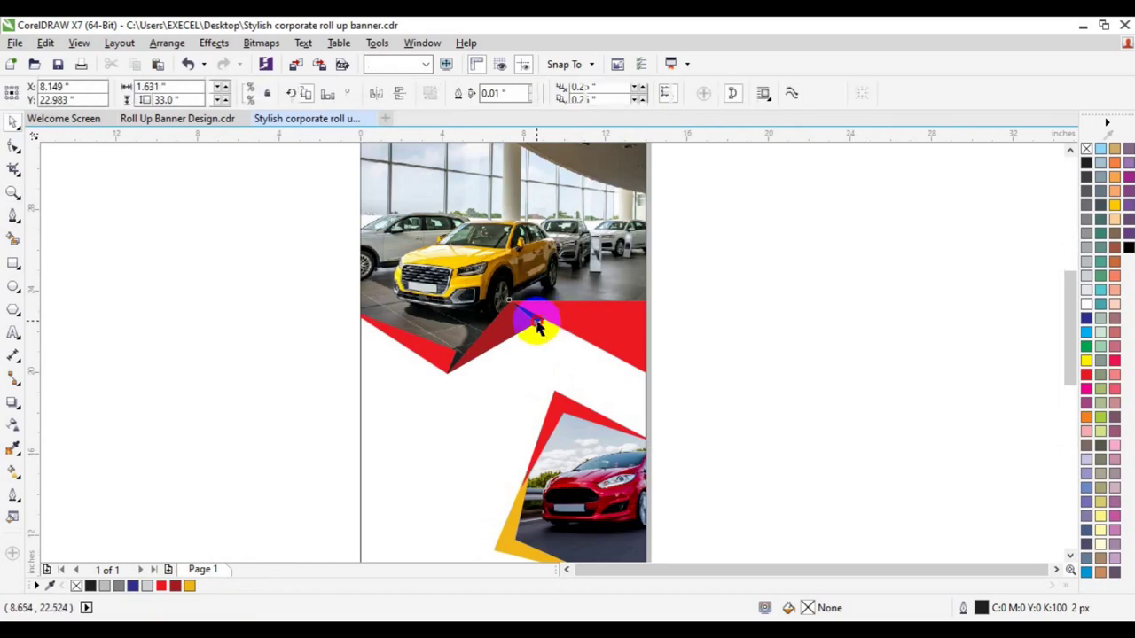
{"action": "left_click", "coordinate": [453, 366], "text": "shift"}
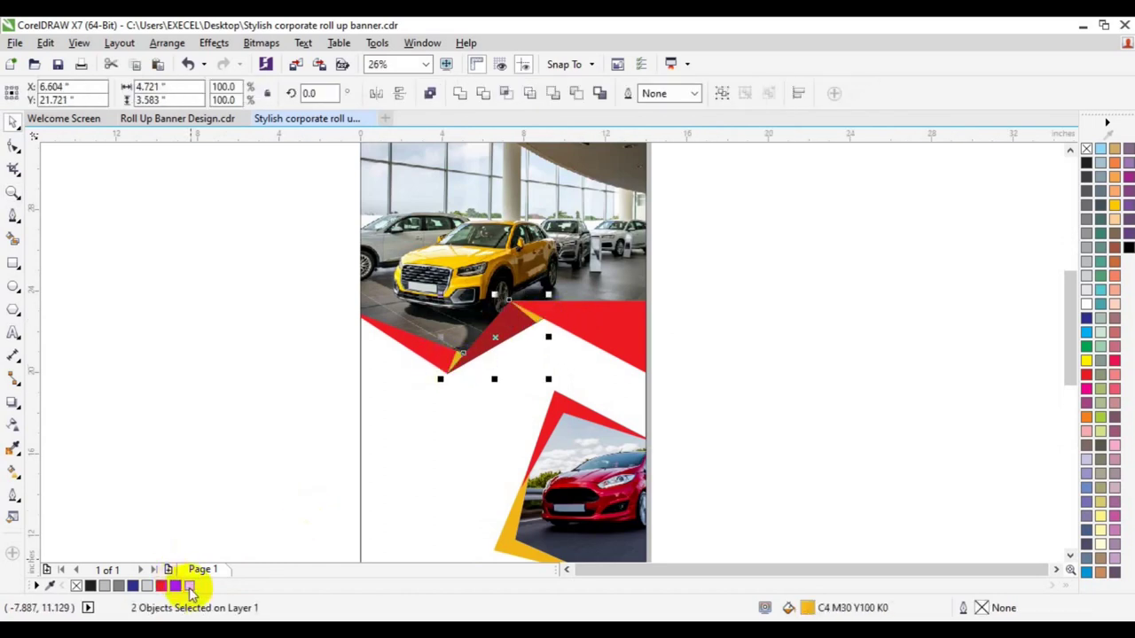
{"action": "left_click", "coordinate": [220, 458]}
Undo the yellow fill on the header's fold triangles.
{"action": "left_click", "coordinate": [13, 194]}
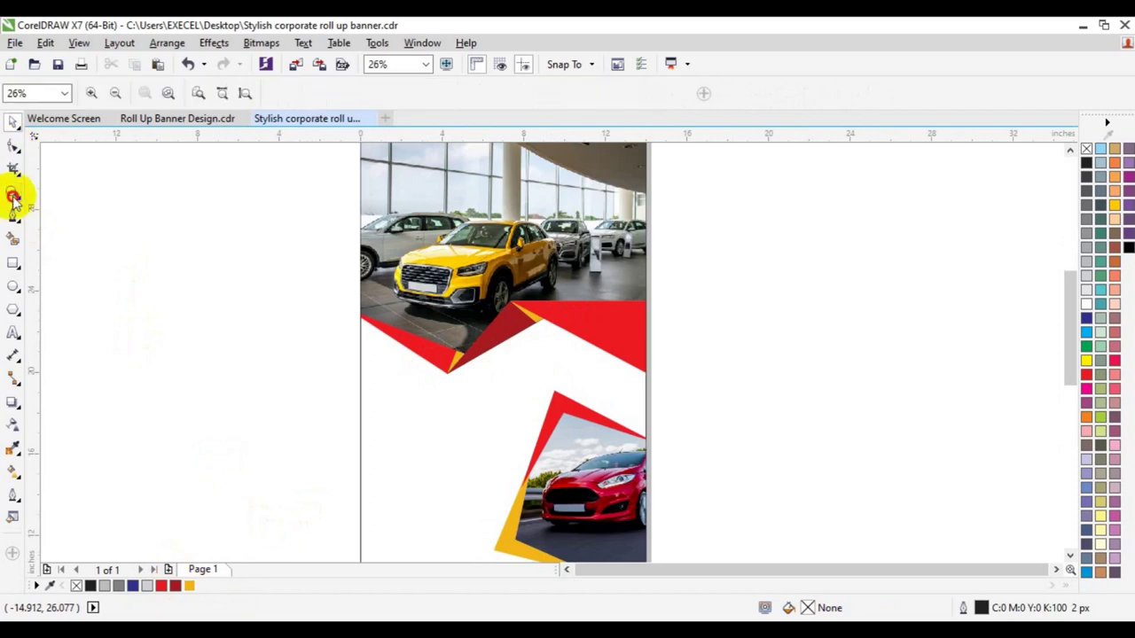
{"action": "left_click", "coordinate": [112, 92]}
{"action": "key", "text": "space"}
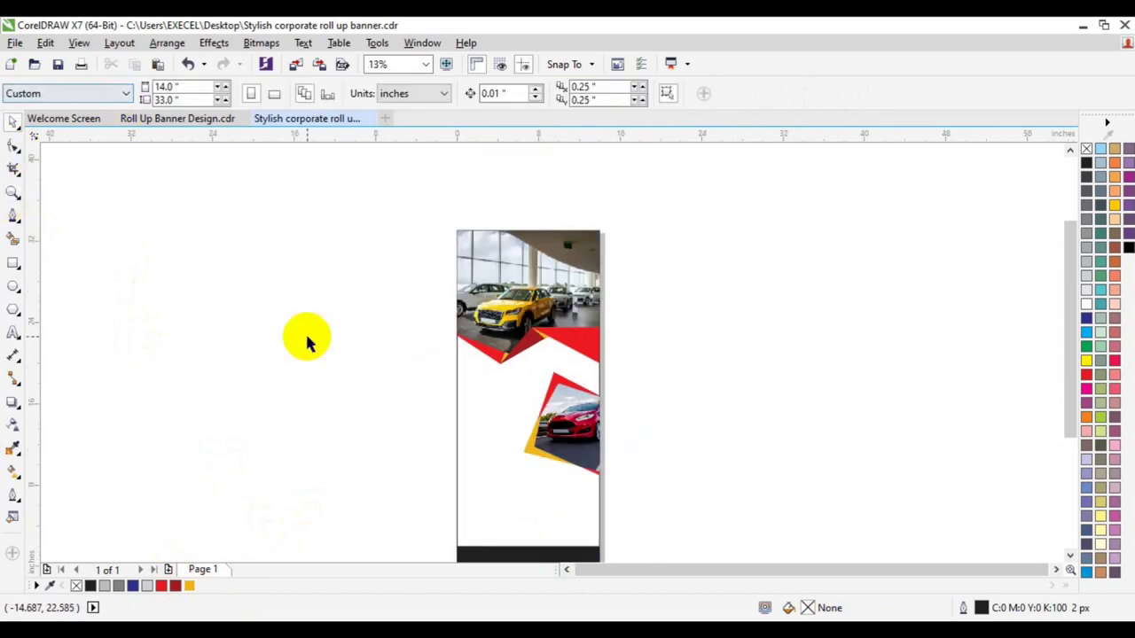
{"action": "key", "text": "ctrl+z"}
{"action": "left_click", "coordinate": [437, 377]}
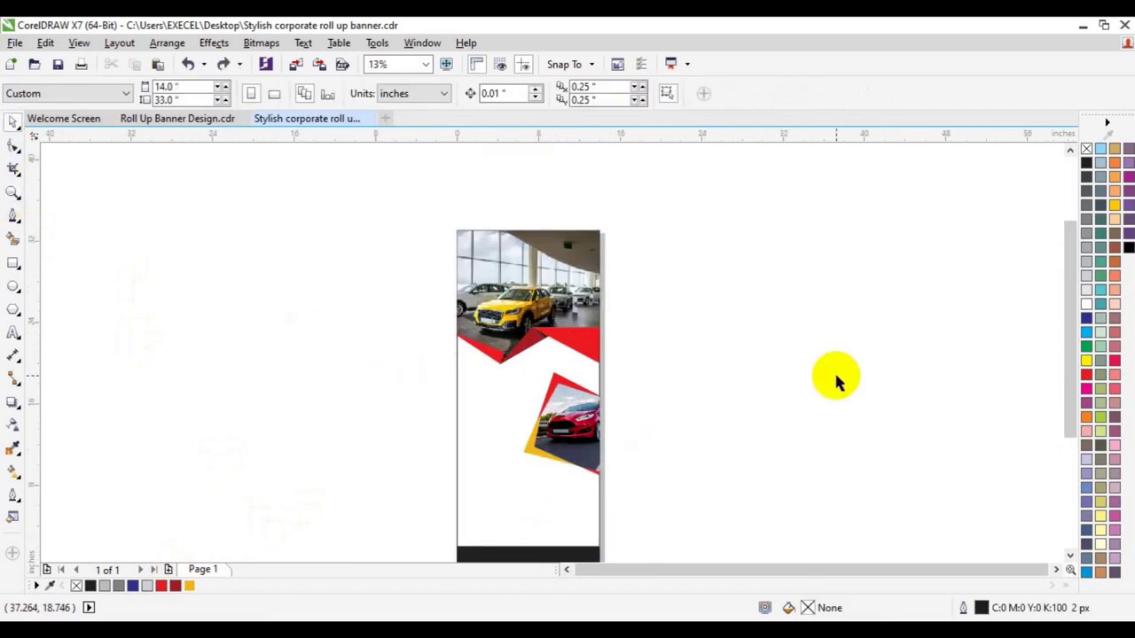
Fill the black footer bar of the banner with the sampled yellow.
{"action": "left_click", "coordinate": [1070, 555]}
{"action": "left_click", "coordinate": [557, 522]}
{"action": "left_click", "coordinate": [189, 586]}
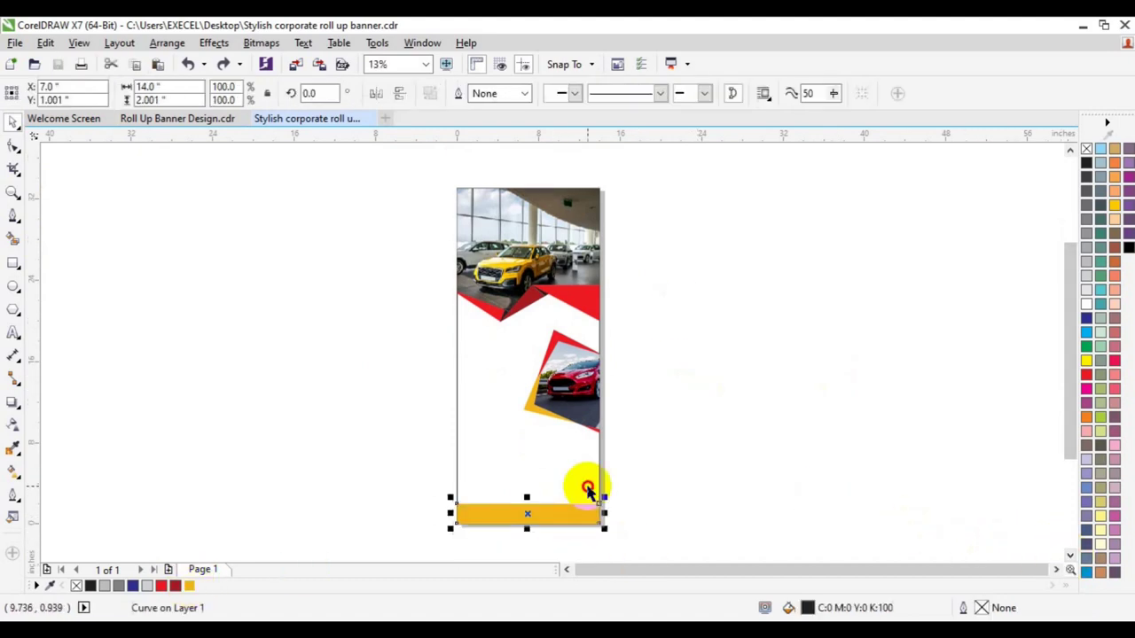
{"action": "left_click", "coordinate": [772, 466]}
Add an "About Us" artistic text beside the banner in bold Lato at 100 pt.
{"action": "left_click", "coordinate": [13, 333]}
{"action": "left_click", "coordinate": [223, 368]}
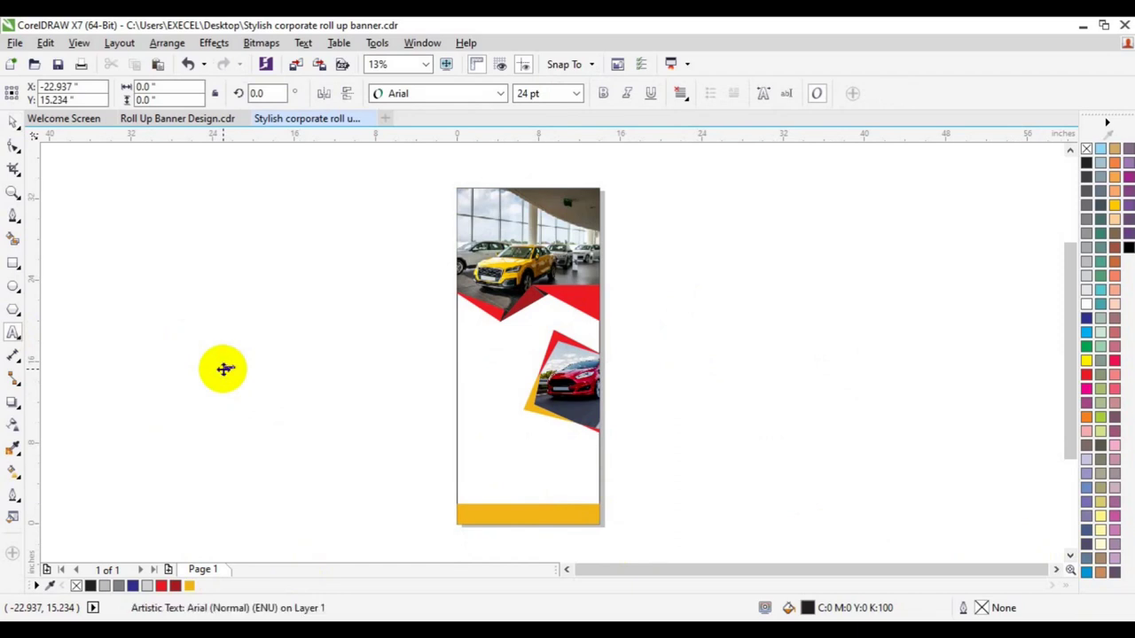
{"action": "left_click", "coordinate": [501, 93]}
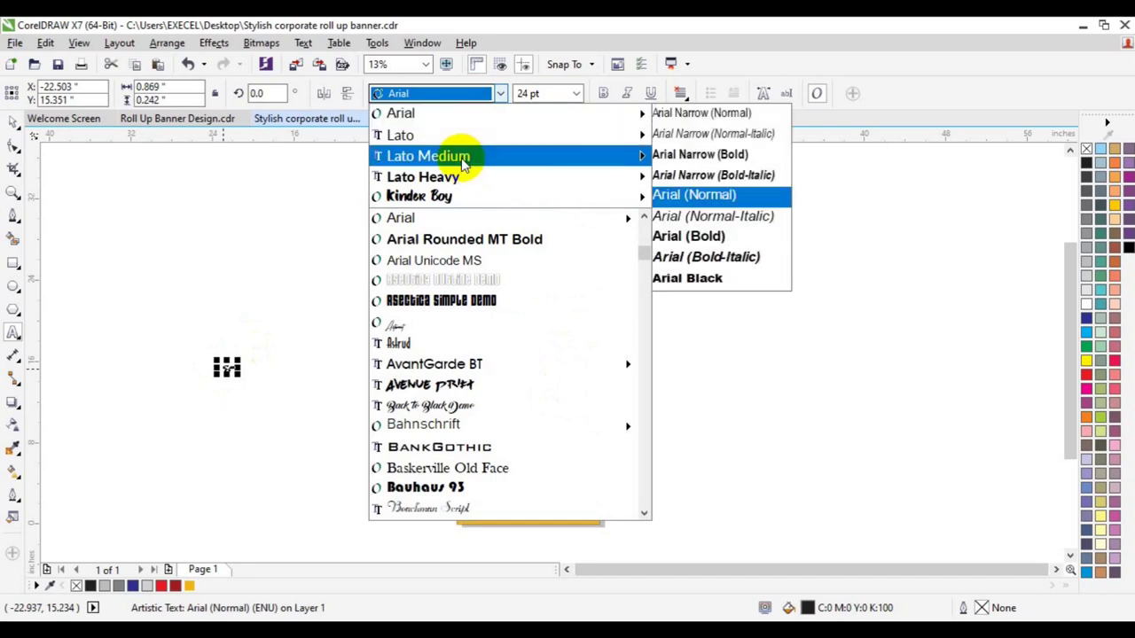
{"action": "mouse_move", "coordinate": [511, 164]}
{"action": "left_click", "coordinate": [735, 404]}
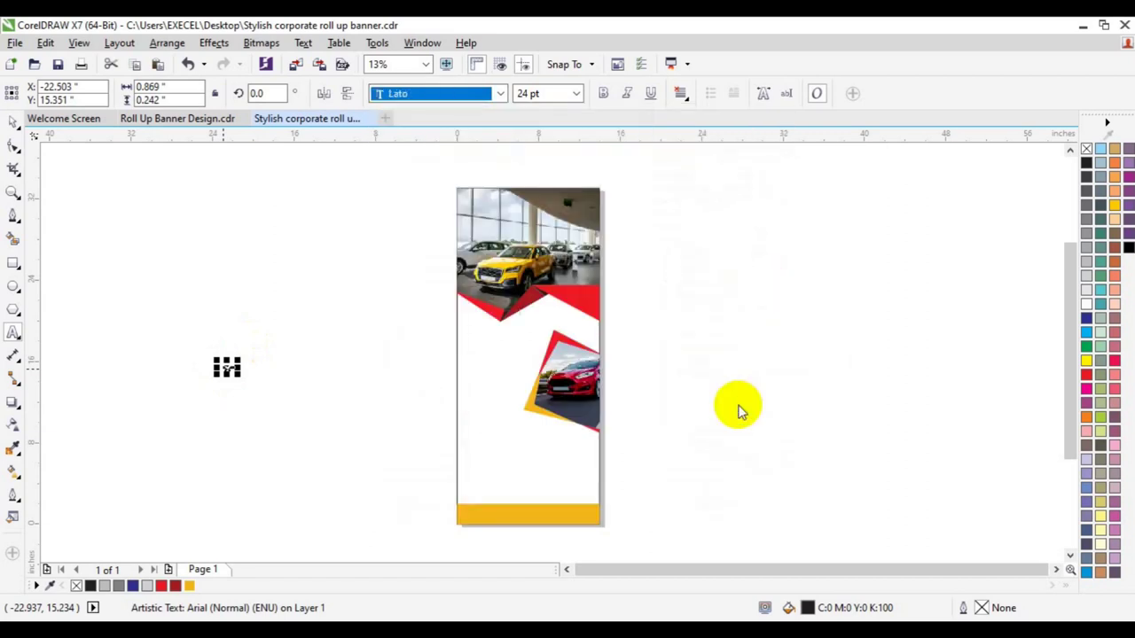
{"action": "left_click", "coordinate": [576, 93]}
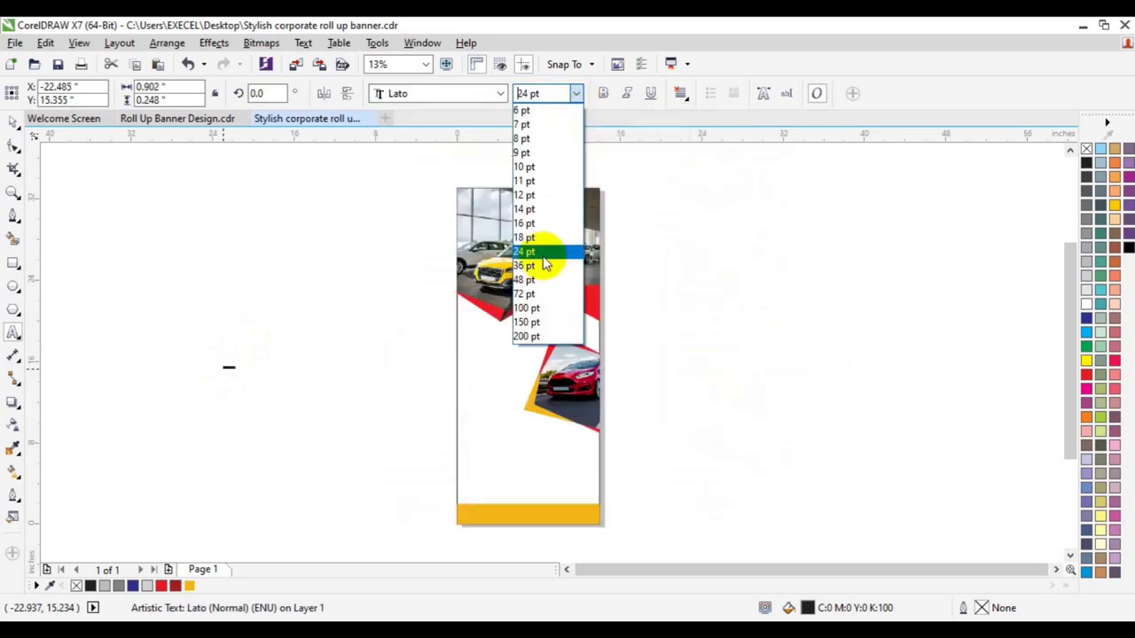
{"action": "left_click", "coordinate": [532, 309]}
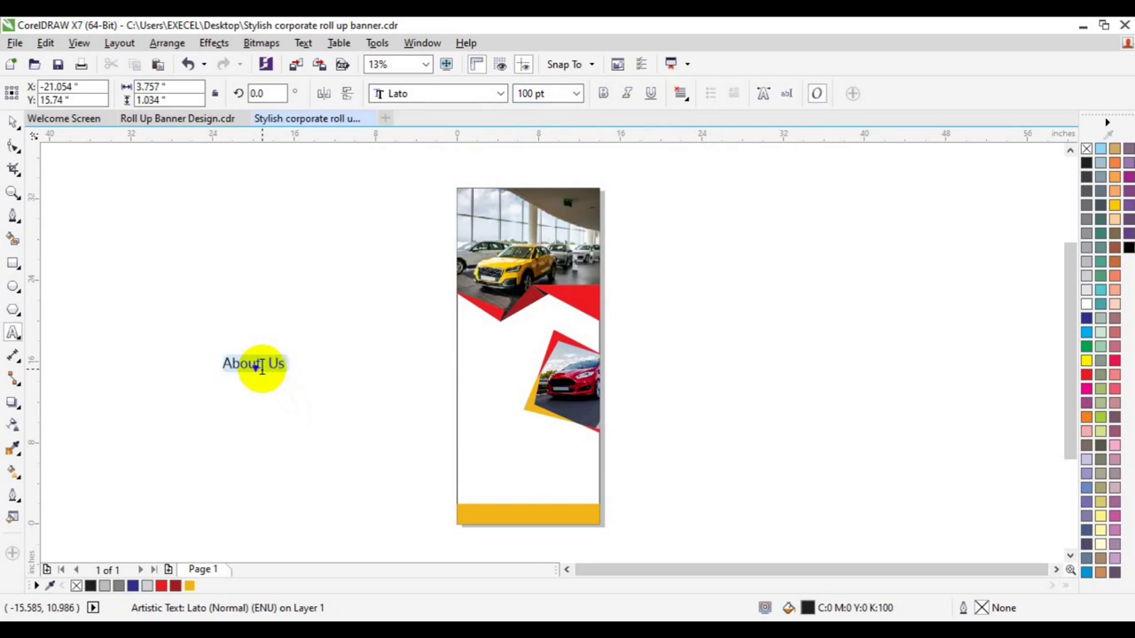
{"action": "left_click", "coordinate": [260, 368]}
{"action": "left_click", "coordinate": [602, 94]}
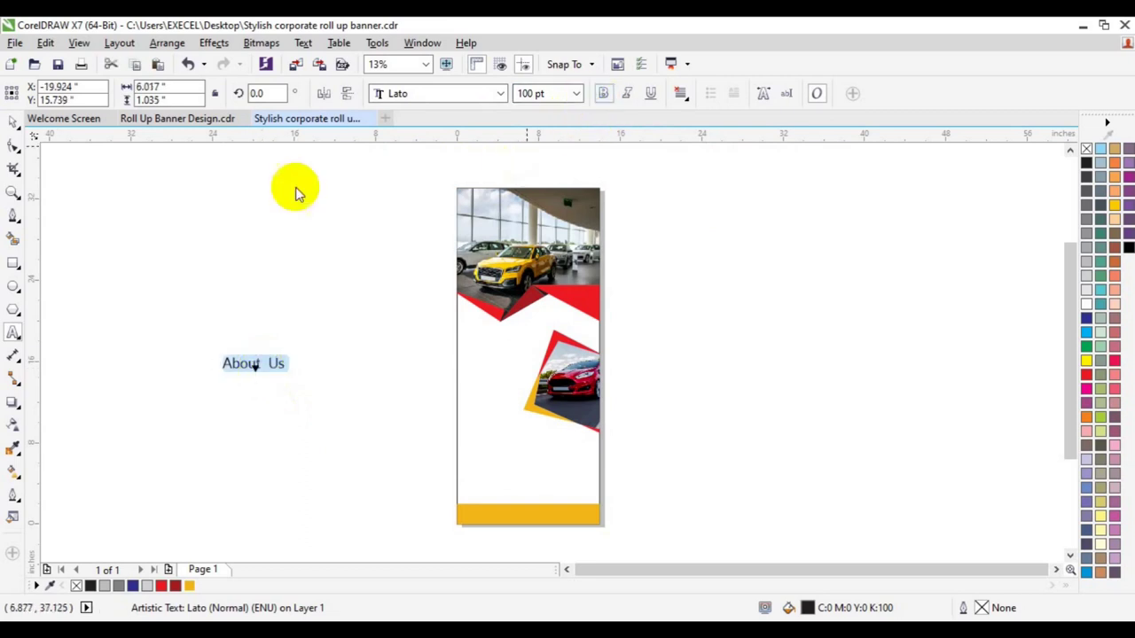
Move the "About Us" heading onto the banner just below the header shapes and set its size to 70 pt.
{"action": "left_click", "coordinate": [13, 123]}
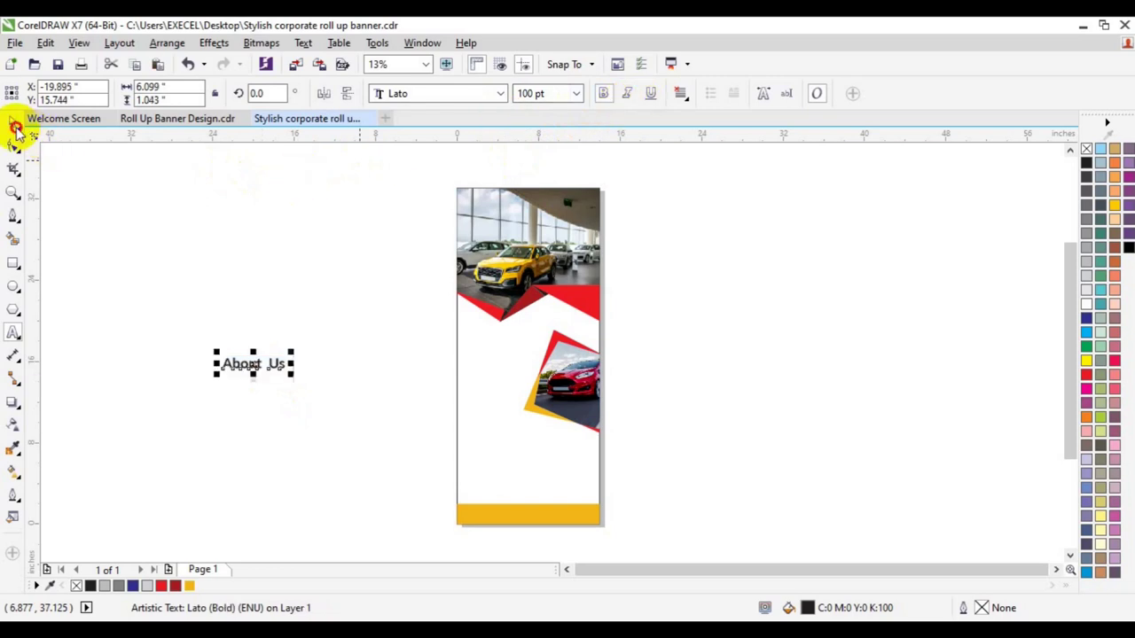
{"action": "left_click_drag", "start_coordinate": [253, 363], "coordinate": [495, 338]}
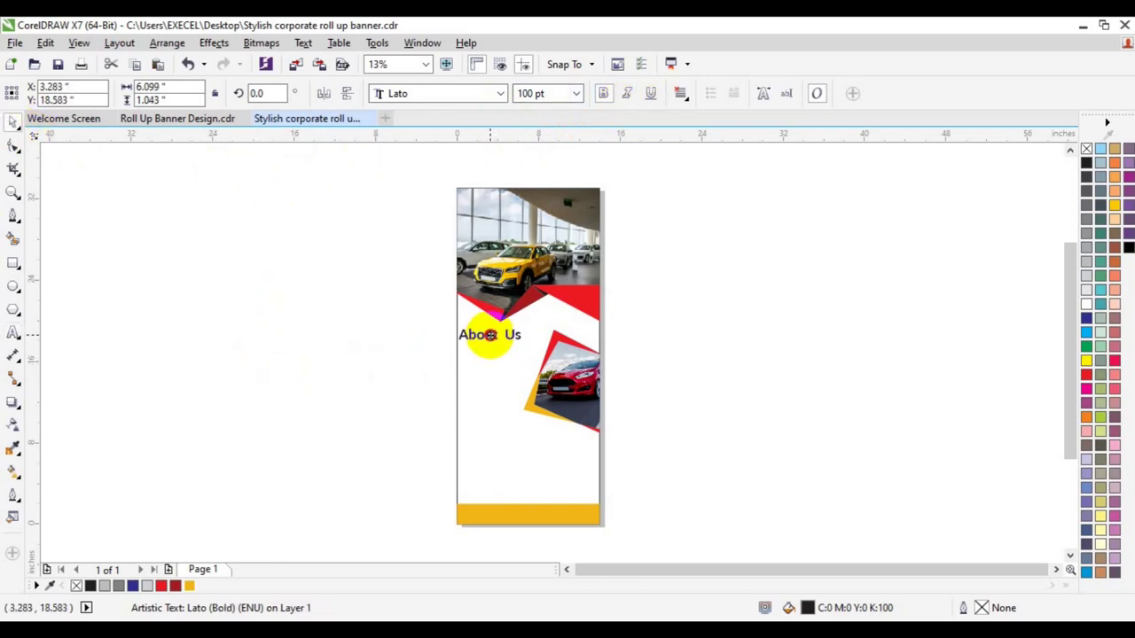
{"action": "double_click", "coordinate": [530, 93]}
{"action": "type", "text": "70"}
{"action": "key", "text": "Return"}
Shift the "About Us" heading slightly up and inward from the banner's left edge.
{"action": "left_click", "coordinate": [13, 191]}
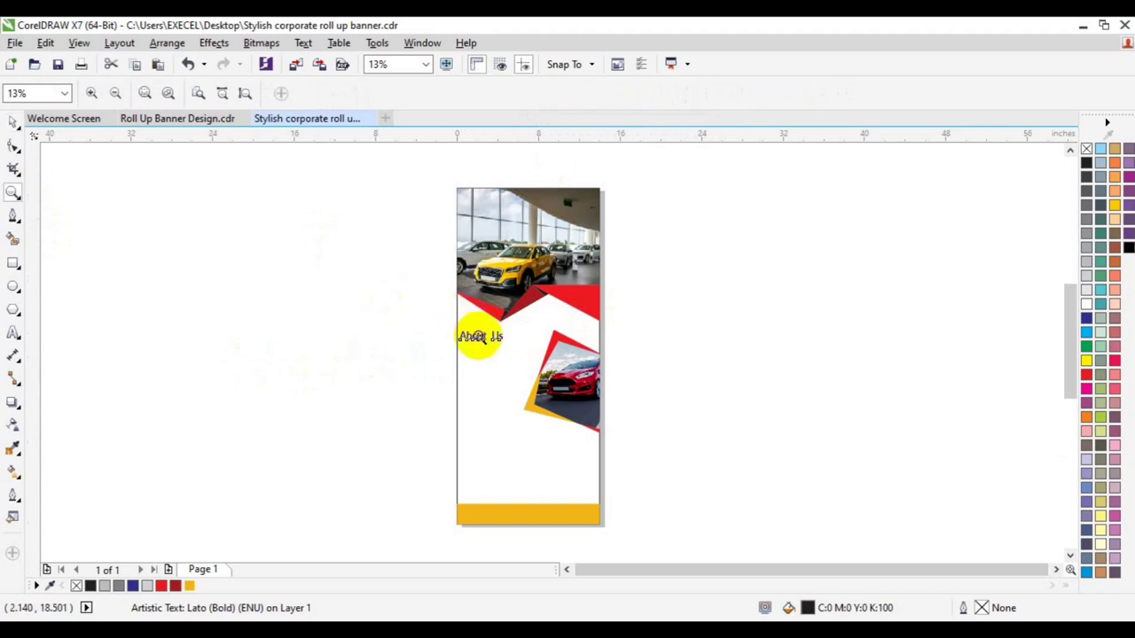
{"action": "left_click", "coordinate": [478, 336]}
{"action": "key", "text": "space"}
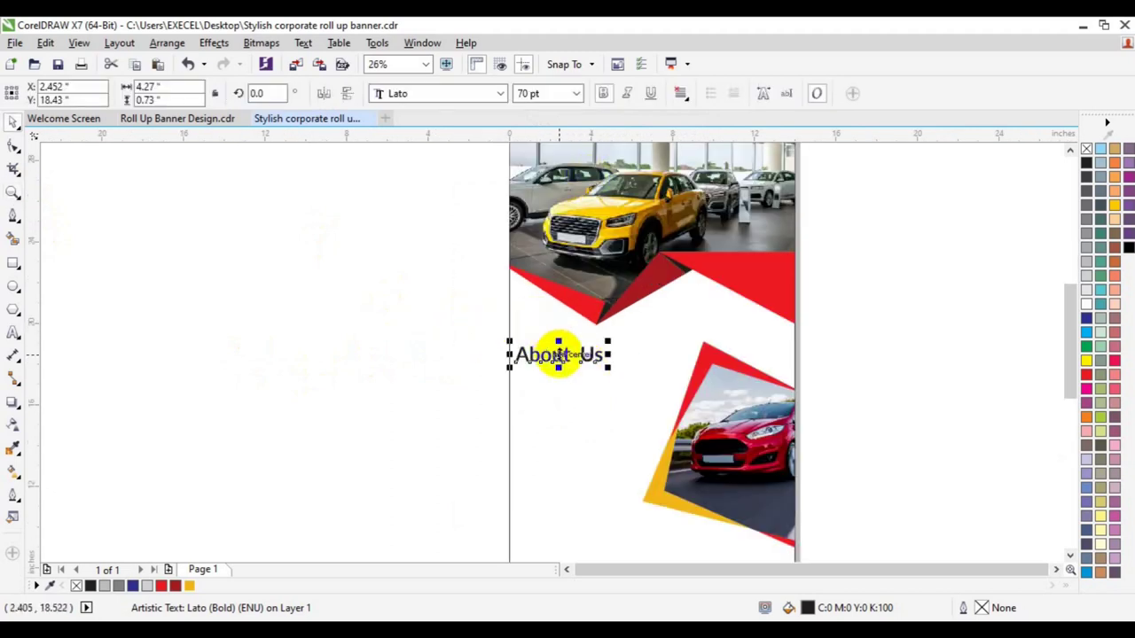
{"action": "left_click_drag", "start_coordinate": [558, 354], "coordinate": [566, 347]}
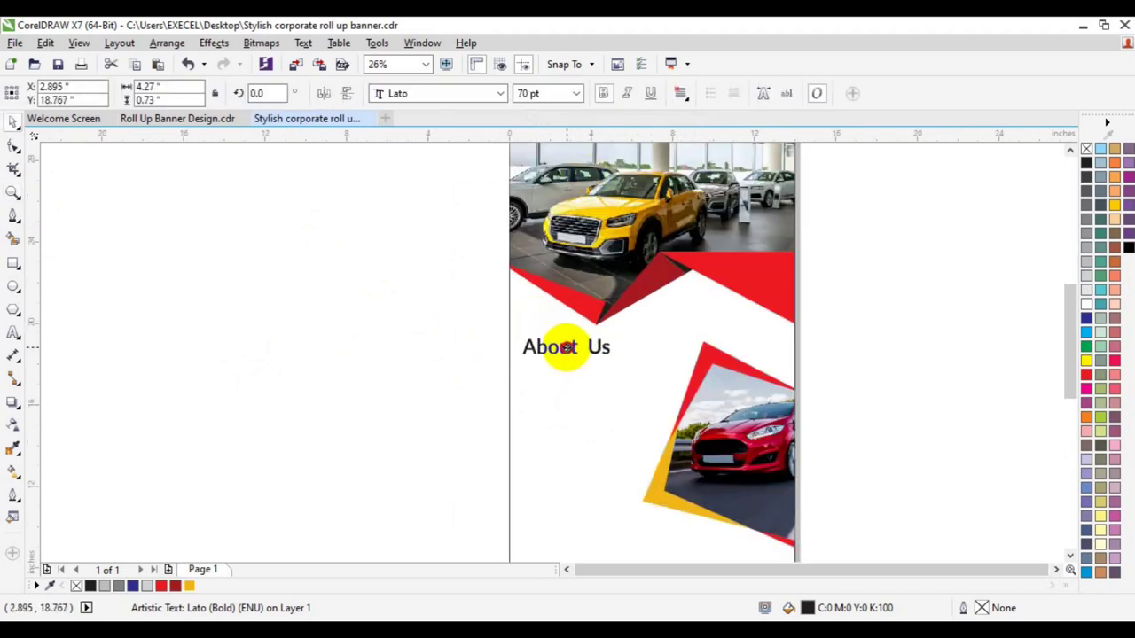
{"action": "left_click", "coordinate": [374, 384]}
Draw a bar about 1.88 by 0.21 inches under the start of "About Us", filled red with no outline.
{"action": "left_click", "coordinate": [13, 264]}
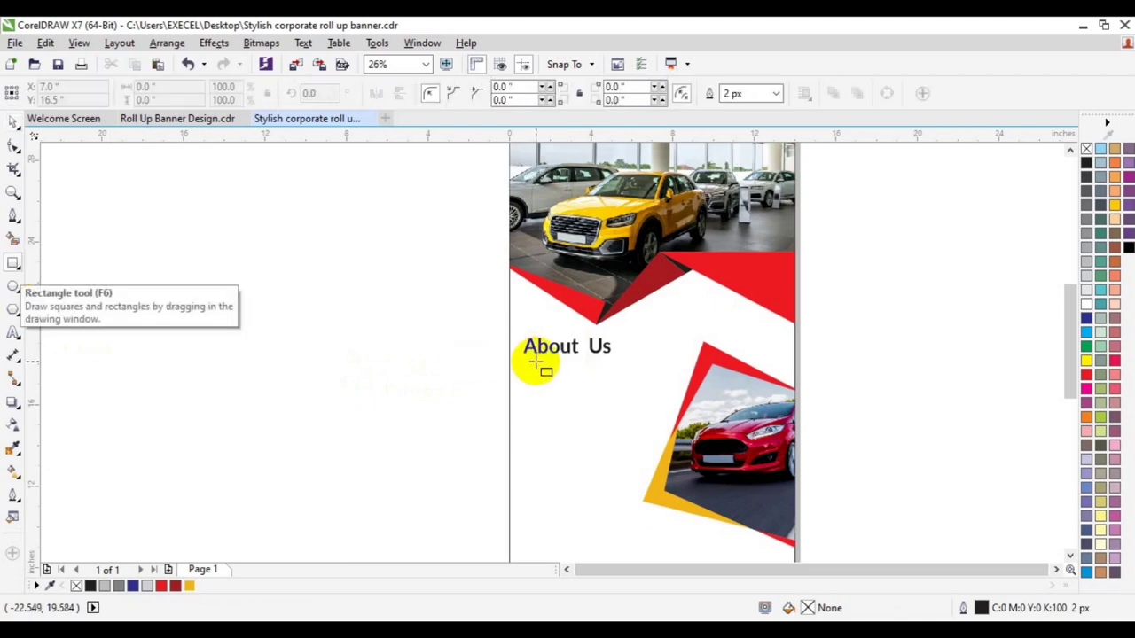
{"action": "left_click_drag", "start_coordinate": [525, 354], "coordinate": [544, 363]}
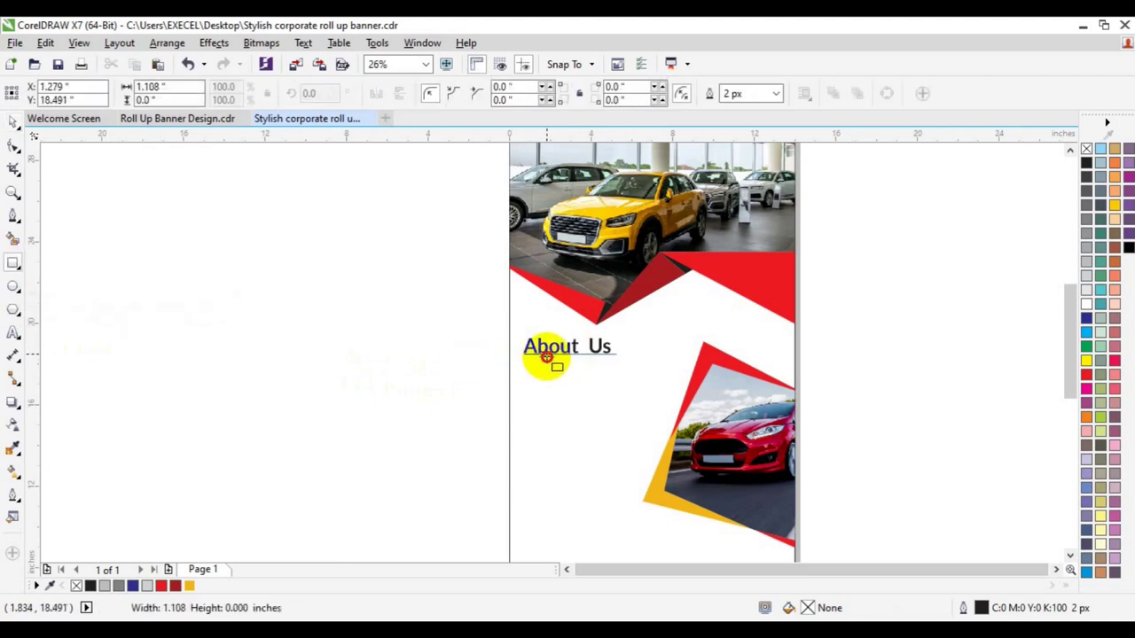
{"action": "left_click_drag", "start_coordinate": [552, 358], "coordinate": [569, 362]}
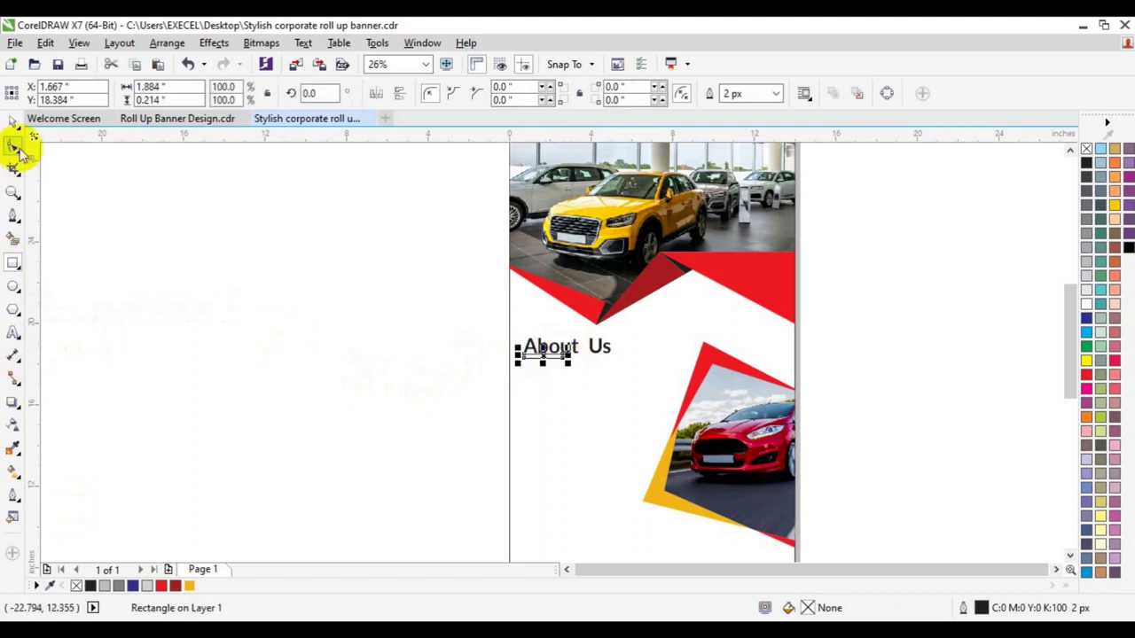
{"action": "left_click", "coordinate": [161, 585]}
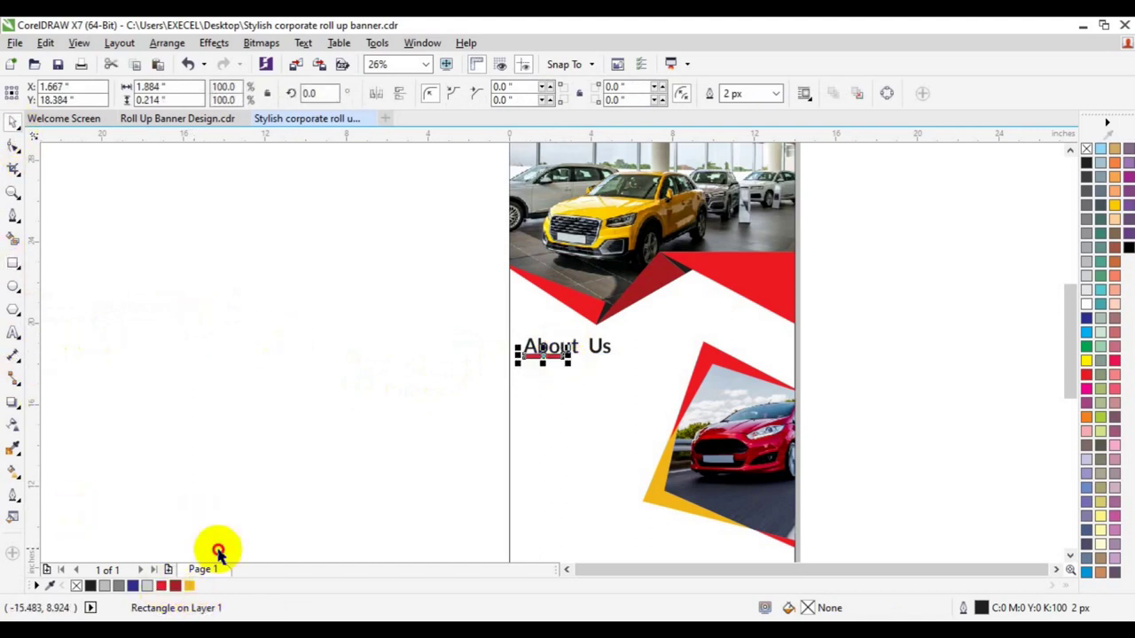
{"action": "right_click", "coordinate": [1086, 148]}
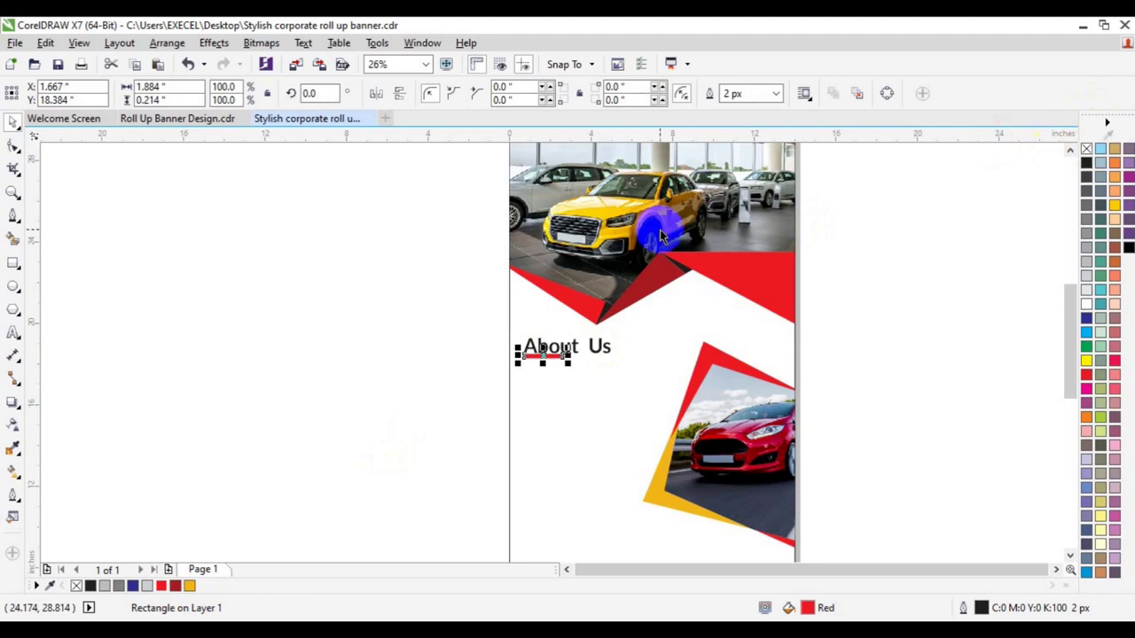
Thin the red underline bar to about 0.107 inches high and align its left edge with the "About Us" heading.
{"action": "left_click", "coordinate": [12, 192]}
{"action": "left_click", "coordinate": [552, 347]}
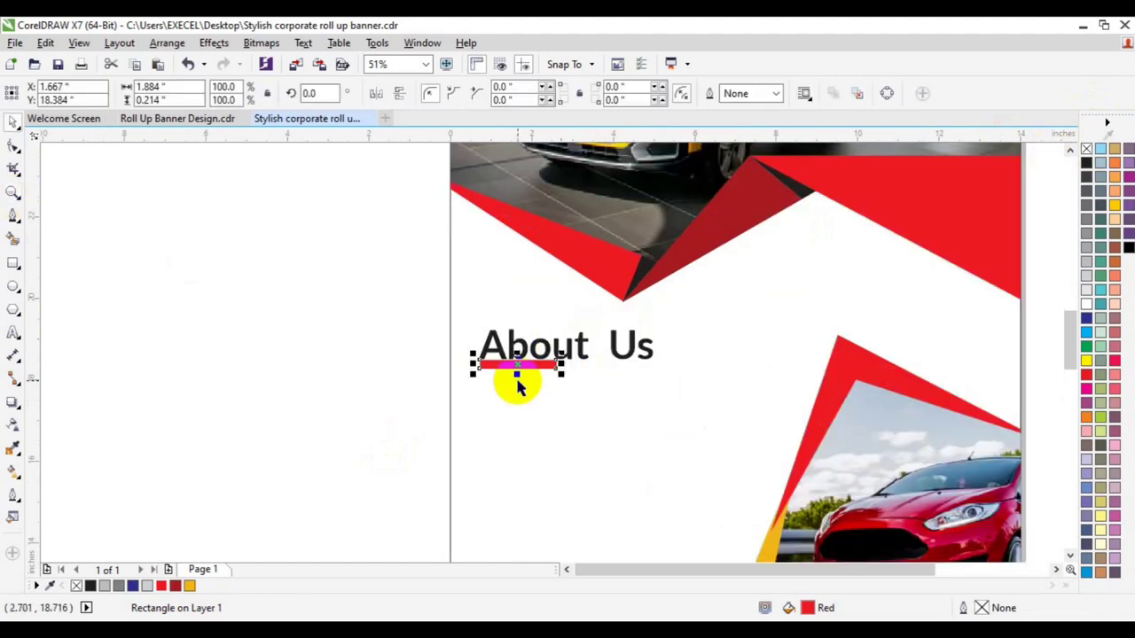
{"action": "left_click_drag", "start_coordinate": [514, 370], "coordinate": [513, 365]}
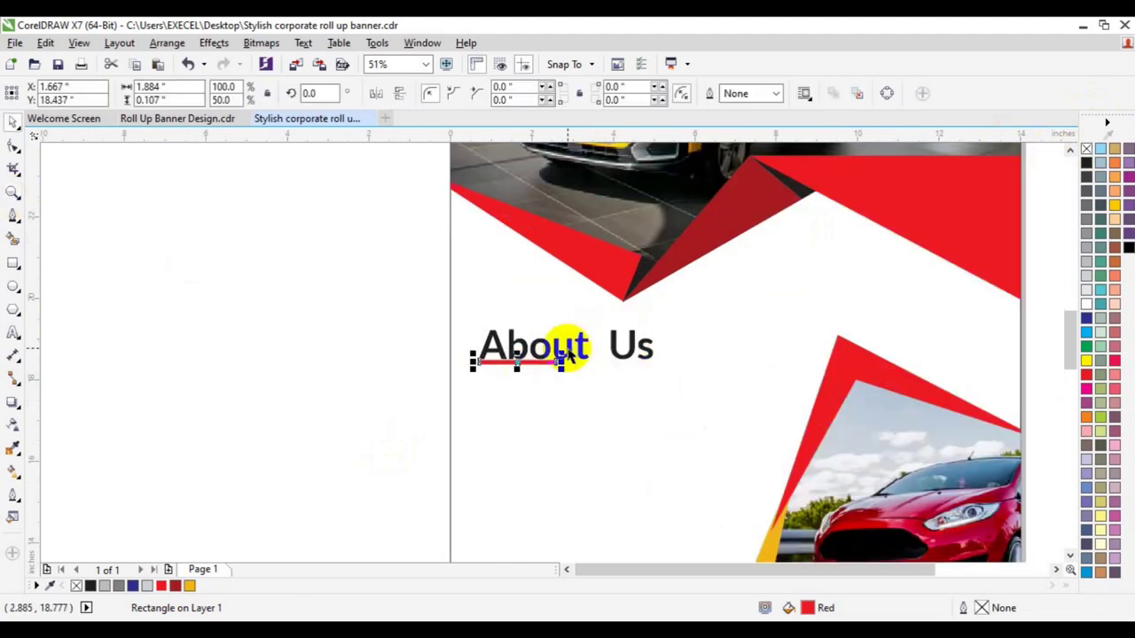
{"action": "left_click", "coordinate": [567, 347], "text": "shift"}
{"action": "left_click", "coordinate": [456, 359]}
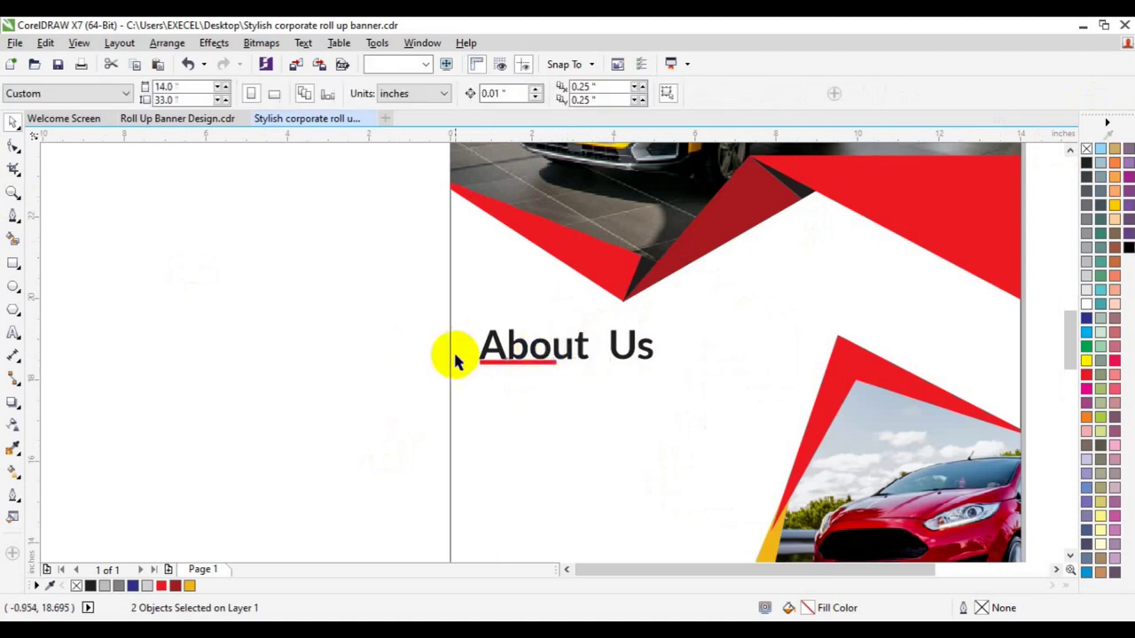
Lower the red bar slightly to leave a gap under the heading and group it with the "About Us" text.
{"action": "left_click", "coordinate": [518, 365]}
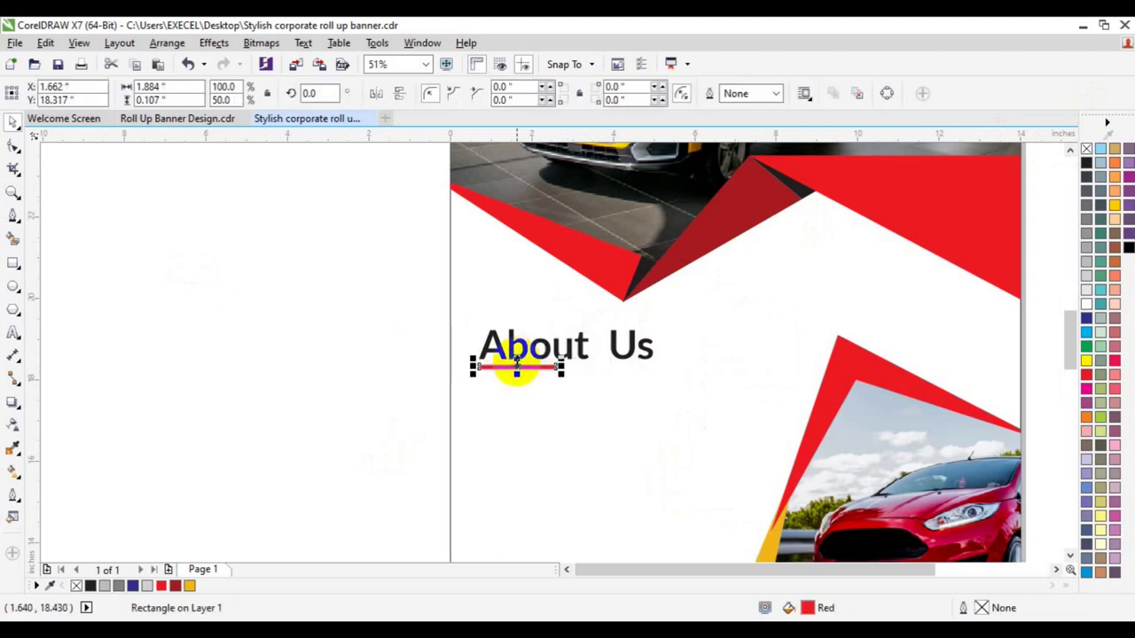
{"action": "left_click", "coordinate": [505, 341], "text": "shift"}
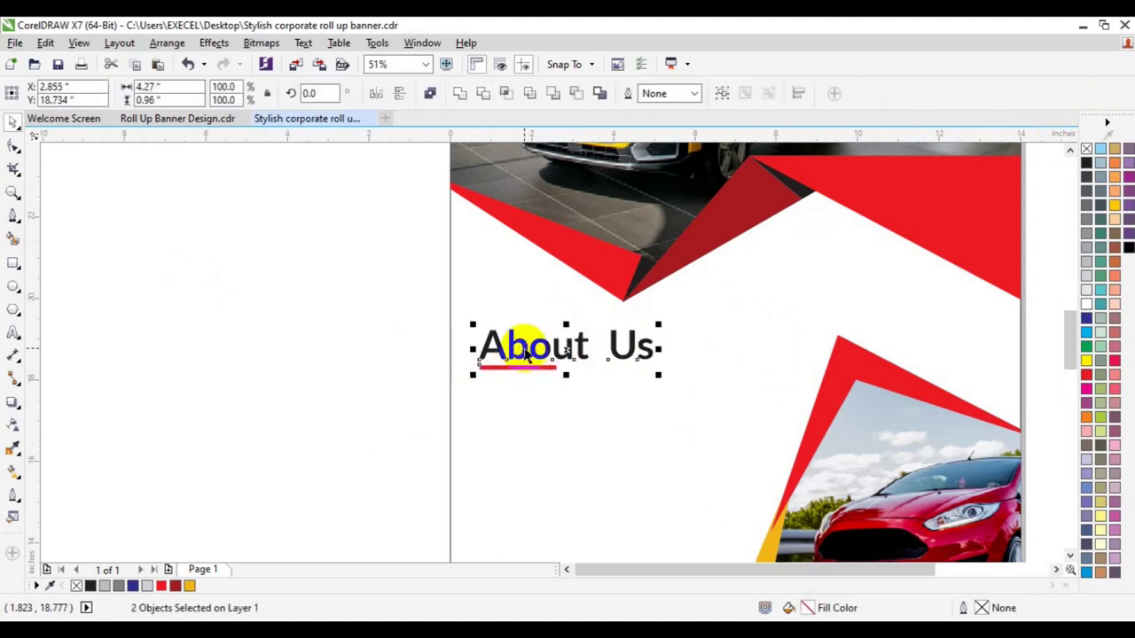
{"action": "key", "text": "ctrl+g"}
{"action": "left_click", "coordinate": [169, 360]}
Create a paragraph text frame about 6.6 by 2.6 inches below "About Us" and paste the lorem ipsum passage into it three times.
{"action": "left_click", "coordinate": [13, 333]}
{"action": "left_click_drag", "start_coordinate": [481, 392], "coordinate": [750, 498]}
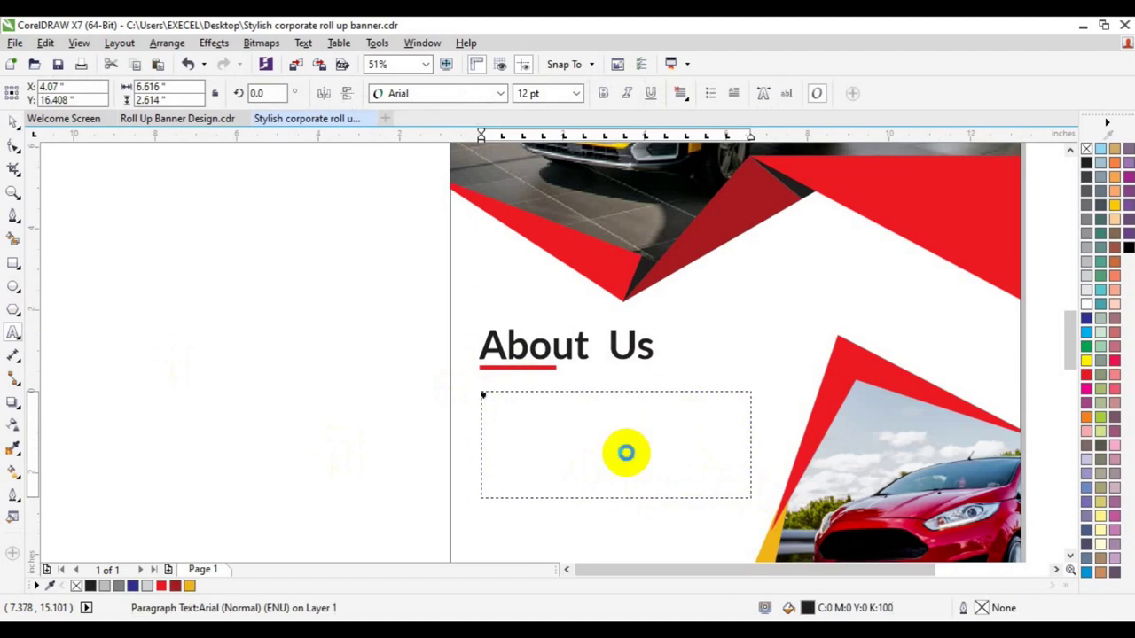
{"action": "key", "text": "ctrl+v"}
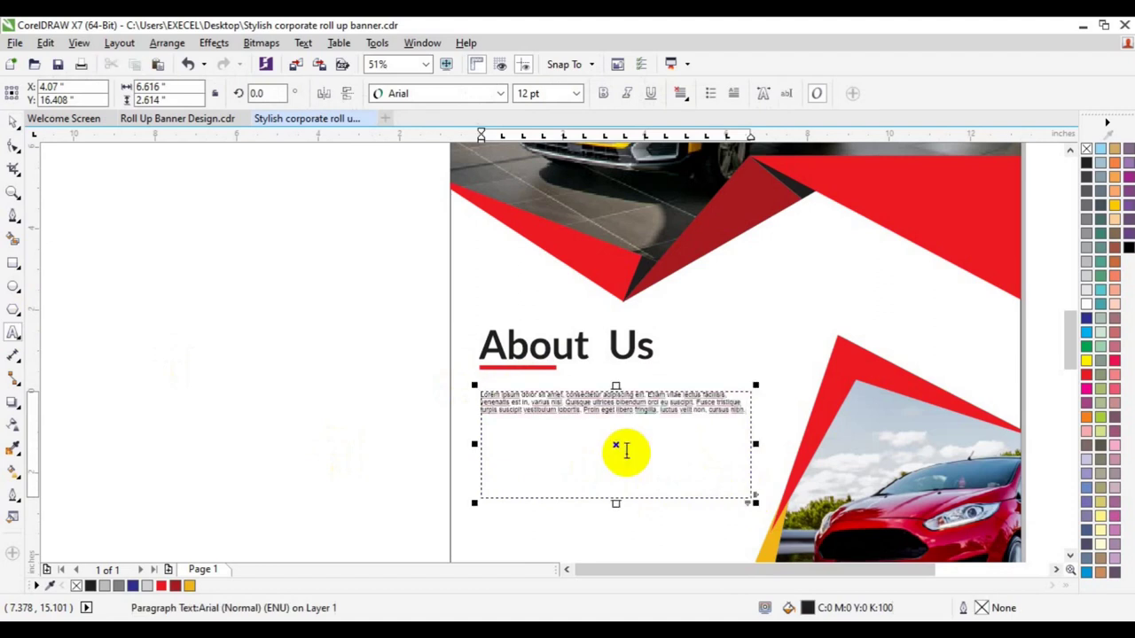
{"action": "key", "text": "ctrl+v"}
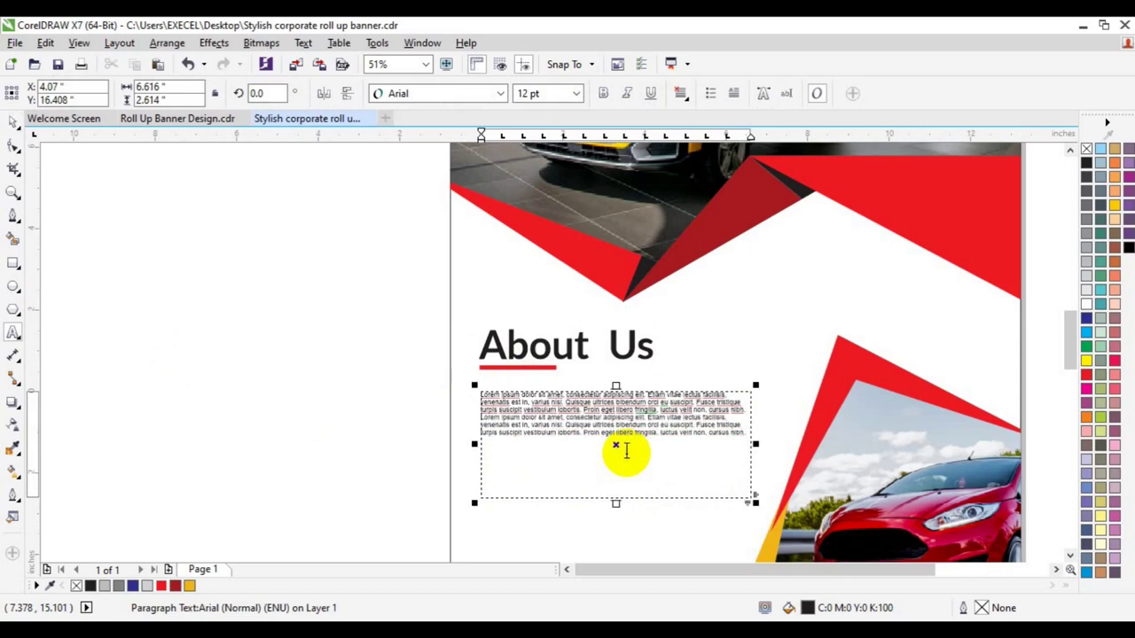
{"action": "key", "text": "ctrl+v"}
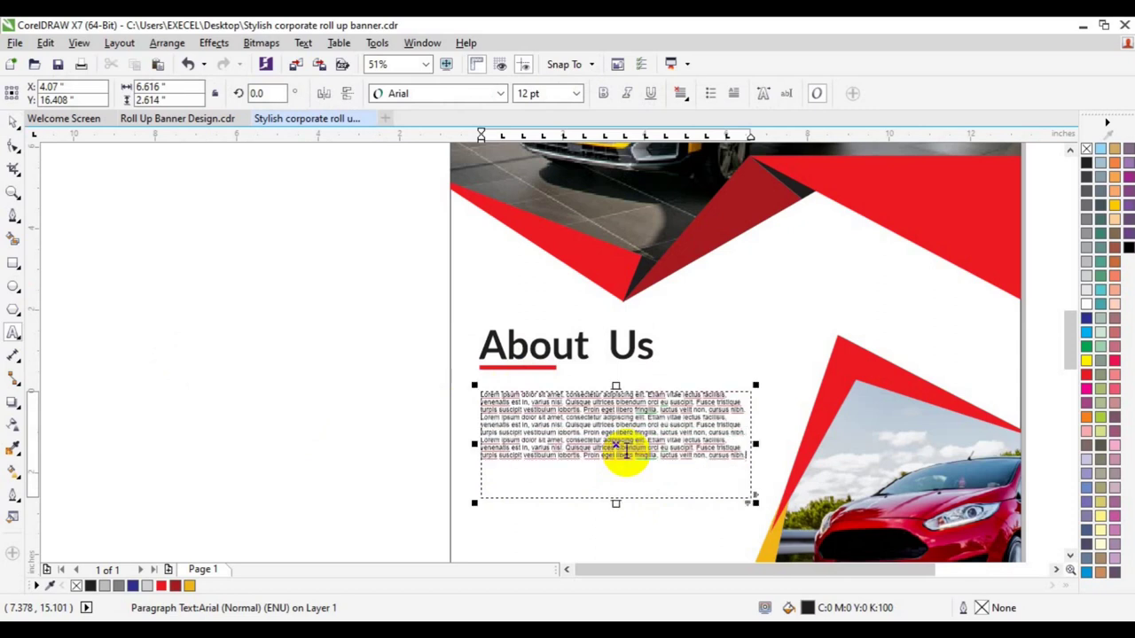
Set all the lorem ipsum text in the frame to the Lato Medium font.
{"action": "key", "text": "ctrl+a"}
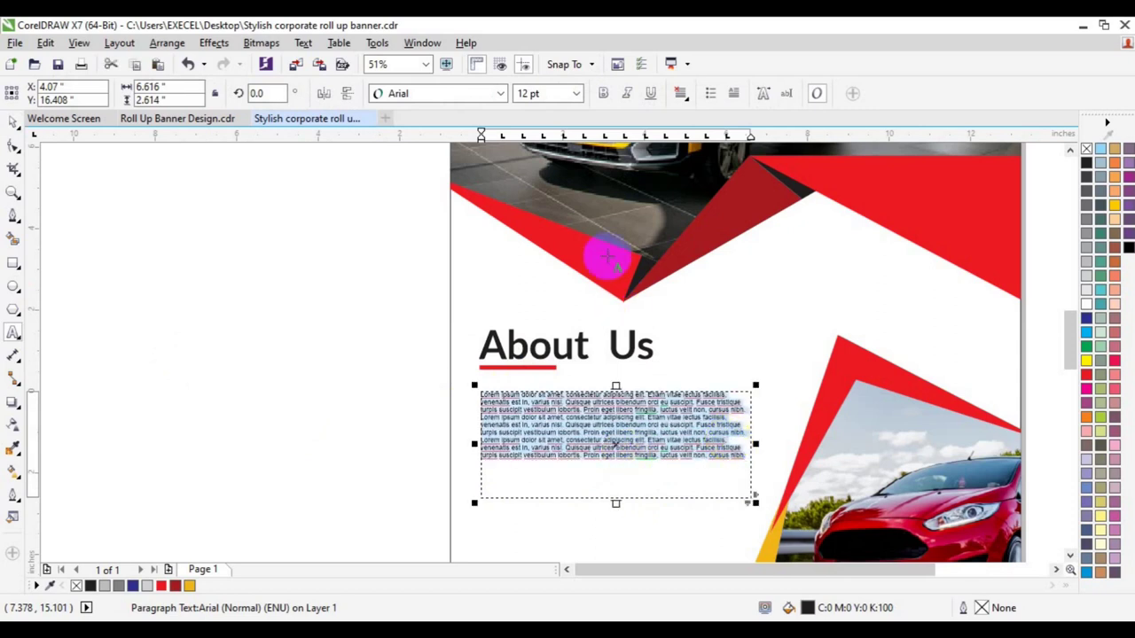
{"action": "left_click", "coordinate": [500, 93]}
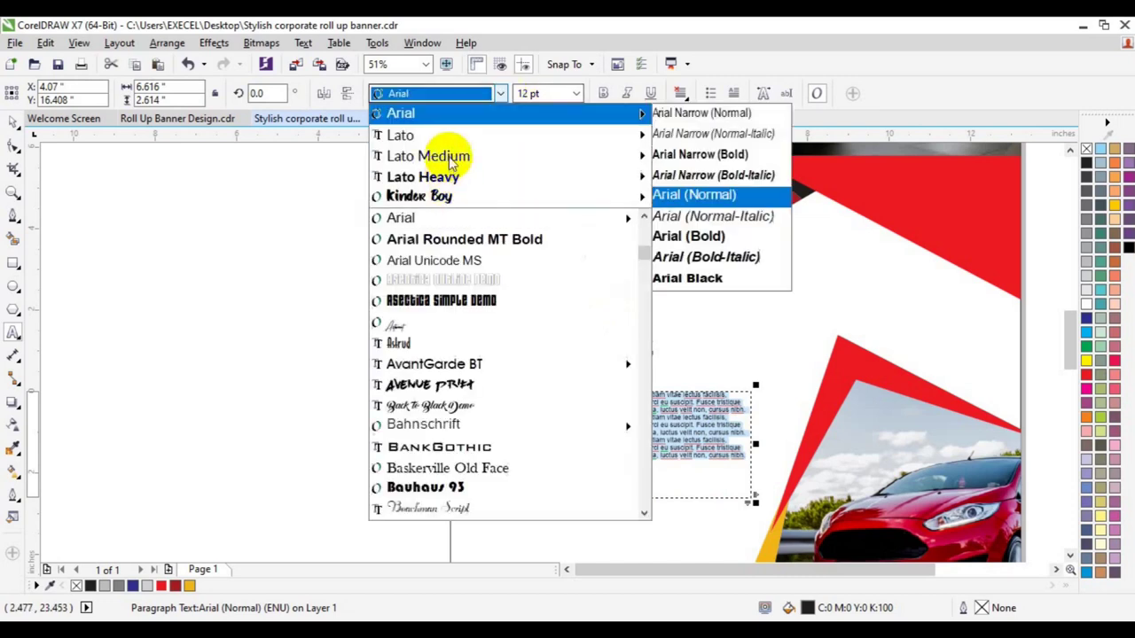
{"action": "mouse_move", "coordinate": [620, 157]}
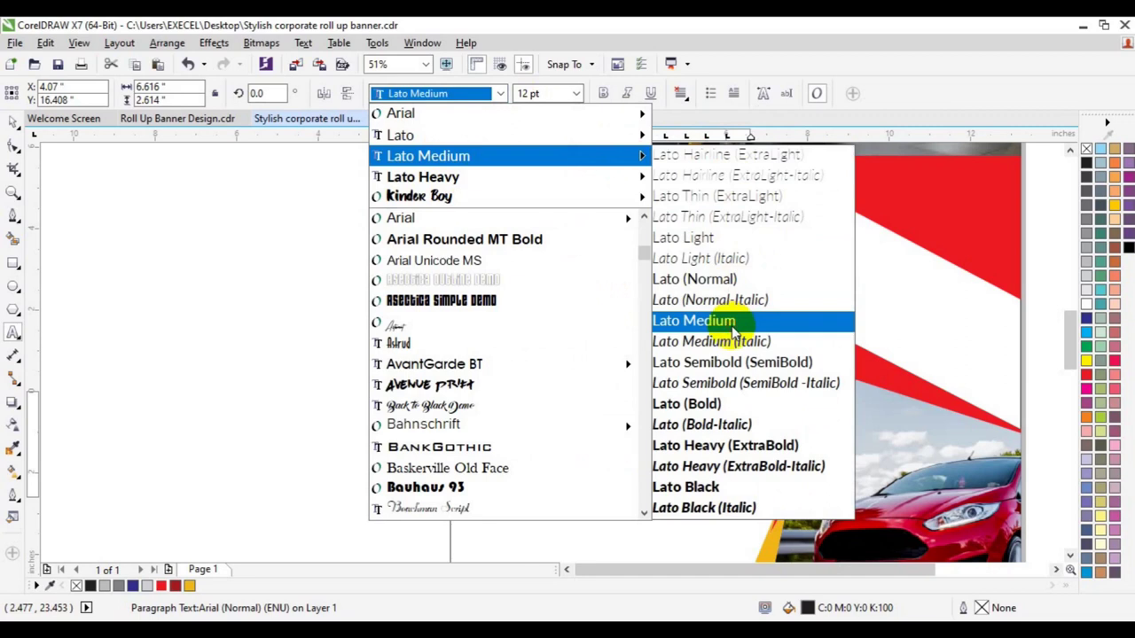
{"action": "left_click", "coordinate": [732, 324]}
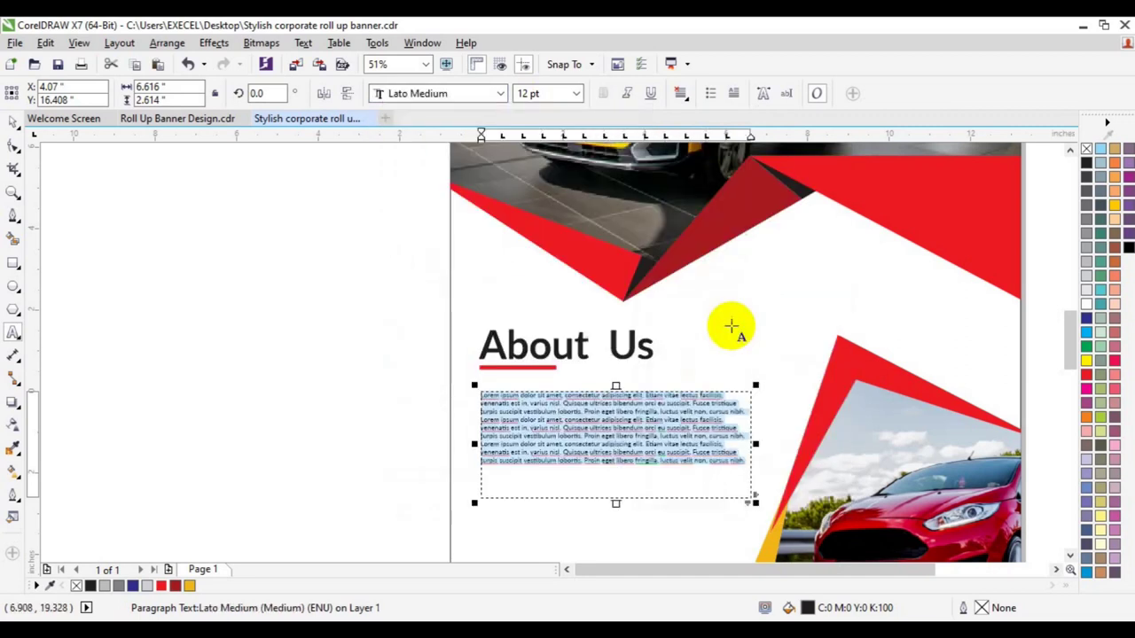
Replace the frame's text with three copies of the lorem ipsum passage separated by blank lines.
{"action": "type", "text": "Lorem ipsum dolor sit amet, consectetur adipiscing elit. Etiam vitae lectus facilisis venenatis est in, varius nisl. Quisque ultrices bibendum orci eu suscipit. Fusce tristique turpis suscipit vestibulum lobortis. Proin eget libero fringilla, luctus velit non, cursus nibh."}
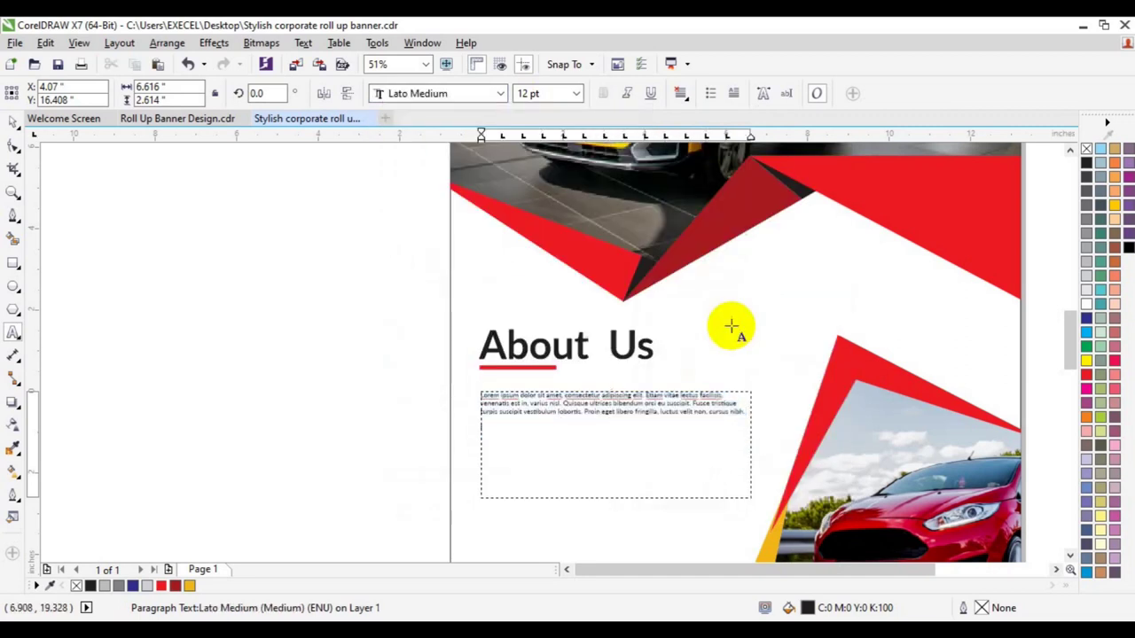
{"action": "key", "text": "Return"}
{"action": "key", "text": "Return"}
{"action": "key", "text": "ctrl+v"}
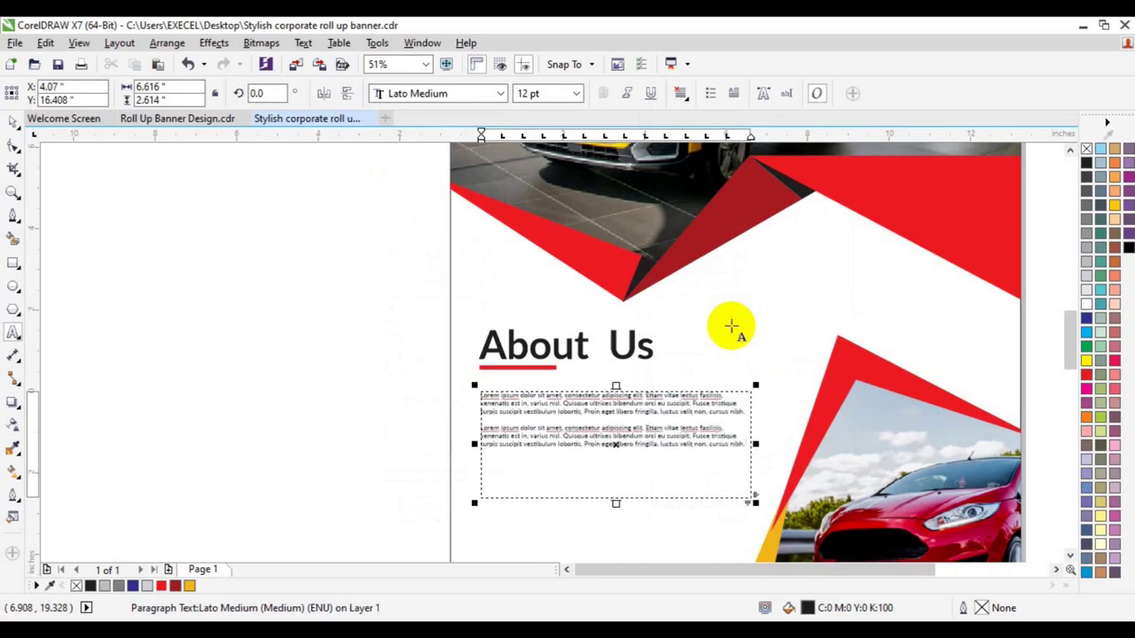
{"action": "key", "text": "Return"}
{"action": "key", "text": "Return"}
{"action": "key", "text": "ctrl+v"}
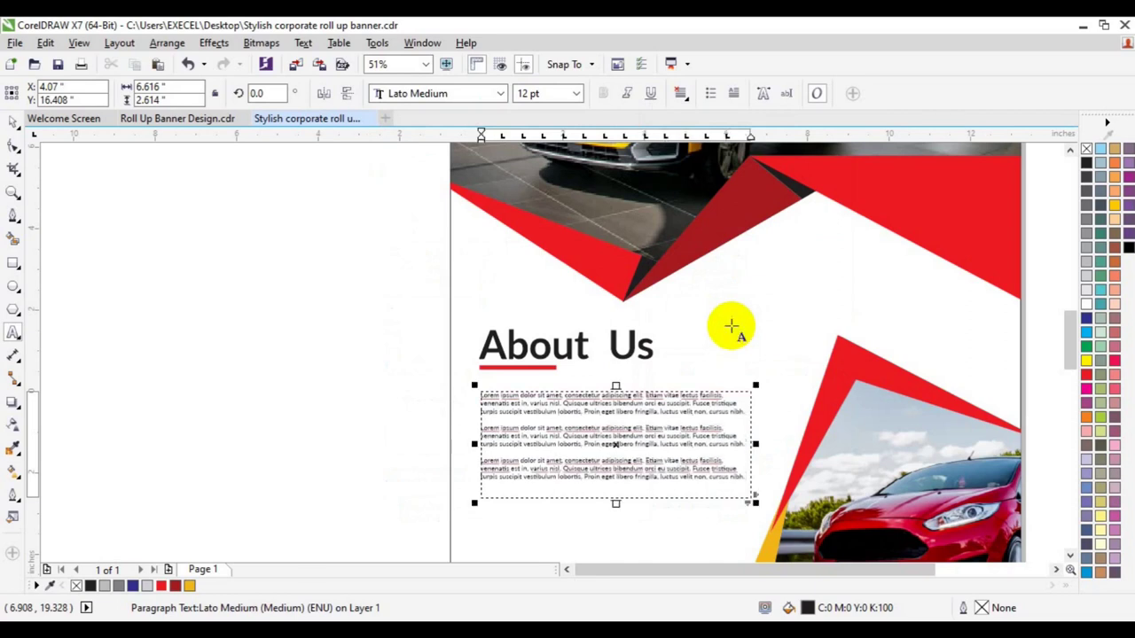
Fully justify all three paragraphs in the text frame.
{"action": "key", "text": "ctrl+a"}
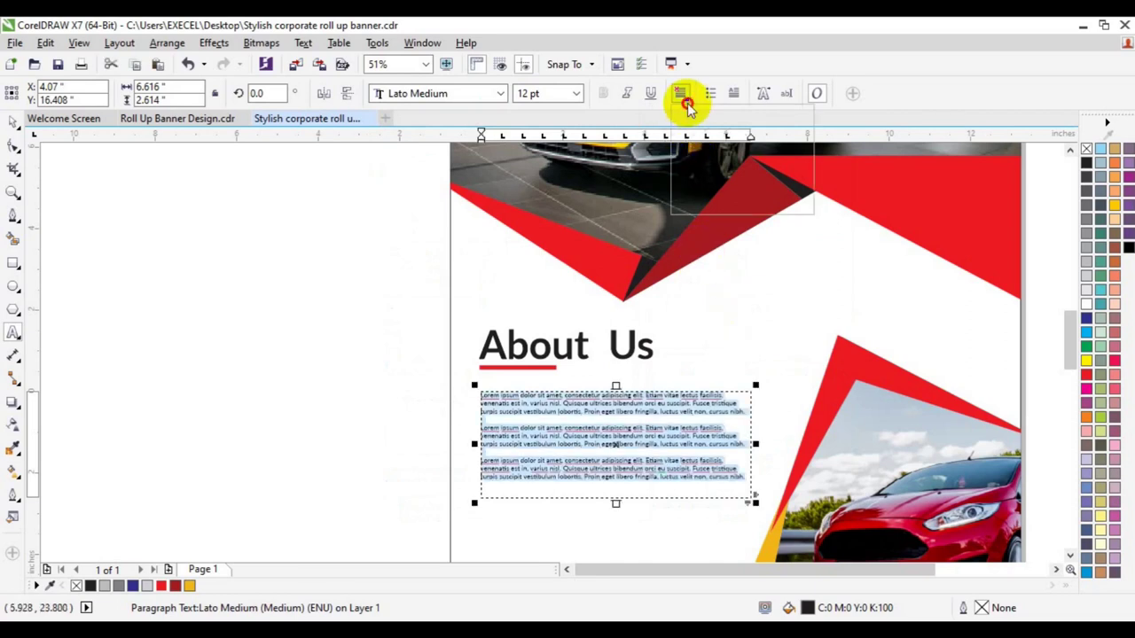
{"action": "left_click", "coordinate": [681, 93]}
{"action": "left_click", "coordinate": [723, 187]}
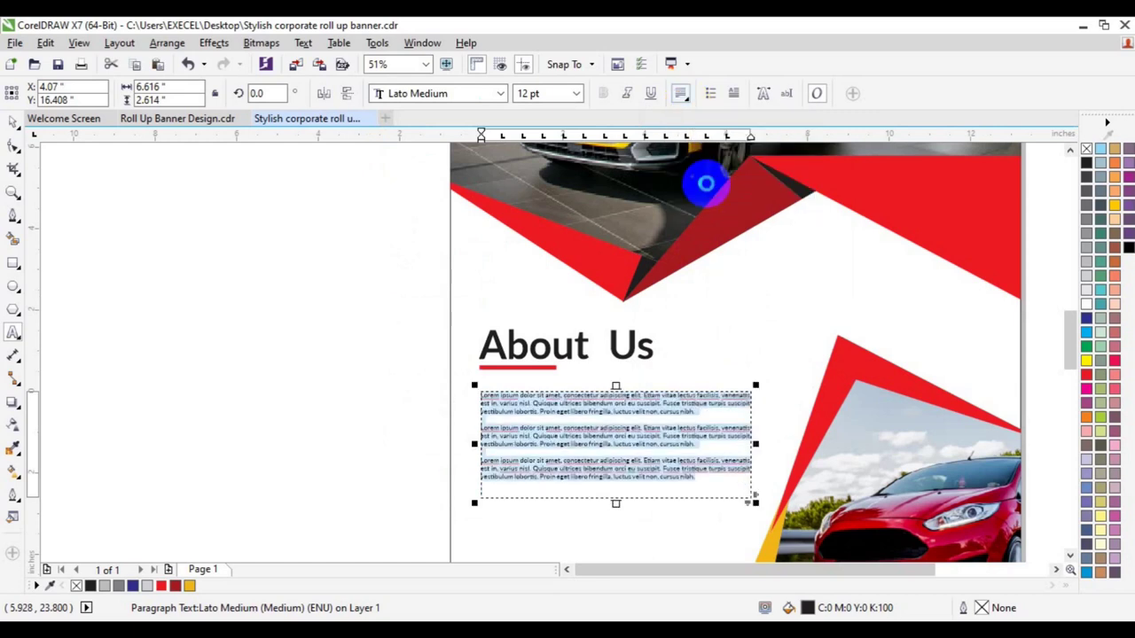
{"action": "left_click", "coordinate": [13, 121]}
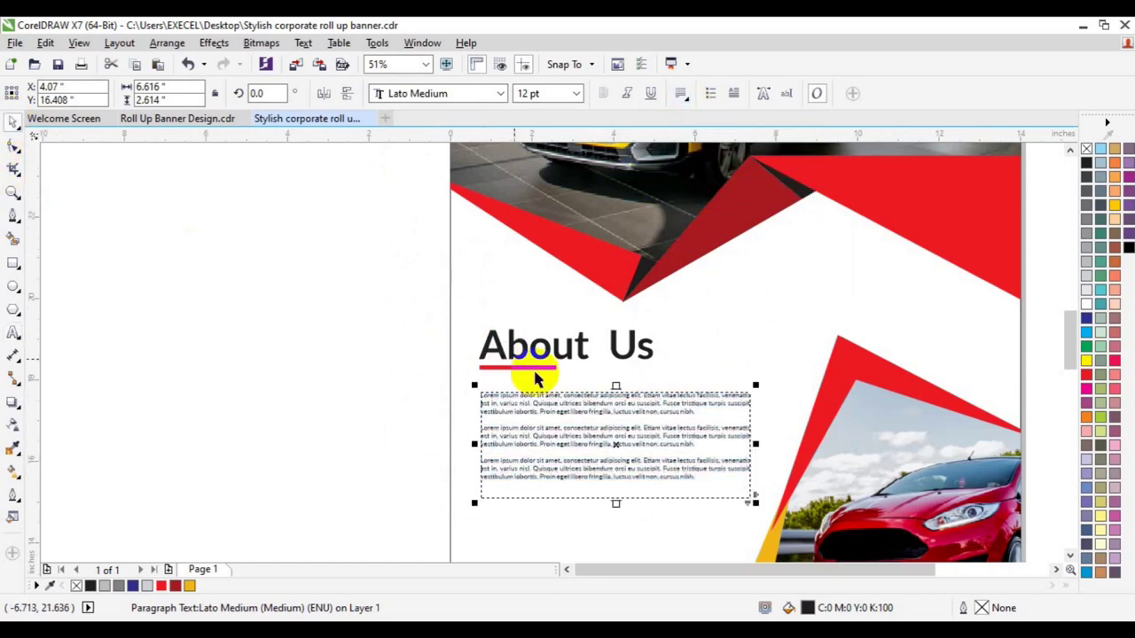
Move the lorem ipsum frame slightly up toward the red underline and align the "About Us" heading with the frame's left edge.
{"action": "mouse_move", "coordinate": [525, 394]}
{"action": "left_mouse_down"}
{"action": "mouse_move", "coordinate": [548, 415]}
{"action": "mouse_move", "coordinate": [537, 396]}
{"action": "left_mouse_up"}
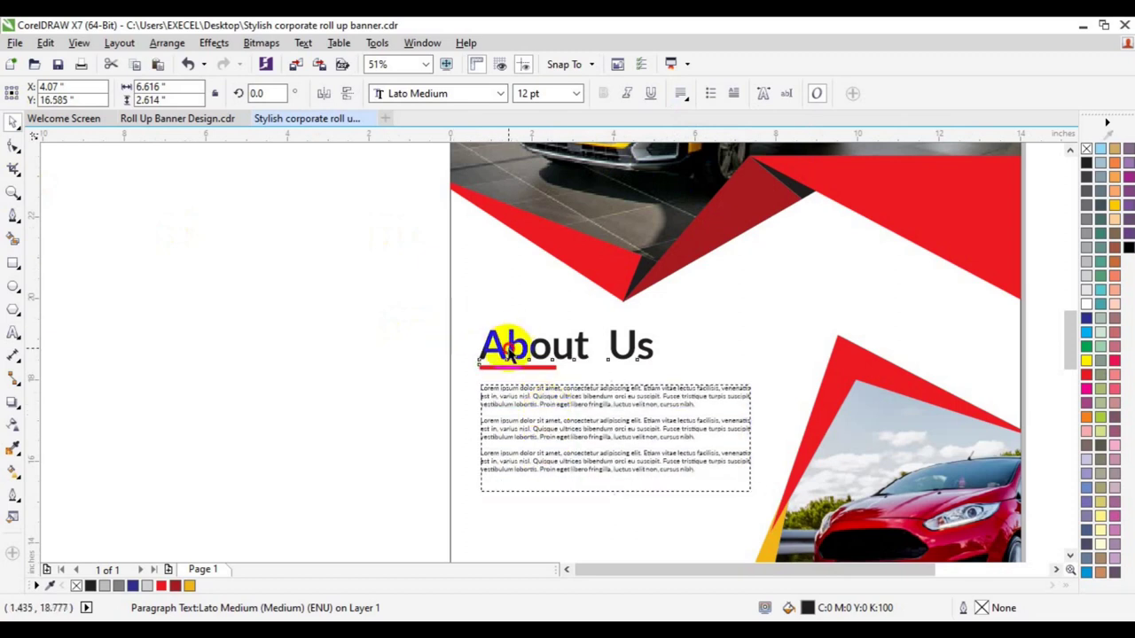
{"action": "left_click", "coordinate": [496, 344], "text": "shift"}
{"action": "key", "text": "ctrl+g"}
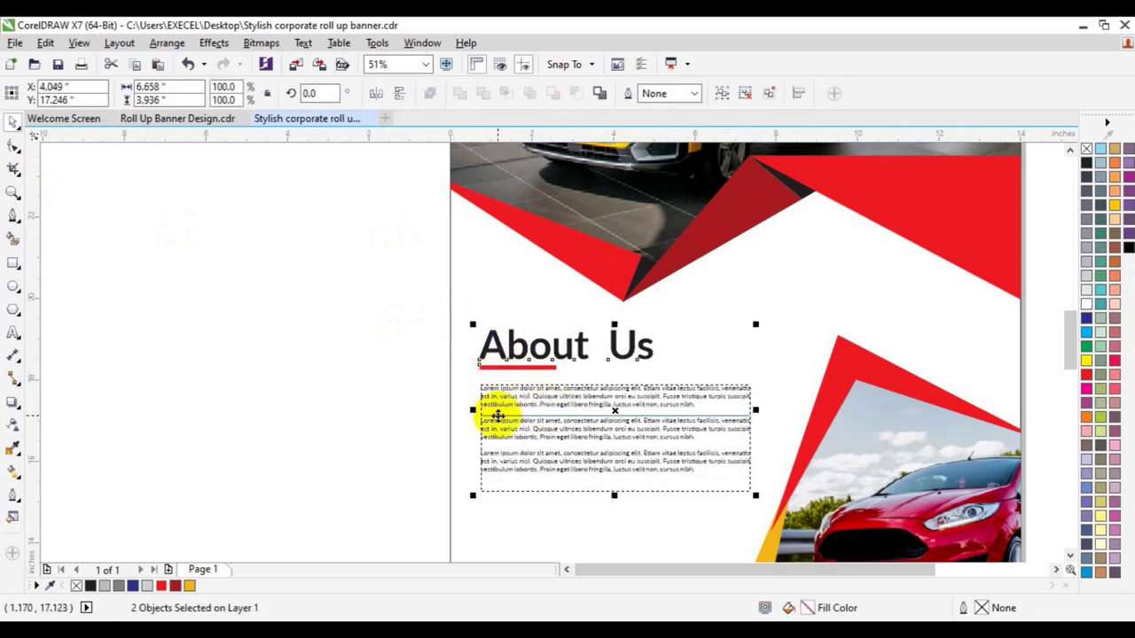
{"action": "left_click", "coordinate": [278, 362]}
Extend the lorem ipsum text frame downward to about 3.9 inches tall.
{"action": "left_click", "coordinate": [13, 191]}
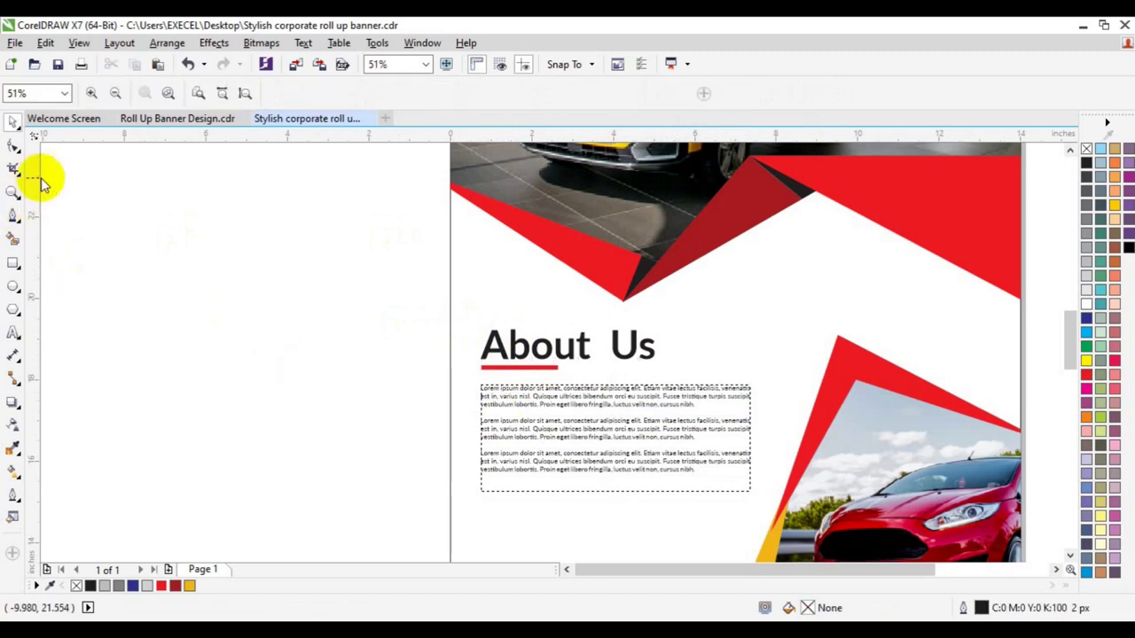
{"action": "left_click", "coordinate": [117, 93]}
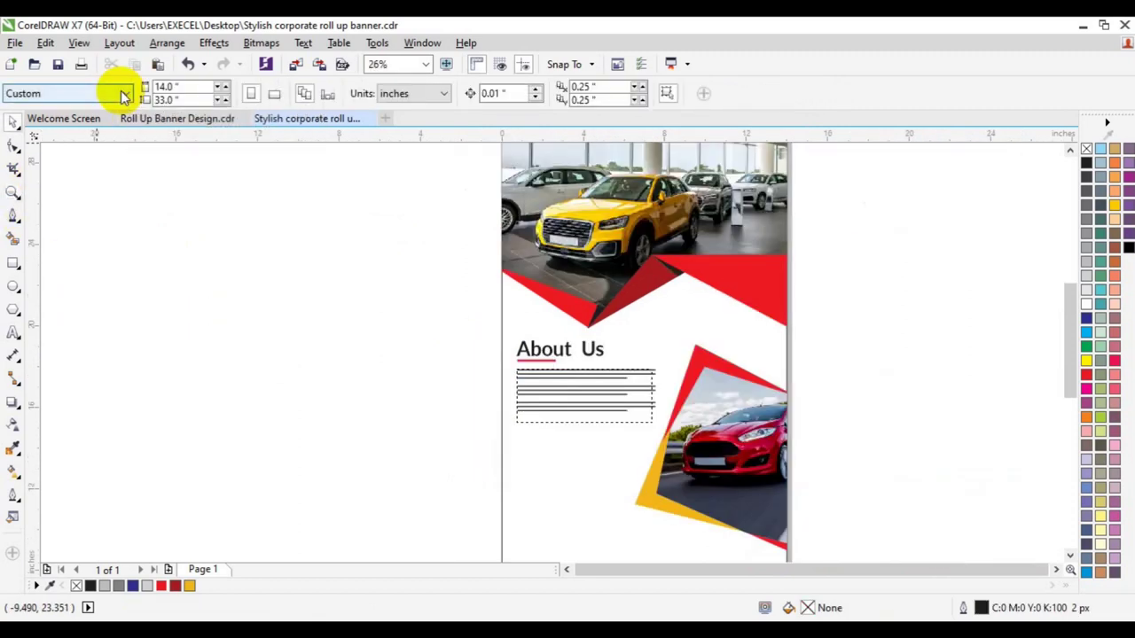
{"action": "left_click", "coordinate": [1070, 557]}
{"action": "left_click", "coordinate": [1070, 557]}
{"action": "left_click", "coordinate": [1059, 569]}
{"action": "left_click", "coordinate": [1070, 557]}
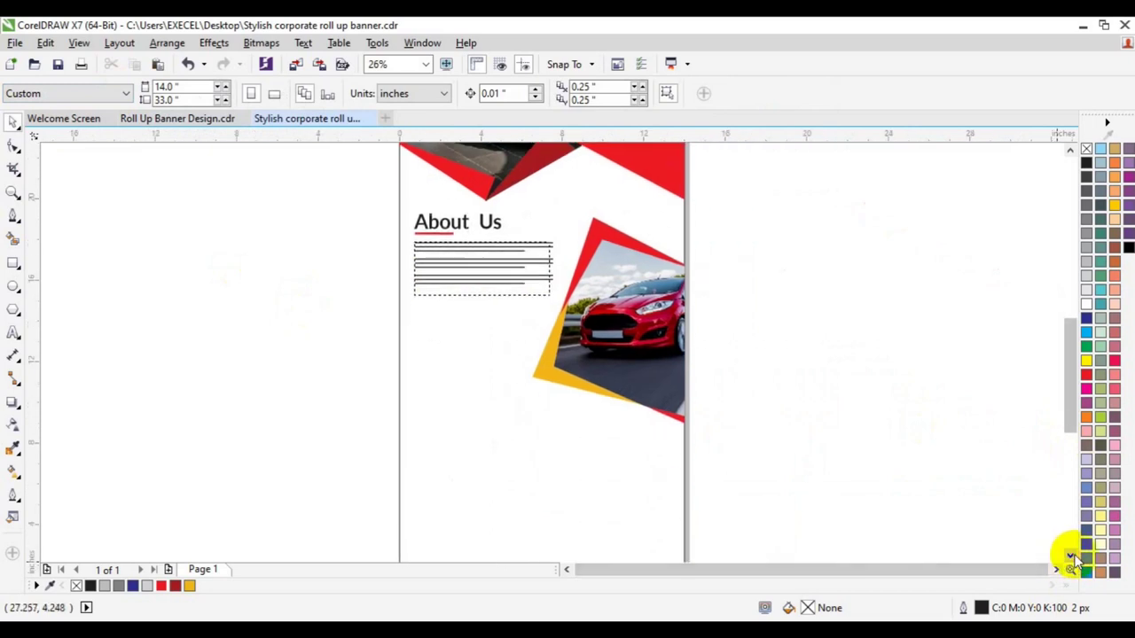
{"action": "left_click", "coordinate": [1070, 556]}
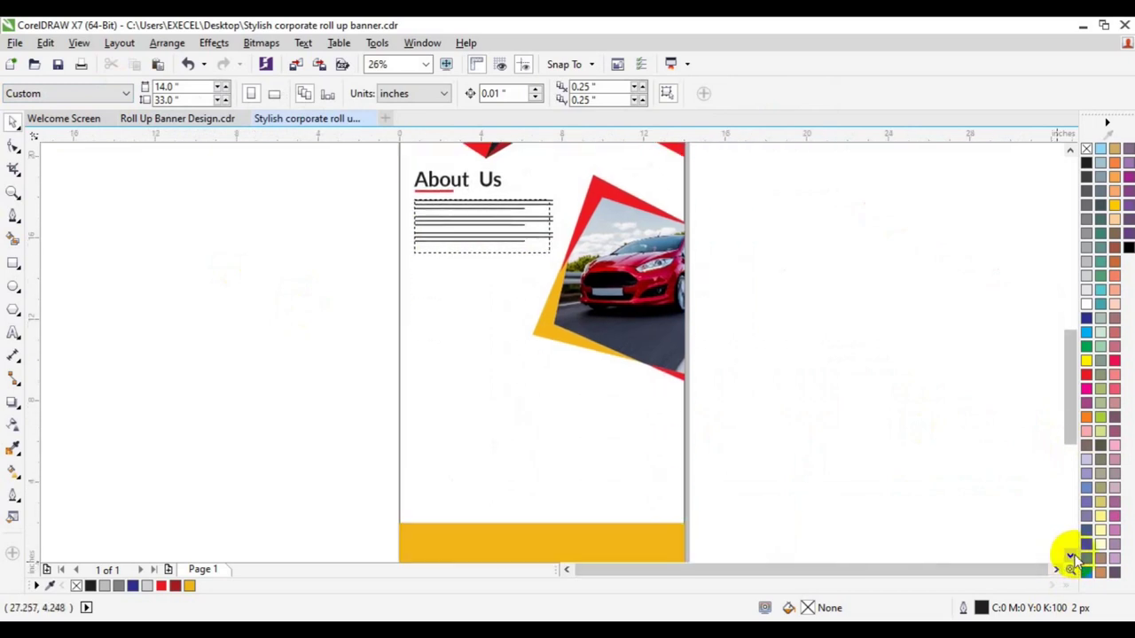
{"action": "left_click", "coordinate": [459, 240]}
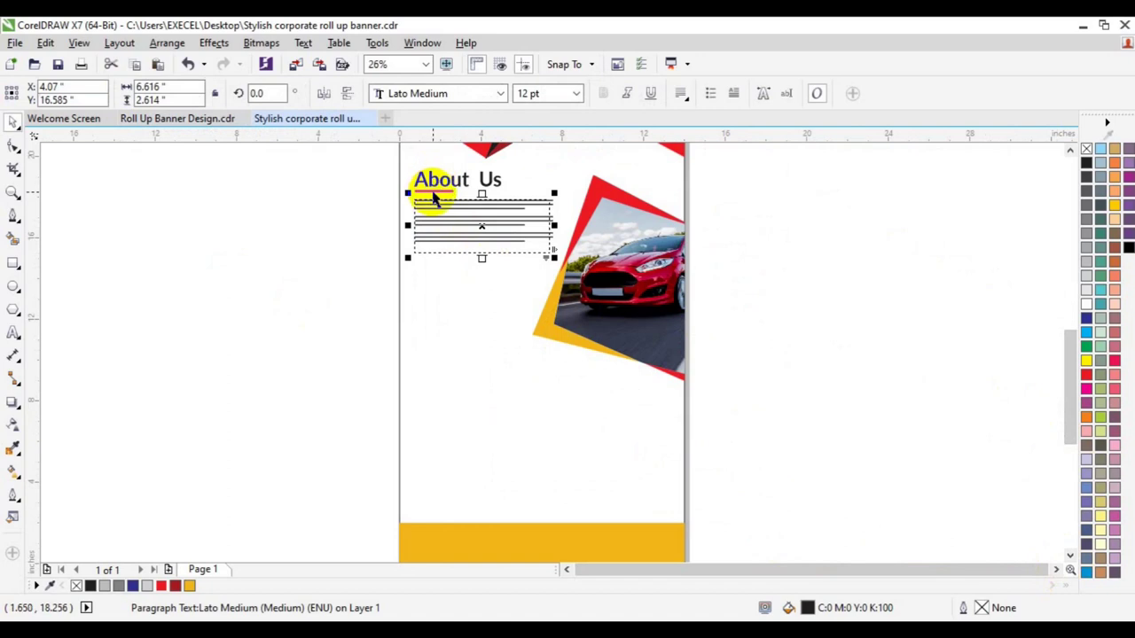
{"action": "left_click_drag", "start_coordinate": [481, 260], "coordinate": [481, 286]}
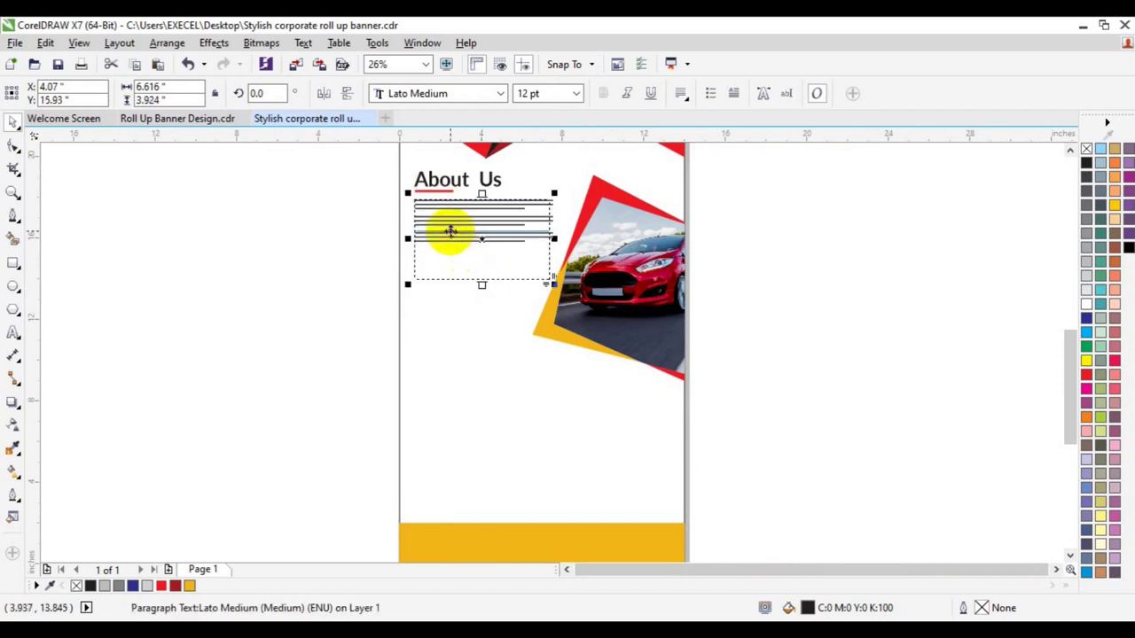
Set all the lorem ipsum text in the frame to 18 pt.
{"action": "left_click", "coordinate": [522, 94]}
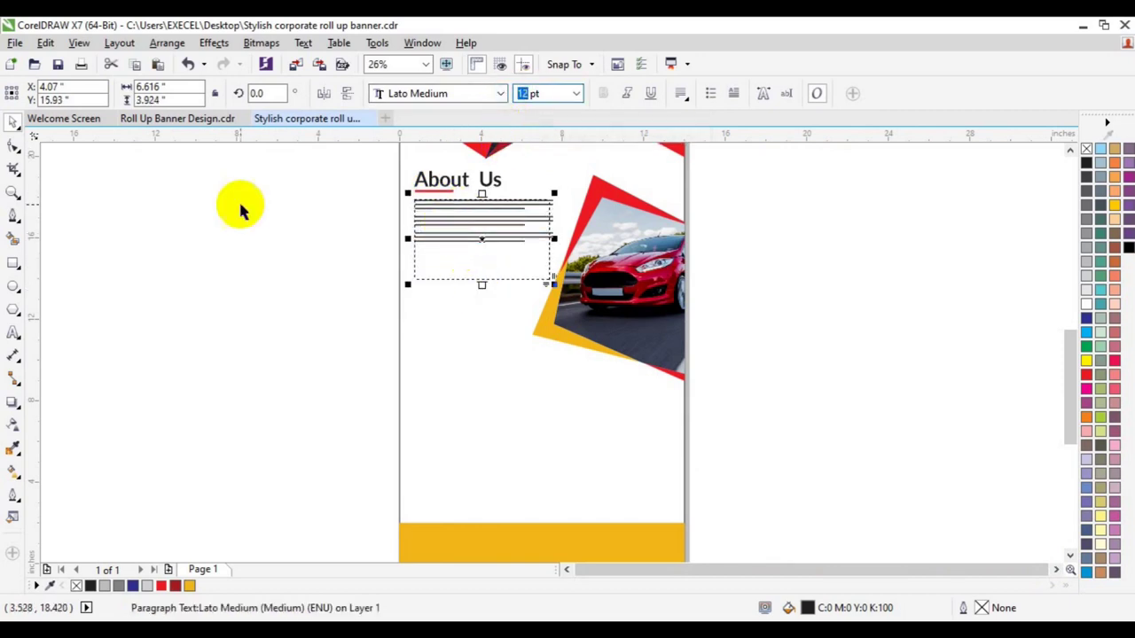
{"action": "left_click", "coordinate": [13, 332]}
{"action": "left_click", "coordinate": [451, 221]}
{"action": "key", "text": "ctrl+a"}
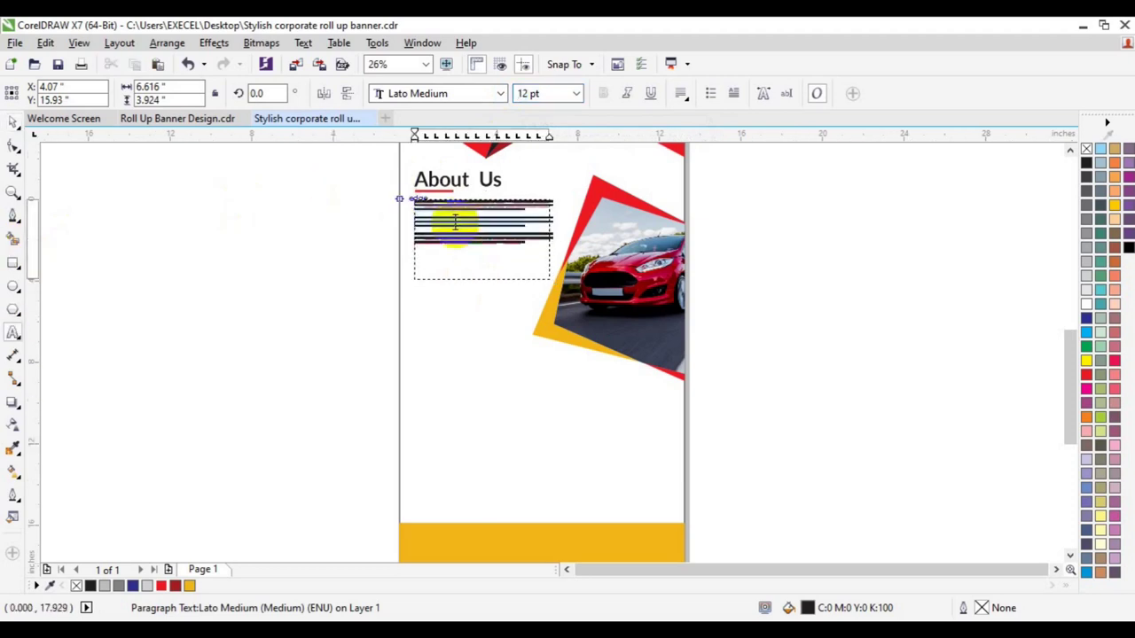
{"action": "double_click", "coordinate": [528, 94]}
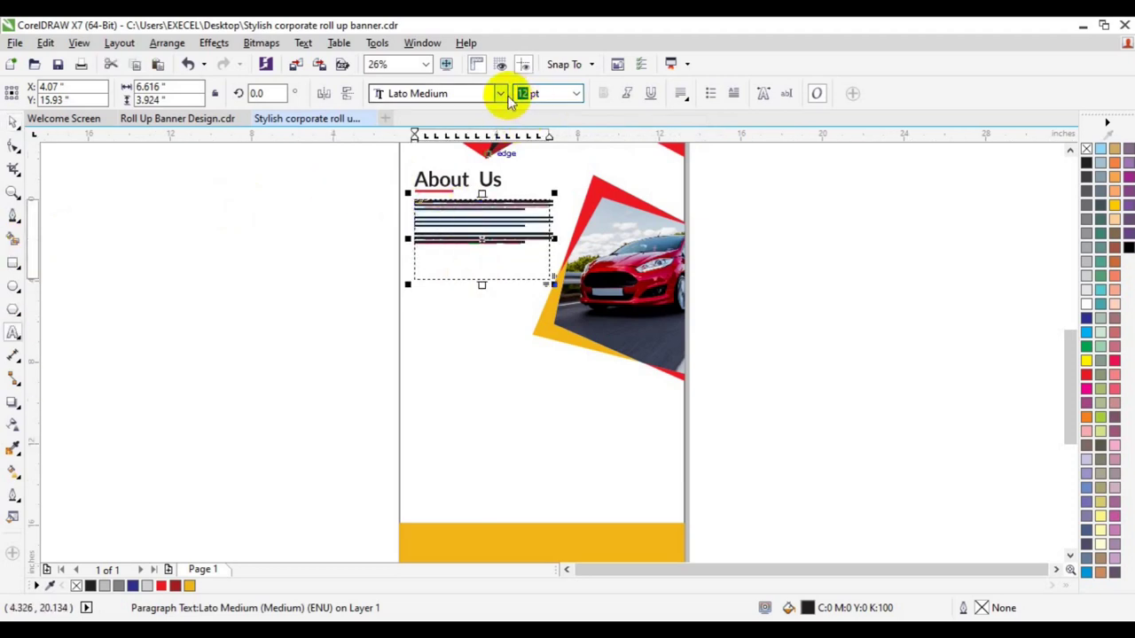
{"action": "type", "text": "16"}
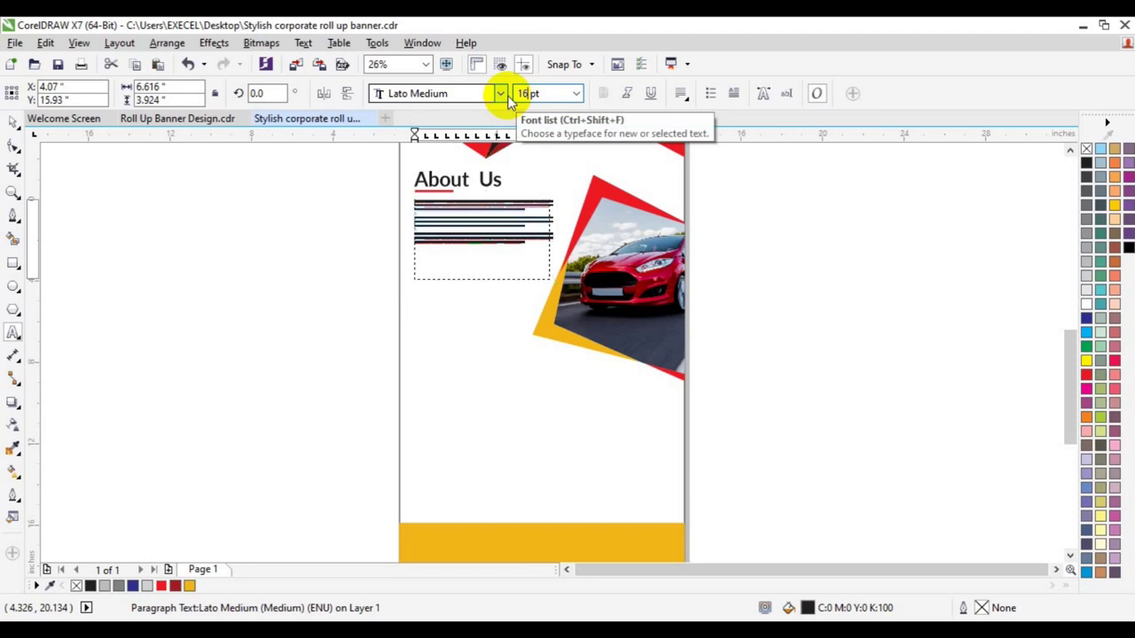
{"action": "key", "text": "Return"}
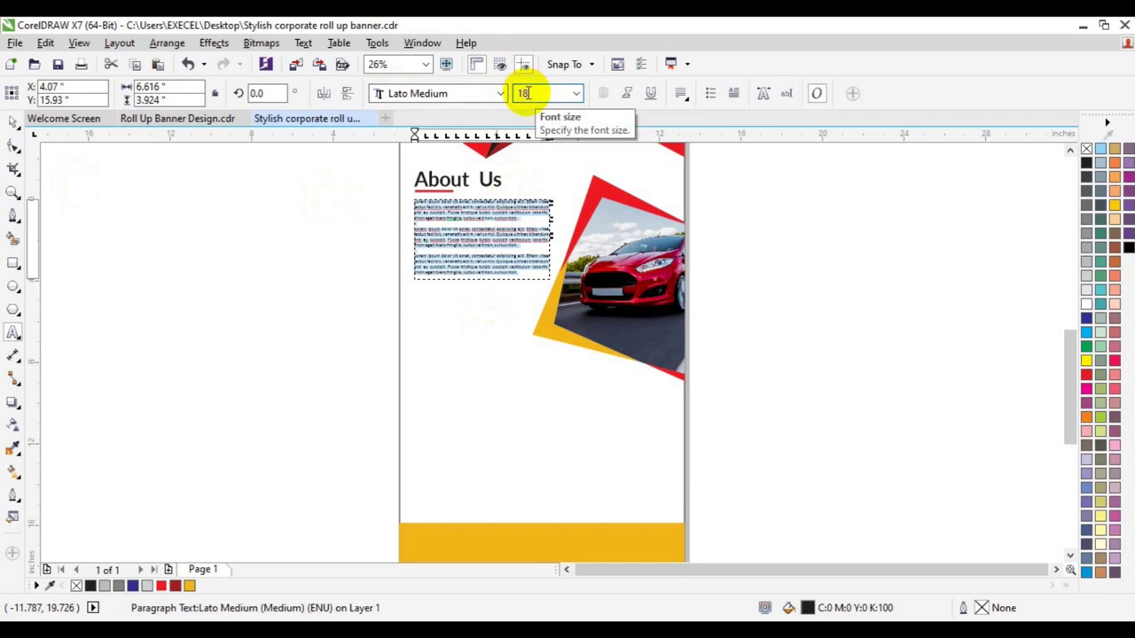
{"action": "key", "text": "Return"}
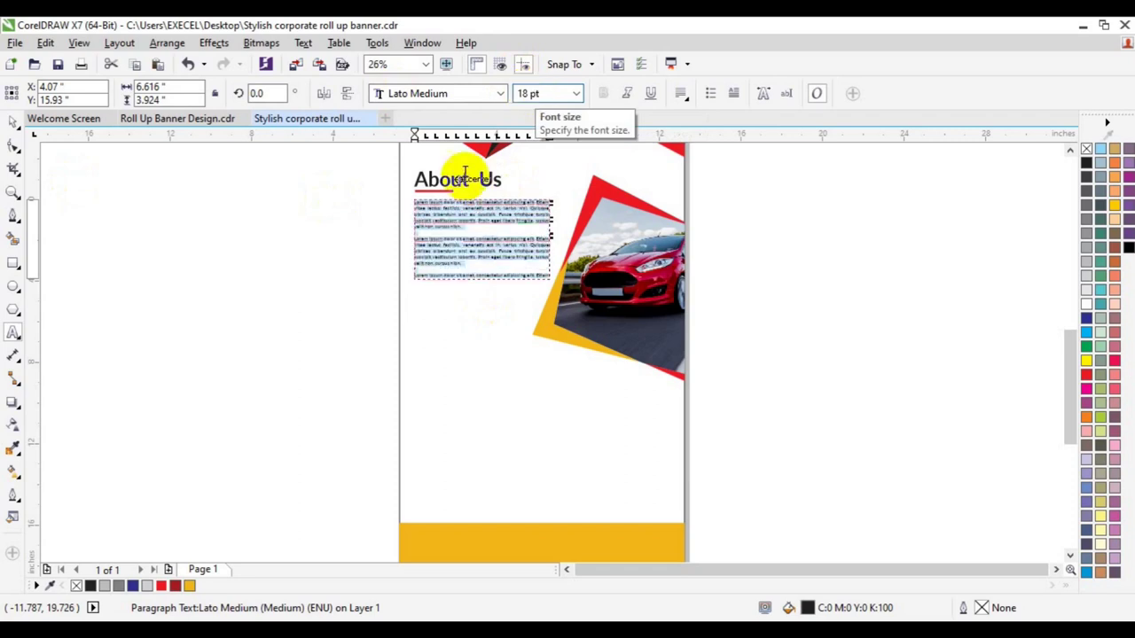
Extend the text frame to about 5.1 inches tall and shift it together with the "About Us" heading slightly left and up.
{"action": "left_click", "coordinate": [13, 121]}
{"action": "left_click_drag", "start_coordinate": [481, 287], "coordinate": [482, 311]}
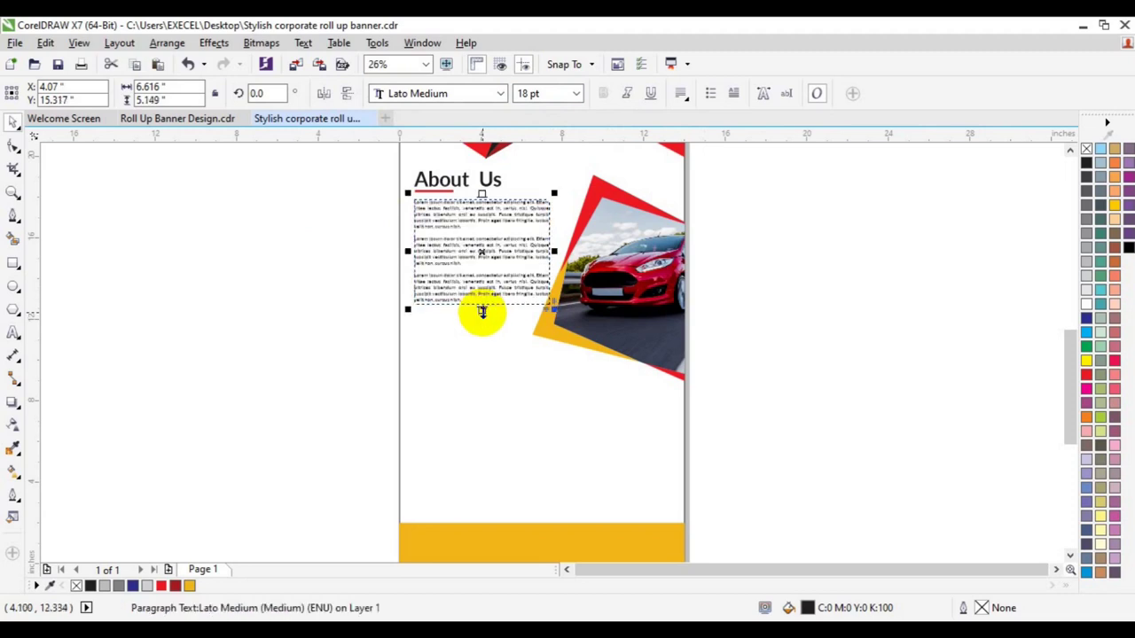
{"action": "left_click", "coordinate": [445, 191], "text": "shift"}
{"action": "left_click_drag", "start_coordinate": [444, 189], "coordinate": [445, 186]}
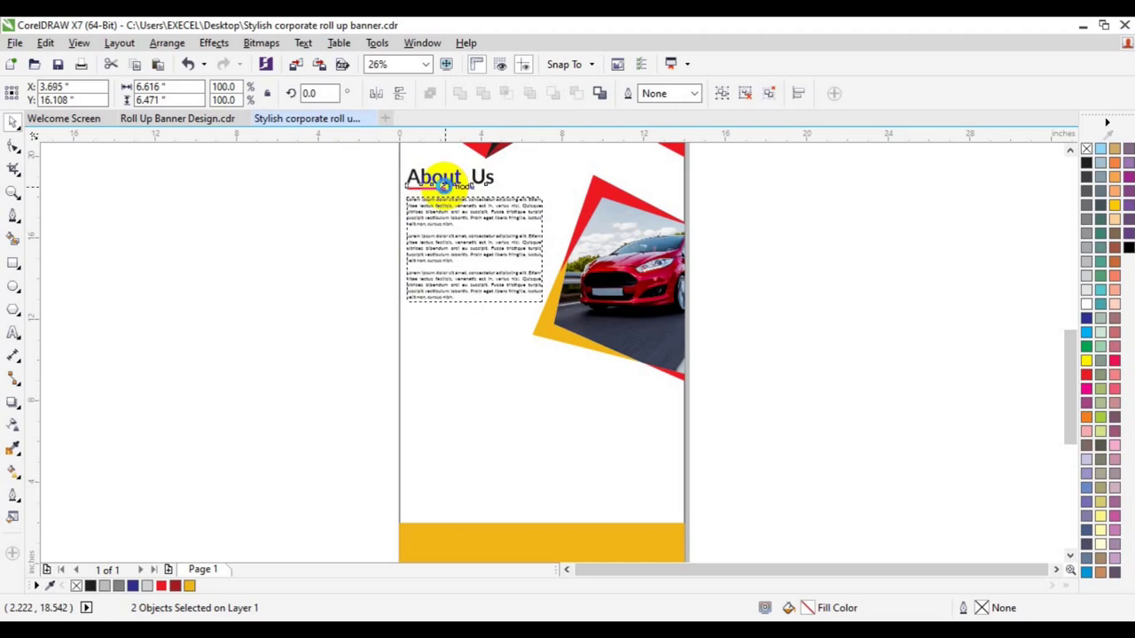
{"action": "left_click", "coordinate": [852, 371]}
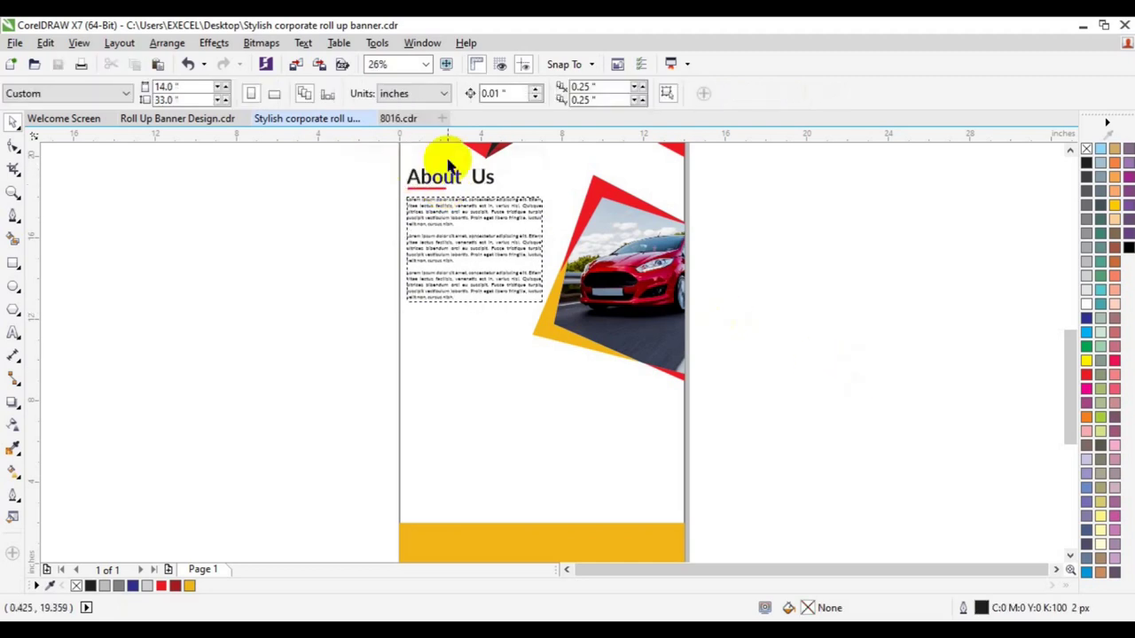
In 8016.cdr, group the parts of the chain-link icon and move the group off the page to its left.
{"action": "left_click", "coordinate": [404, 119]}
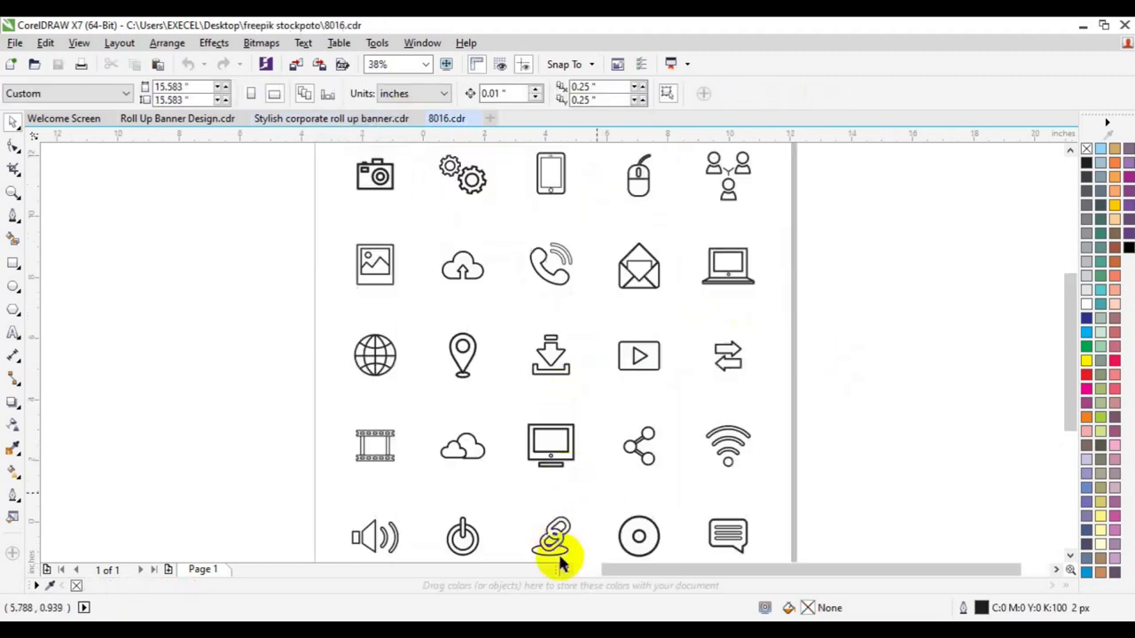
{"action": "left_click", "coordinate": [558, 535]}
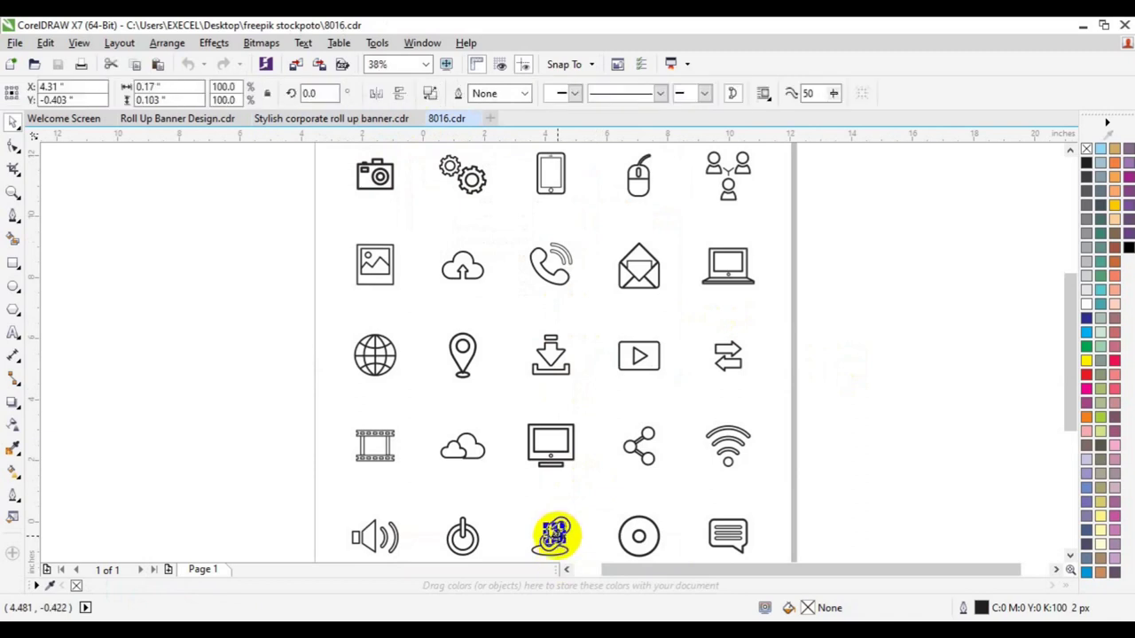
{"action": "left_click", "coordinate": [1070, 556]}
{"action": "left_click", "coordinate": [823, 451]}
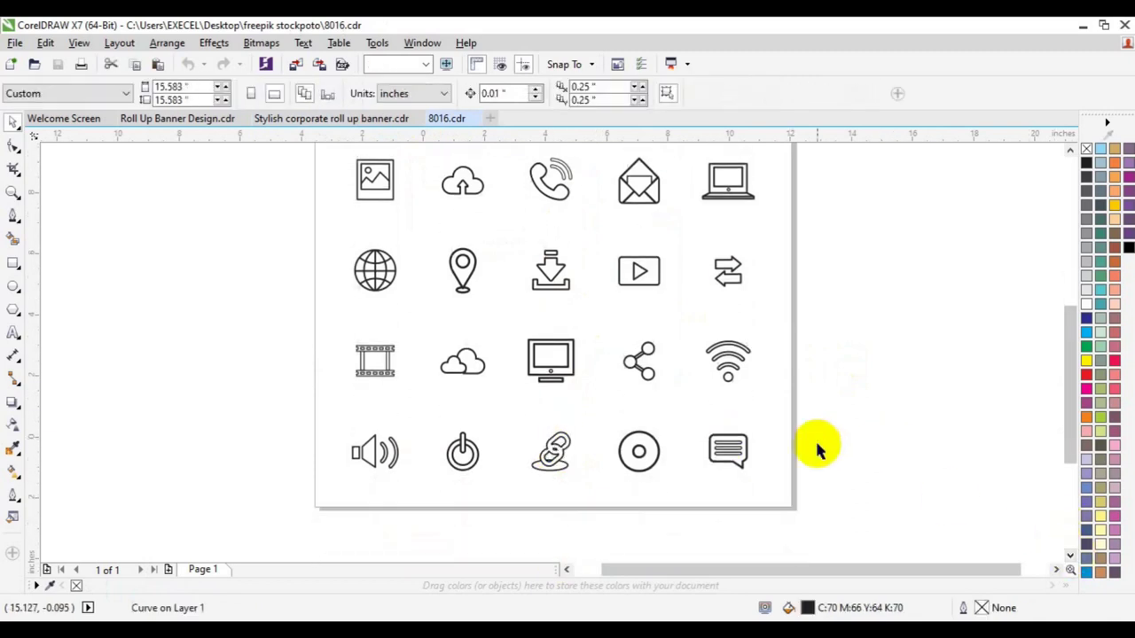
{"action": "left_click_drag", "start_coordinate": [609, 537], "coordinate": [505, 416]}
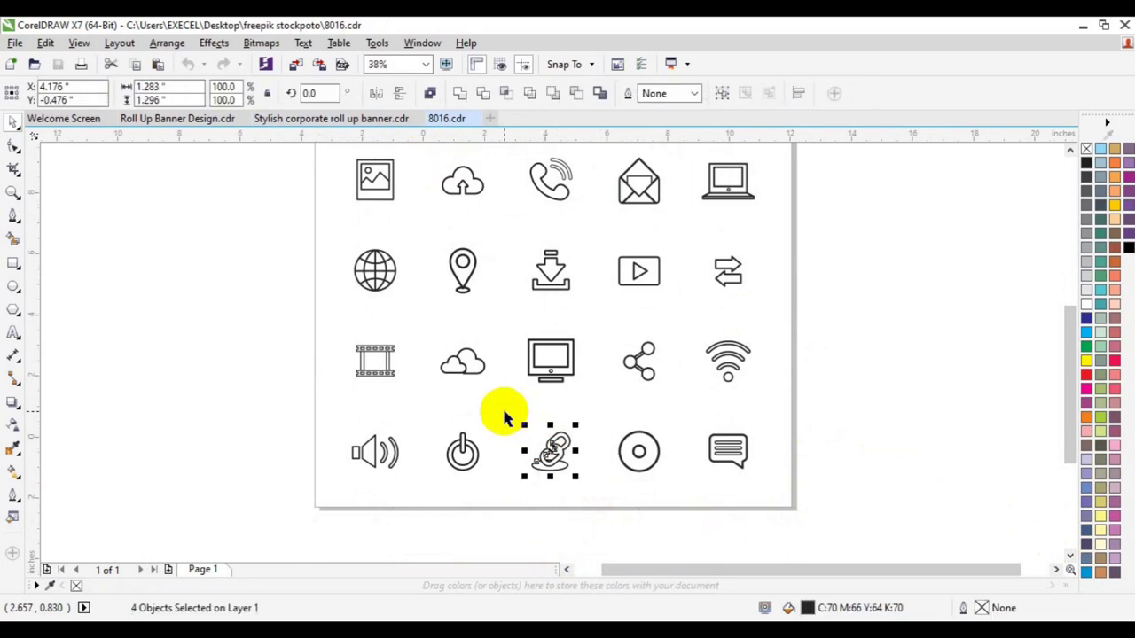
{"action": "key", "text": "ctrl+g"}
{"action": "left_click_drag", "start_coordinate": [552, 451], "coordinate": [190, 413]}
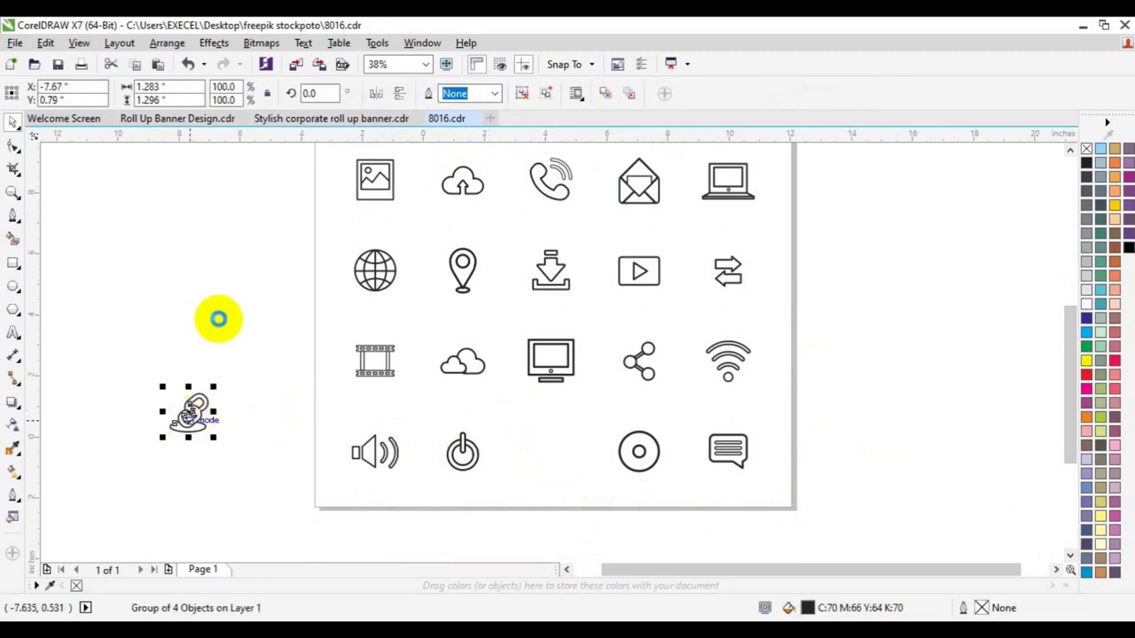
Paste the chain-link icon into the banner document and place it on the page's lower left, above the yellow bar.
{"action": "left_click", "coordinate": [311, 119]}
{"action": "key", "text": "ctrl+v"}
{"action": "left_click_drag", "start_coordinate": [312, 337], "coordinate": [450, 451]}
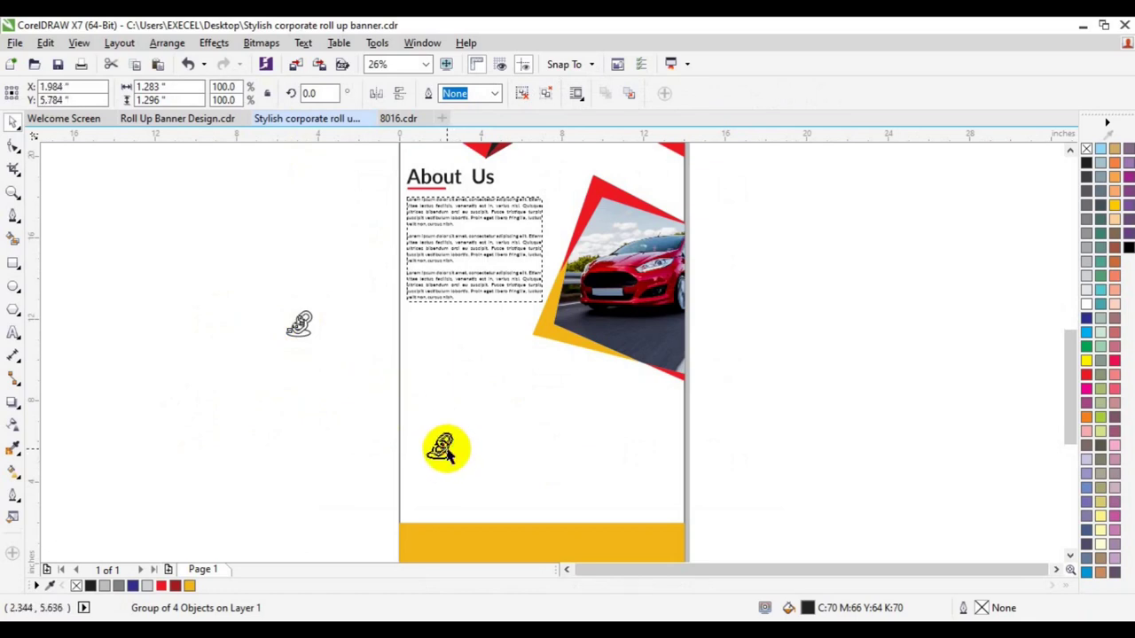
{"action": "left_click", "coordinate": [309, 476]}
Fill the chain-link icon with red and move it slightly up and left on the page.
{"action": "left_click", "coordinate": [438, 448]}
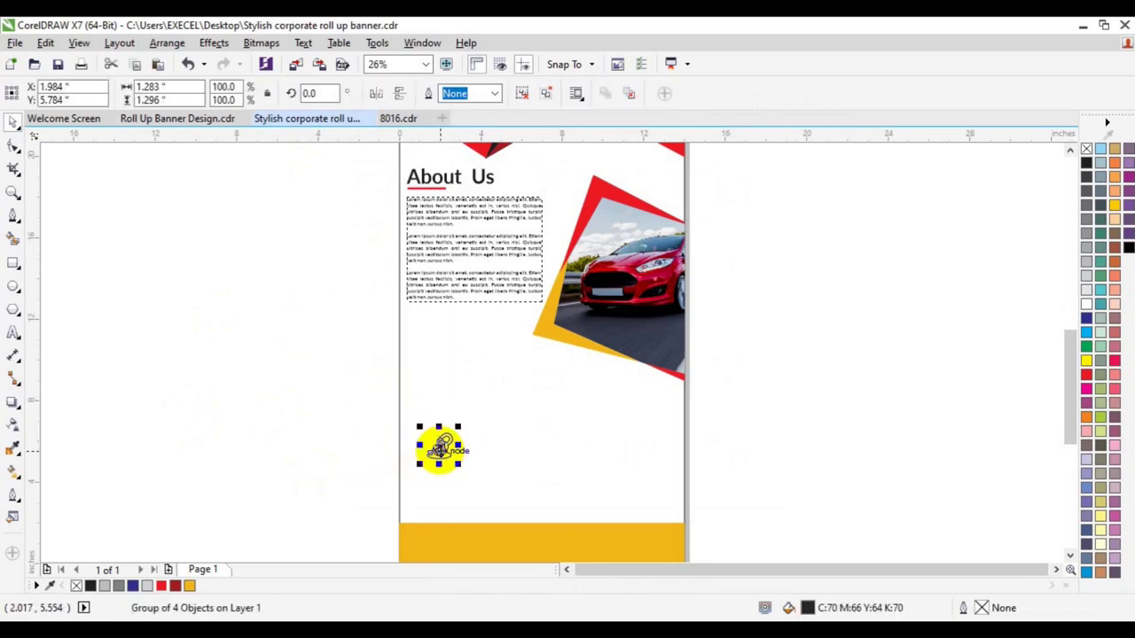
{"action": "left_click", "coordinate": [160, 585]}
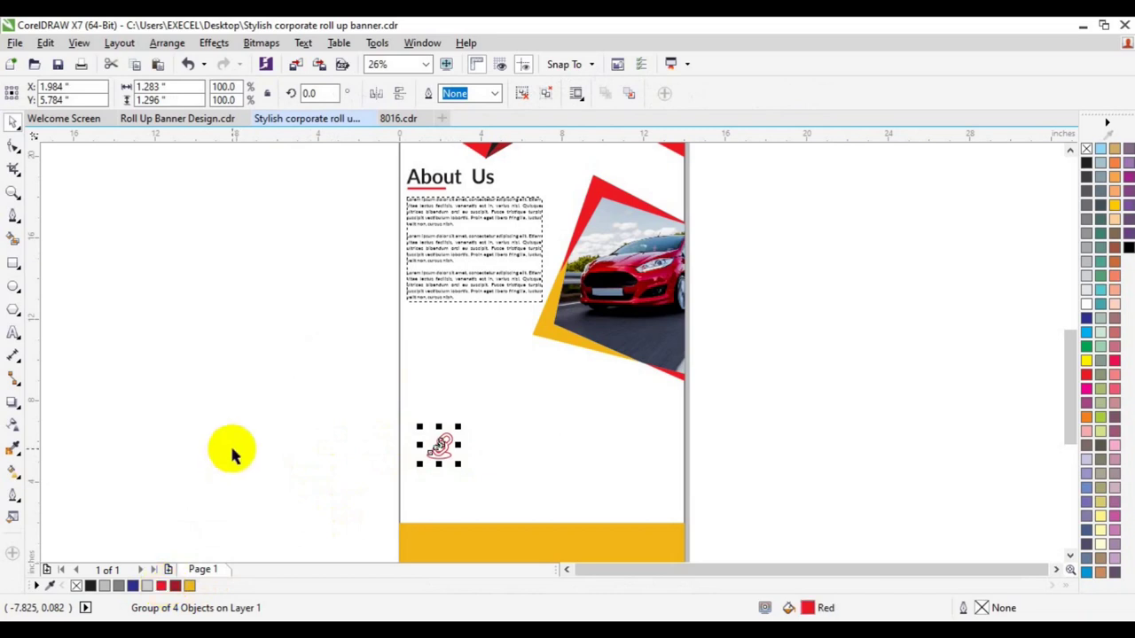
{"action": "left_click", "coordinate": [233, 454]}
{"action": "left_click", "coordinate": [440, 449]}
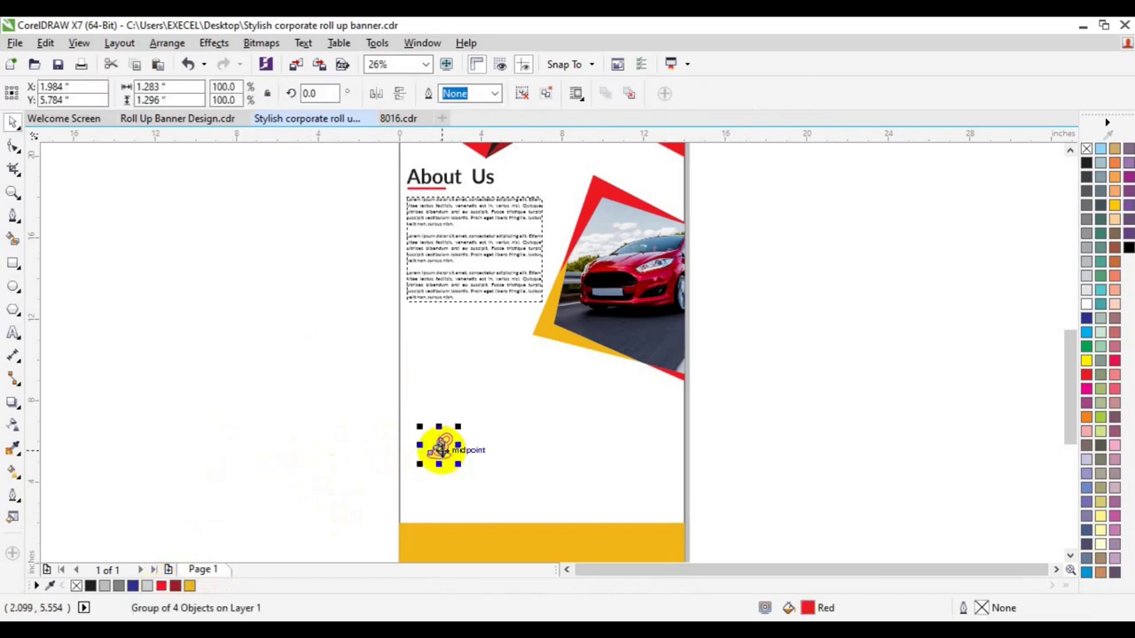
{"action": "left_click_drag", "start_coordinate": [440, 449], "coordinate": [442, 432]}
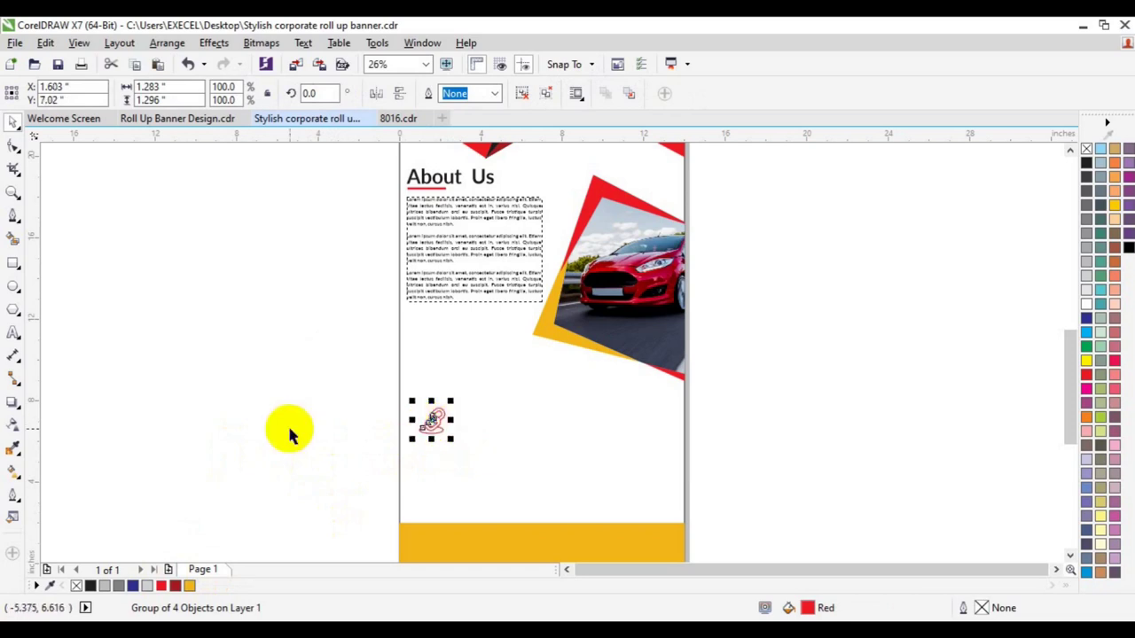
{"action": "left_click", "coordinate": [289, 429]}
Add the artistic text "GRAPHIC DESIGN" directly below the chain-link icon.
{"action": "left_click", "coordinate": [14, 193]}
{"action": "left_click", "coordinate": [437, 427]}
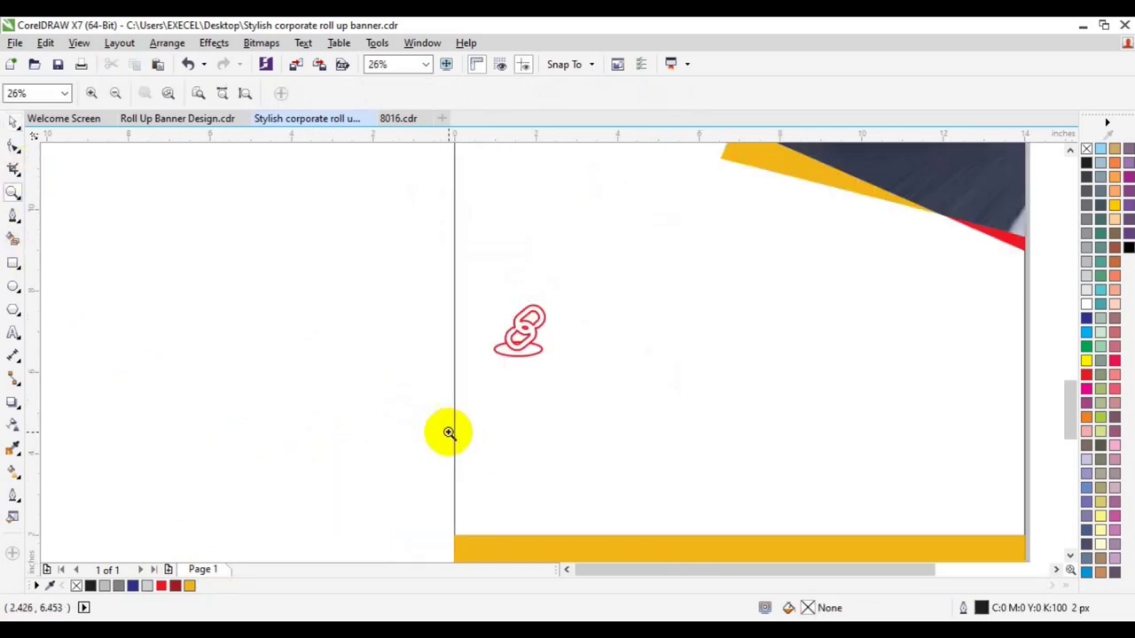
{"action": "key", "text": "space"}
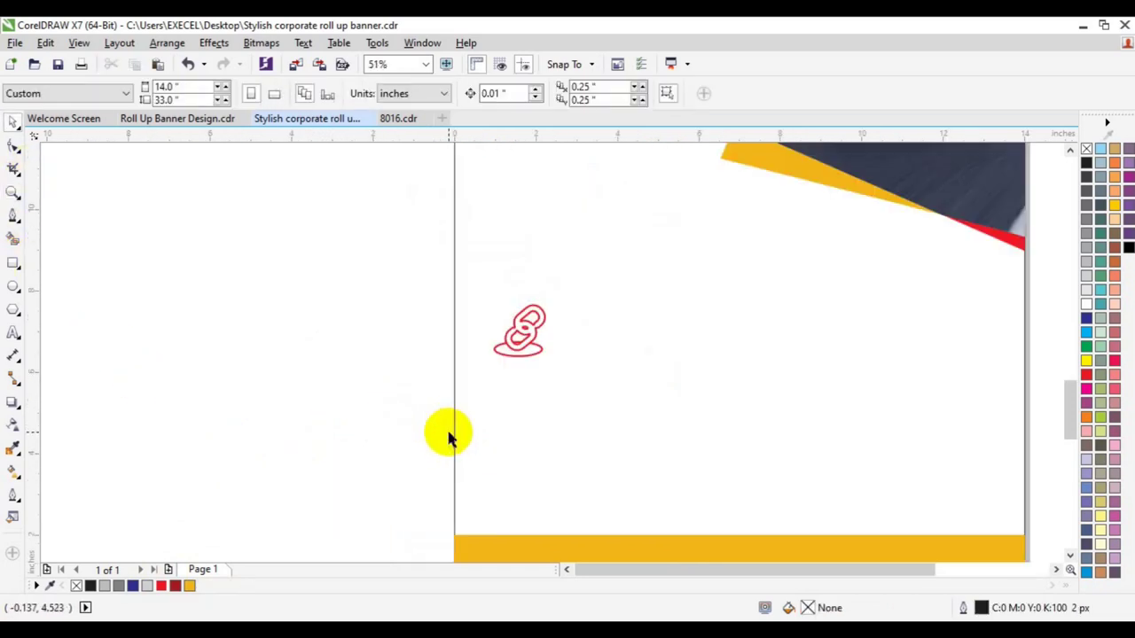
{"action": "left_click", "coordinate": [12, 334]}
{"action": "left_click", "coordinate": [483, 374]}
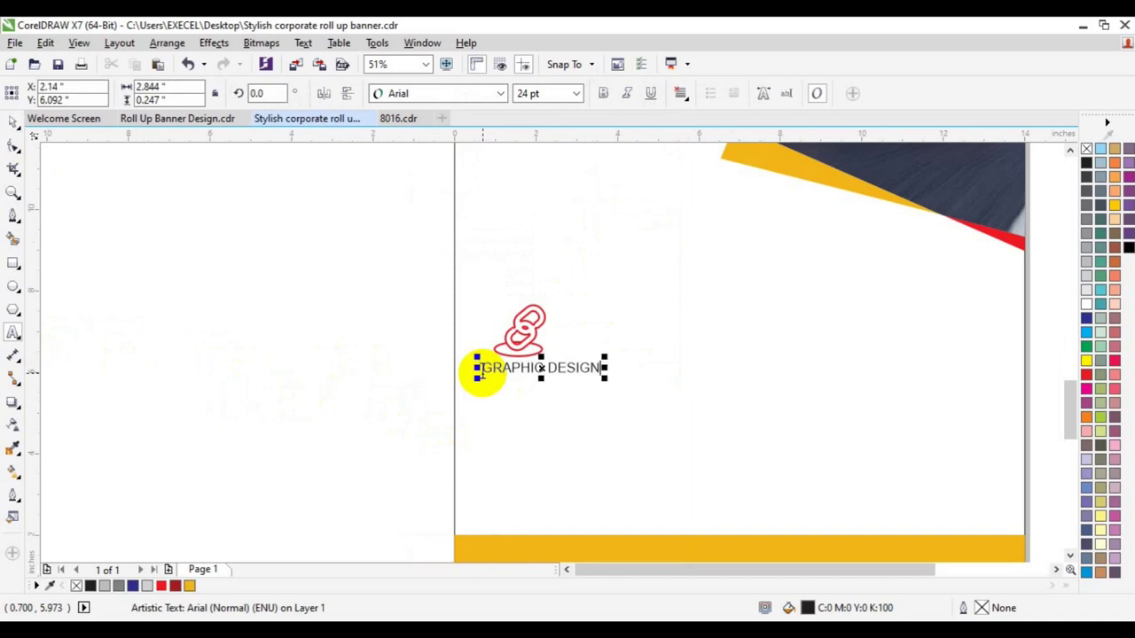
Set the "GRAPHIC DESIGN" label in Lato Black at 16 pt and centre it horizontally with the chain-link icon.
{"action": "key", "text": "ctrl+a"}
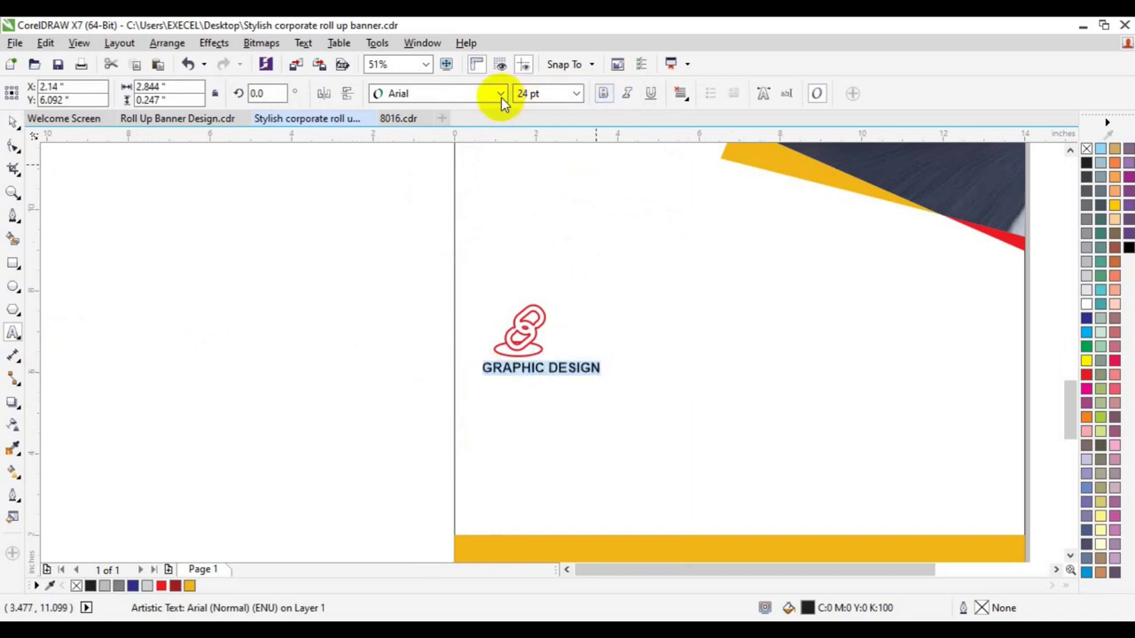
{"action": "left_click", "coordinate": [501, 94]}
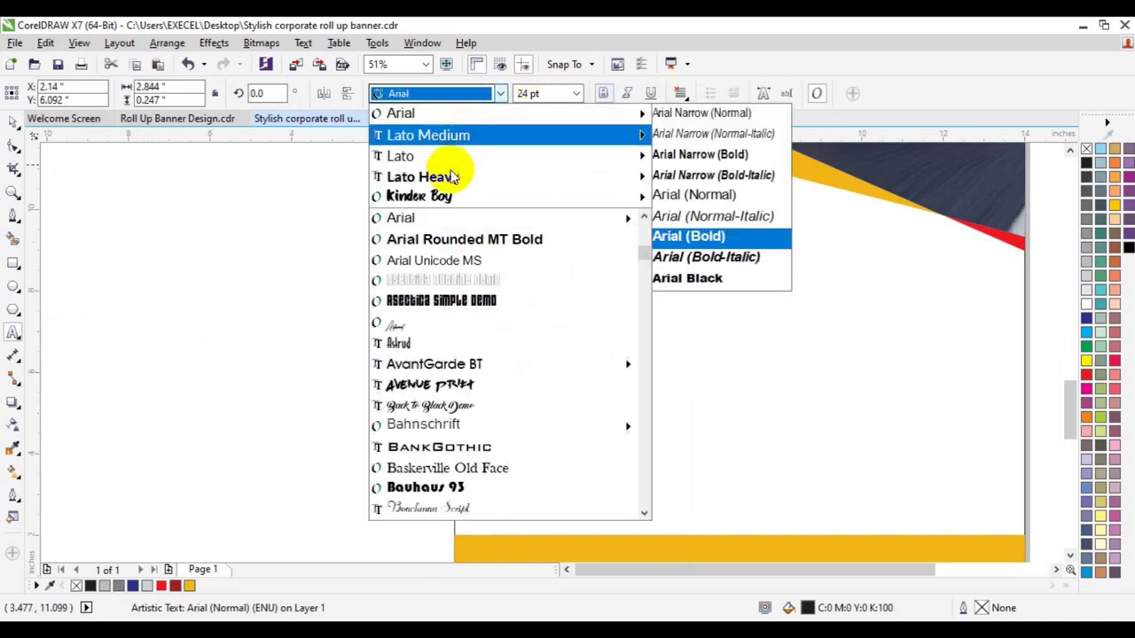
{"action": "mouse_move", "coordinate": [451, 182]}
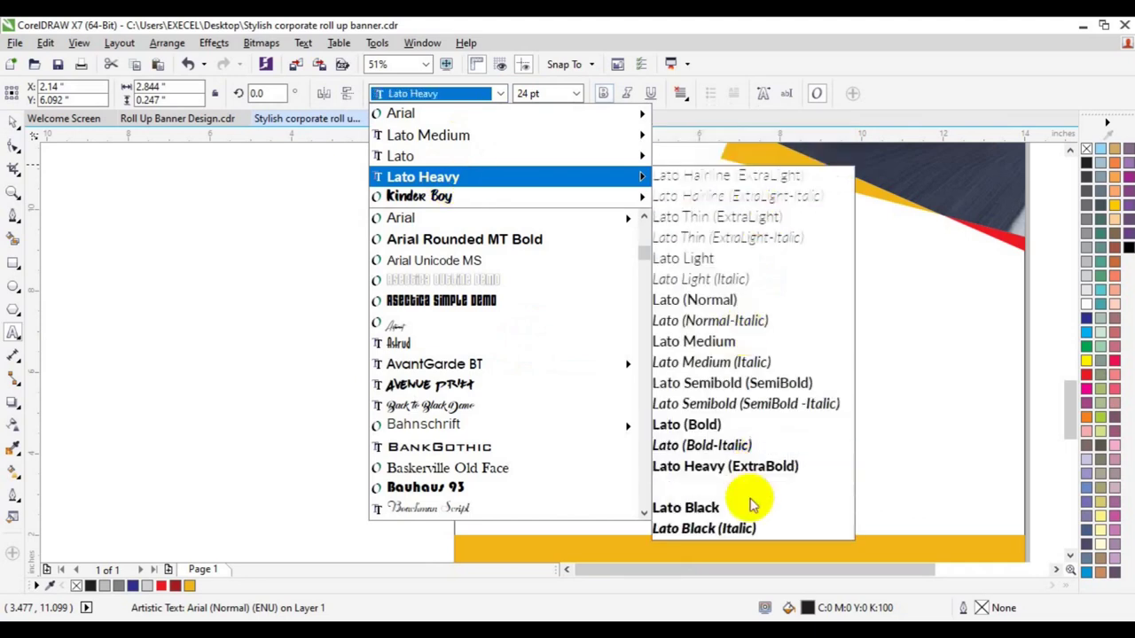
{"action": "left_click", "coordinate": [747, 511]}
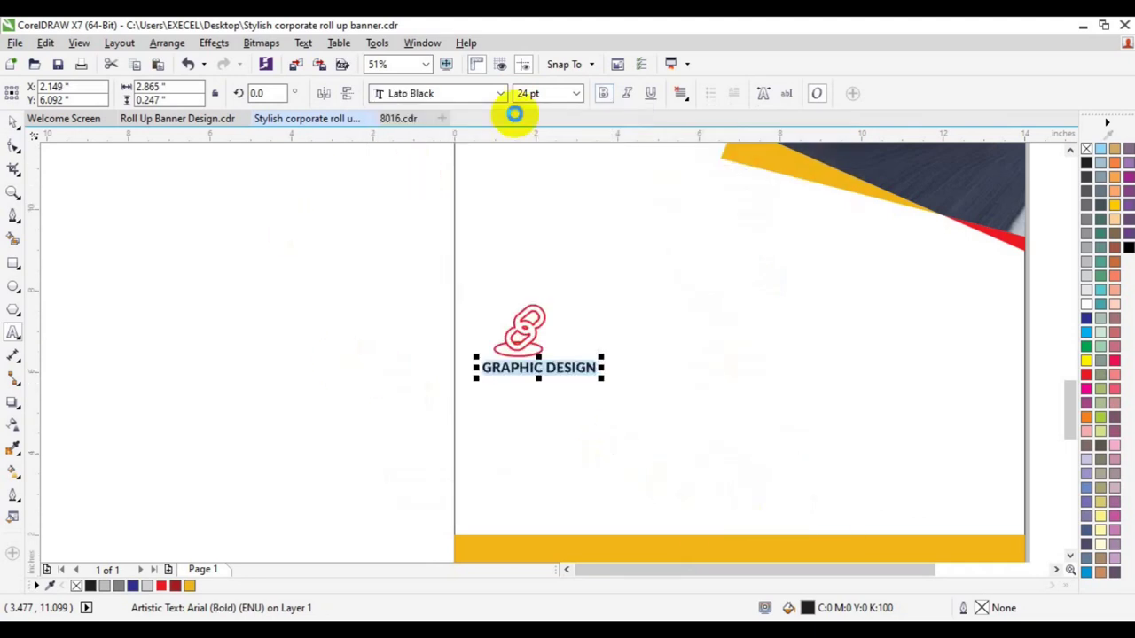
{"action": "double_click", "coordinate": [528, 94]}
{"action": "type", "text": "12"}
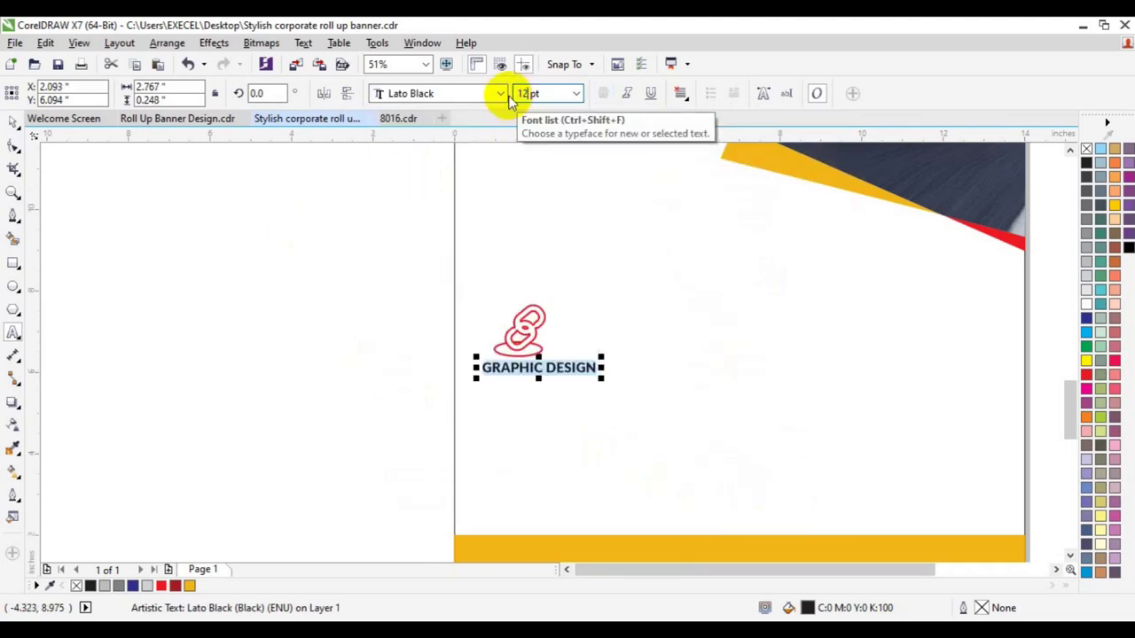
{"action": "key", "text": "Return"}
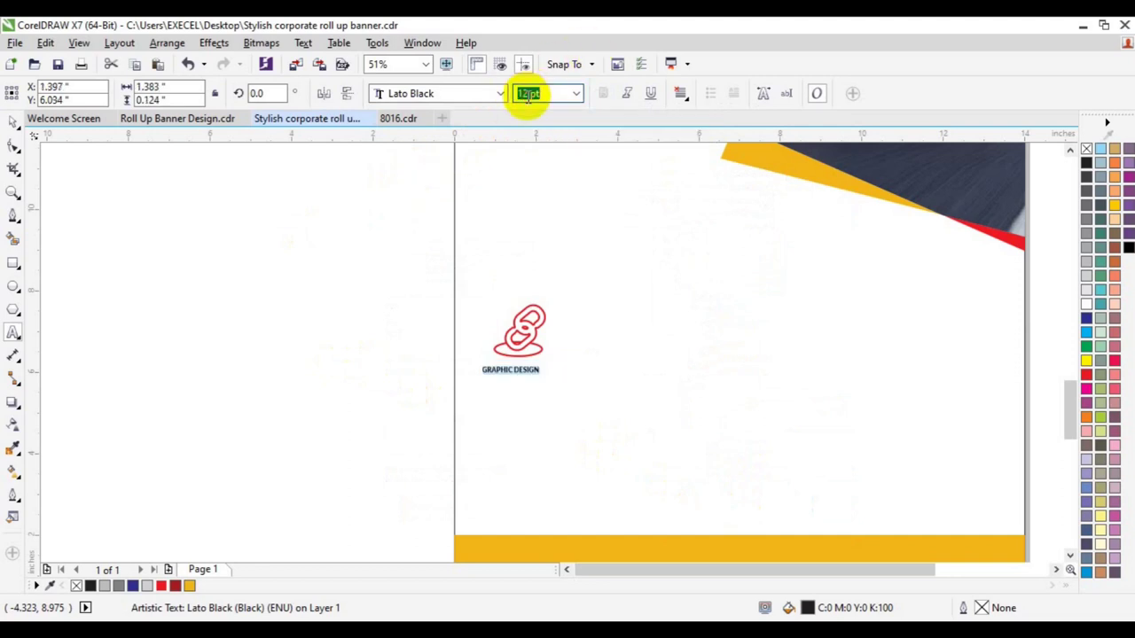
{"action": "type", "text": "16"}
{"action": "left_click", "coordinate": [13, 120]}
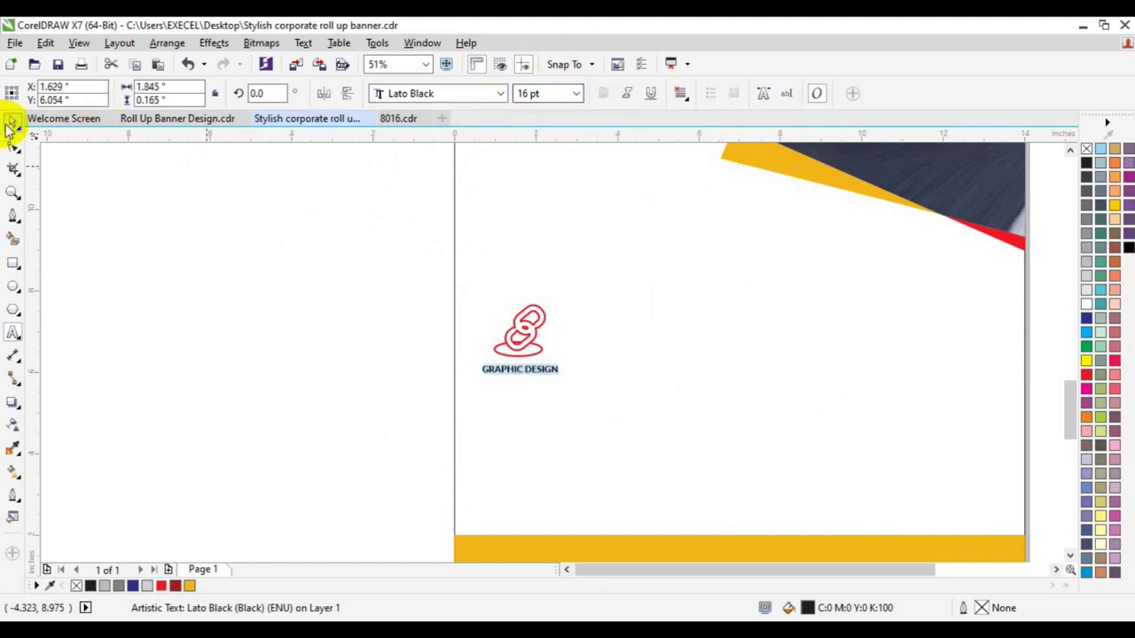
{"action": "left_click", "coordinate": [529, 343], "text": "shift"}
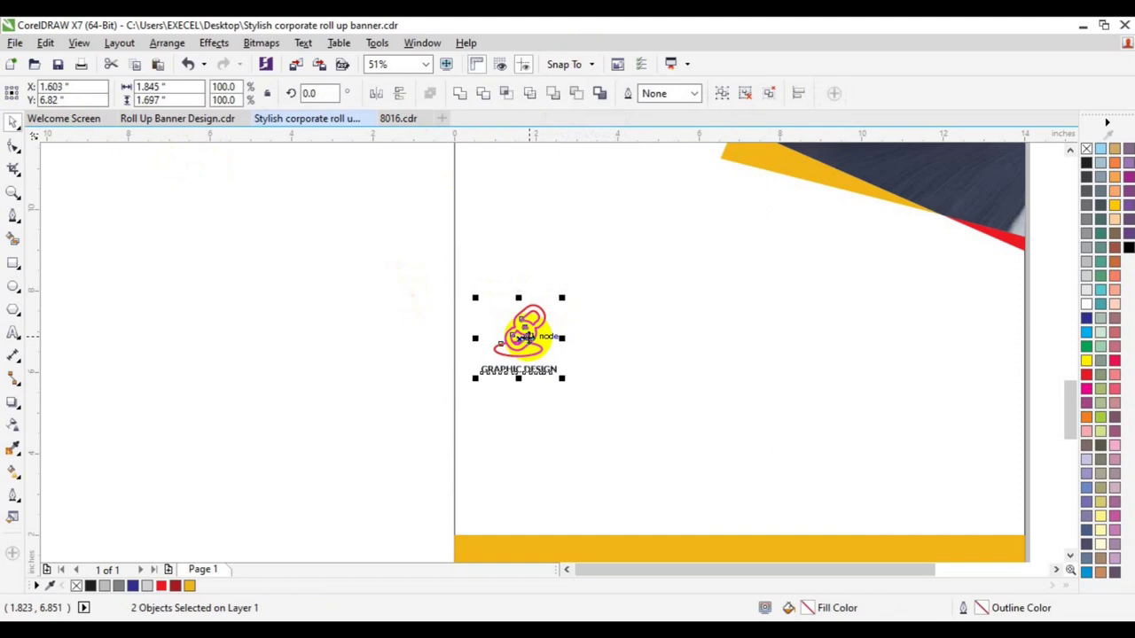
{"action": "left_click", "coordinate": [342, 375]}
Add a paragraph text frame about 3.8 by 1.65 inches below the label and fill it with the Lorem ipsum passage copied from Notepad.
{"action": "left_click", "coordinate": [13, 334]}
{"action": "left_click_drag", "start_coordinate": [477, 390], "coordinate": [632, 458]}
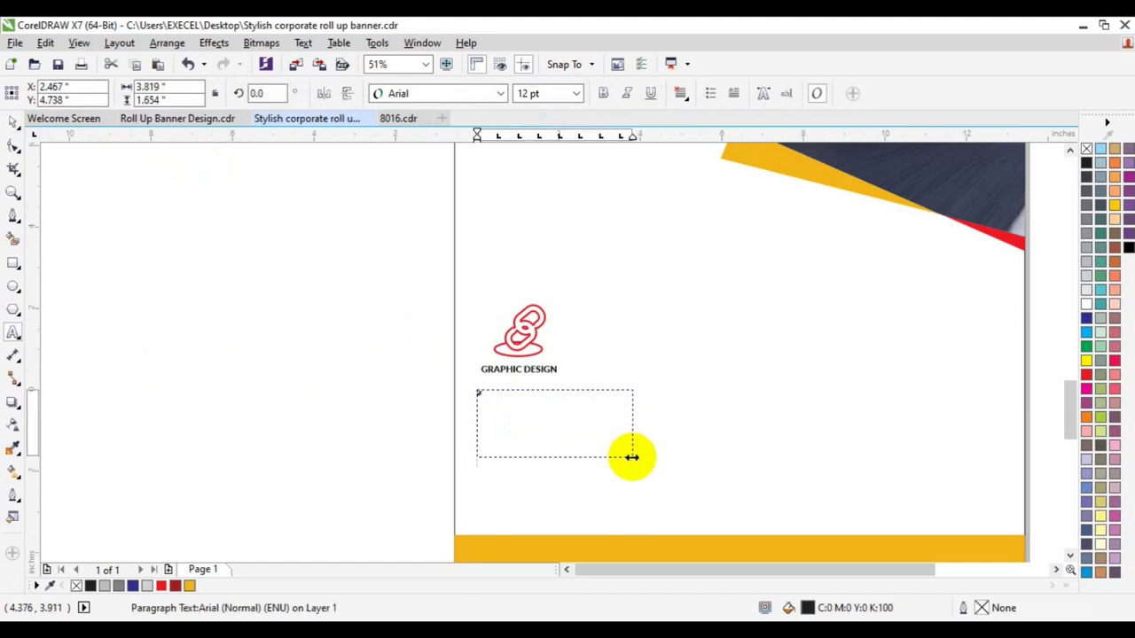
{"action": "left_click", "coordinate": [787, 631]}
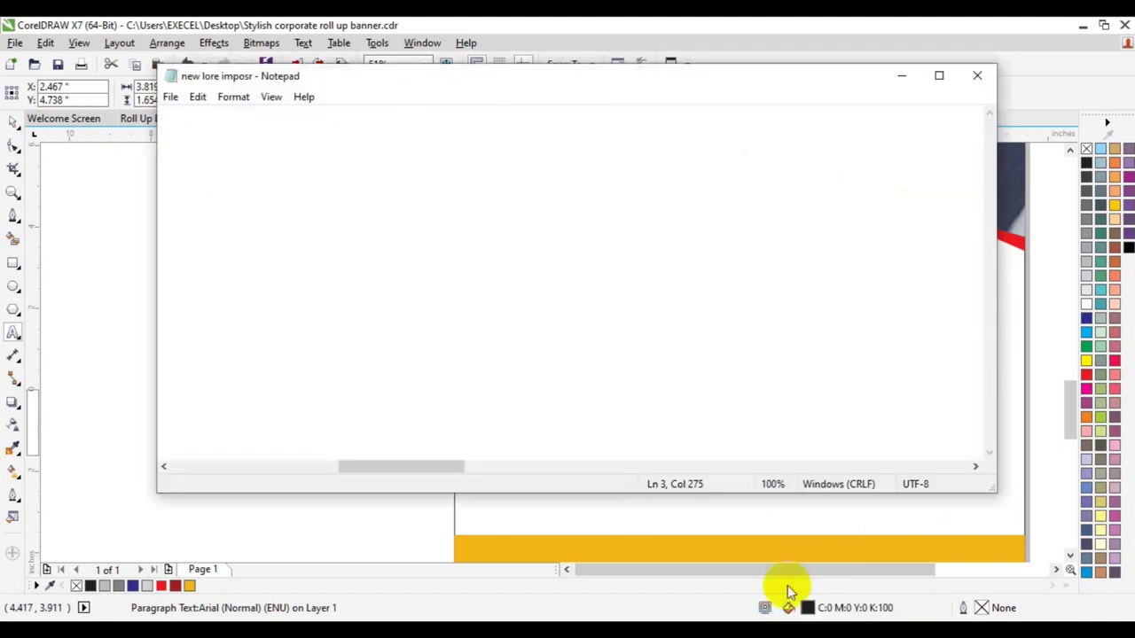
{"action": "right_click", "coordinate": [487, 148]}
{"action": "left_click", "coordinate": [530, 203]}
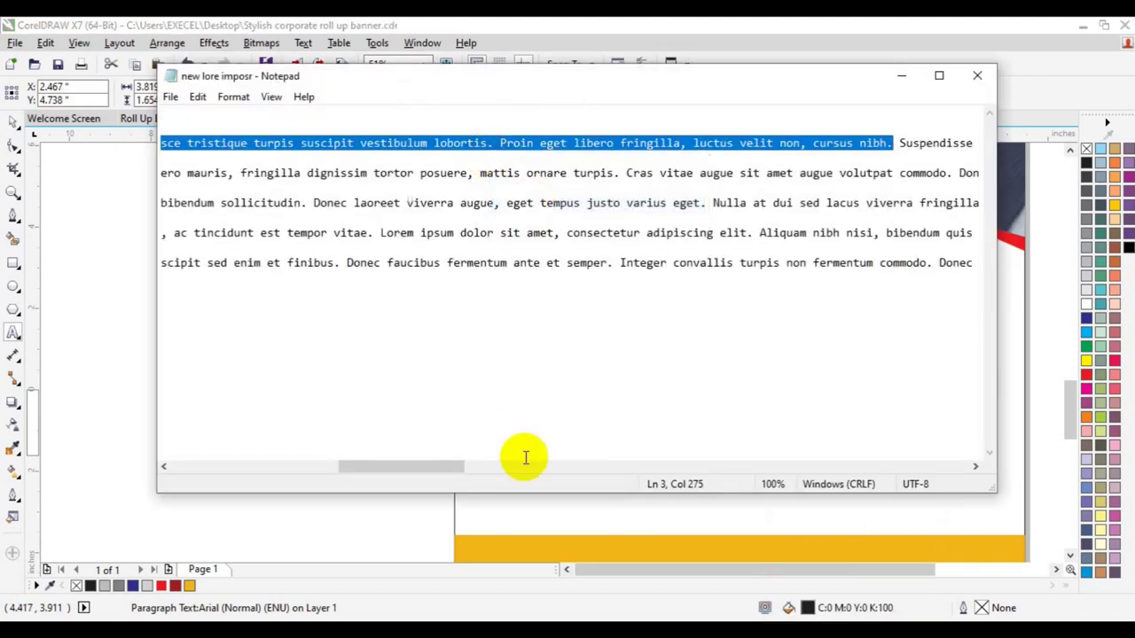
{"action": "left_click", "coordinate": [534, 516]}
{"action": "left_click", "coordinate": [518, 416]}
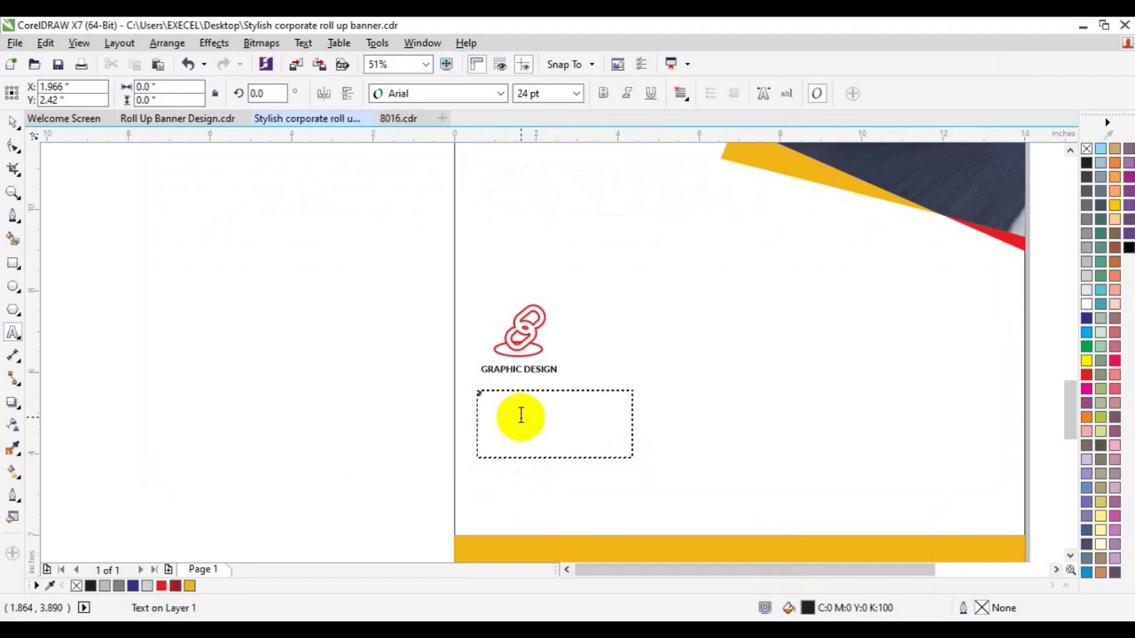
{"action": "key", "text": "ctrl+v"}
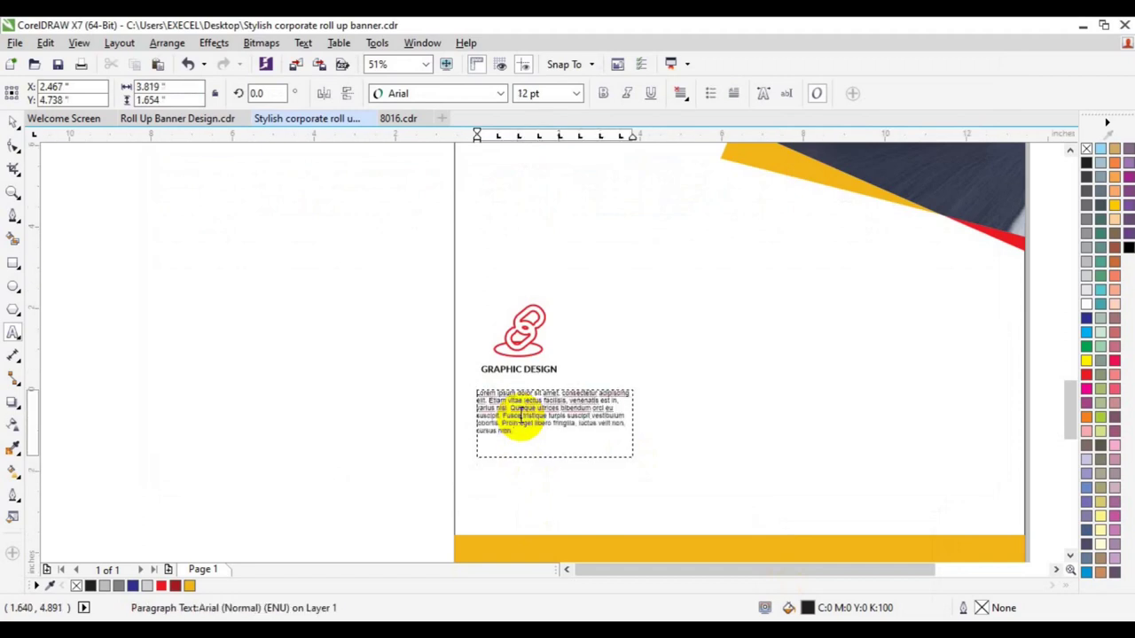
Set the Lorem ipsum paragraph in Lato Medium with centre alignment and widen its frame leftward to about 3.96 inches.
{"action": "key", "text": "ctrl+a"}
{"action": "left_click", "coordinate": [502, 94]}
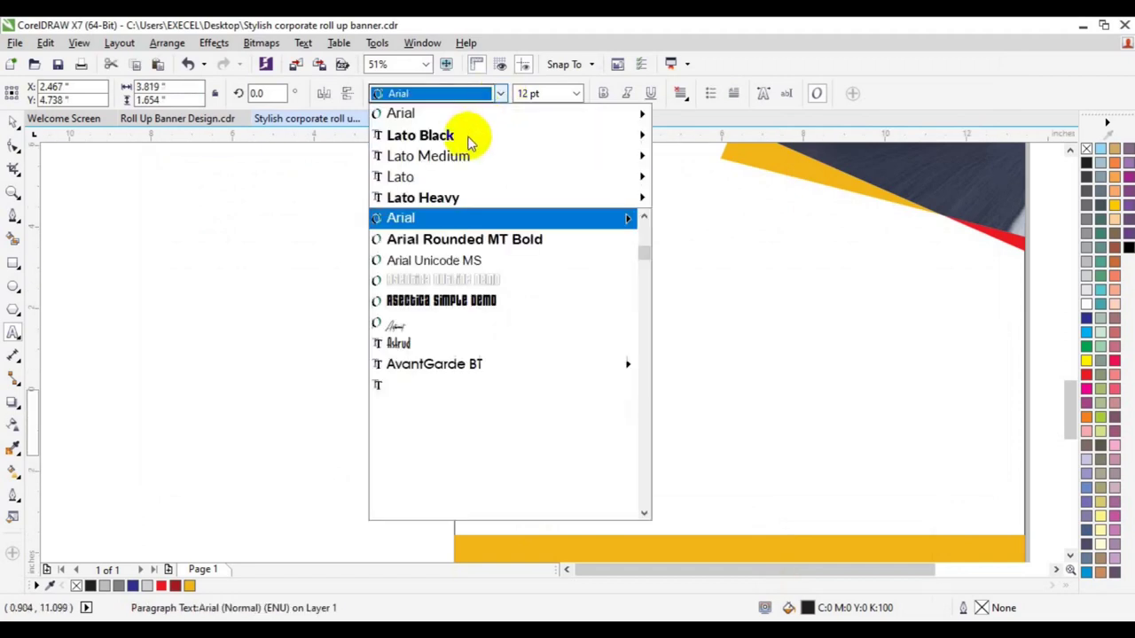
{"action": "mouse_move", "coordinate": [497, 177]}
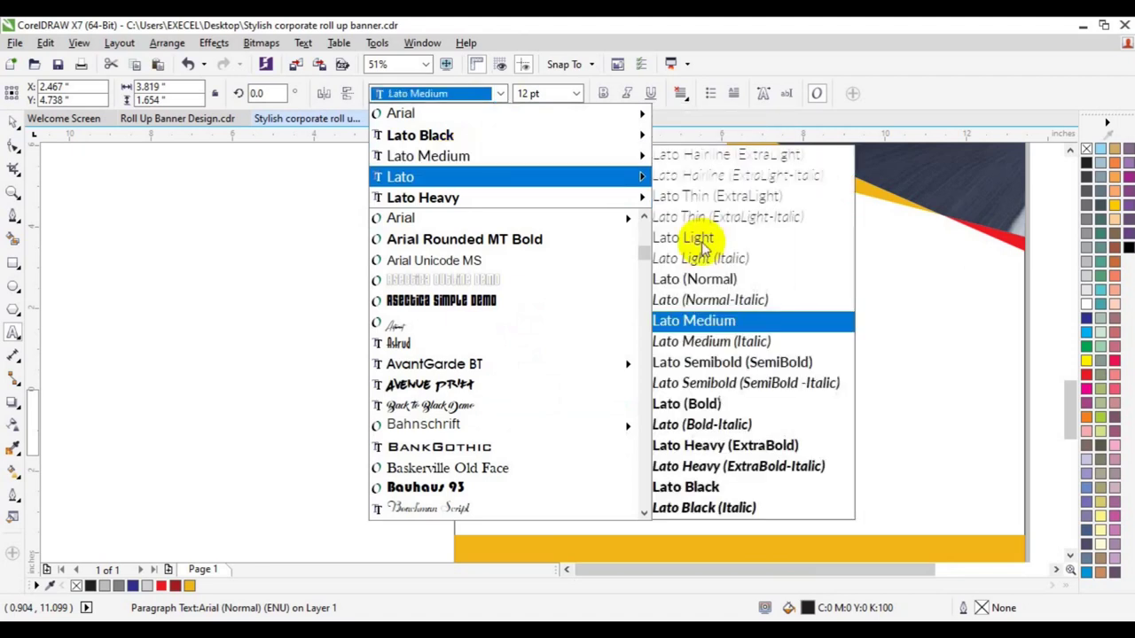
{"action": "left_click", "coordinate": [726, 343]}
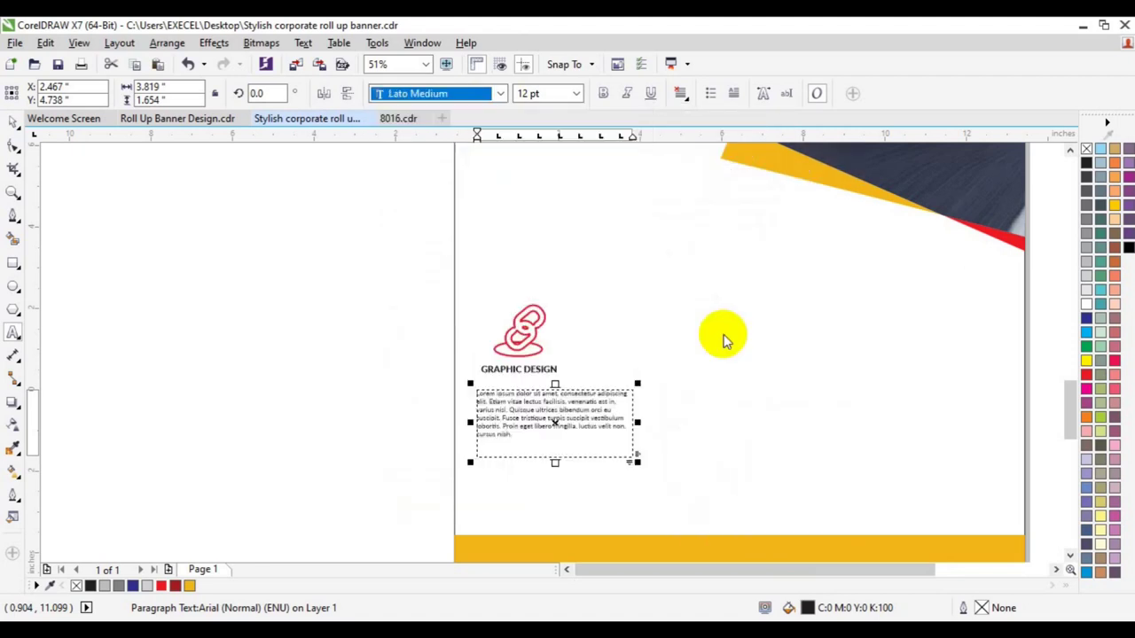
{"action": "left_click", "coordinate": [681, 94]}
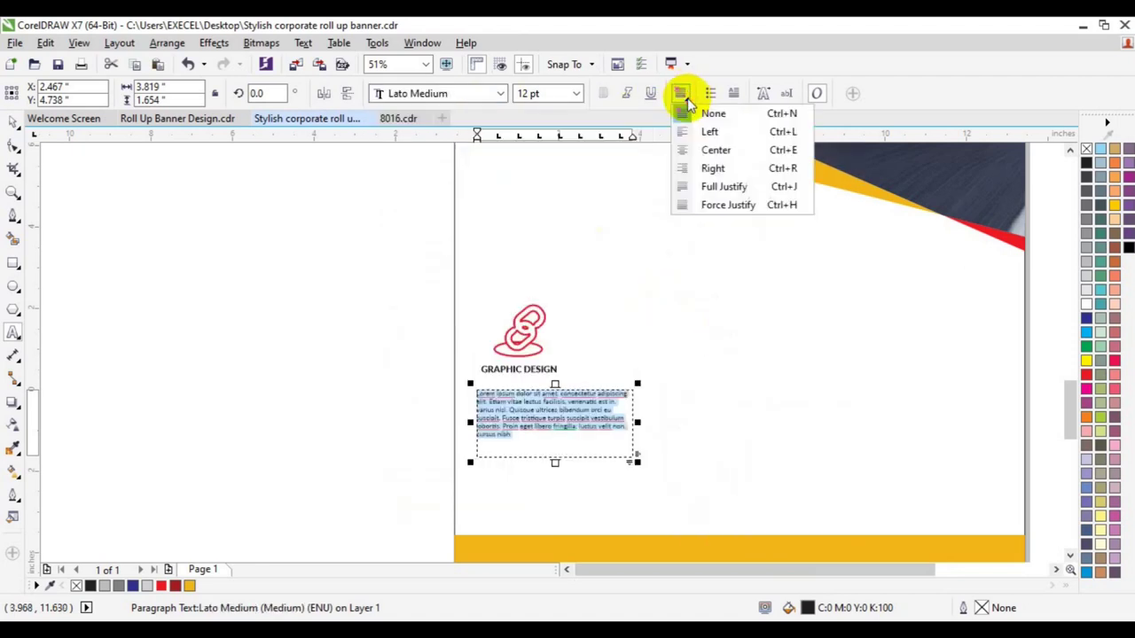
{"action": "left_click", "coordinate": [716, 150]}
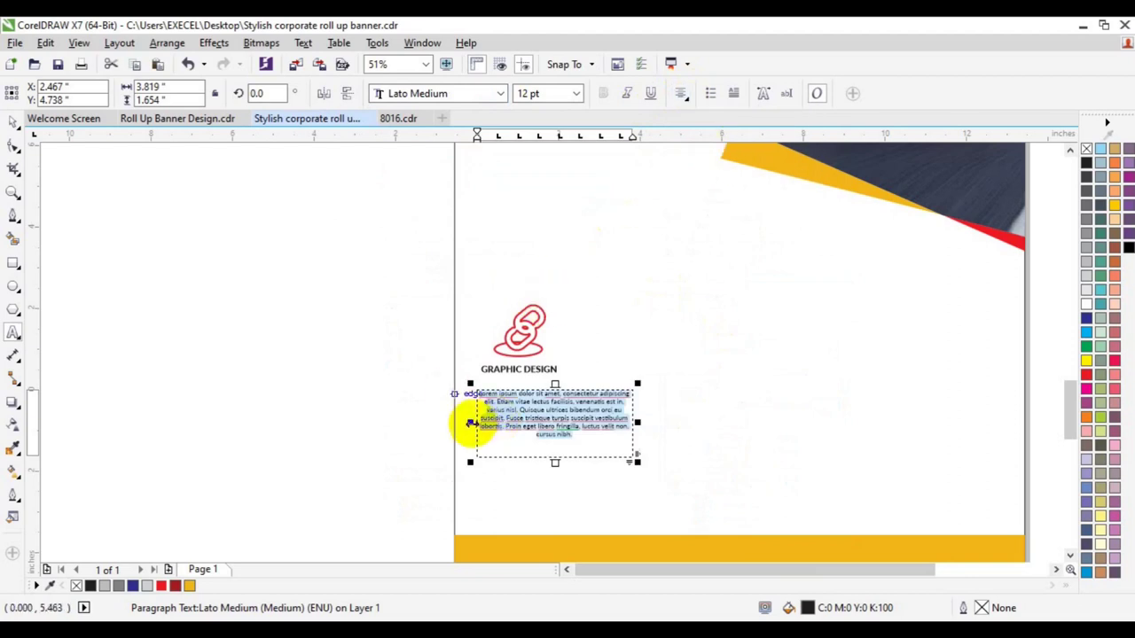
{"action": "left_click_drag", "start_coordinate": [471, 423], "coordinate": [465, 424]}
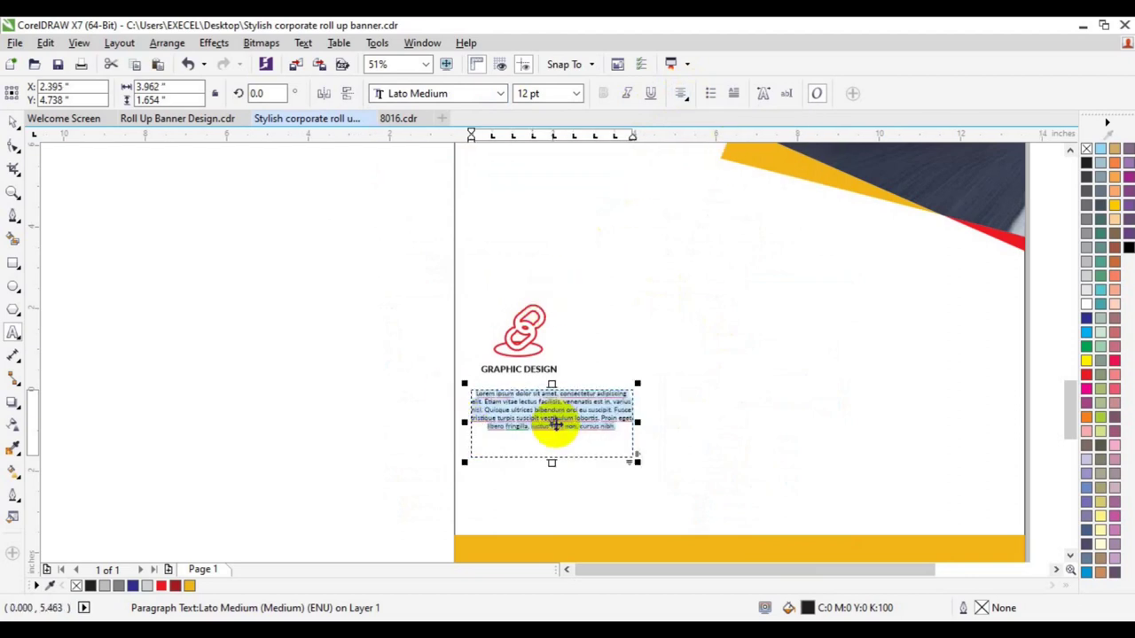
{"action": "left_click", "coordinate": [615, 418]}
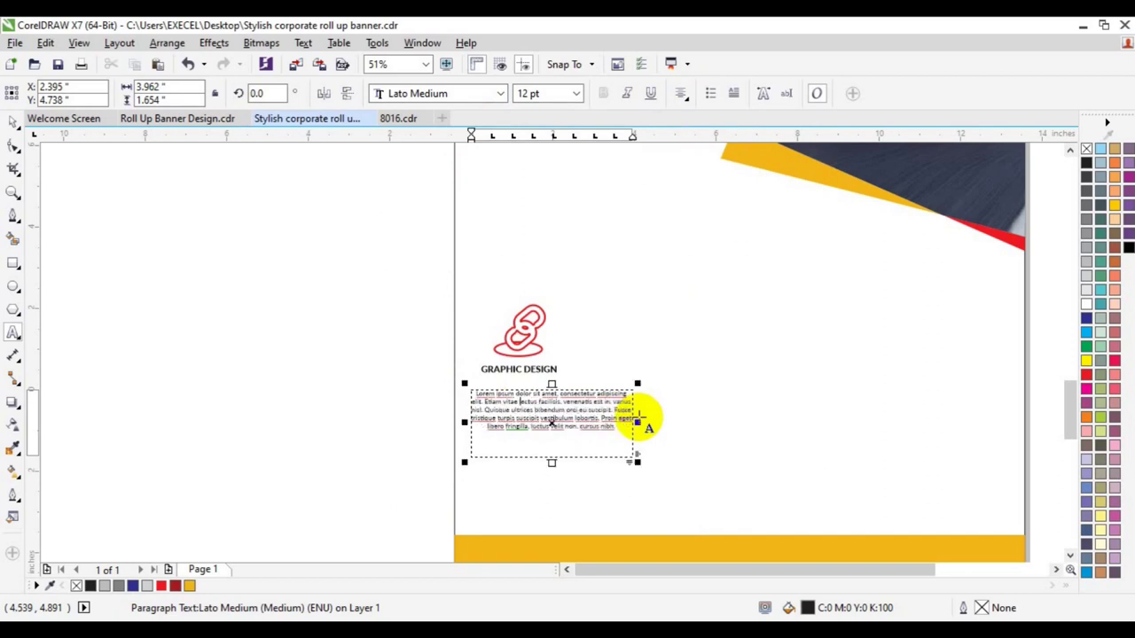
Group the chain-link icon with its "GRAPHIC DESIGN" label and centre the group horizontally over the Lorem ipsum paragraph.
{"action": "left_click", "coordinate": [13, 124]}
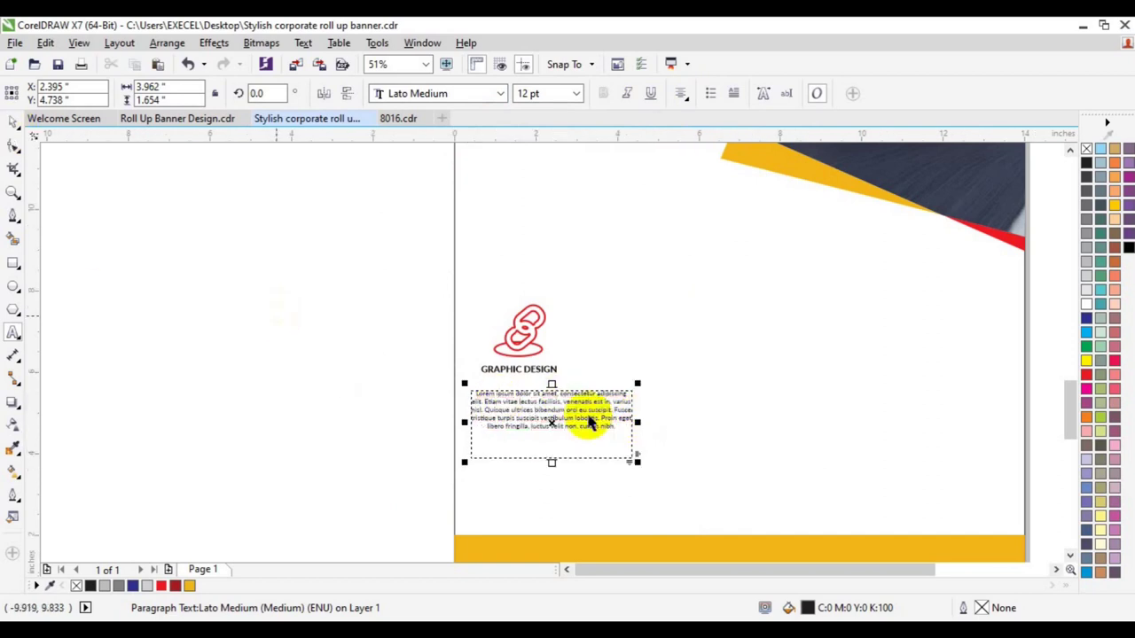
{"action": "left_click_drag", "start_coordinate": [532, 330], "coordinate": [521, 373]}
{"action": "left_click", "coordinate": [521, 335]}
{"action": "left_click", "coordinate": [521, 335], "text": "shift"}
{"action": "key", "text": "ctrl+g"}
{"action": "left_click", "coordinate": [550, 428], "text": "shift"}
{"action": "key", "text": "ctrl+g"}
{"action": "key", "text": "c"}
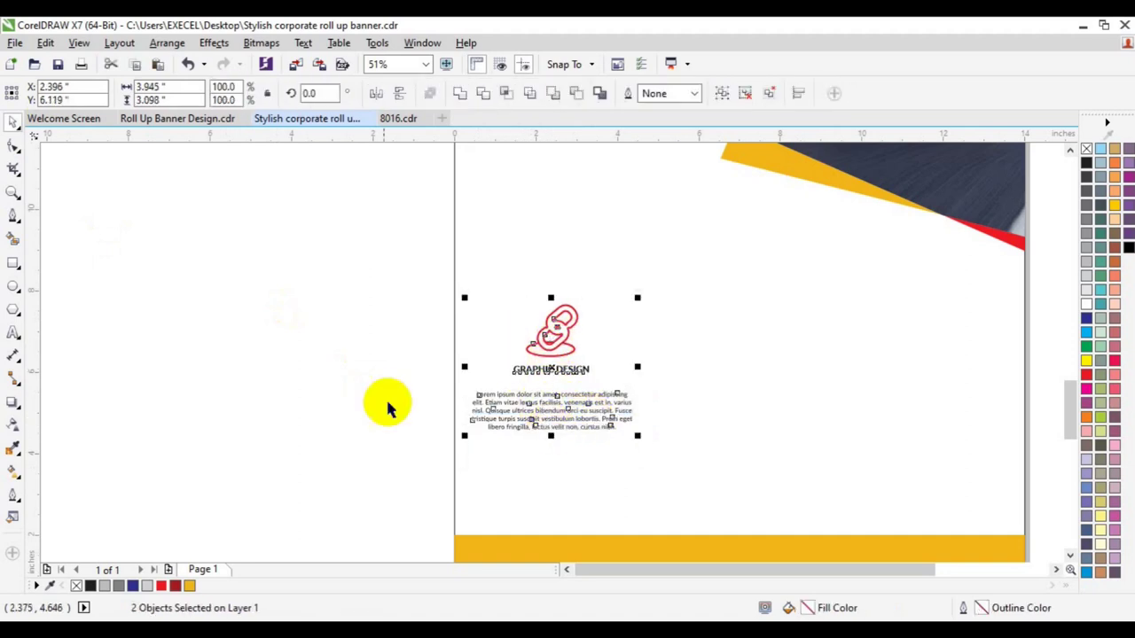
{"action": "left_click", "coordinate": [384, 401]}
Move the paragraph up closer to the label and group it with the icon and label as one service block.
{"action": "left_click", "coordinate": [564, 412]}
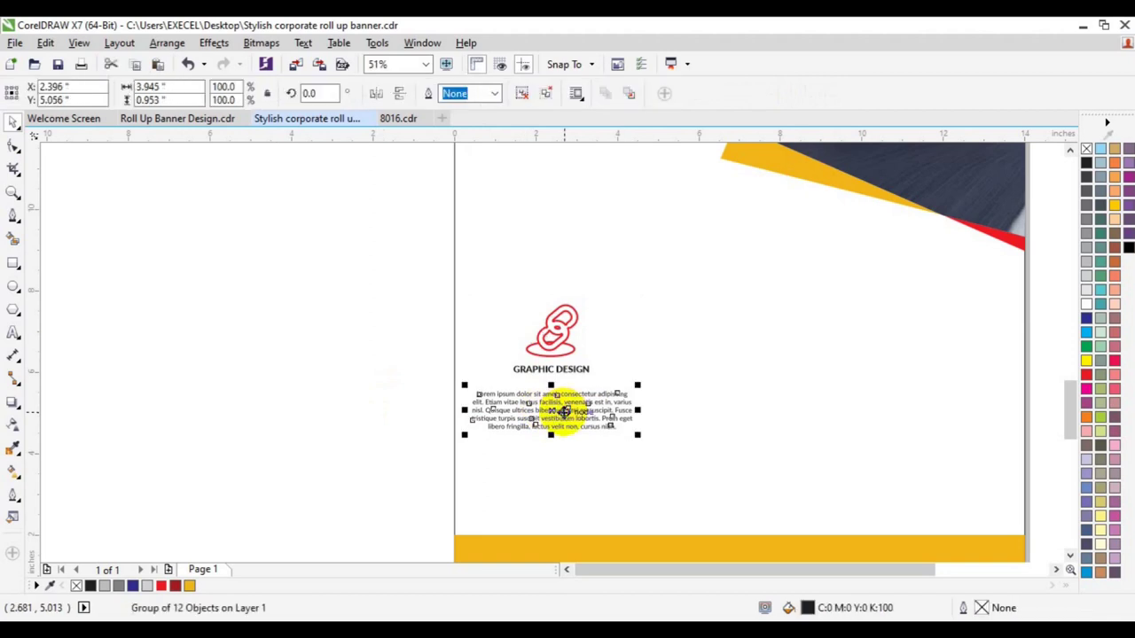
{"action": "left_click_drag", "start_coordinate": [564, 412], "coordinate": [563, 405]}
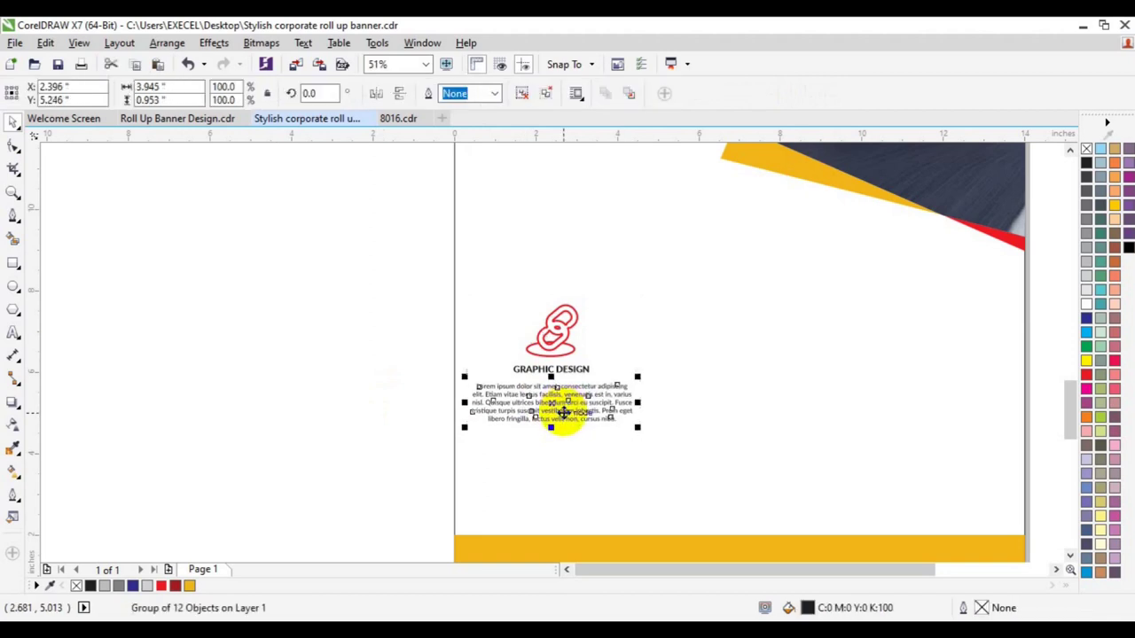
{"action": "left_click", "coordinate": [552, 342], "text": "shift"}
{"action": "key", "text": "ctrl+g"}
Place a copy of the service block about 5.1 inches to the right and repeat the duplication for a third block.
{"action": "left_click_drag", "start_coordinate": [554, 346], "coordinate": [777, 343]}
{"action": "key", "text": "ctrl+z"}
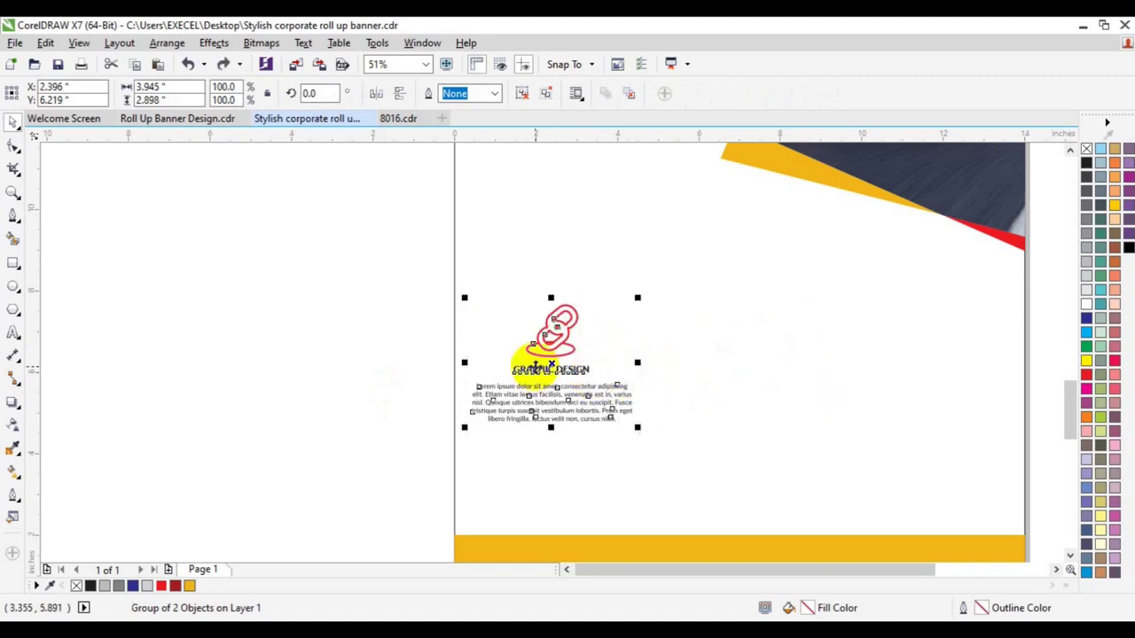
{"action": "left_click_drag", "start_coordinate": [542, 368], "coordinate": [753, 345]}
{"action": "key", "text": "ctrl+r"}
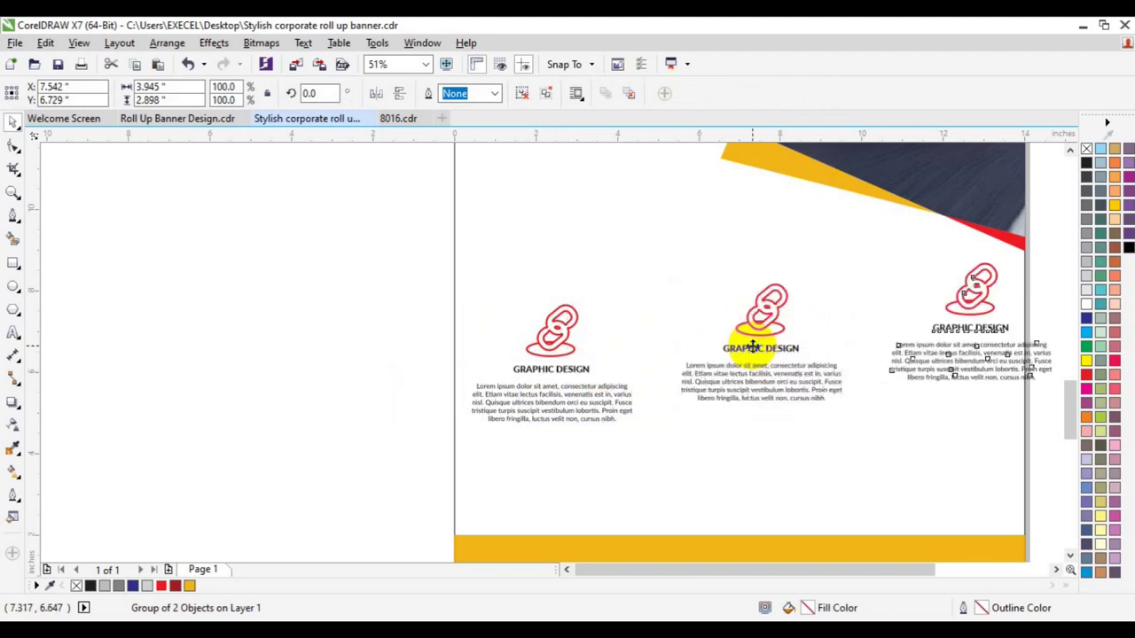
Align the two copied service blocks at the same height as the original and group all three into one row.
{"action": "left_click", "coordinate": [757, 354], "text": "shift"}
{"action": "key", "text": "e"}
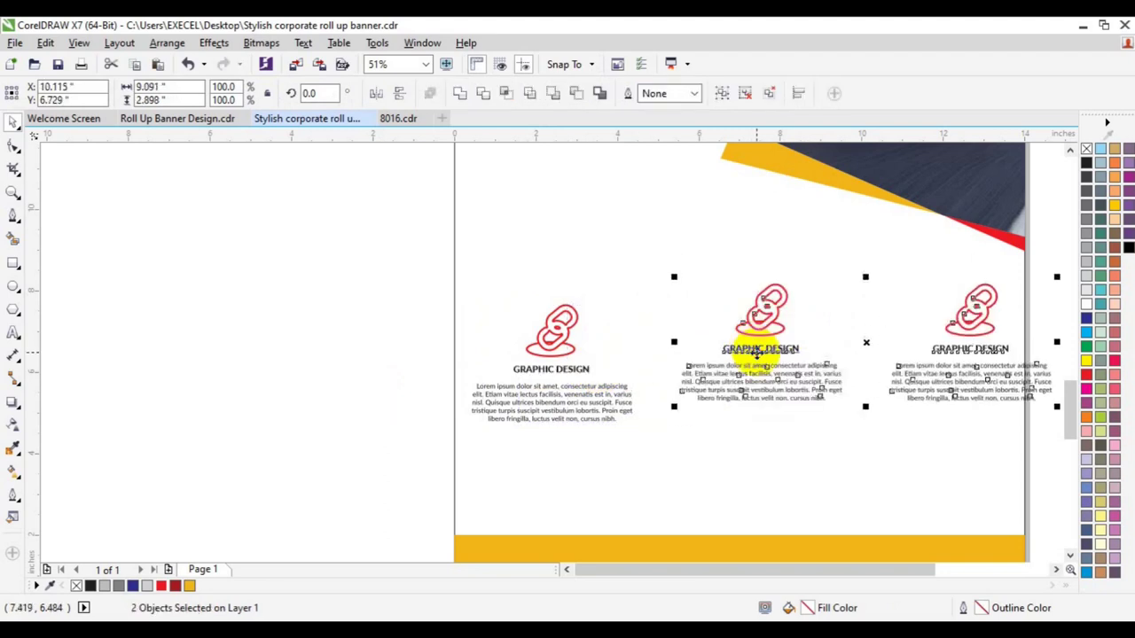
{"action": "key", "text": "ctrl+g"}
{"action": "left_click", "coordinate": [594, 394], "text": "shift"}
{"action": "key", "text": "e"}
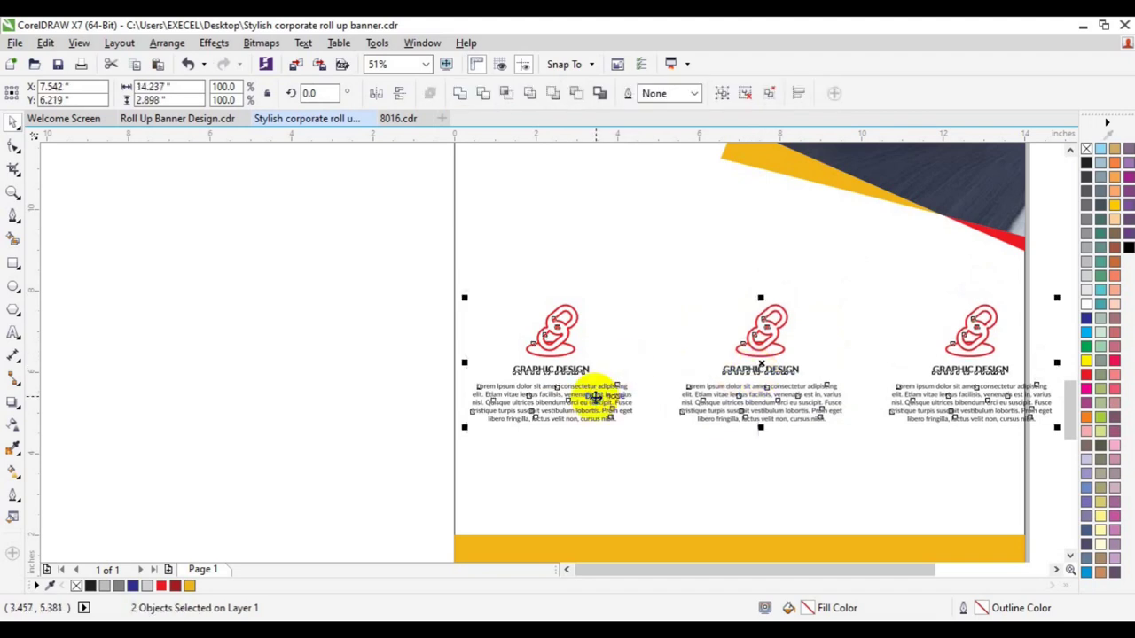
{"action": "key", "text": "ctrl+g"}
Scale the row of service blocks down to fit within the page width and centre it horizontally on the page.
{"action": "key", "text": "Delete"}
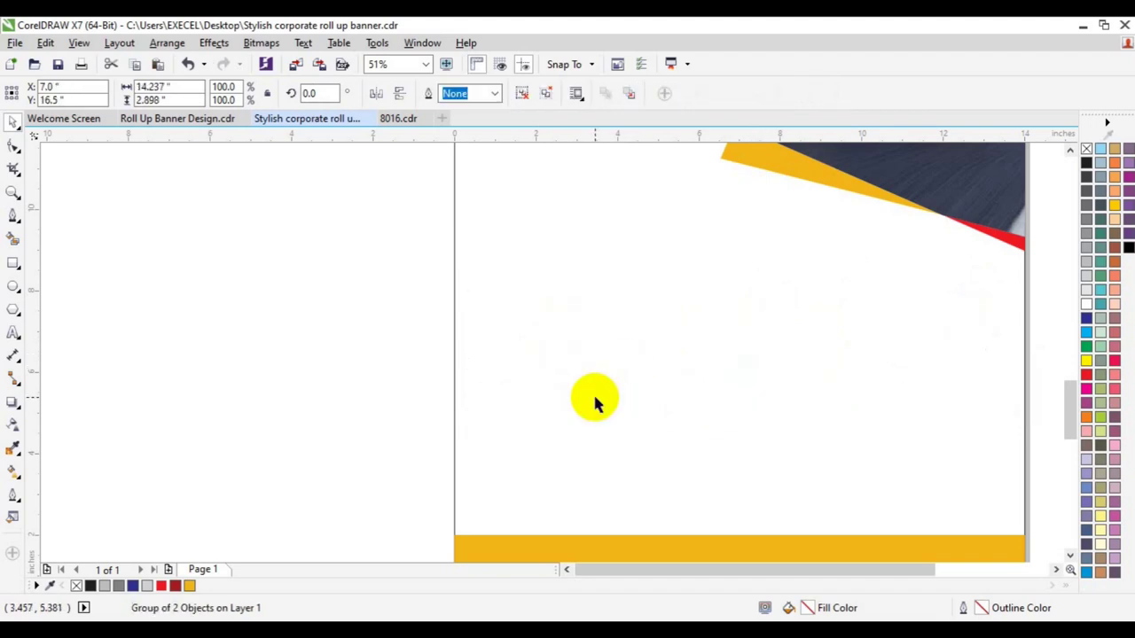
{"action": "key", "text": "ctrl+z"}
{"action": "left_click_drag", "start_coordinate": [1056, 429], "coordinate": [1018, 424]}
{"action": "left_click", "coordinate": [977, 477]}
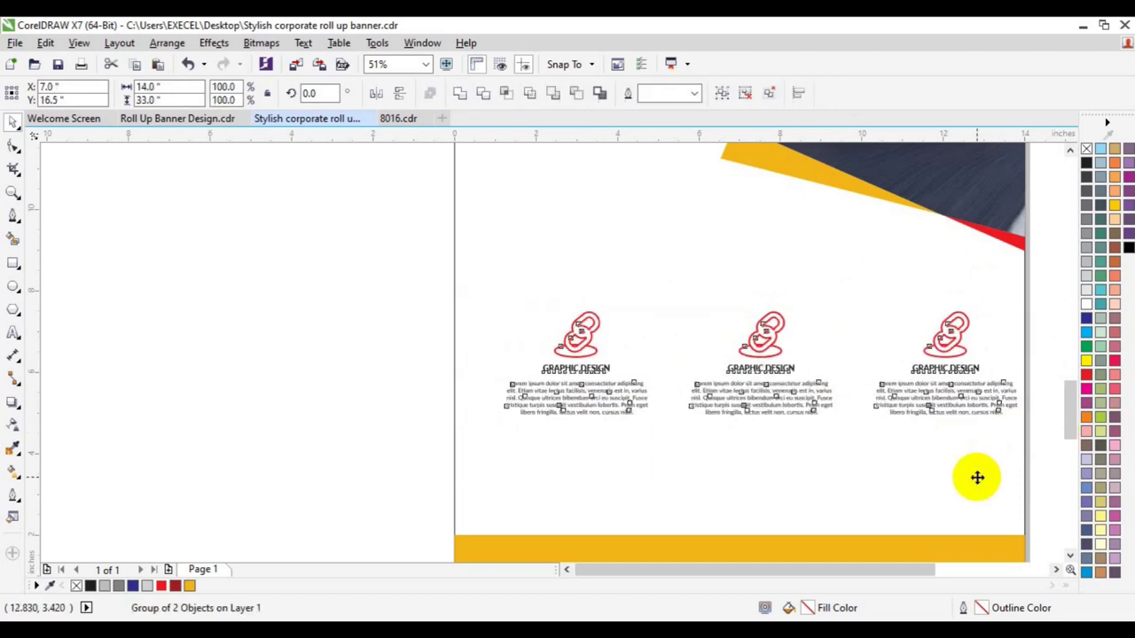
{"action": "left_click", "coordinate": [288, 389]}
Place a copy of the "About Us" heading with its red underline below the About Us paragraphs.
{"action": "left_click", "coordinate": [1070, 151]}
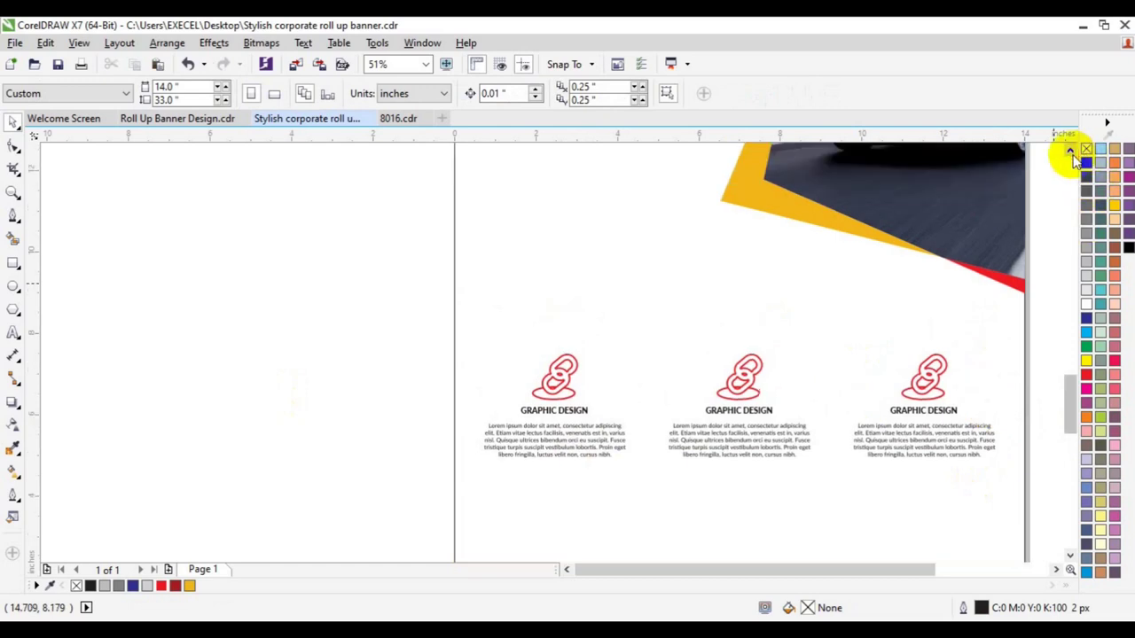
{"action": "left_click", "coordinate": [1070, 151]}
{"action": "left_click", "coordinate": [1070, 150]}
{"action": "left_click", "coordinate": [1056, 568]}
{"action": "left_click", "coordinate": [1057, 568]}
{"action": "left_click", "coordinate": [1070, 557]}
{"action": "left_click", "coordinate": [1070, 556]}
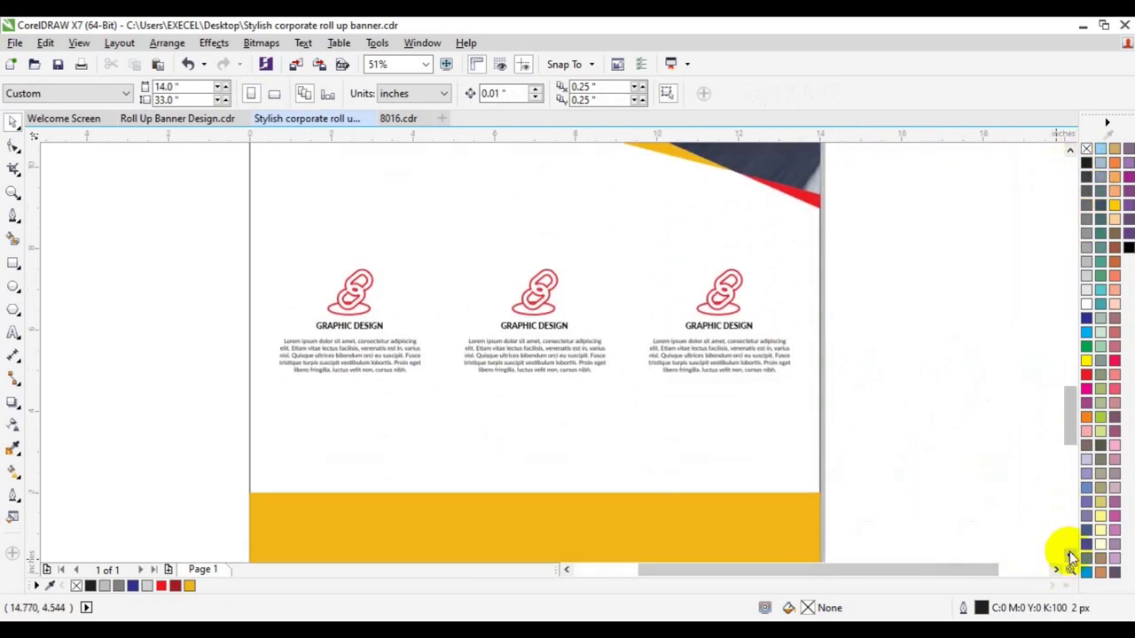
{"action": "left_click", "coordinate": [1069, 150]}
{"action": "left_click", "coordinate": [1069, 150]}
{"action": "left_click", "coordinate": [1068, 150]}
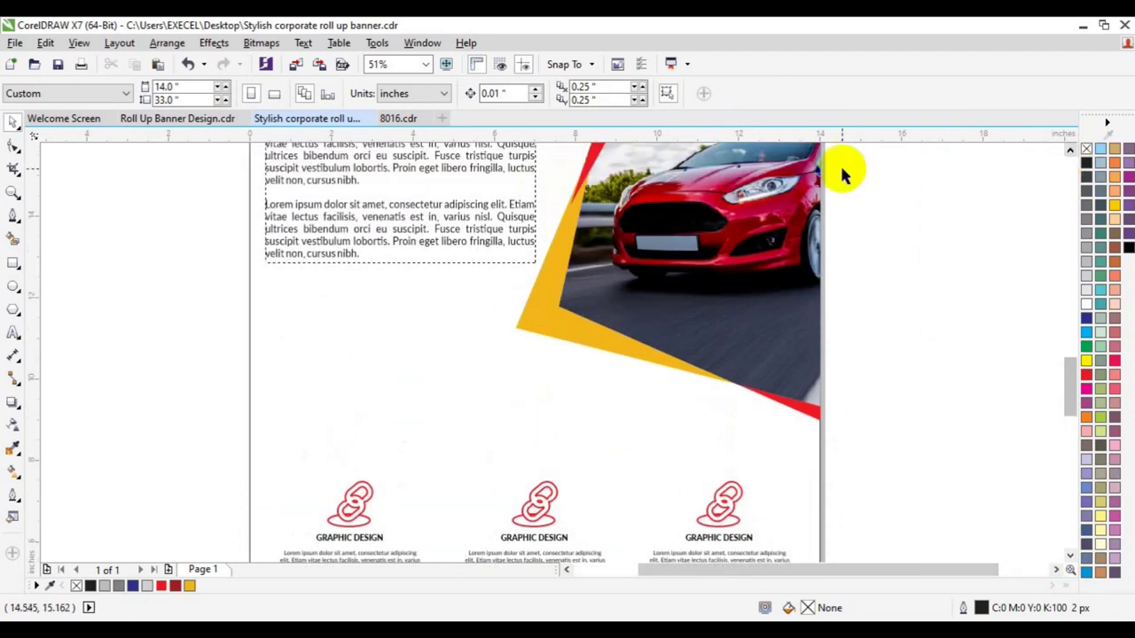
{"action": "left_click", "coordinate": [1068, 150]}
{"action": "left_click", "coordinate": [1068, 149]}
{"action": "left_click", "coordinate": [1068, 150]}
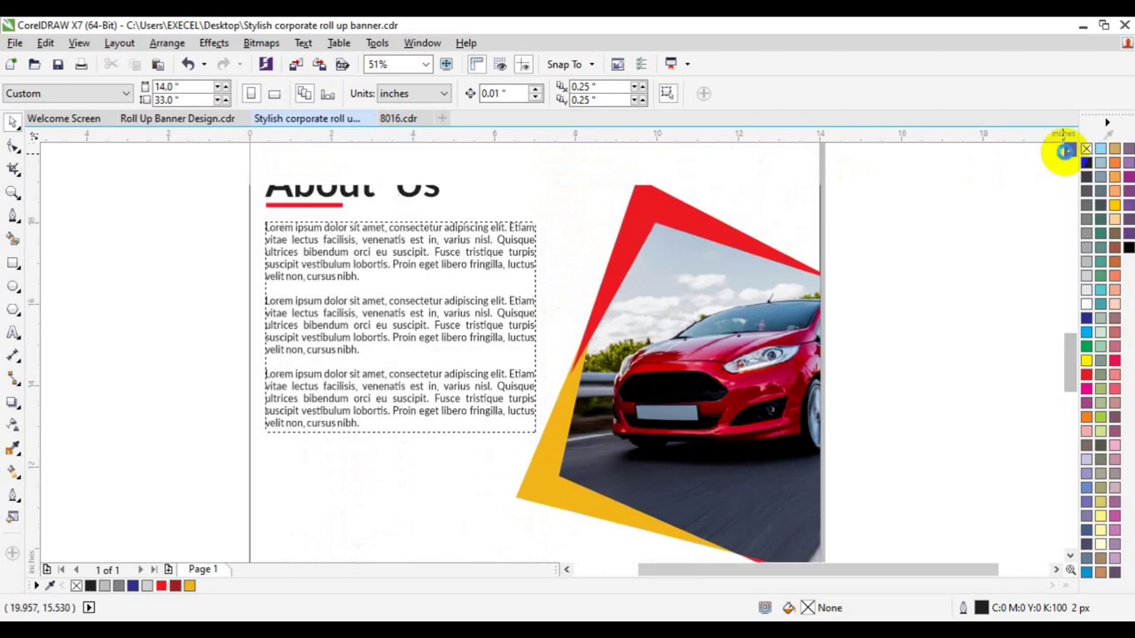
{"action": "left_click", "coordinate": [361, 183]}
{"action": "left_click", "coordinate": [362, 188]}
{"action": "left_click_drag", "start_coordinate": [362, 188], "coordinate": [370, 505]}
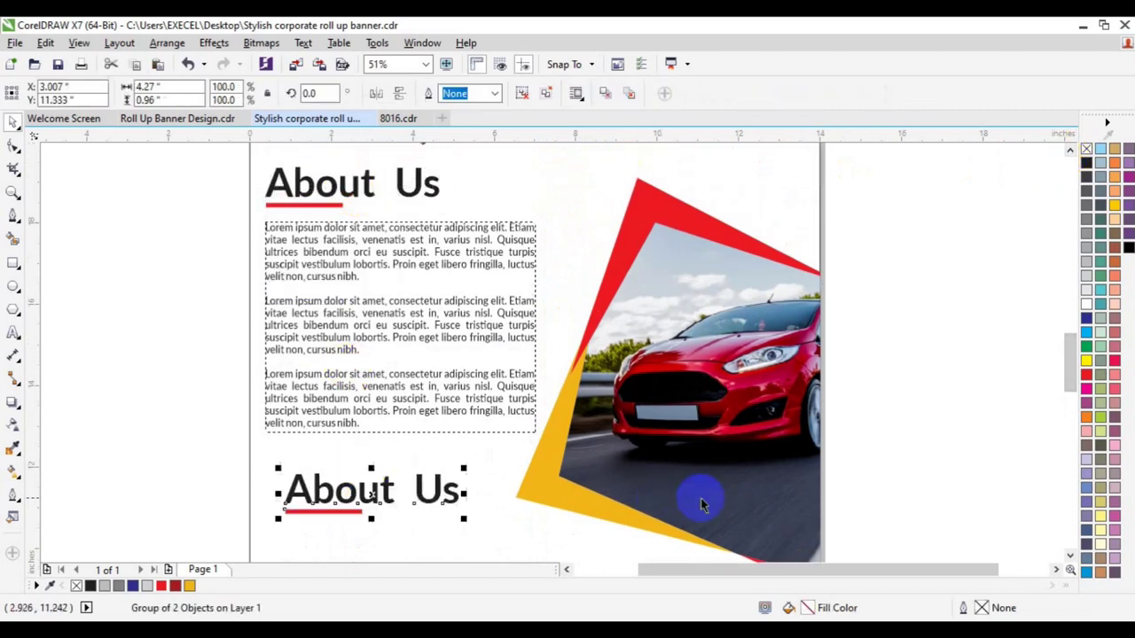
Move the copied "About Us" heading down to just above the service row, ungroup it and delete its red underline.
{"action": "left_click", "coordinate": [1068, 555]}
{"action": "left_click", "coordinate": [1069, 554]}
{"action": "left_click", "coordinate": [1068, 555]}
{"action": "left_click", "coordinate": [1068, 555]}
{"action": "left_click", "coordinate": [1069, 555]}
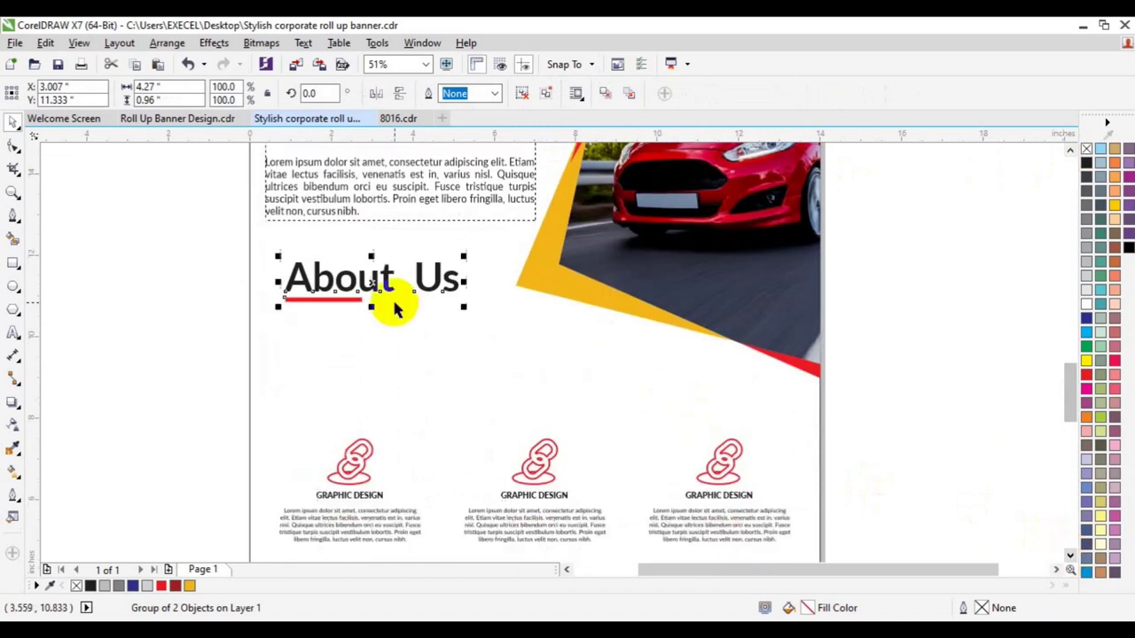
{"action": "left_click_drag", "start_coordinate": [375, 289], "coordinate": [371, 400]}
{"action": "left_click", "coordinate": [525, 93]}
{"action": "left_click", "coordinate": [291, 429]}
{"action": "left_click", "coordinate": [295, 417]}
{"action": "key", "text": "Delete"}
Replace the copied heading's text with "OUR SERVICES" and set its font size to 50 pt.
{"action": "left_click", "coordinate": [13, 333]}
{"action": "left_click", "coordinate": [332, 397]}
{"action": "key", "text": "ctrl+a"}
{"action": "type", "text": "OUR"}
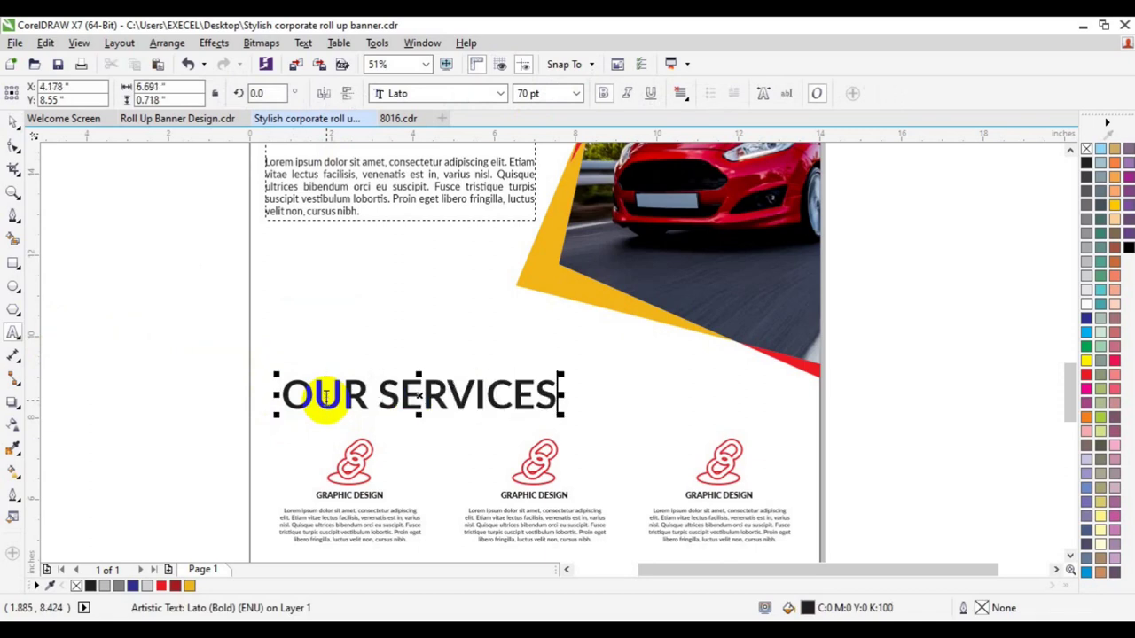
{"action": "key", "text": "ctrl+a"}
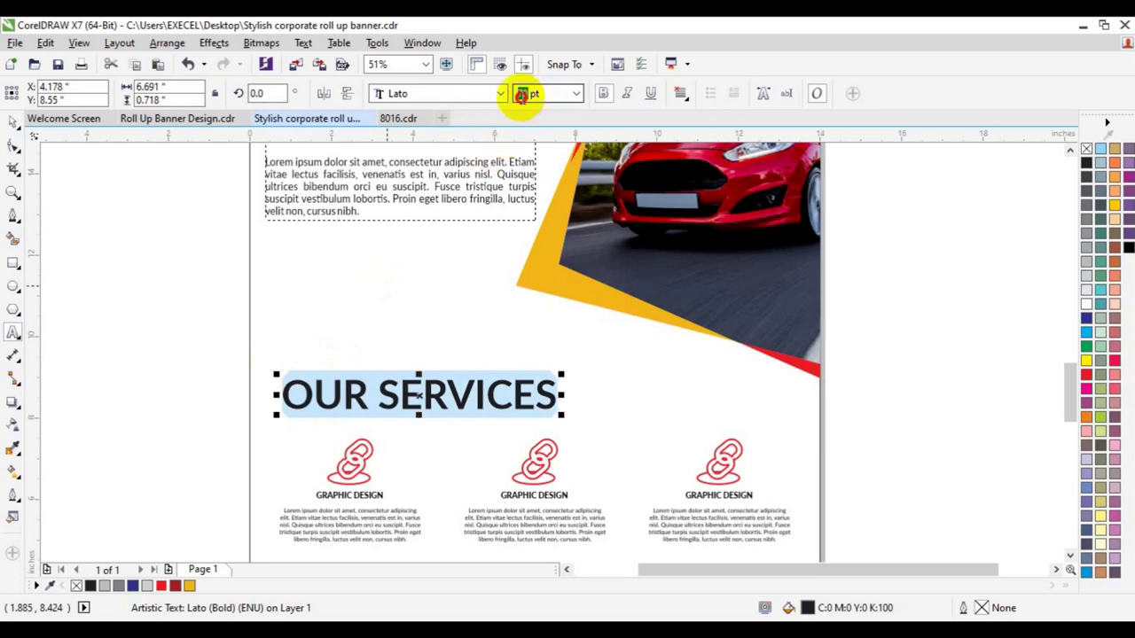
{"action": "type", "text": "50"}
{"action": "key", "text": "Return"}
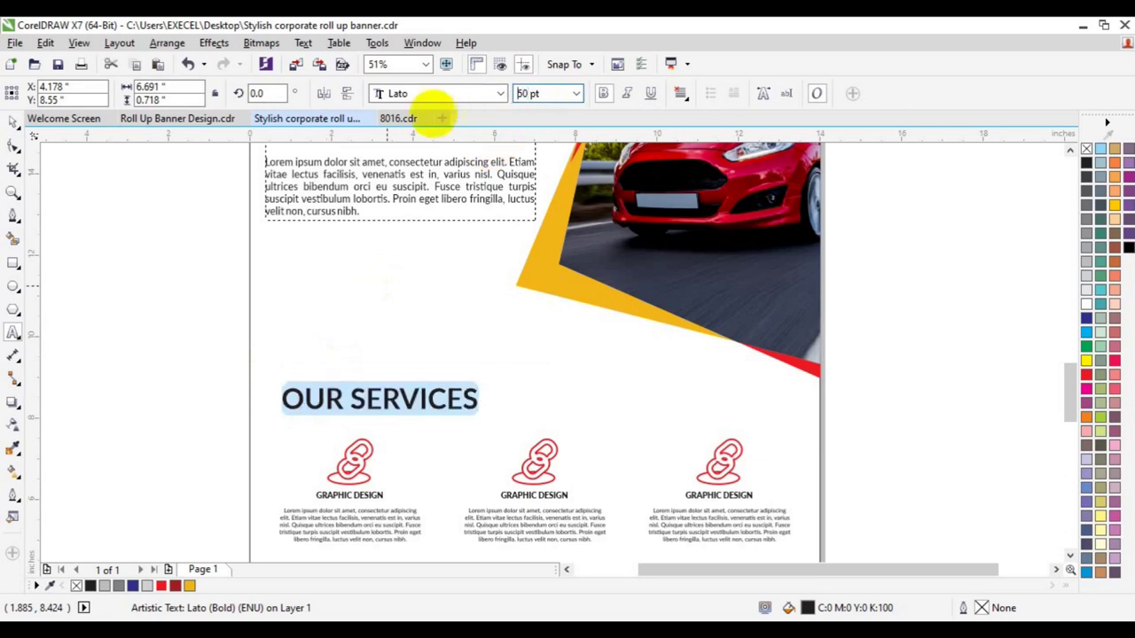
Place the "OUR SERVICES" heading closely above the service blocks and align its left edge with the row.
{"action": "left_click", "coordinate": [13, 124]}
{"action": "left_click", "coordinate": [380, 399]}
{"action": "left_click_drag", "start_coordinate": [394, 410], "coordinate": [390, 413]}
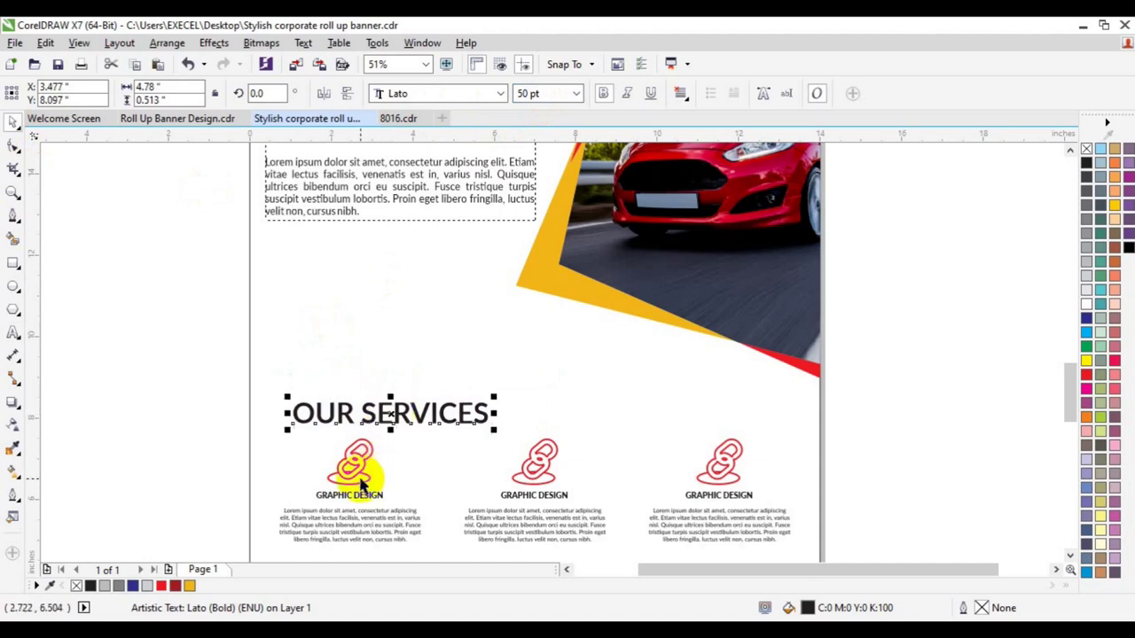
{"action": "left_click", "coordinate": [360, 471]}
{"action": "left_click", "coordinate": [337, 413], "text": "shift"}
{"action": "left_click", "coordinate": [335, 413]}
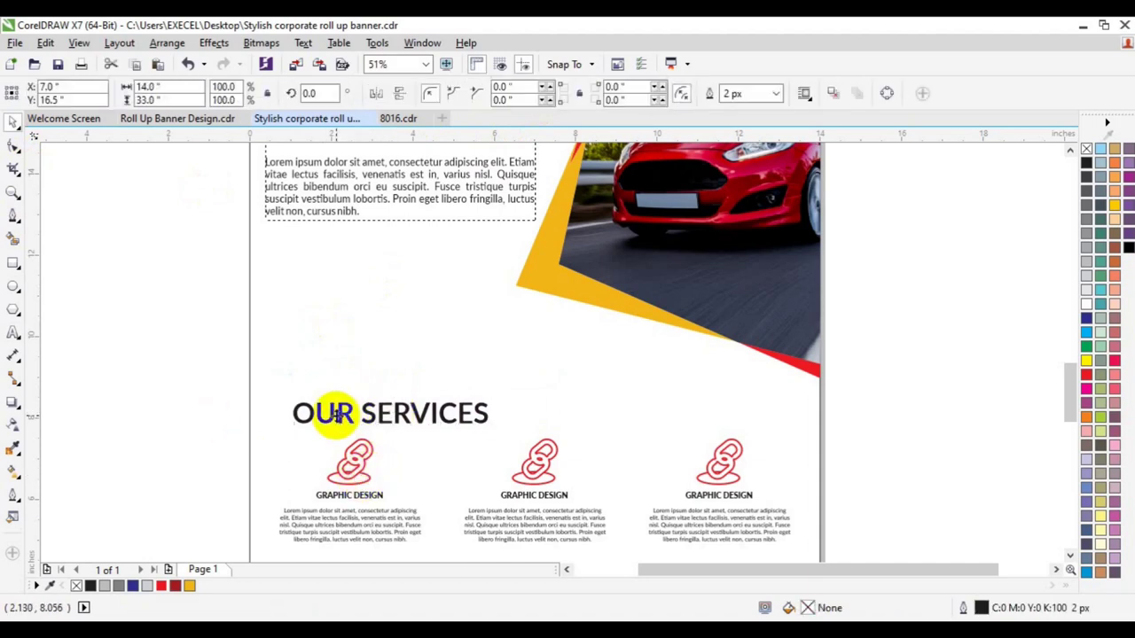
{"action": "left_click", "coordinate": [343, 420]}
{"action": "left_click", "coordinate": [359, 472], "text": "shift"}
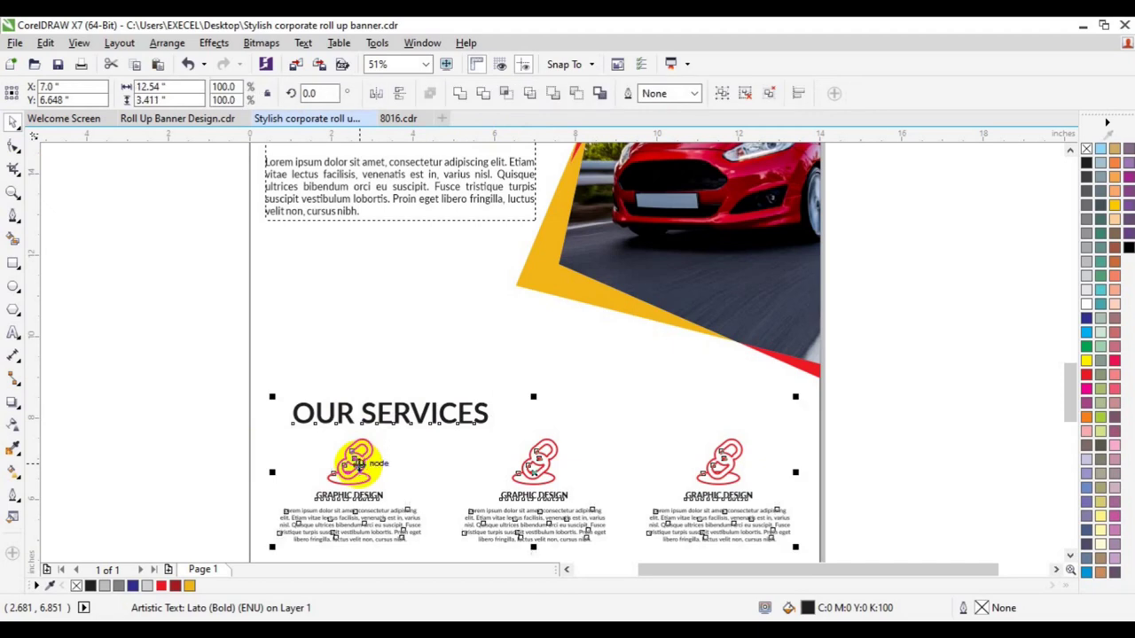
{"action": "key", "text": "l"}
{"action": "left_click", "coordinate": [176, 463]}
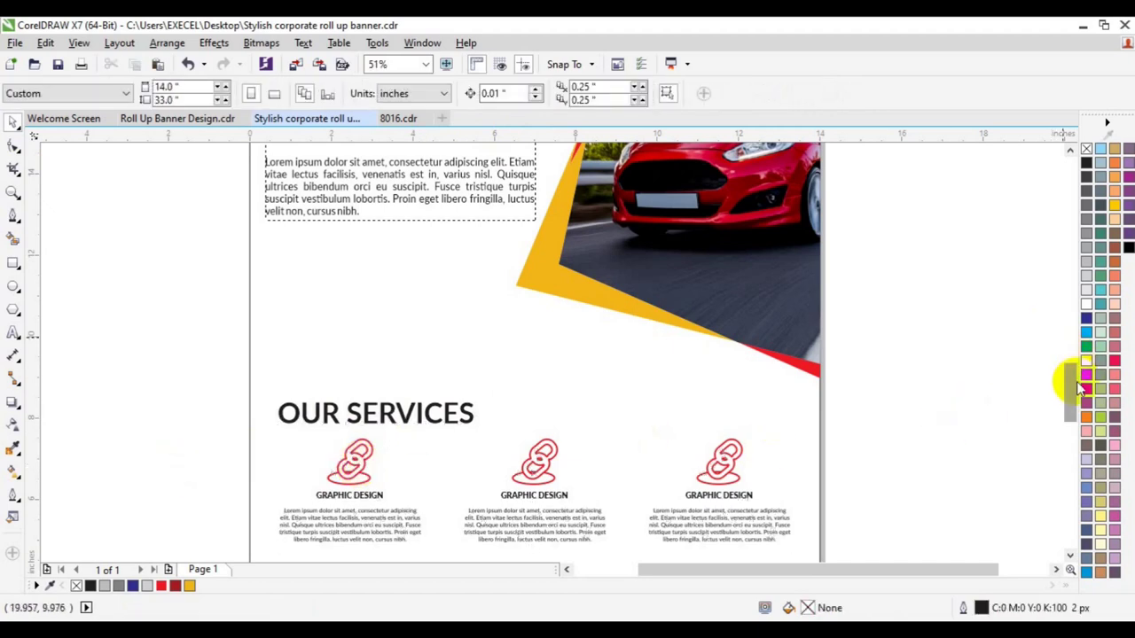
In 70.cdr, group the dark Twitter, Facebook and Instagram icons and move the group about 3.1 inches to the left.
{"action": "mouse_move", "coordinate": [1077, 390]}
{"action": "left_mouse_down"}
{"action": "mouse_move", "coordinate": [1073, 424]}
{"action": "mouse_move", "coordinate": [1070, 409]}
{"action": "left_mouse_up"}
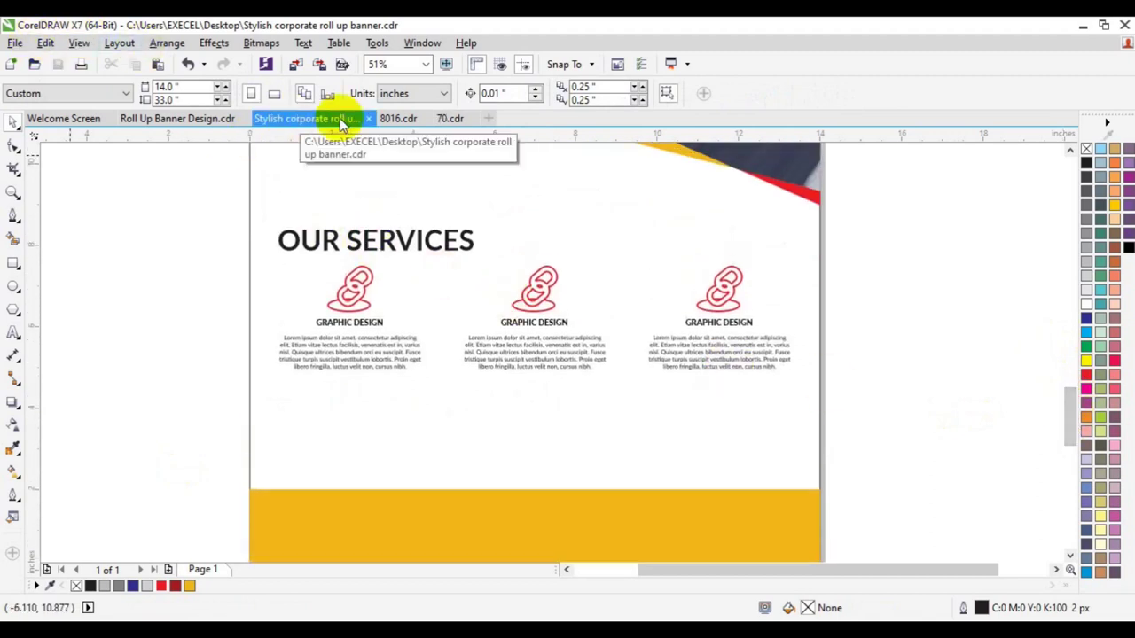
{"action": "left_click", "coordinate": [410, 119]}
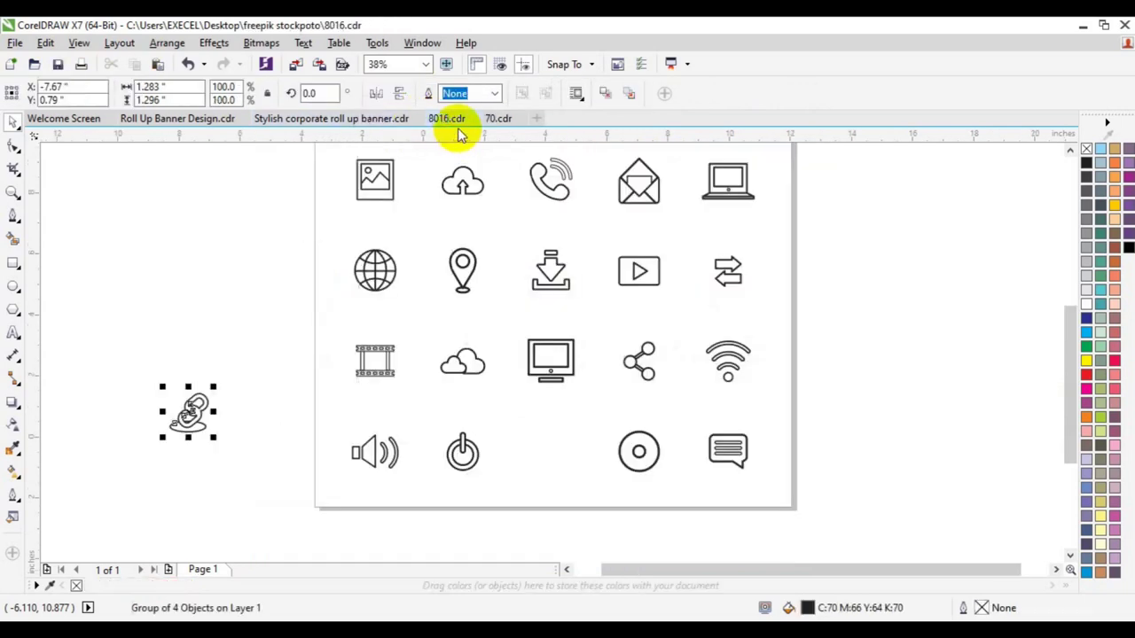
{"action": "left_click", "coordinate": [498, 120]}
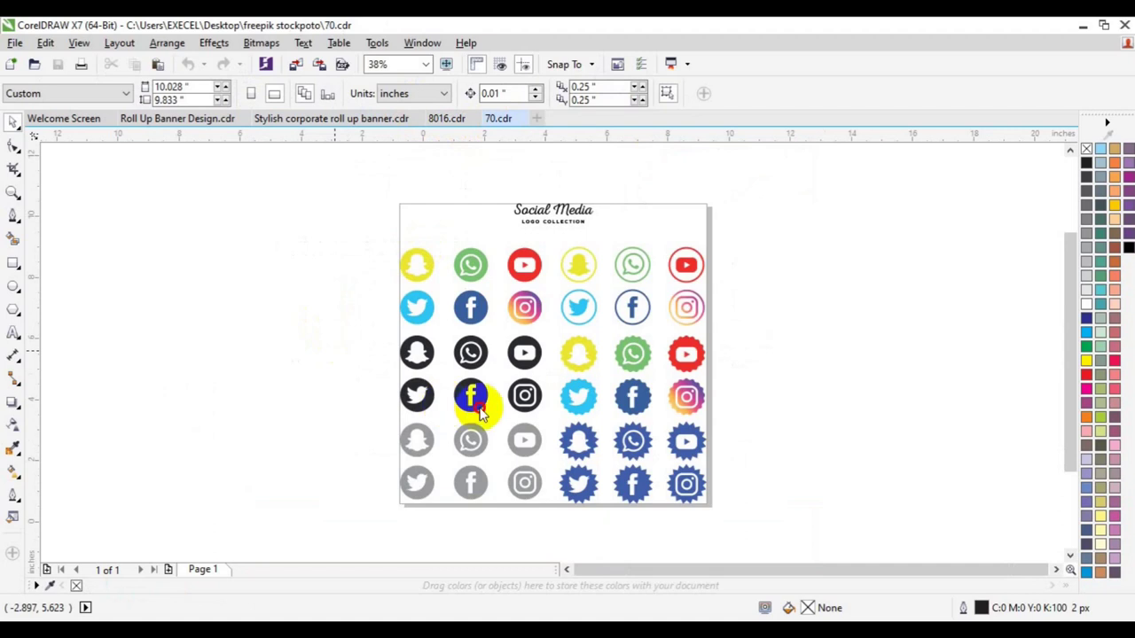
{"action": "left_click", "coordinate": [329, 367]}
{"action": "left_click_drag", "start_coordinate": [334, 366], "coordinate": [557, 424]}
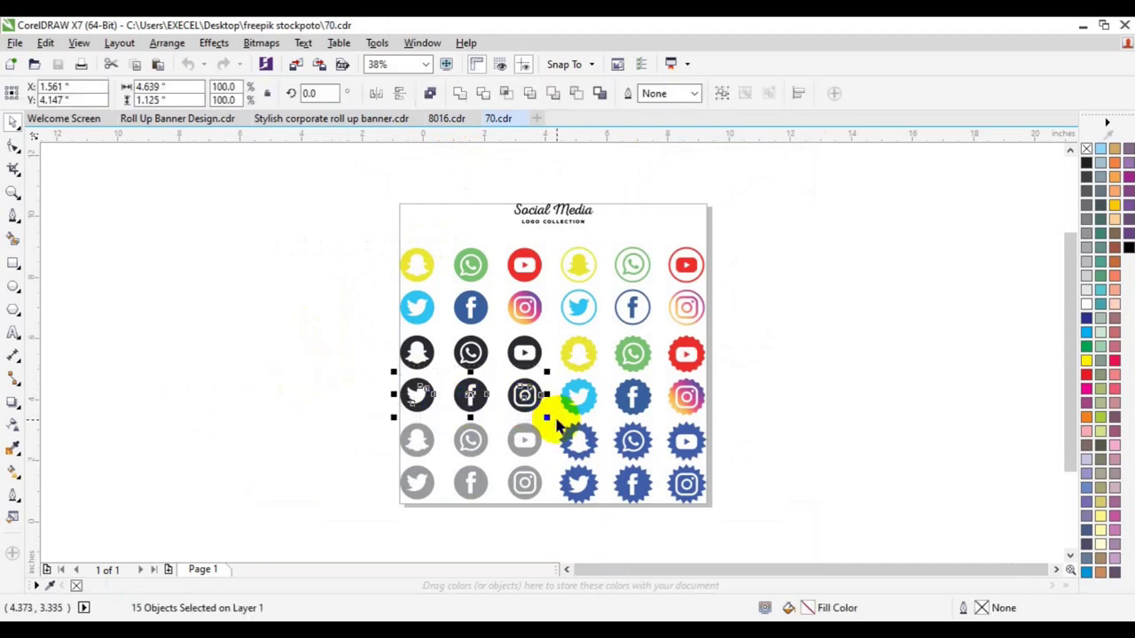
{"action": "key", "text": "ctrl+g"}
{"action": "left_click_drag", "start_coordinate": [472, 396], "coordinate": [376, 390]}
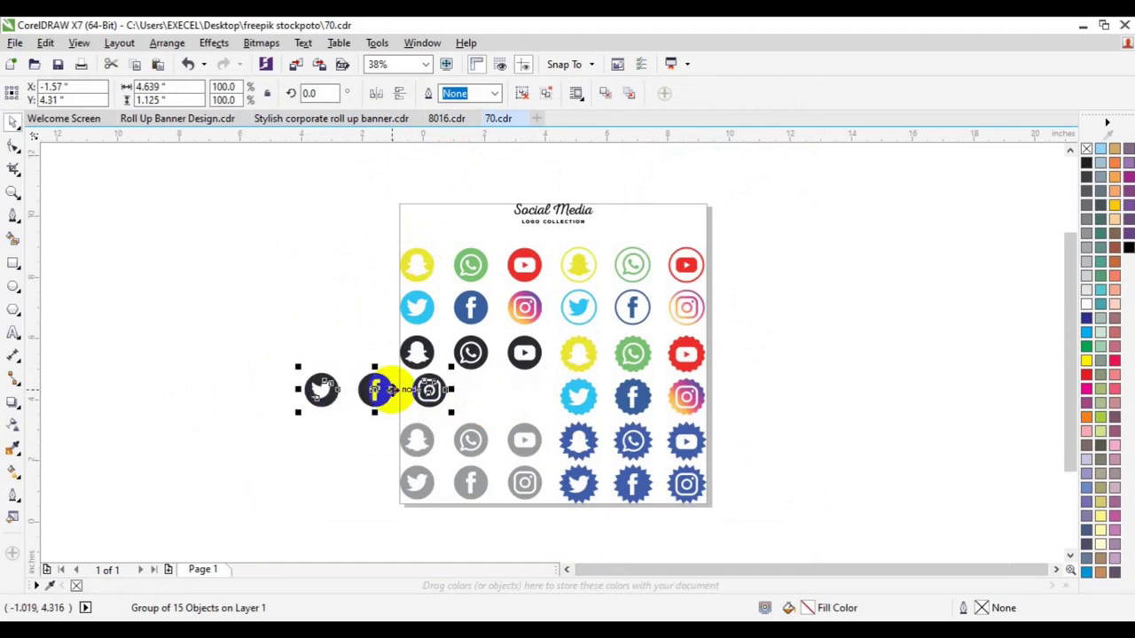
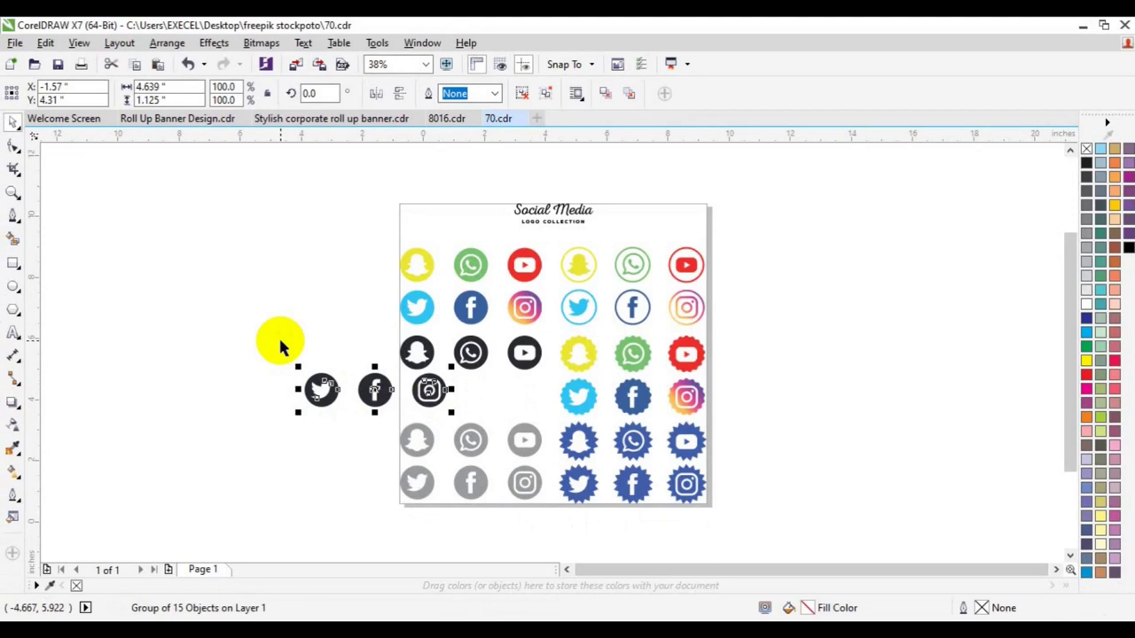
Copy the social icon group into the Stylish corporate roll up banner document and place it below the service blocks.
{"action": "left_click", "coordinate": [277, 119]}
{"action": "left_click", "coordinate": [317, 255]}
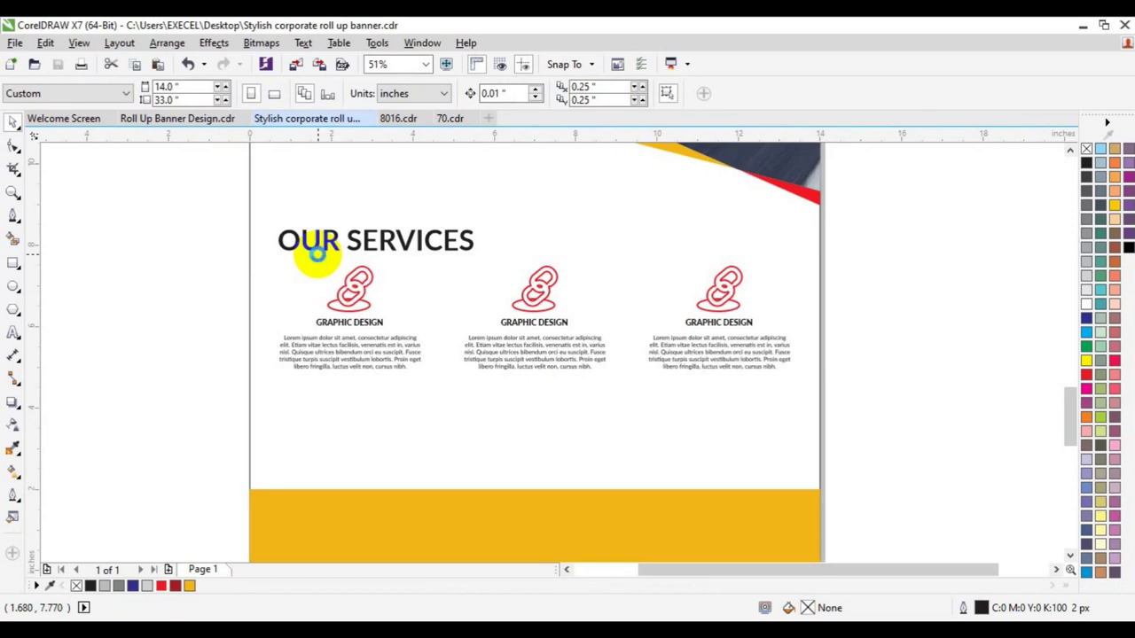
{"action": "left_click", "coordinate": [317, 255]}
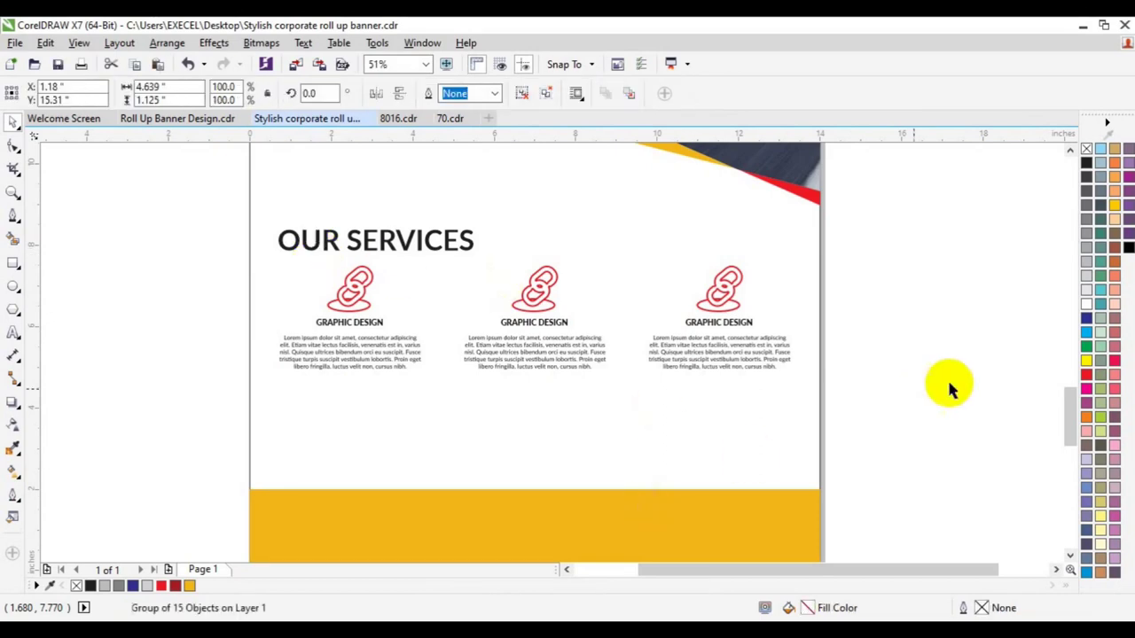
{"action": "left_click_drag", "start_coordinate": [1067, 417], "coordinate": [1068, 363]}
{"action": "left_click_drag", "start_coordinate": [297, 331], "coordinate": [540, 532]}
{"action": "left_click", "coordinate": [1069, 555]}
{"action": "left_click", "coordinate": [1069, 555]}
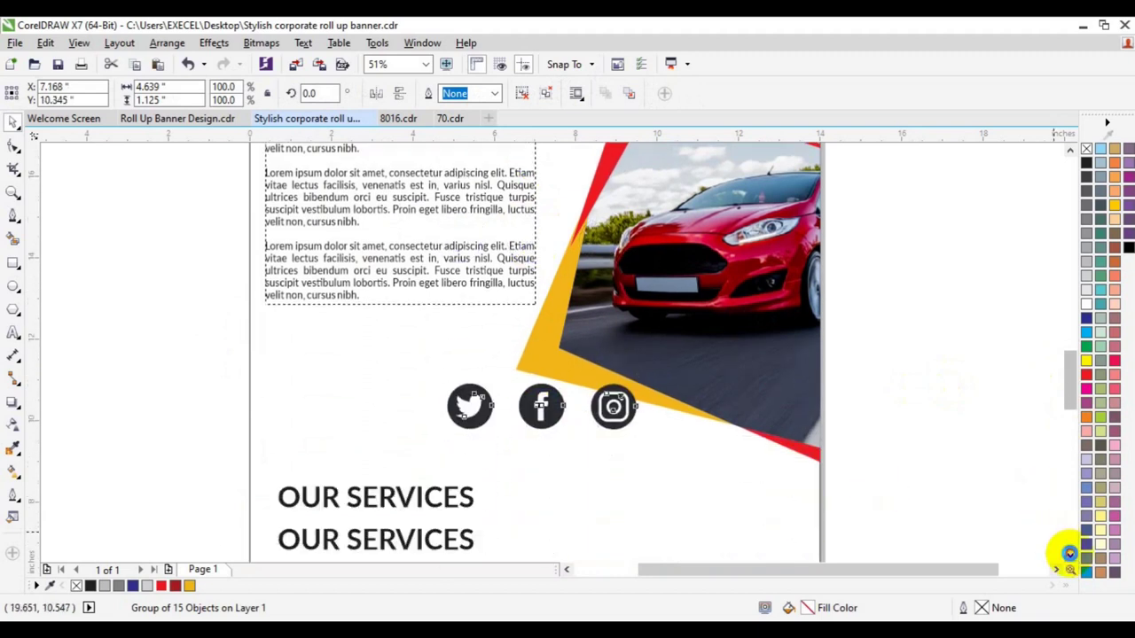
{"action": "left_click", "coordinate": [1069, 554]}
{"action": "left_click", "coordinate": [1069, 554]}
{"action": "left_click_drag", "start_coordinate": [539, 236], "coordinate": [534, 514]}
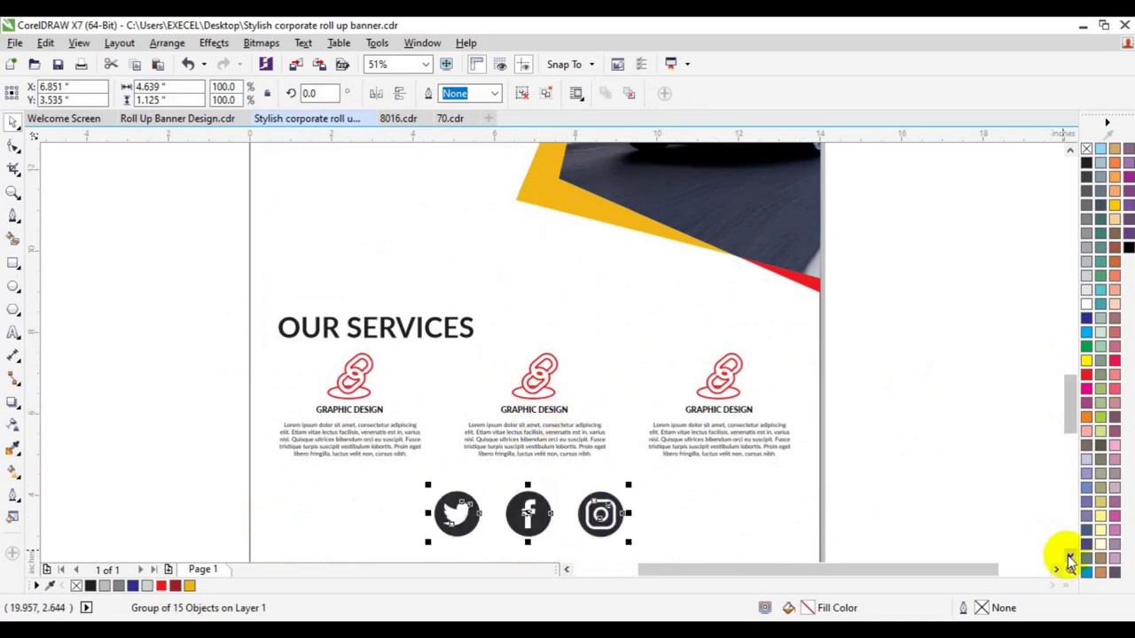
{"action": "left_click", "coordinate": [1069, 555]}
{"action": "left_click", "coordinate": [1069, 555]}
{"action": "left_click", "coordinate": [128, 390]}
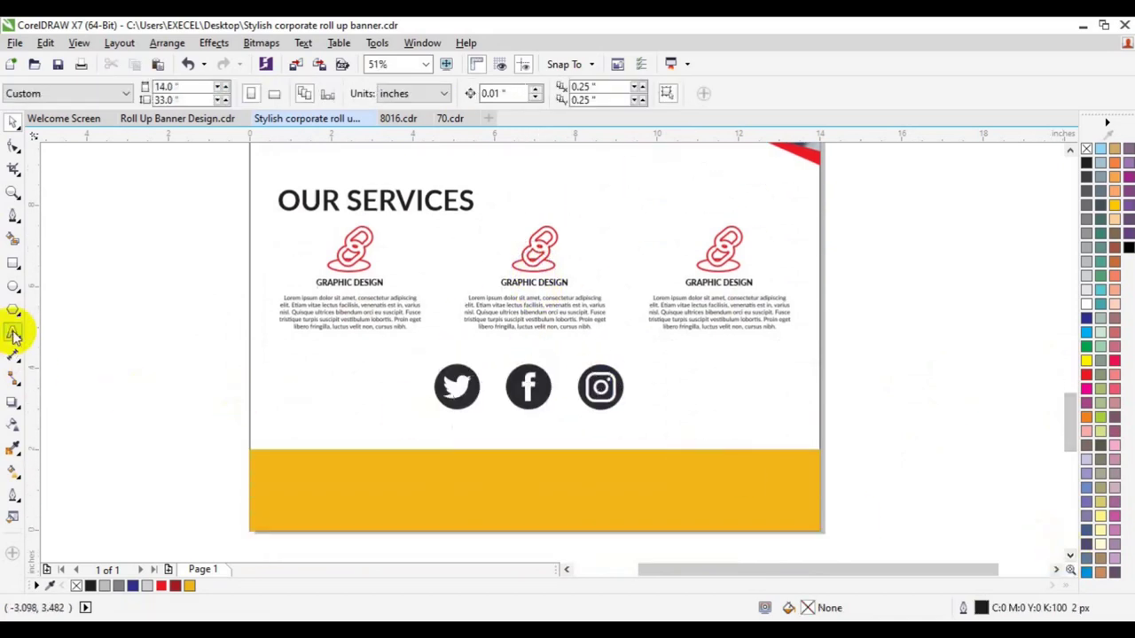
Add the artistic text "Connect with us" to the left of the social icons.
{"action": "left_click", "coordinate": [13, 332]}
{"action": "left_click", "coordinate": [293, 405]}
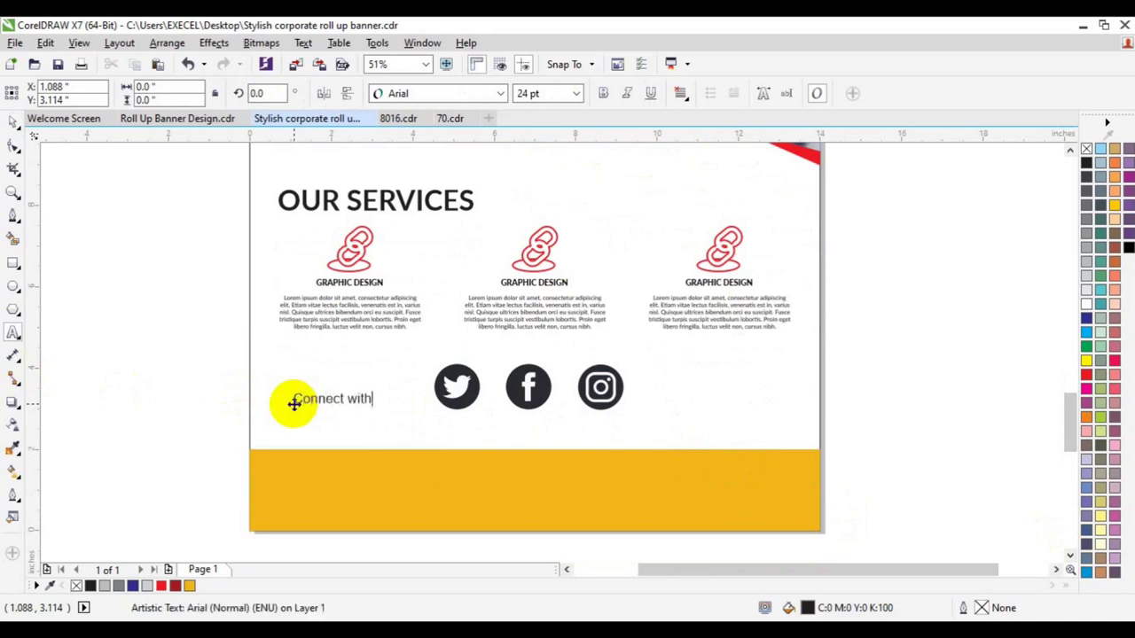
{"action": "type", "text": "Connect with us"}
{"action": "key", "text": "ctrl+a"}
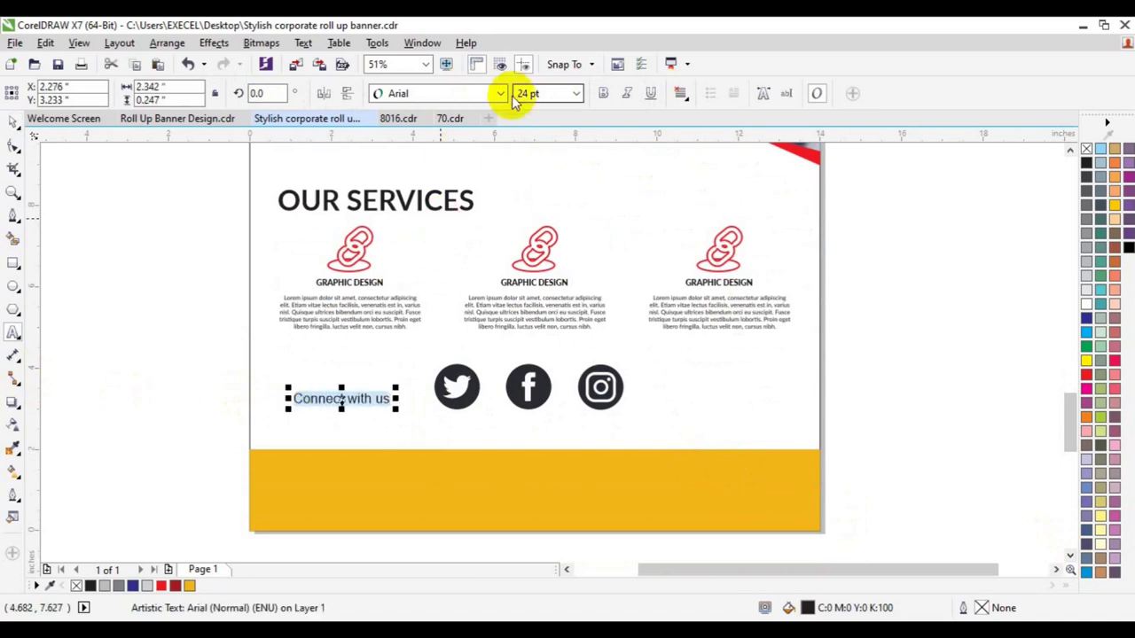
Set the "Connect with us" text in Lato Medium Italic at 36 pt.
{"action": "left_click", "coordinate": [500, 93]}
{"action": "mouse_move", "coordinate": [441, 155]}
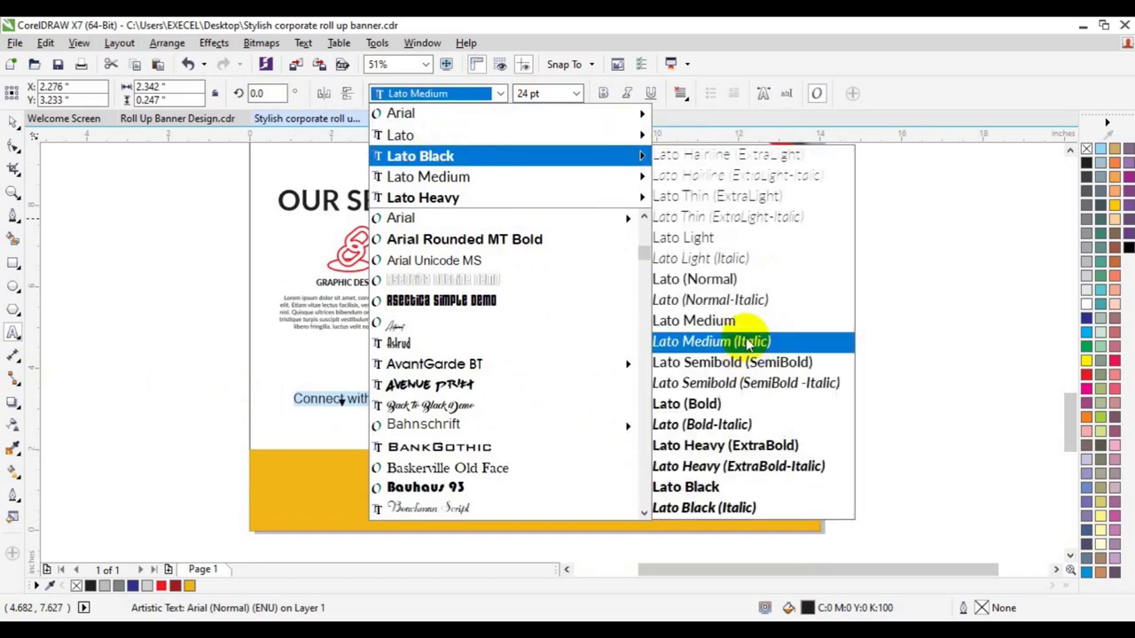
{"action": "left_click", "coordinate": [744, 341]}
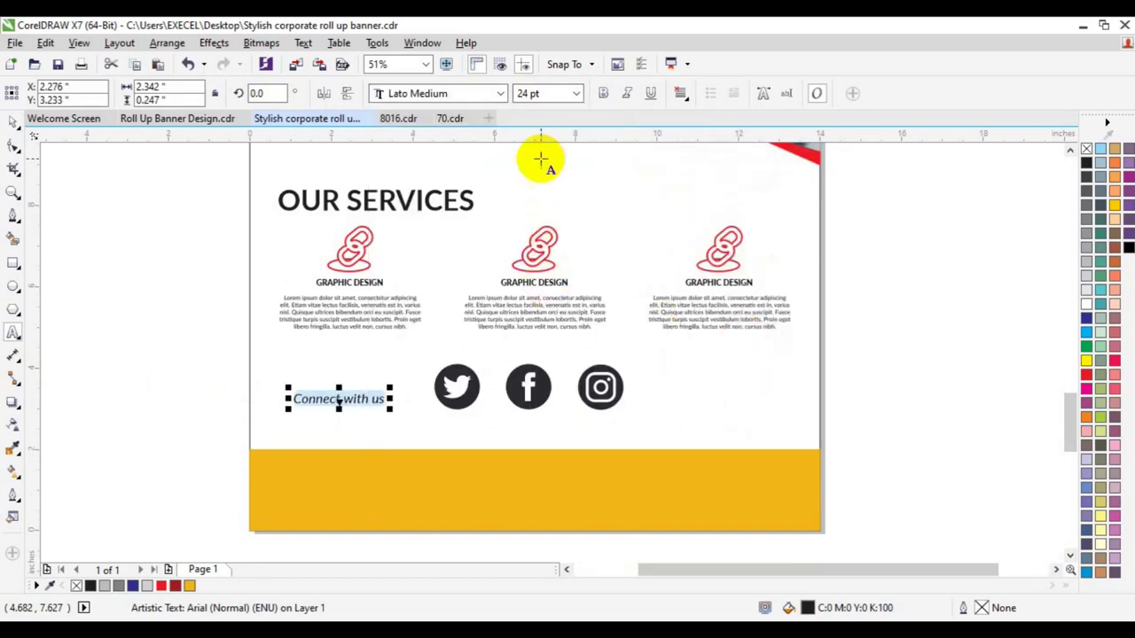
{"action": "left_click", "coordinate": [576, 93]}
{"action": "left_click", "coordinate": [576, 94]}
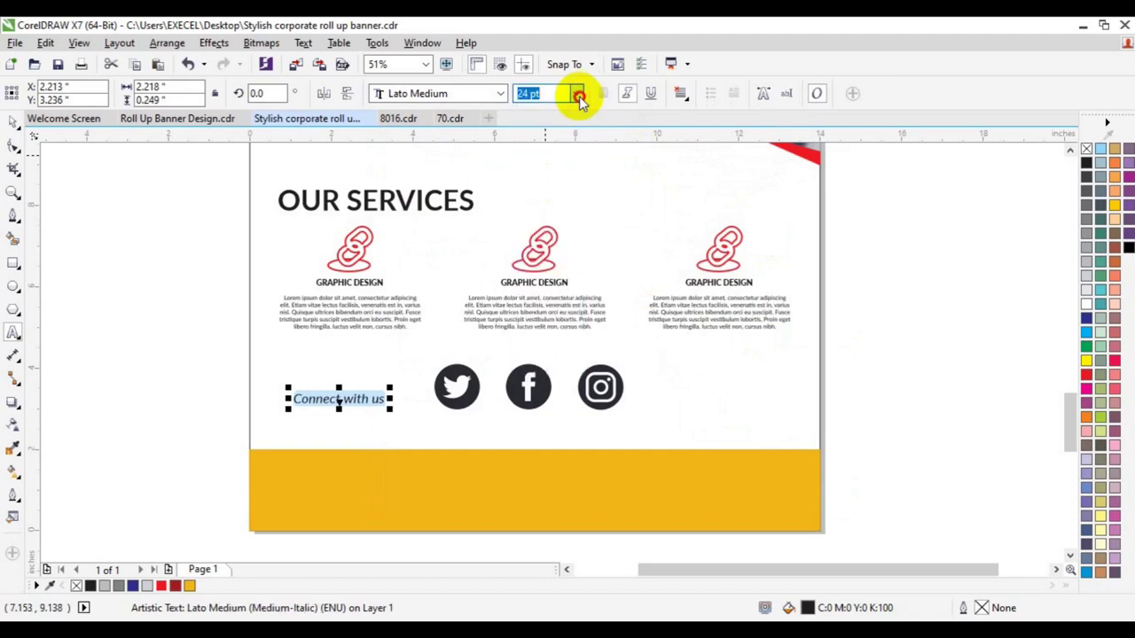
{"action": "left_click", "coordinate": [576, 93]}
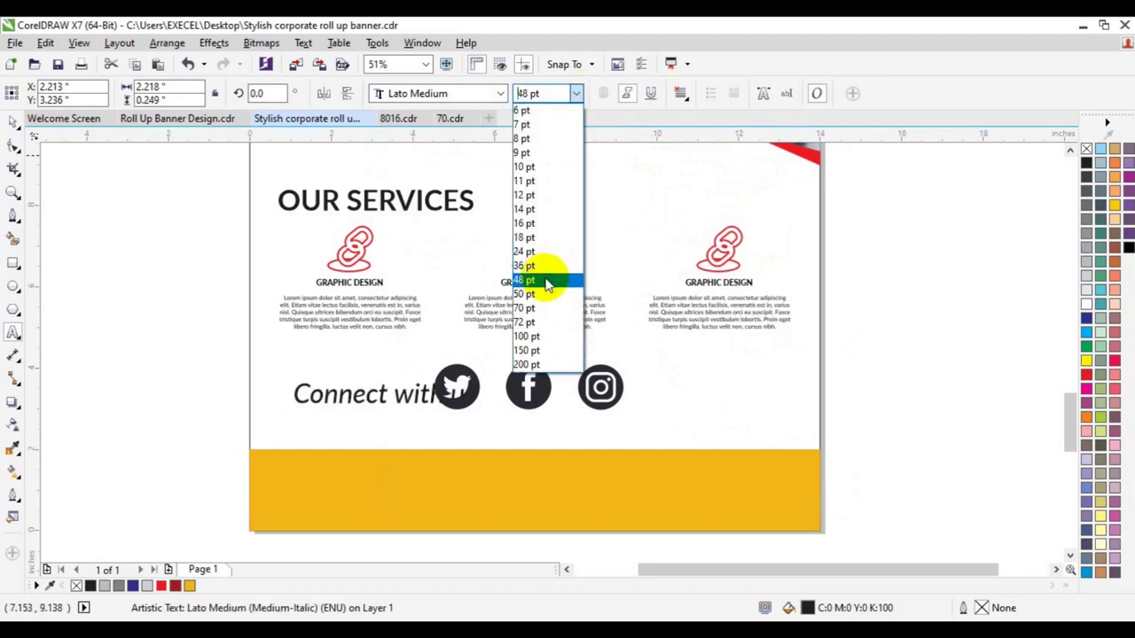
{"action": "left_click", "coordinate": [528, 265]}
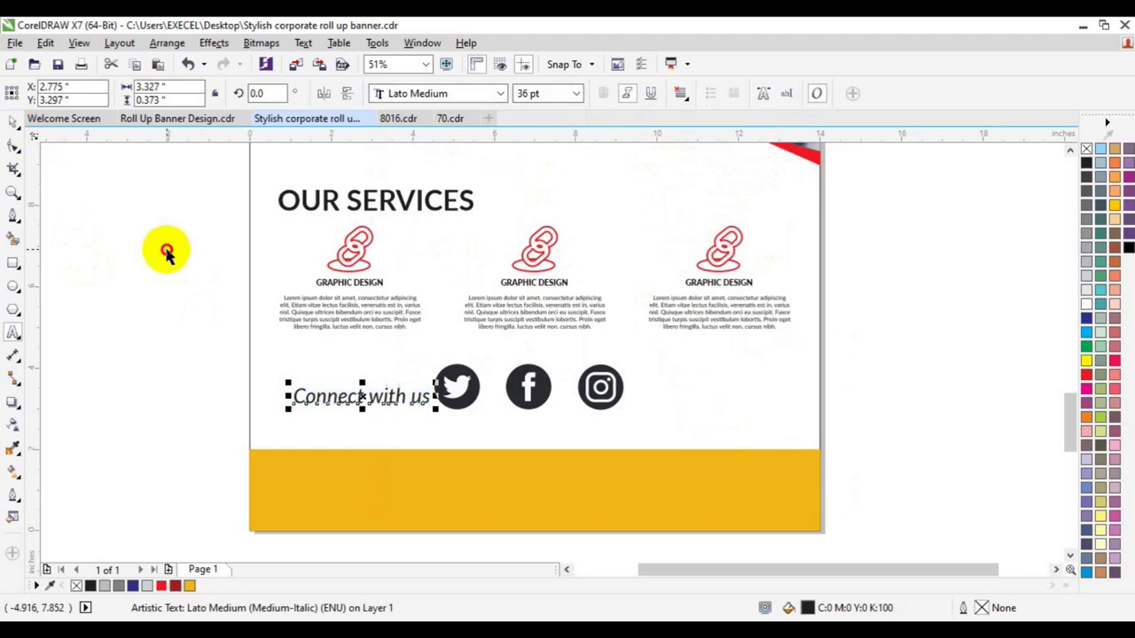
Colour the "Connect with us" text red and arrange it level with the social icons, leaving a gap between them.
{"action": "left_click_drag", "start_coordinate": [352, 440], "coordinate": [324, 395]}
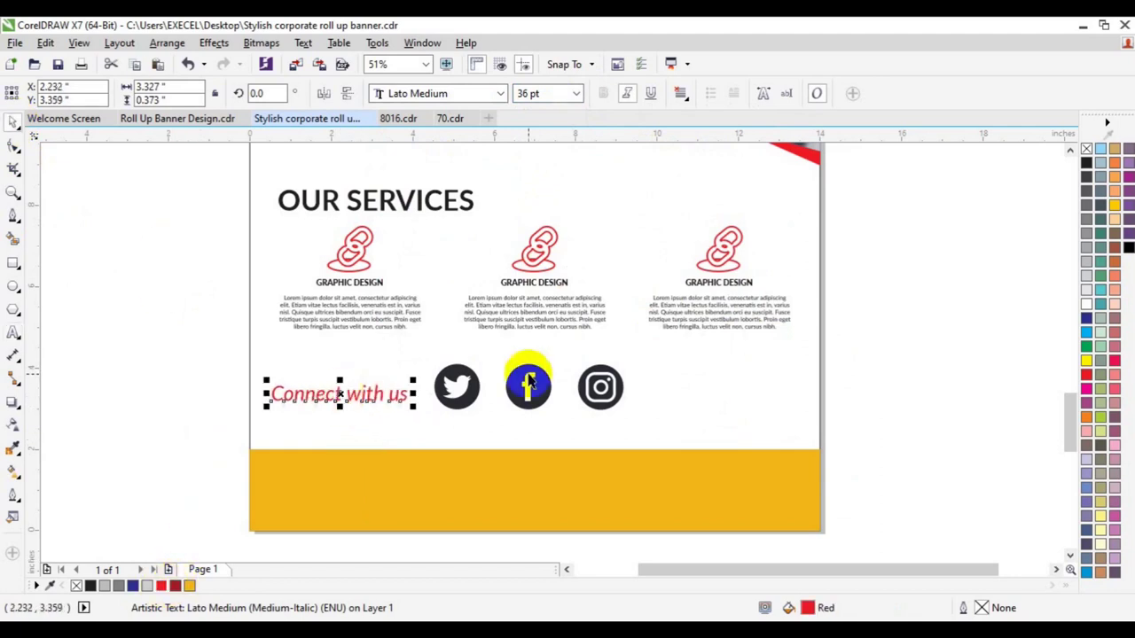
{"action": "left_click", "coordinate": [454, 394]}
{"action": "left_click_drag", "start_coordinate": [453, 390], "coordinate": [515, 404]}
{"action": "left_click", "coordinate": [373, 403], "text": "shift"}
{"action": "key", "text": "c"}
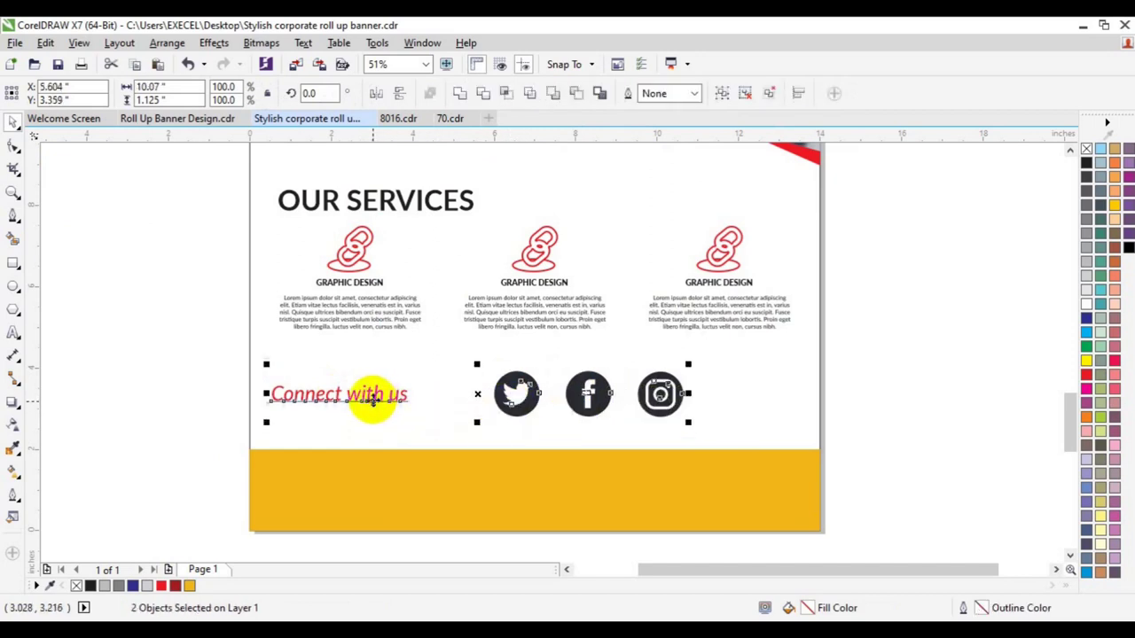
{"action": "left_click_drag", "start_coordinate": [372, 399], "coordinate": [404, 407]}
{"action": "left_click", "coordinate": [828, 400]}
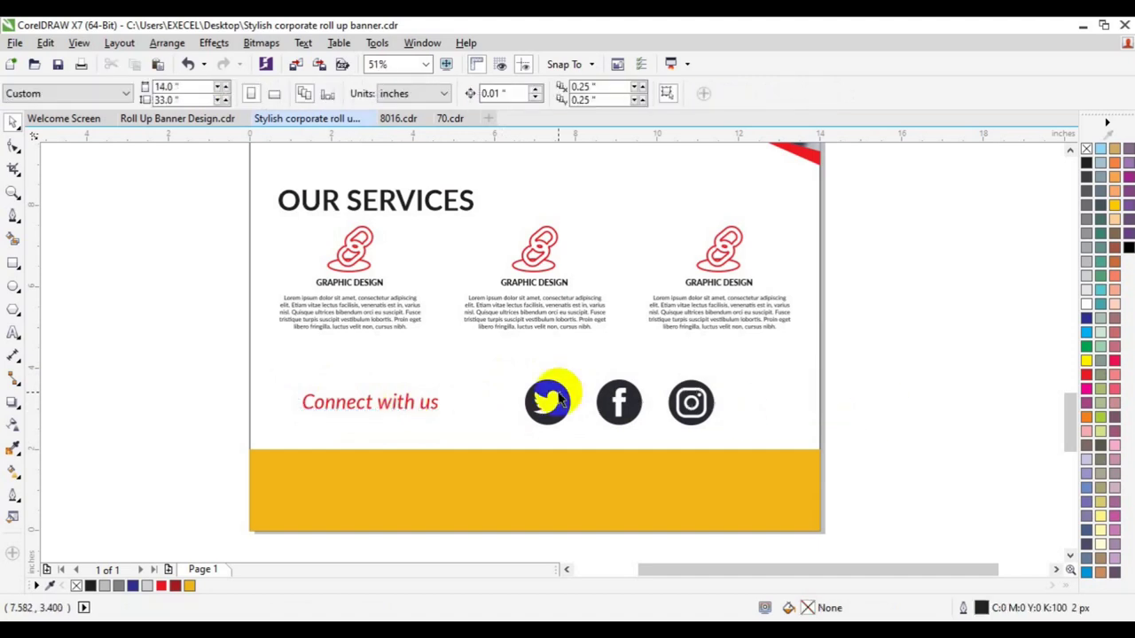
Insert a pointing-hand symbol about 0.95 inches wide between "Connect with us" and the Twitter icon, and fill it dark red.
{"action": "key", "text": "ctrl+F11"}
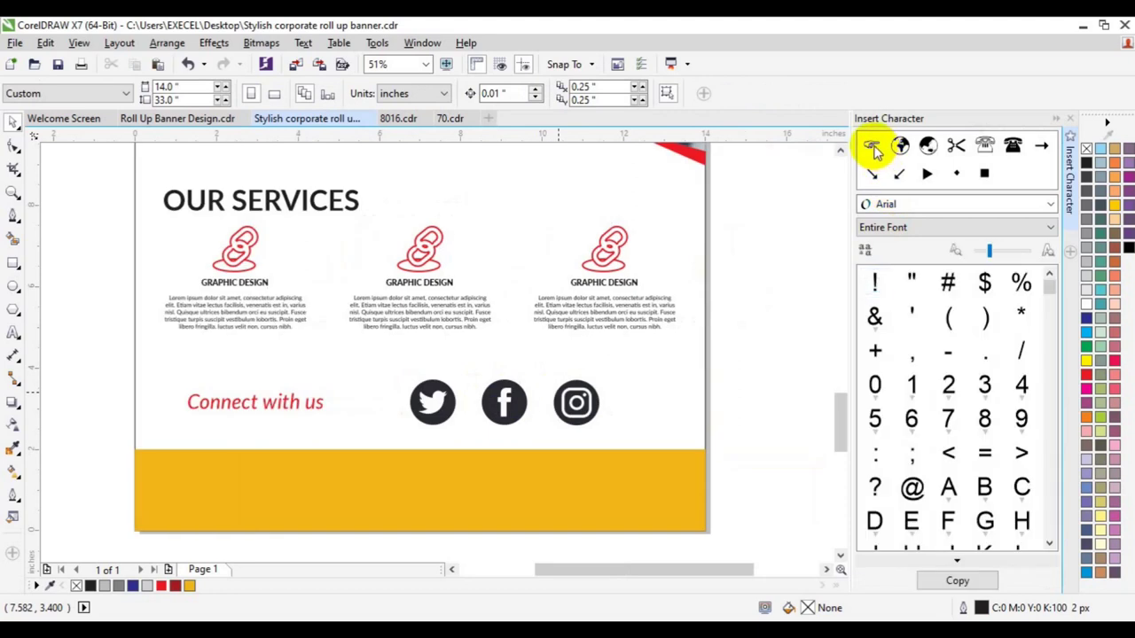
{"action": "left_click_drag", "start_coordinate": [874, 151], "coordinate": [351, 414]}
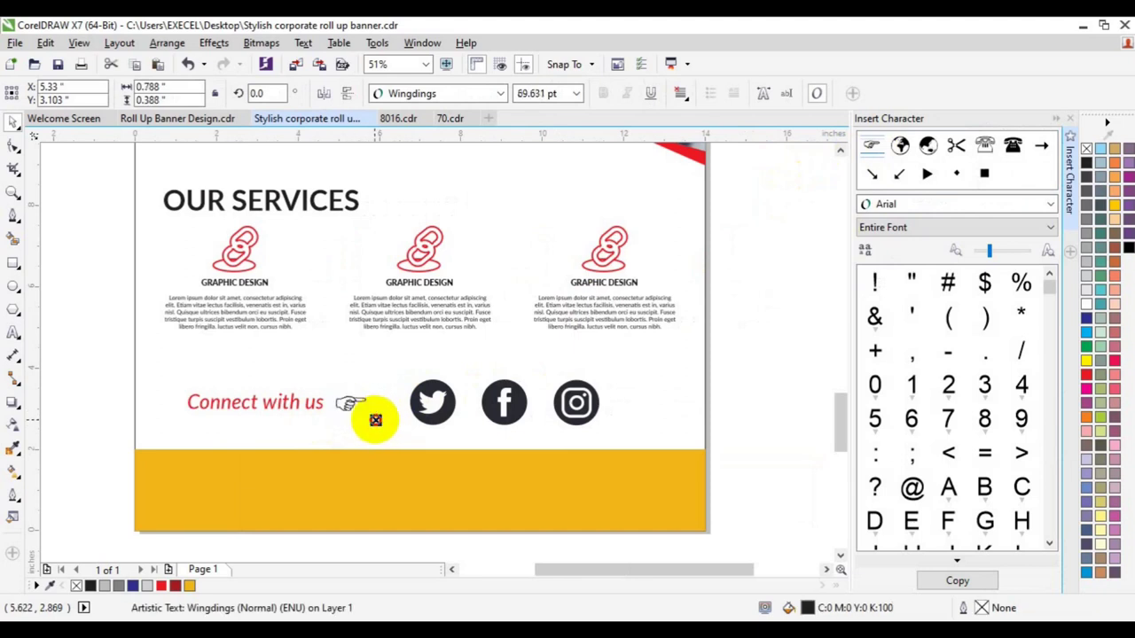
{"action": "left_click", "coordinate": [377, 422]}
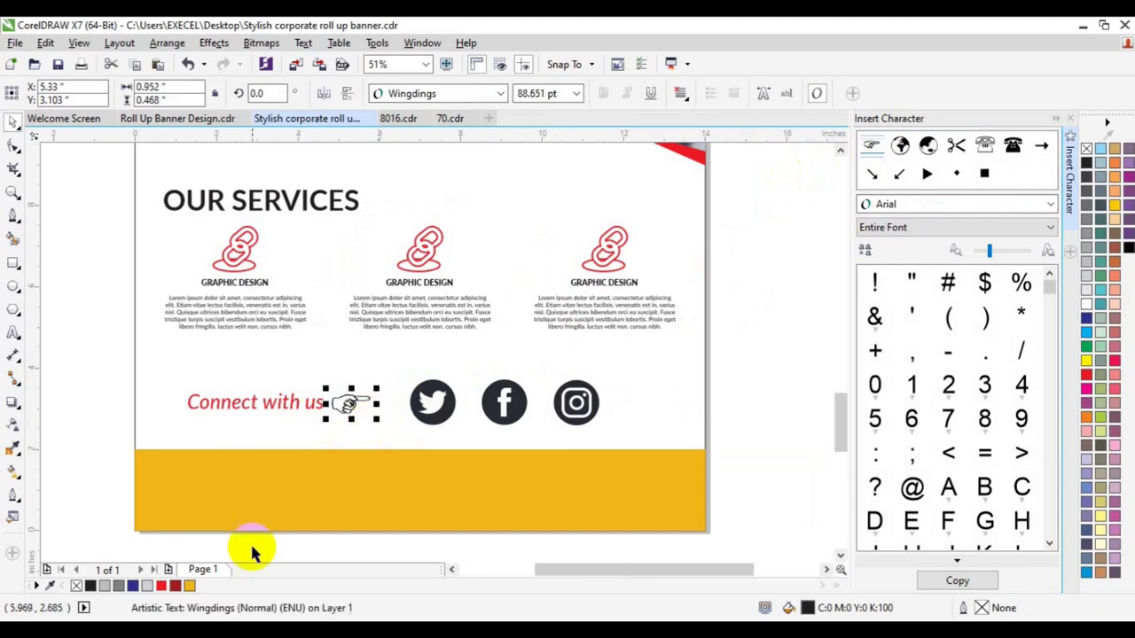
{"action": "left_click", "coordinate": [176, 589]}
Group the "Connect with us" text, pointing hand and social icons, and centre the group horizontally on the page.
{"action": "left_click", "coordinate": [282, 410], "text": "shift"}
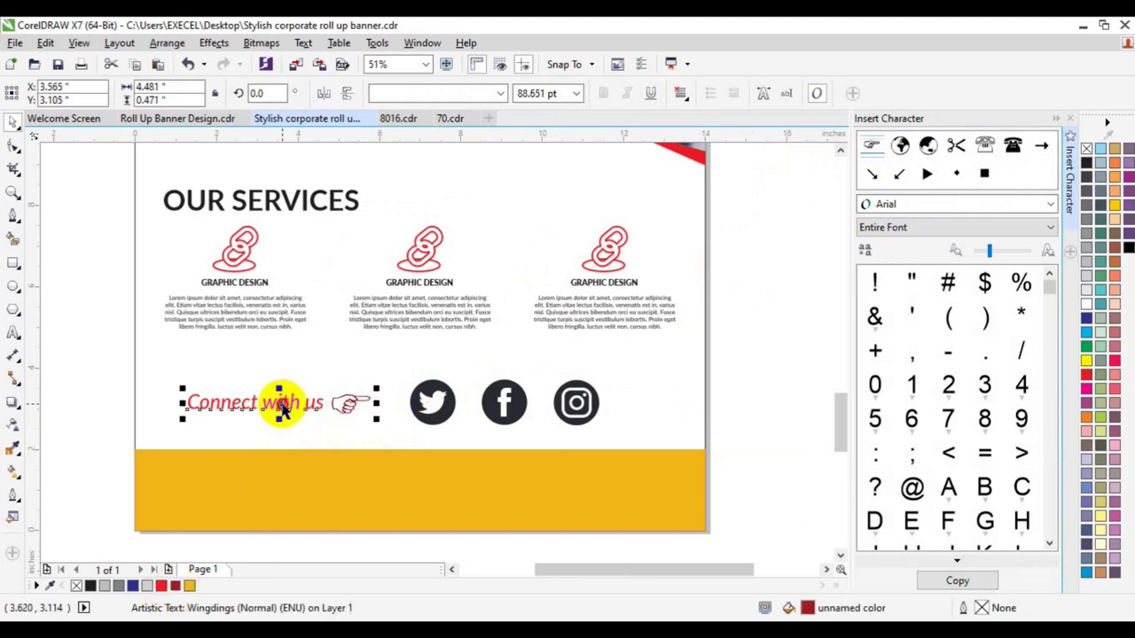
{"action": "key", "text": "ctrl+g"}
{"action": "left_click", "coordinate": [431, 403], "text": "shift"}
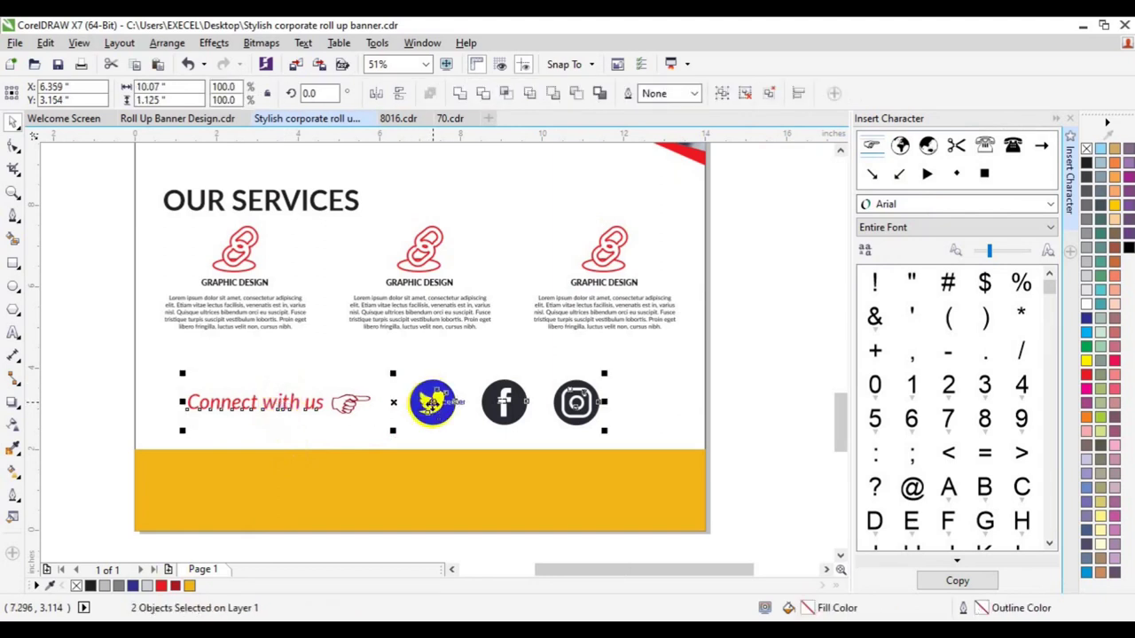
{"action": "key", "text": "ctrl+g"}
{"action": "left_click", "coordinate": [670, 404], "text": "shift"}
{"action": "key", "text": "c"}
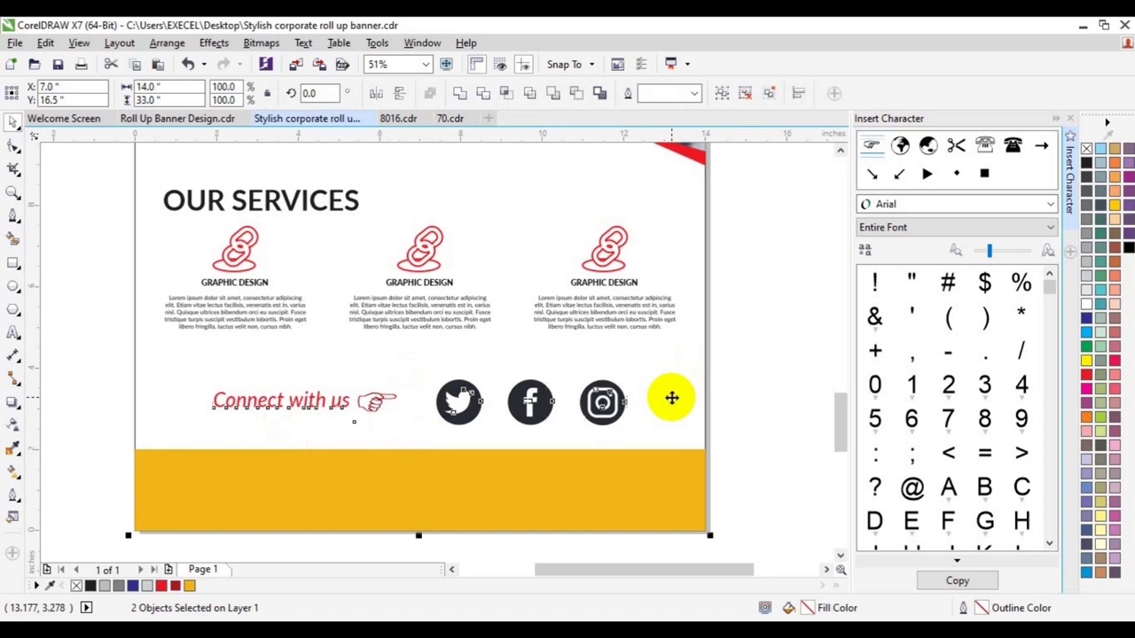
Deselect the grouped social media row and close the Insert Character docker.
{"action": "key", "text": "Escape"}
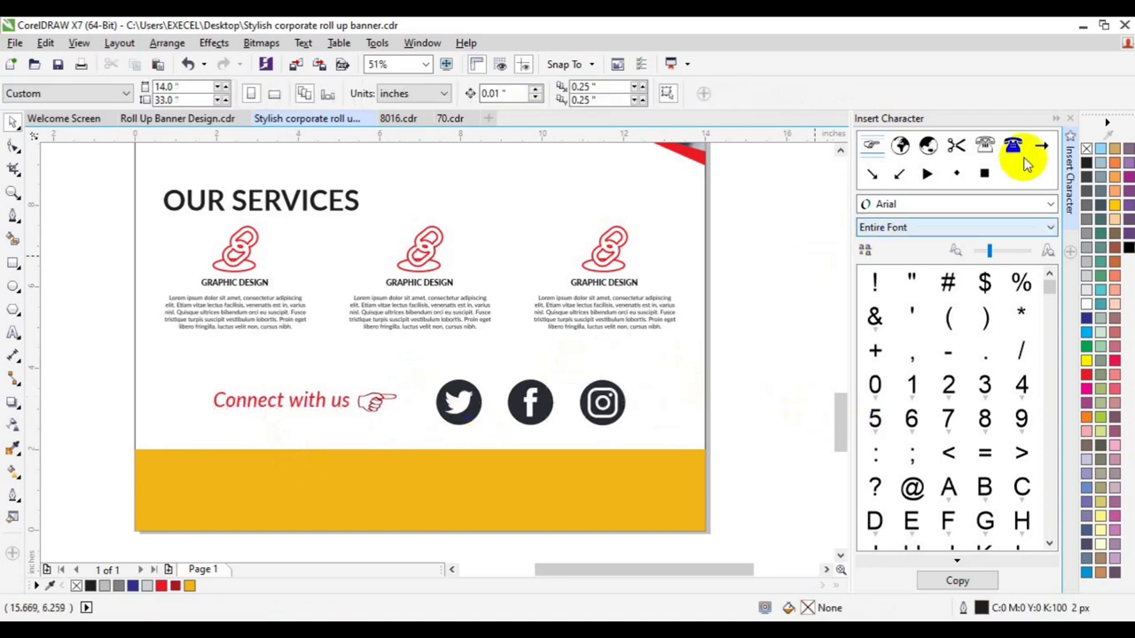
{"action": "left_click", "coordinate": [1071, 221]}
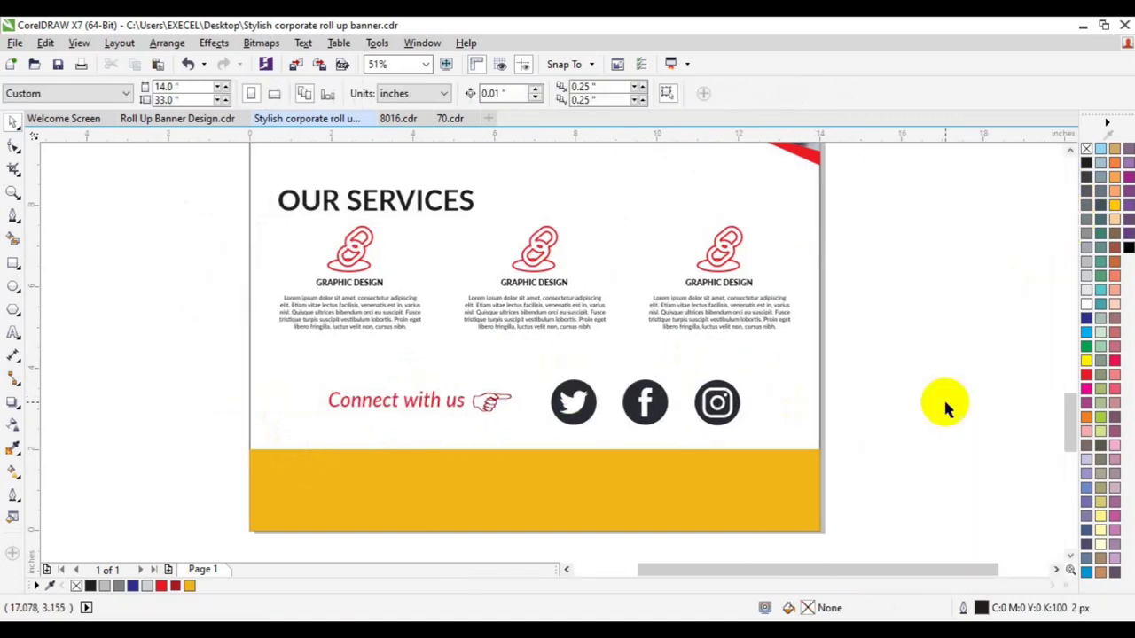
{"action": "left_click_drag", "start_coordinate": [1066, 420], "coordinate": [1068, 434]}
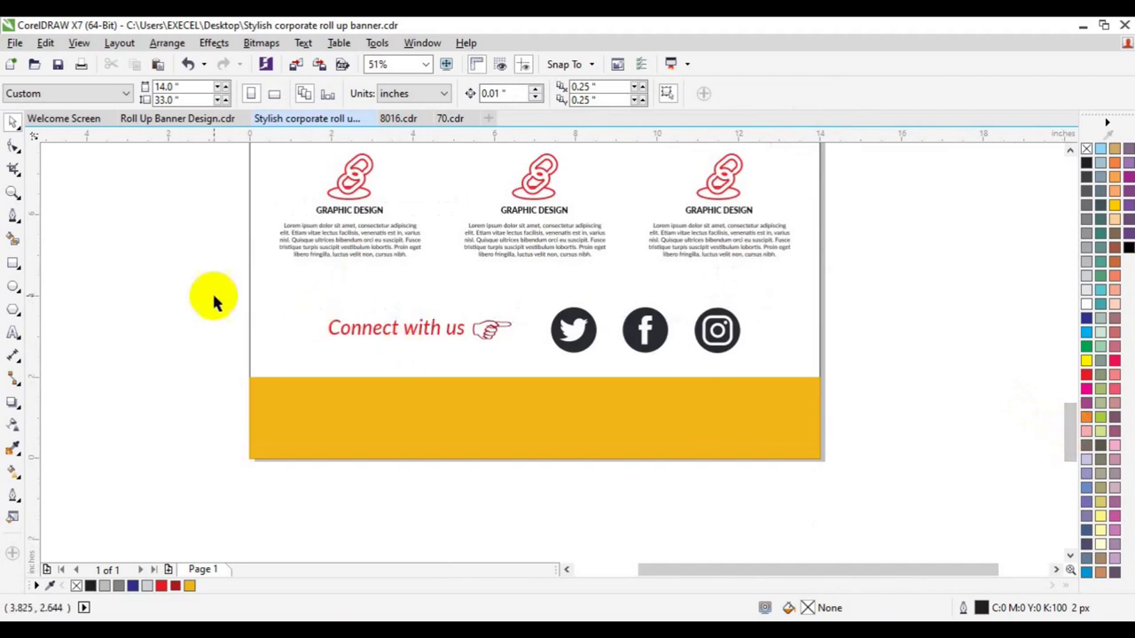
Import the QR code image images3.png and place it near the left end of the yellow footer band.
{"action": "left_click", "coordinate": [296, 68]}
{"action": "scroll", "coordinate": [540, 293], "scroll_direction": "down", "scroll_amount": 5}
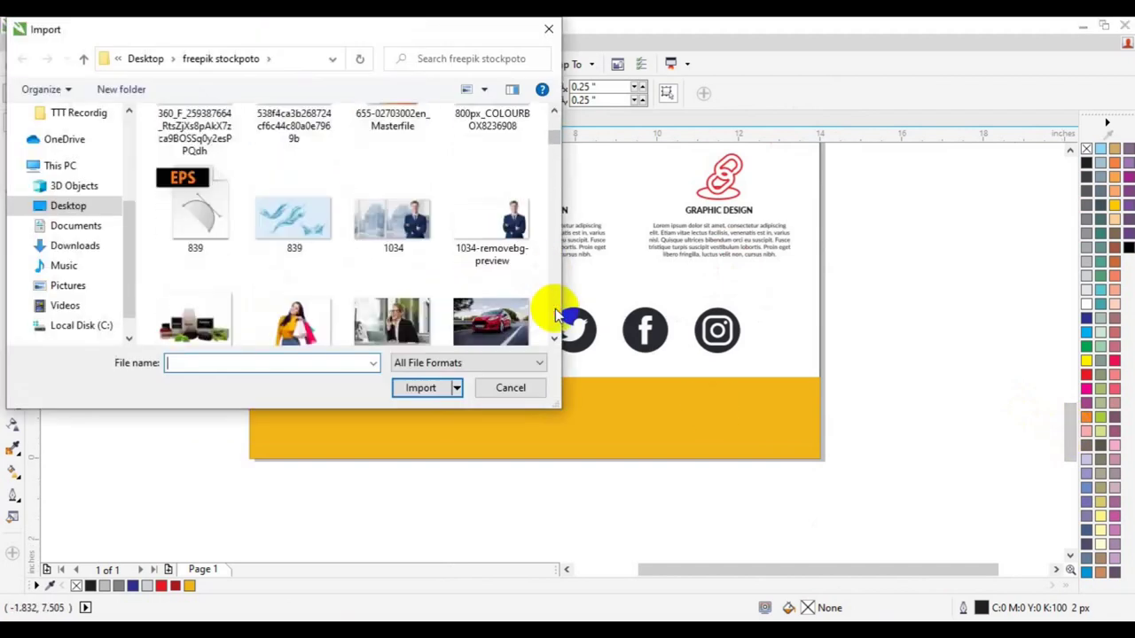
{"action": "scroll", "coordinate": [555, 314], "scroll_direction": "down", "scroll_amount": 15}
{"action": "scroll", "coordinate": [555, 313], "scroll_direction": "down", "scroll_amount": 15}
{"action": "scroll", "coordinate": [555, 315], "scroll_direction": "down", "scroll_amount": 15}
{"action": "scroll", "coordinate": [557, 314], "scroll_direction": "down", "scroll_amount": 5}
{"action": "scroll", "coordinate": [557, 214], "scroll_direction": "up", "scroll_amount": 3}
{"action": "left_click", "coordinate": [363, 258]}
{"action": "left_click", "coordinate": [417, 390]}
{"action": "left_click_drag", "start_coordinate": [306, 373], "coordinate": [377, 434]}
{"action": "left_click", "coordinate": [95, 397]}
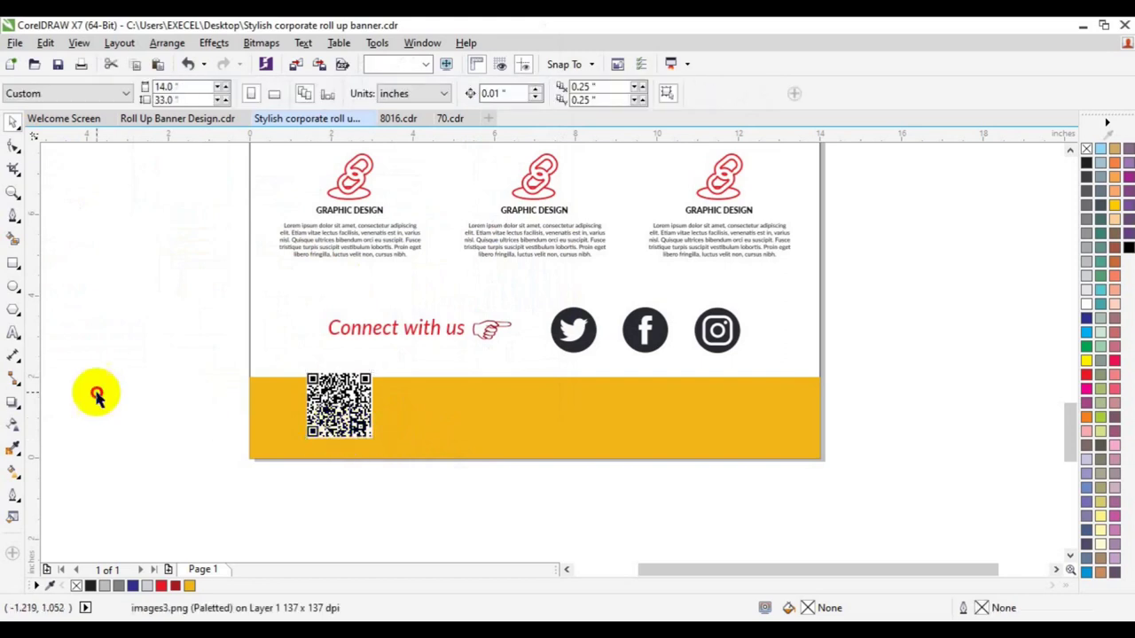
Add the contact e-mail address beside the QR code on the yellow band and set it in Lato Medium at 36 pt.
{"action": "left_click", "coordinate": [11, 340]}
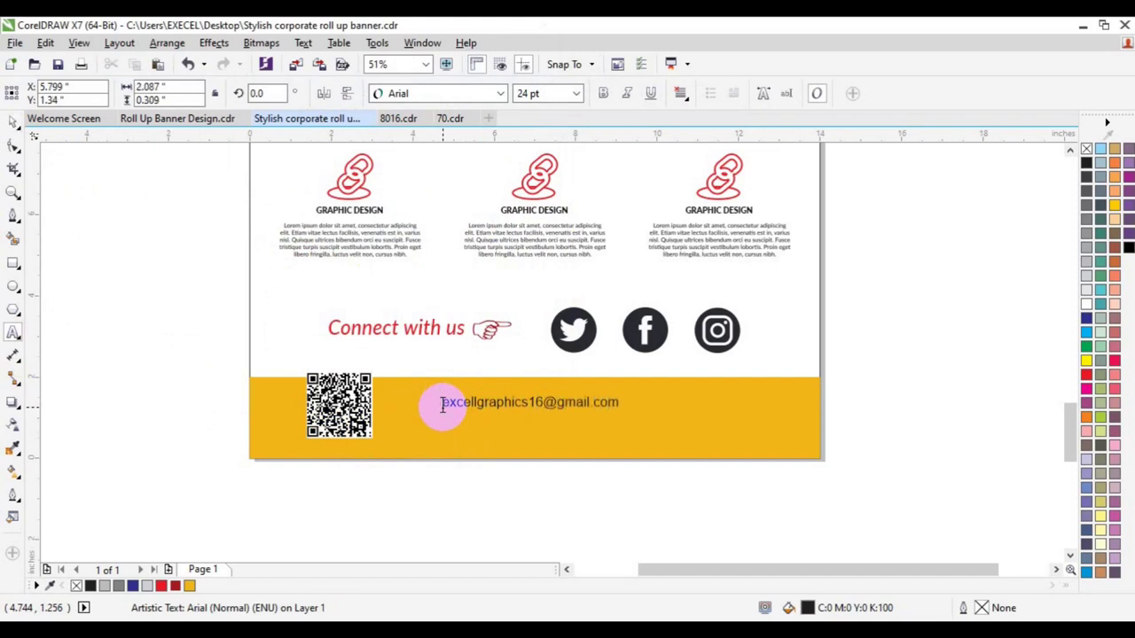
{"action": "key", "text": "ctrl+a"}
{"action": "left_click", "coordinate": [576, 93]}
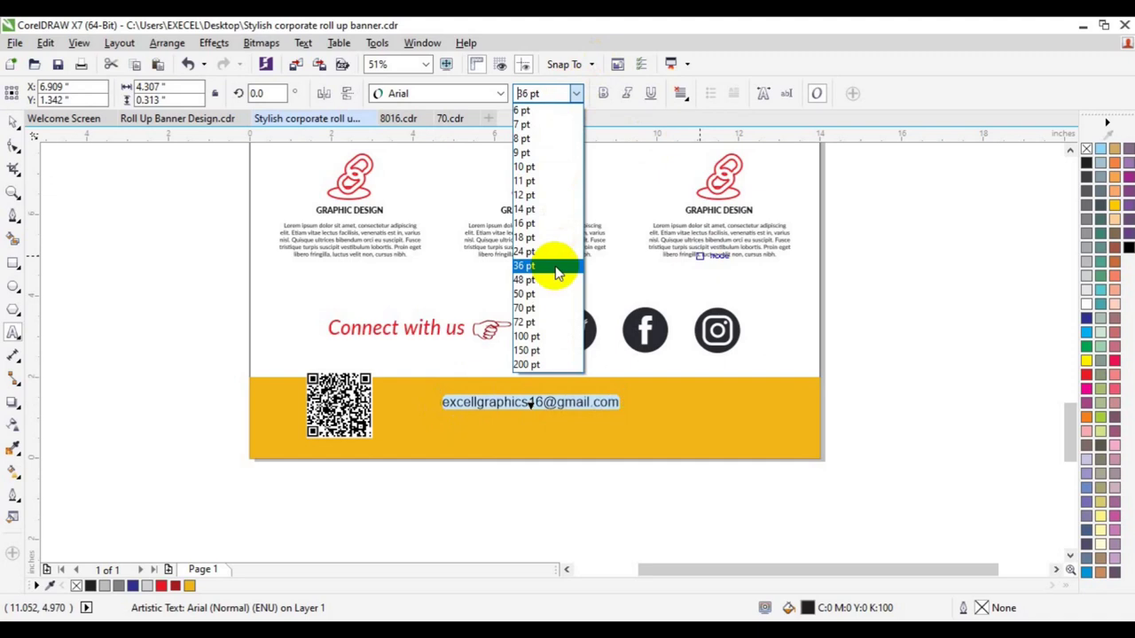
{"action": "left_click", "coordinate": [550, 265]}
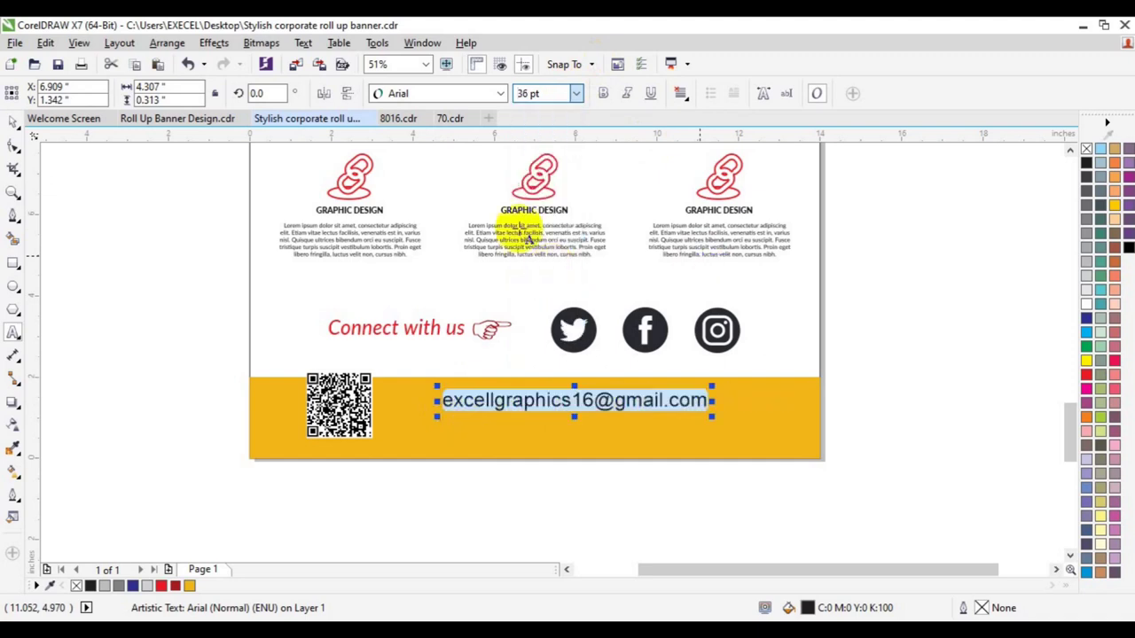
{"action": "left_click", "coordinate": [501, 93]}
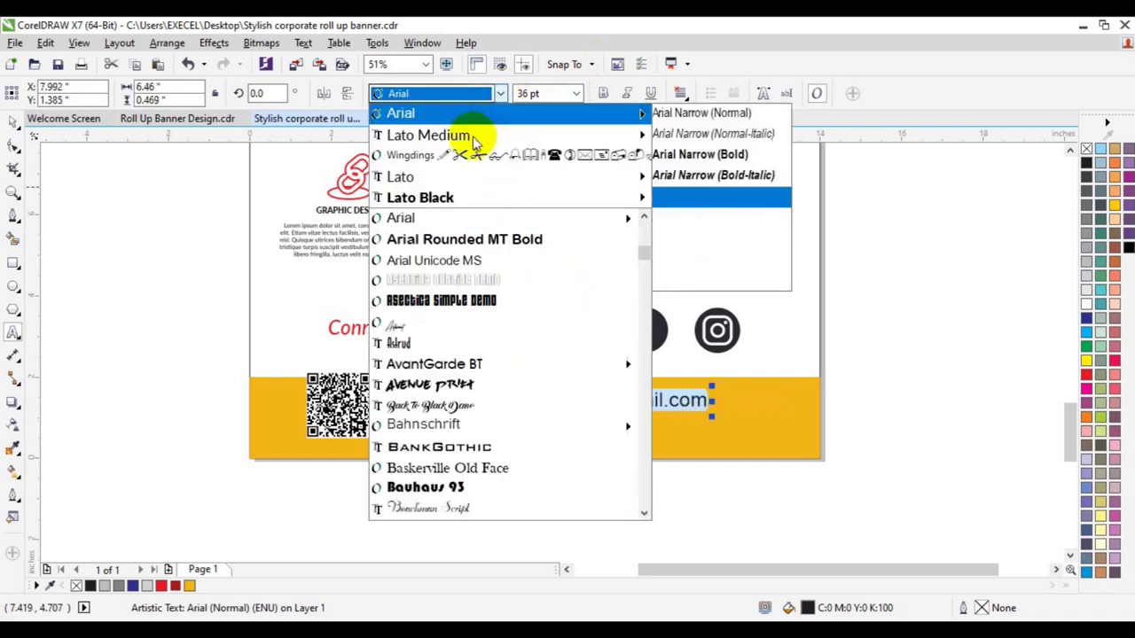
{"action": "mouse_move", "coordinate": [479, 135]}
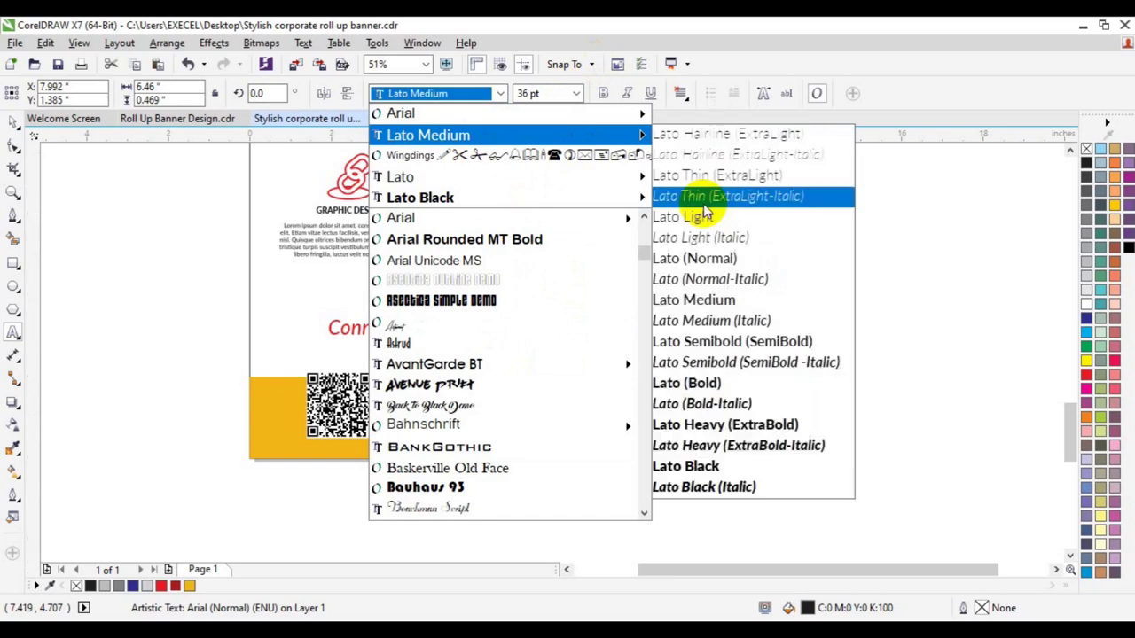
{"action": "left_click", "coordinate": [700, 298]}
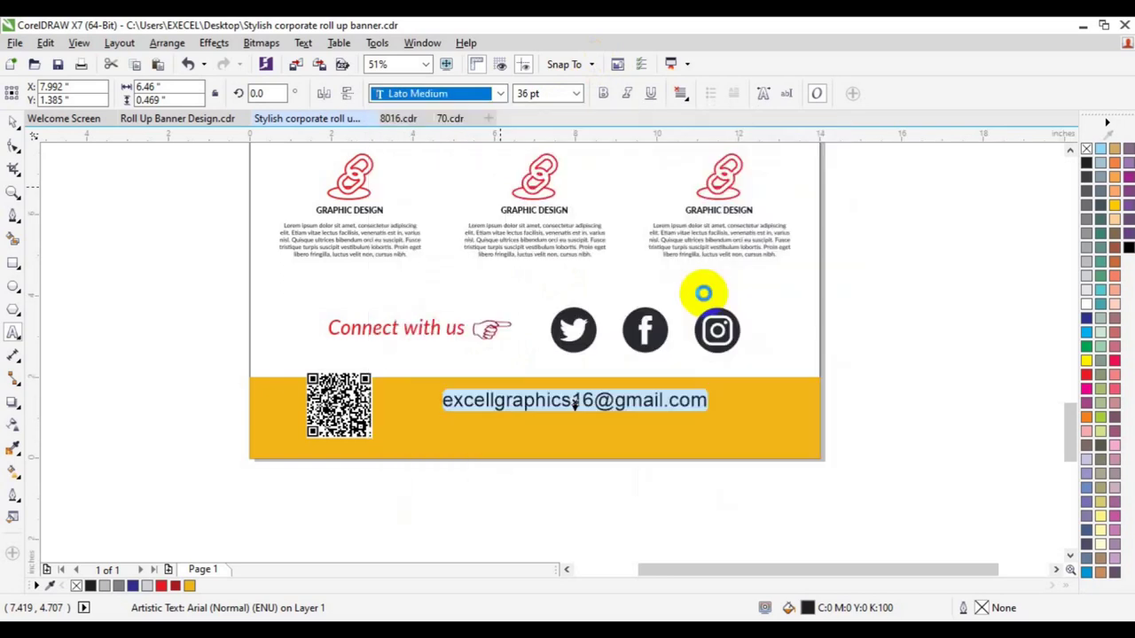
Centre the e-mail text horizontally and vertically on the yellow footer band.
{"action": "left_click", "coordinate": [16, 140]}
{"action": "left_click_drag", "start_coordinate": [569, 403], "coordinate": [559, 419]}
{"action": "left_click", "coordinate": [741, 409], "text": "shift"}
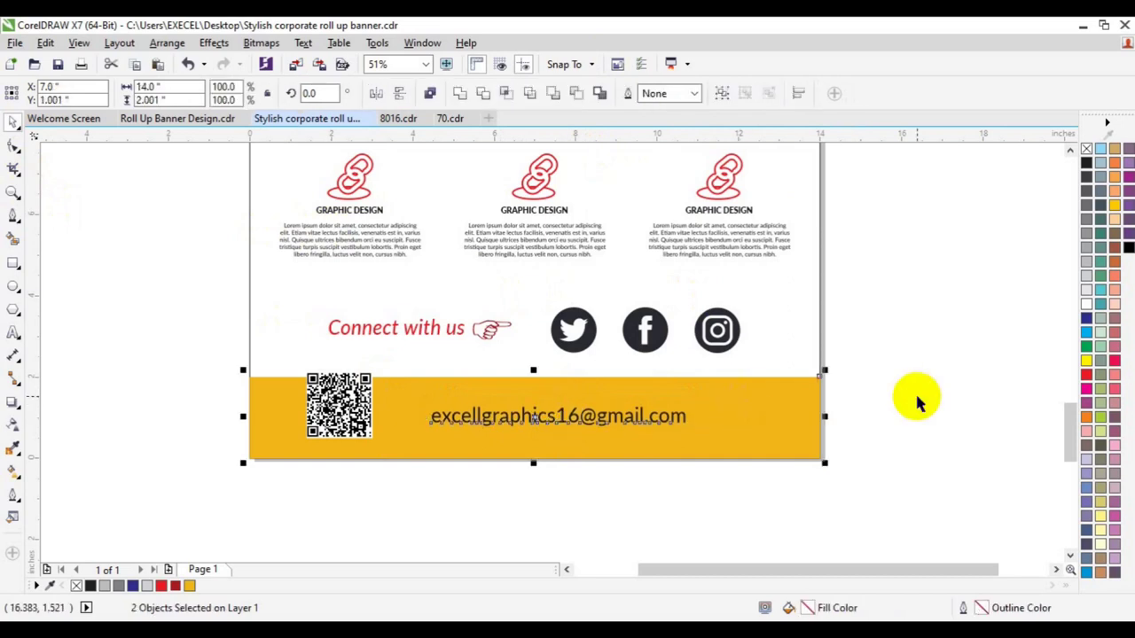
{"action": "key", "text": "e"}
{"action": "left_click", "coordinate": [927, 419]}
{"action": "left_click", "coordinate": [619, 427]}
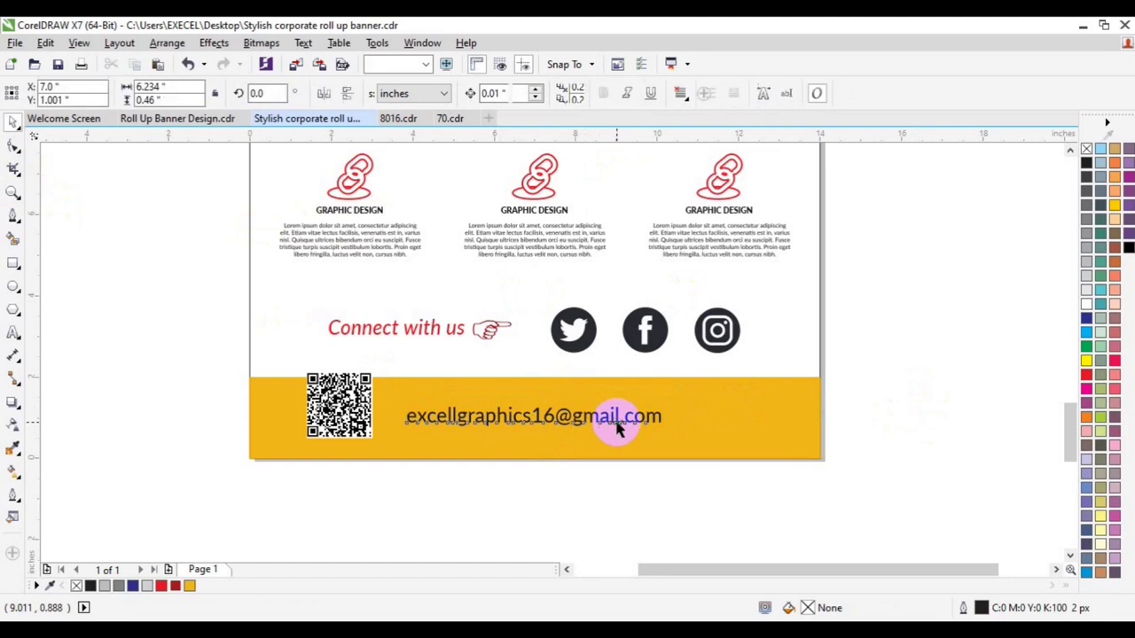
{"action": "left_click", "coordinate": [950, 357]}
Duplicate the OUR SERVICES heading, place the copy just below the About Us paragraphs, and reword it as OTHER SERVICES.
{"action": "left_click_drag", "start_coordinate": [1070, 443], "coordinate": [1070, 396]}
{"action": "left_click", "coordinate": [397, 470]}
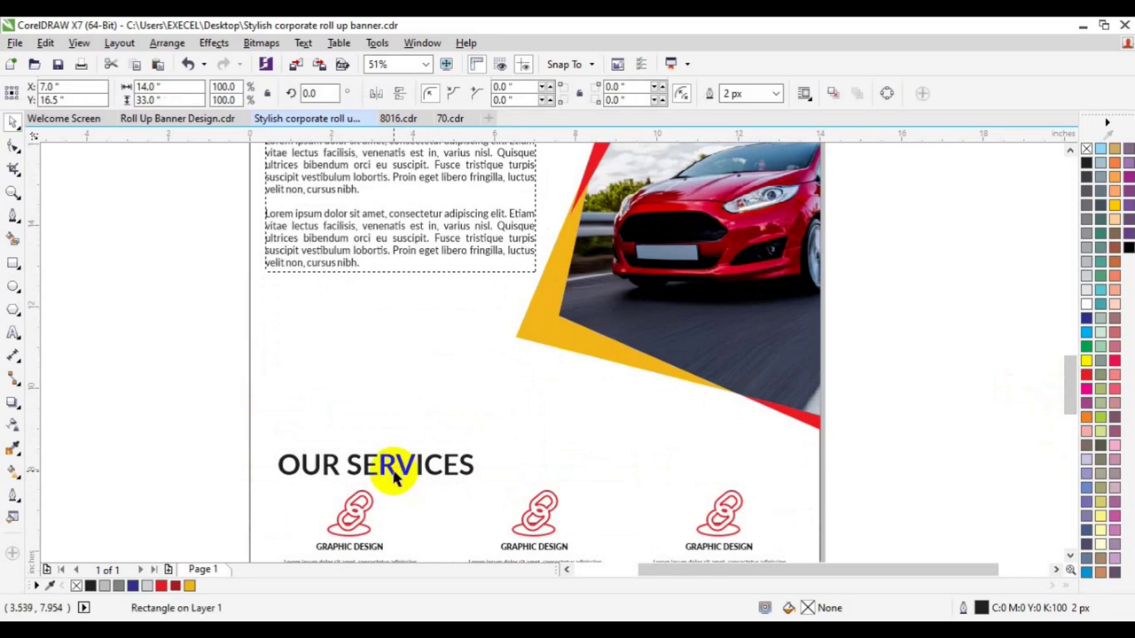
{"action": "left_click", "coordinate": [396, 479]}
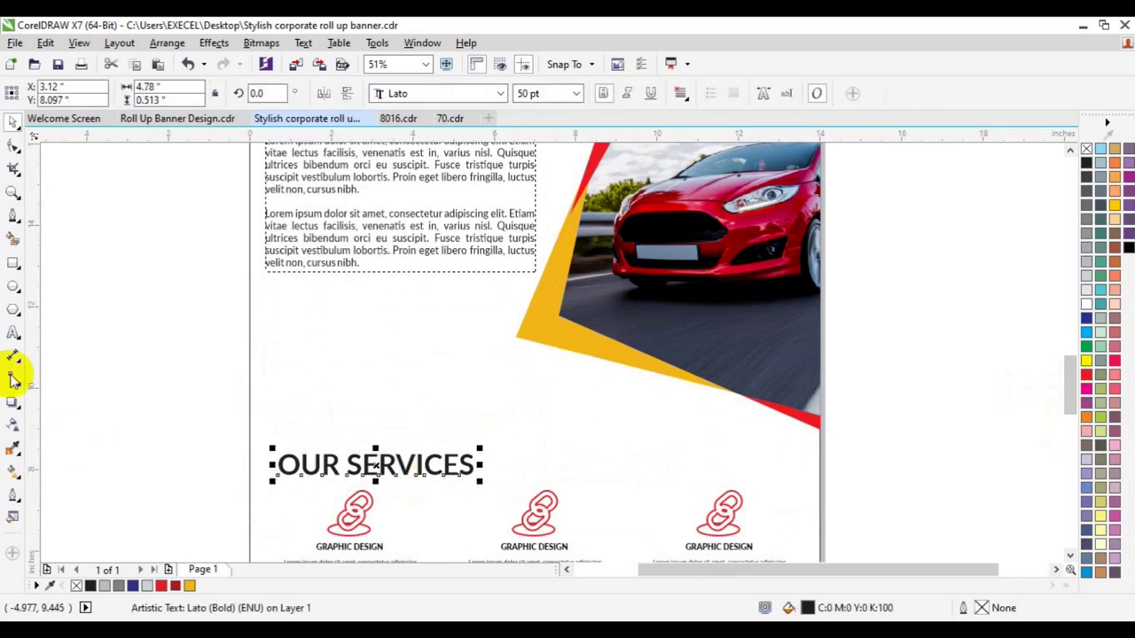
{"action": "key", "text": "ctrl+d"}
{"action": "left_click_drag", "start_coordinate": [393, 461], "coordinate": [371, 312]}
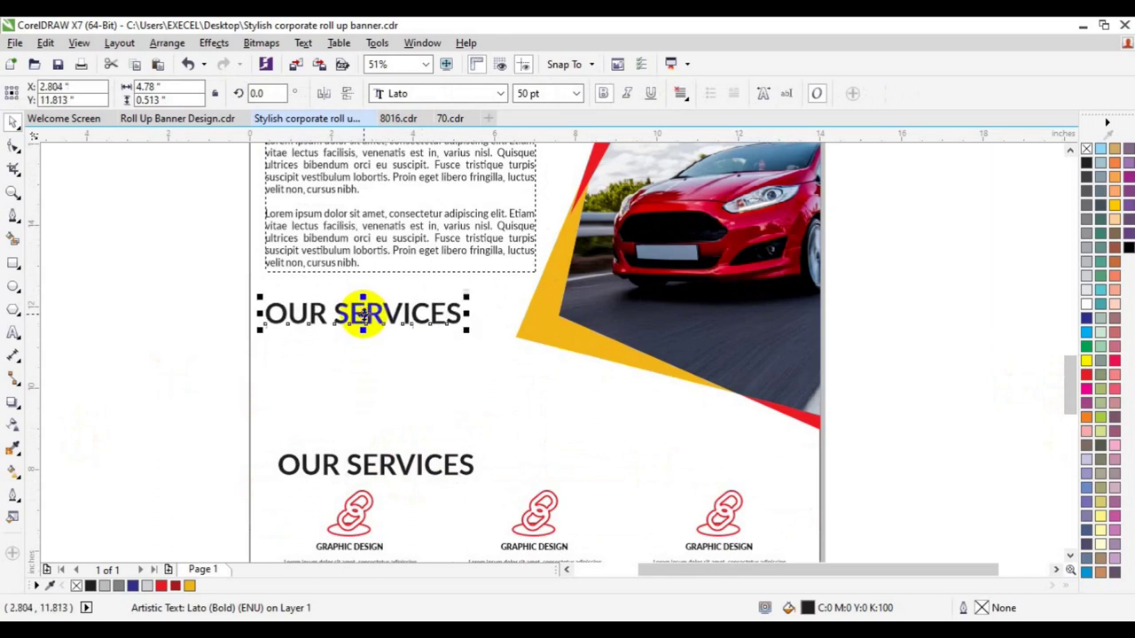
{"action": "left_click", "coordinate": [13, 332]}
{"action": "mouse_move", "coordinate": [268, 312]}
{"action": "left_mouse_down"}
{"action": "mouse_move", "coordinate": [337, 315]}
{"action": "mouse_move", "coordinate": [274, 317]}
{"action": "left_mouse_up"}
{"action": "type", "text": "OTHER"}
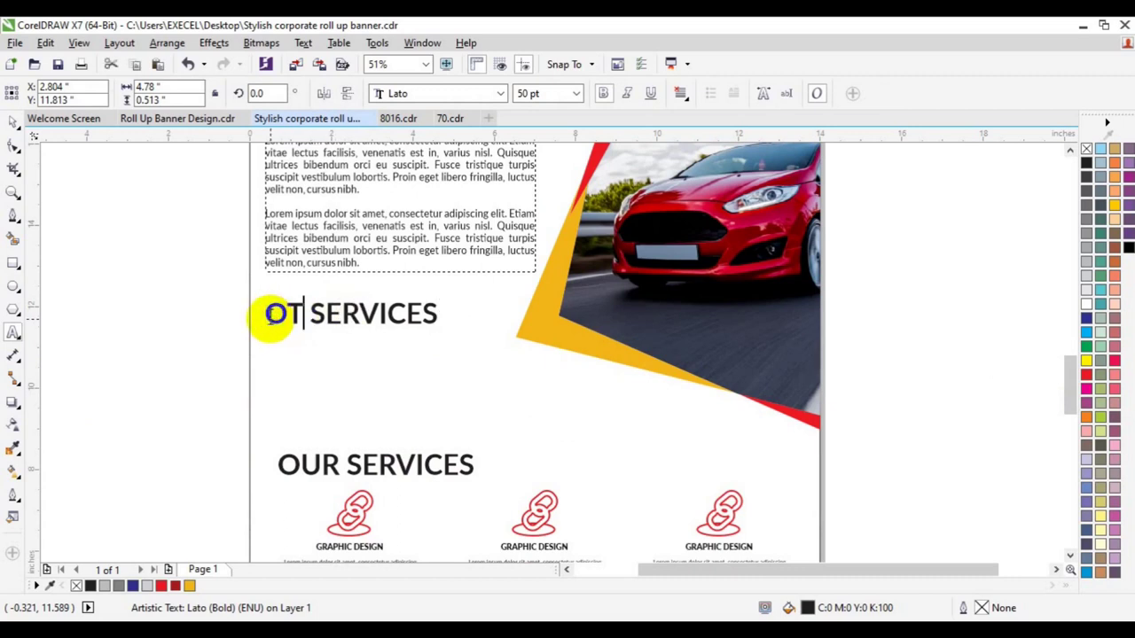
Set the OTHER SERVICES heading to 35 pt and fill it red.
{"action": "key", "text": "ctrl+a"}
{"action": "left_click", "coordinate": [530, 94]}
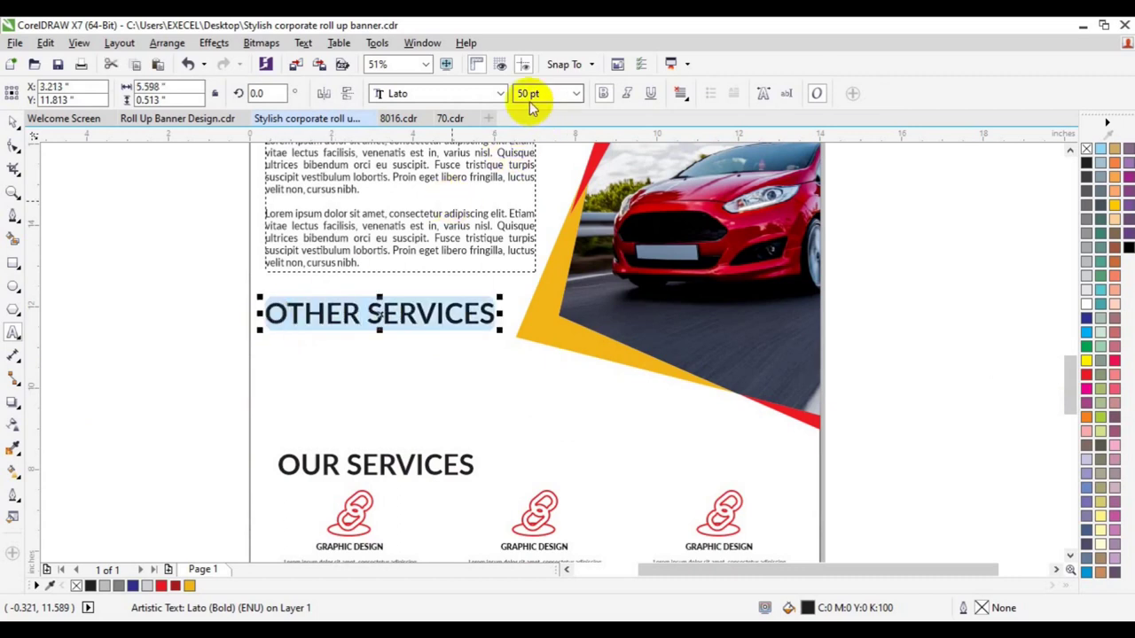
{"action": "type", "text": "40"}
{"action": "key", "text": "Return"}
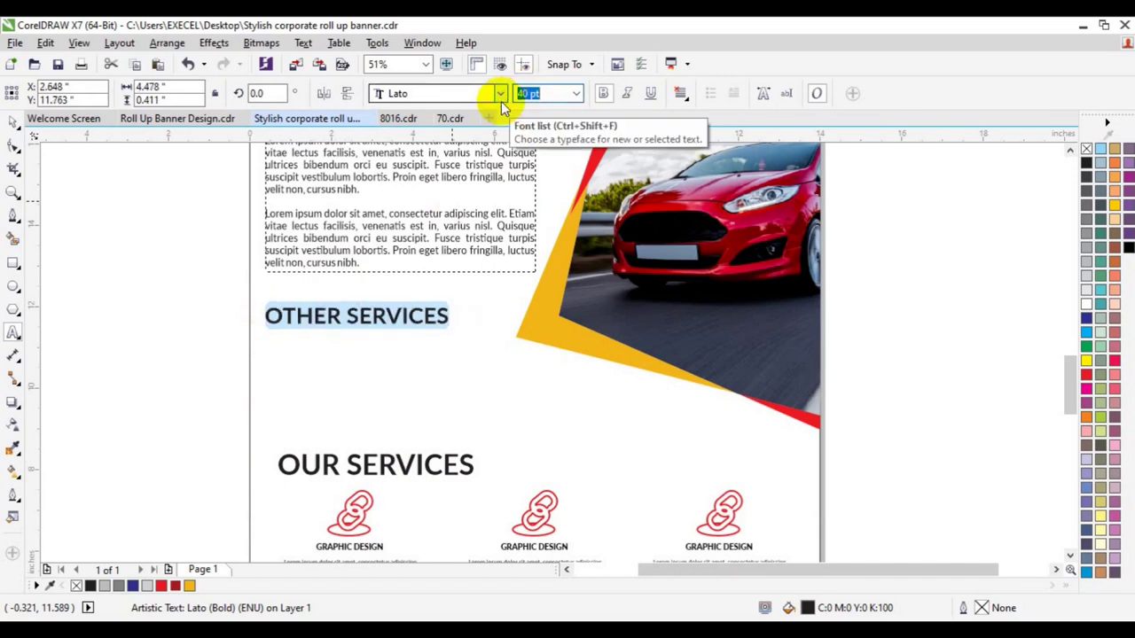
{"action": "type", "text": "35"}
{"action": "key", "text": "Return"}
{"action": "left_click", "coordinate": [13, 122]}
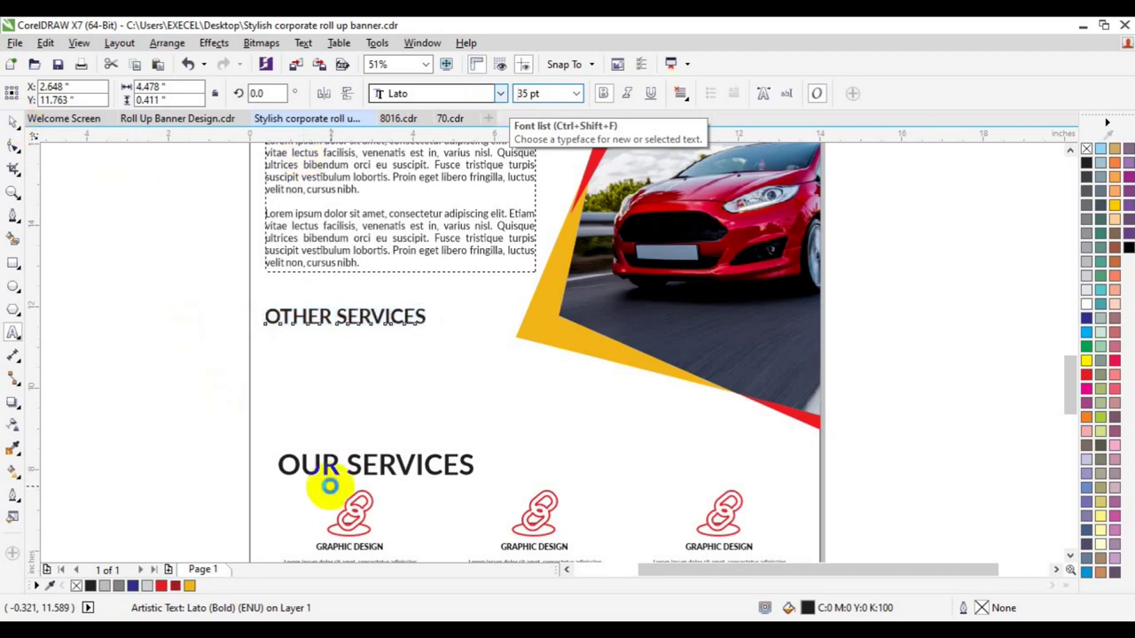
{"action": "left_click", "coordinate": [163, 586]}
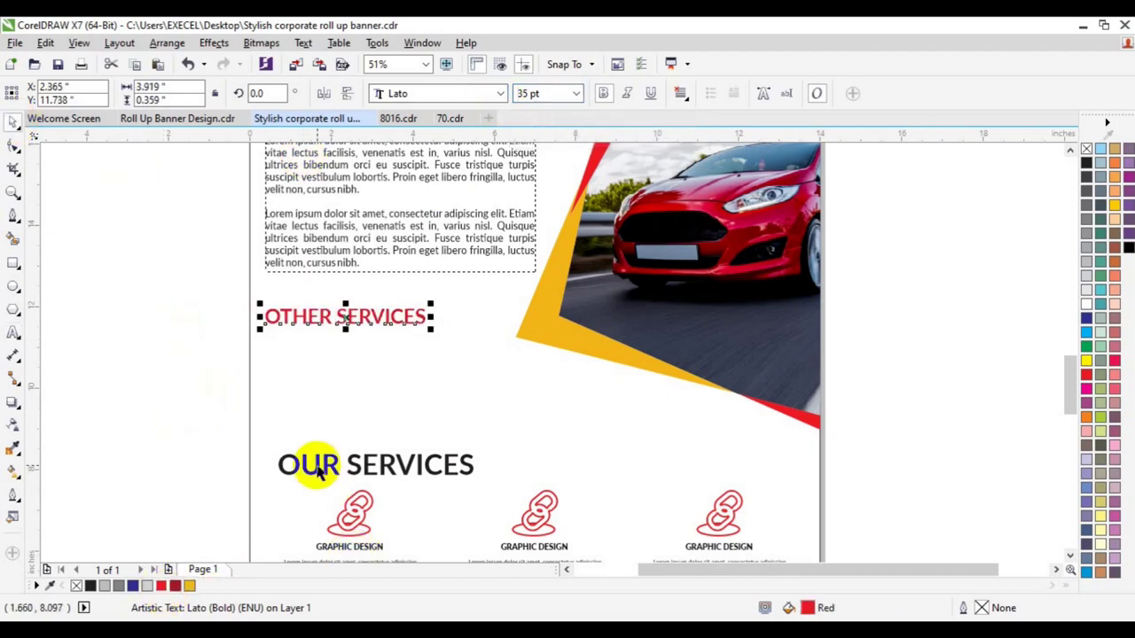
Reduce the OTHER SERVICES heading to 30 pt.
{"action": "left_click", "coordinate": [13, 335]}
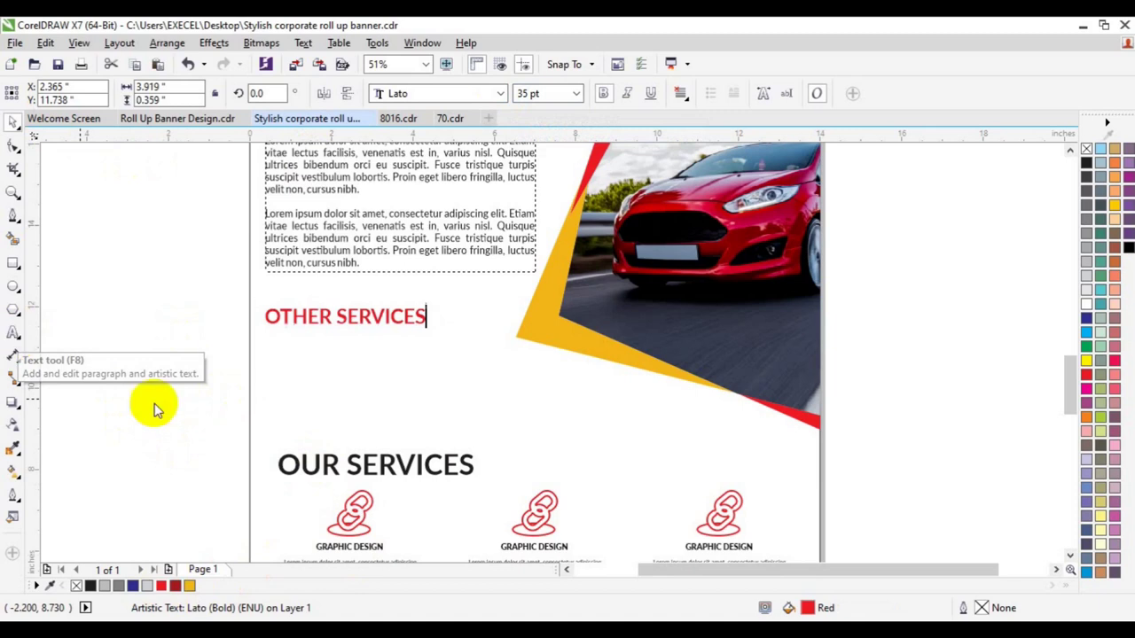
{"action": "key", "text": "ctrl+a"}
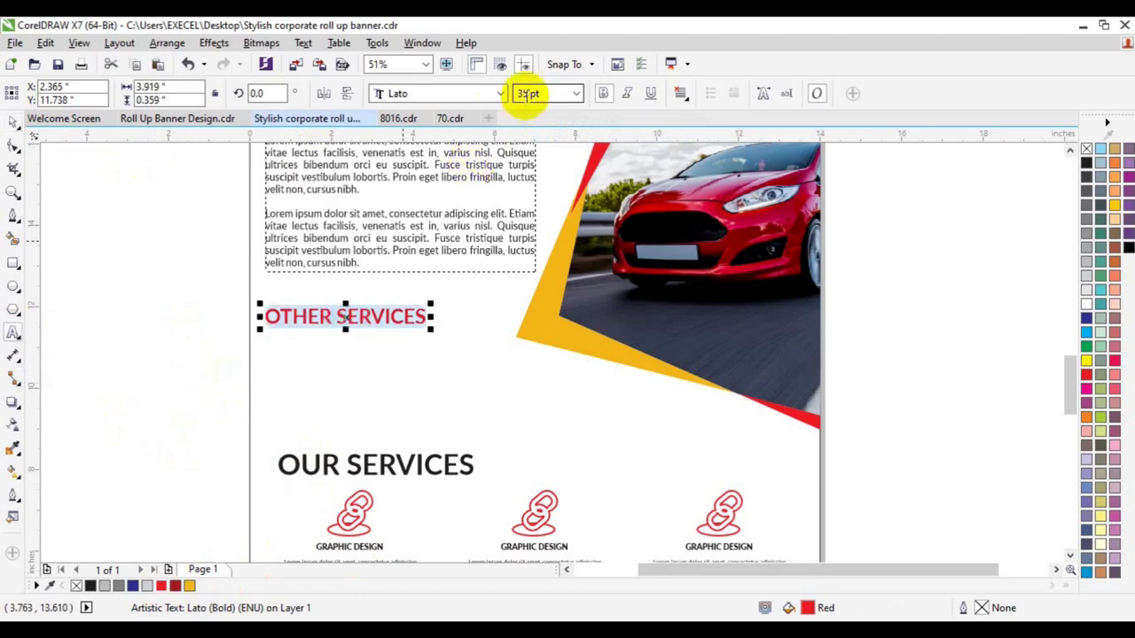
{"action": "left_click", "coordinate": [526, 94]}
{"action": "type", "text": "30"}
{"action": "key", "text": "Return"}
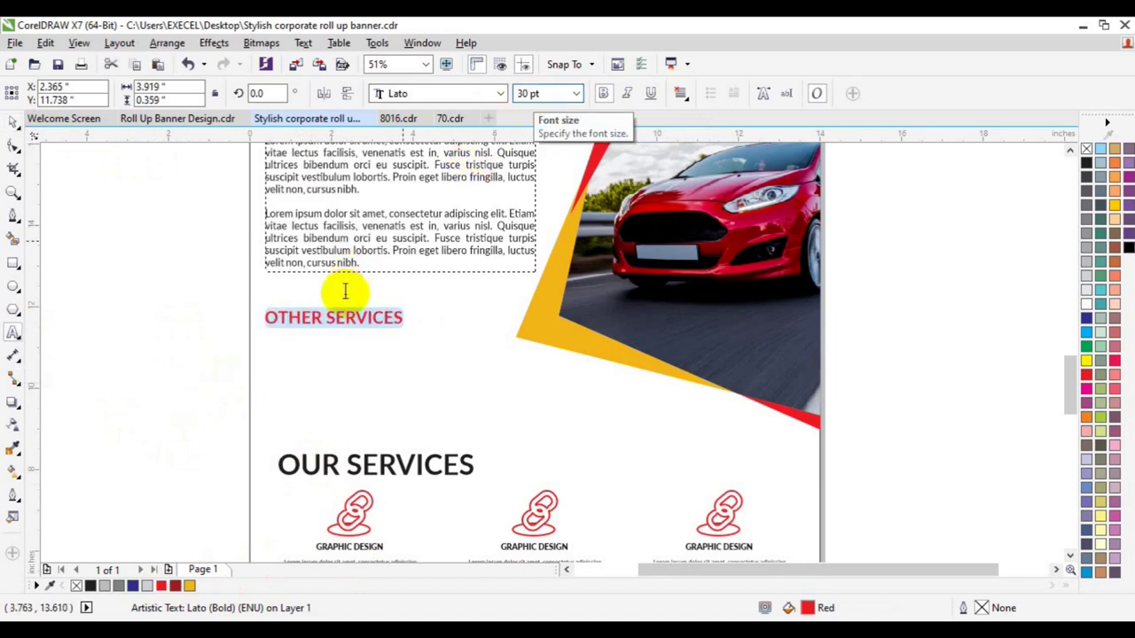
{"action": "left_click", "coordinate": [9, 121]}
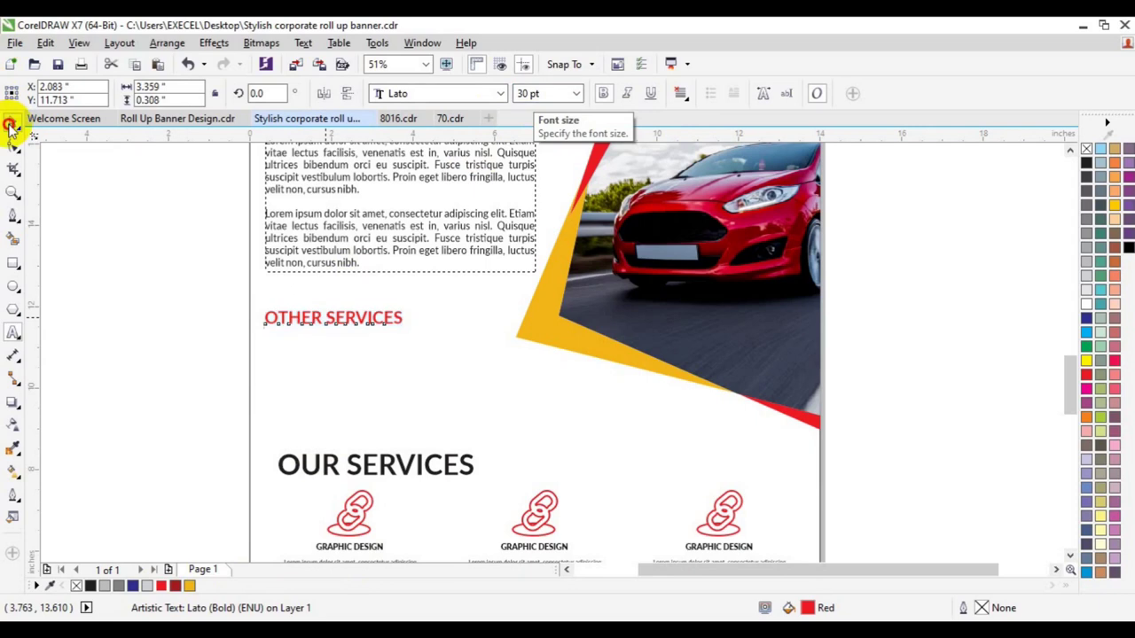
Duplicate the red OTHER SERVICES heading and place the copy directly beneath the original, indented slightly to the right.
{"action": "left_click", "coordinate": [168, 322]}
{"action": "key", "text": "z"}
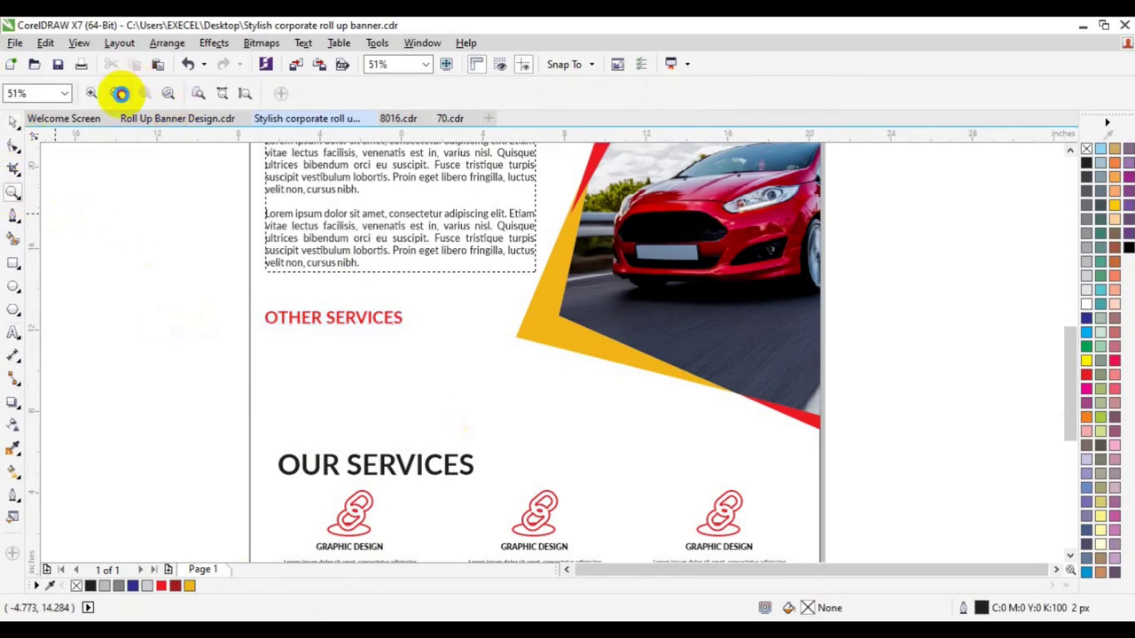
{"action": "left_click", "coordinate": [116, 92]}
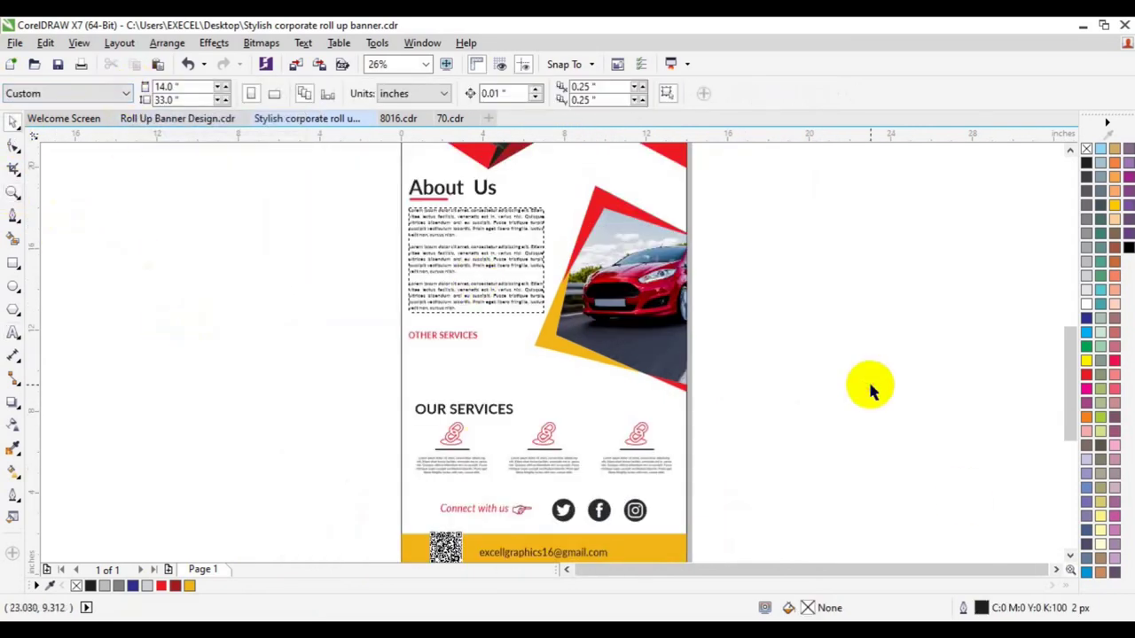
{"action": "left_click", "coordinate": [1070, 557]}
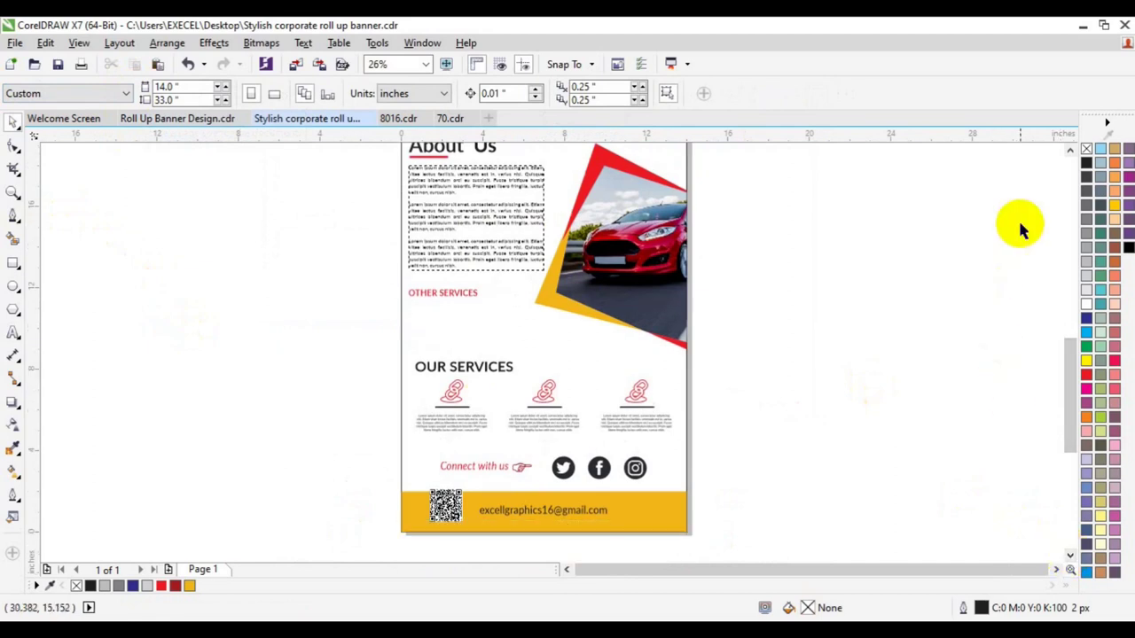
{"action": "left_click", "coordinate": [1068, 149]}
{"action": "left_click", "coordinate": [1067, 149]}
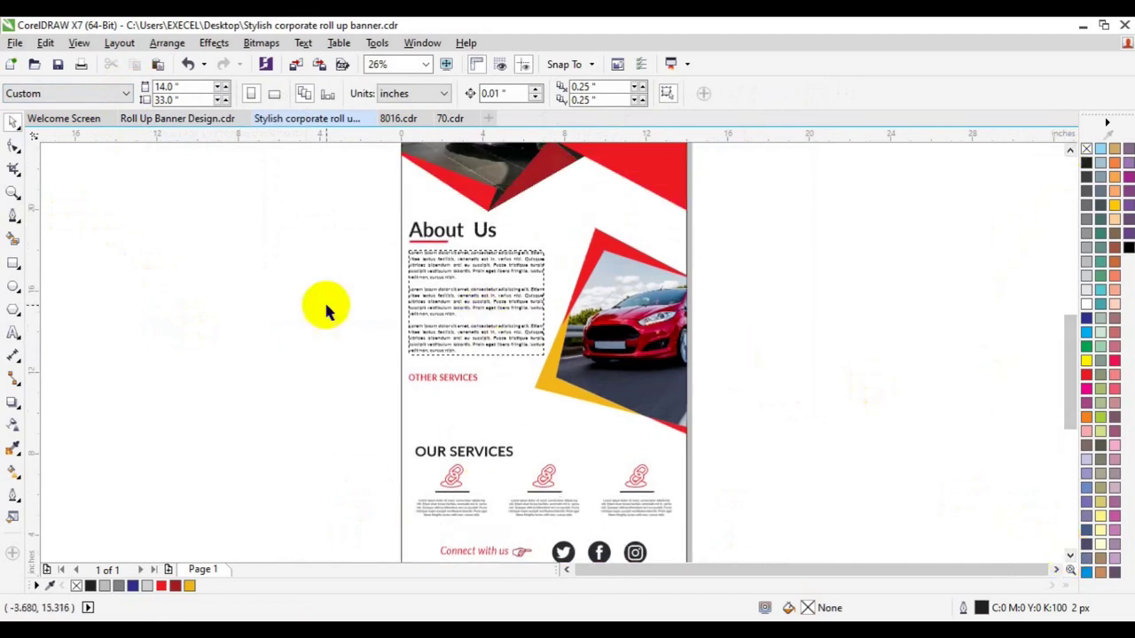
{"action": "left_click", "coordinate": [14, 190]}
{"action": "left_click", "coordinate": [451, 381]}
{"action": "key", "text": "space"}
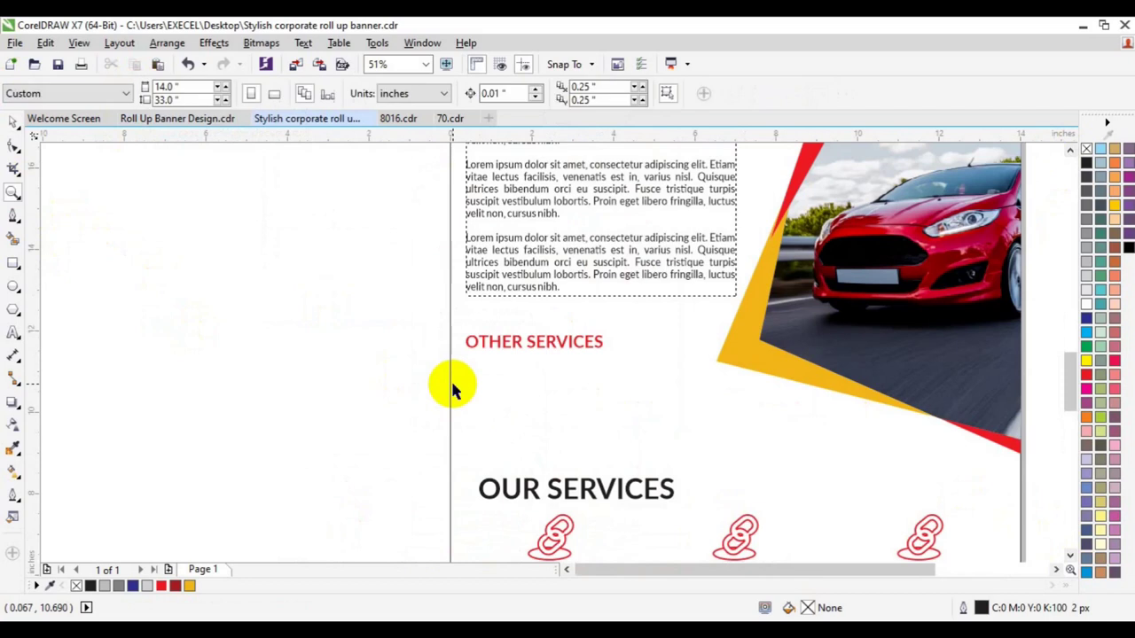
{"action": "left_click", "coordinate": [506, 346]}
{"action": "left_click_drag", "start_coordinate": [506, 344], "coordinate": [543, 371]}
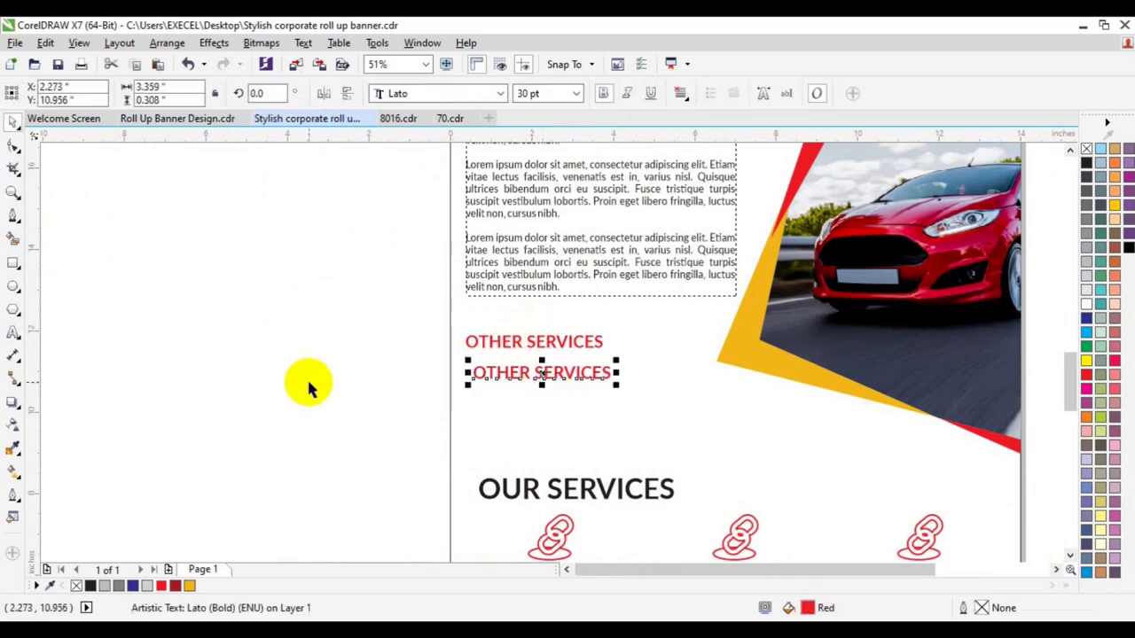
Replace the copy's text with five lines: Graphic Design, Importation & Training, Web Design & Development, Online & Offline Training, Digital Marketing Agency.
{"action": "left_click", "coordinate": [13, 331]}
{"action": "key", "text": "ctrl+a"}
{"action": "type", "text": "G"}
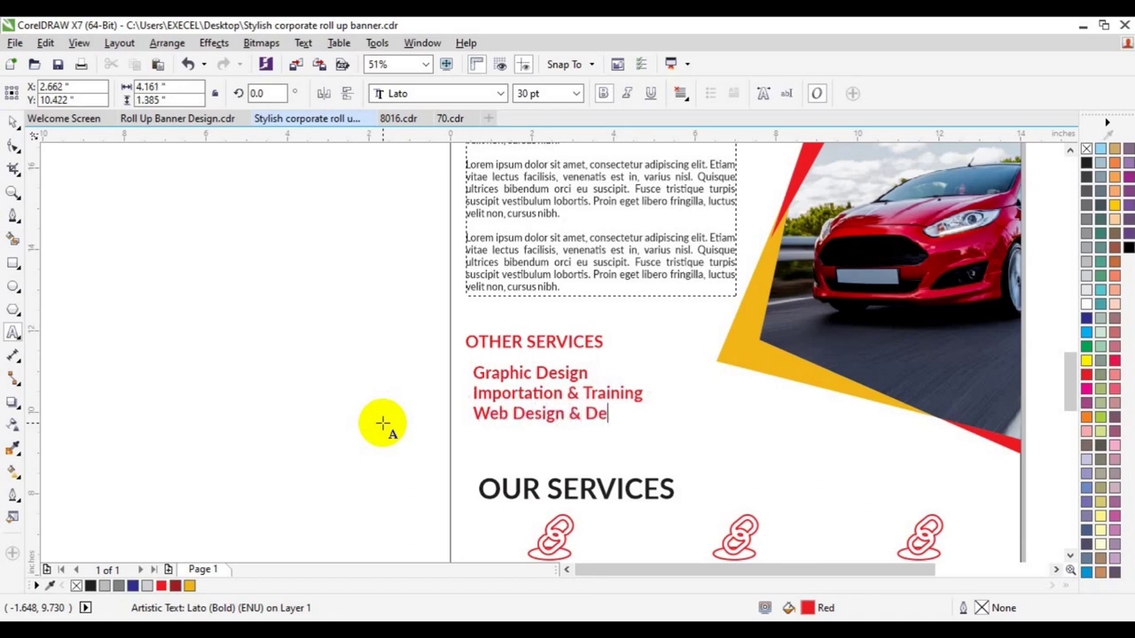
{"action": "key", "text": "Return"}
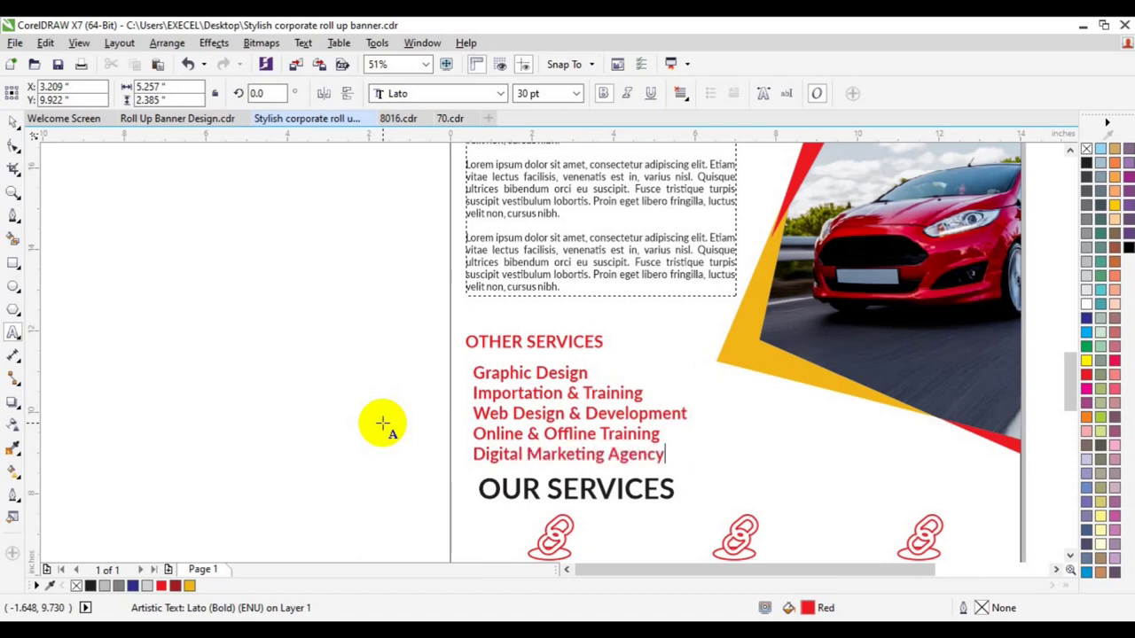
Set the line spacing of the whole five-line services list to 140%.
{"action": "key", "text": "ctrl+a"}
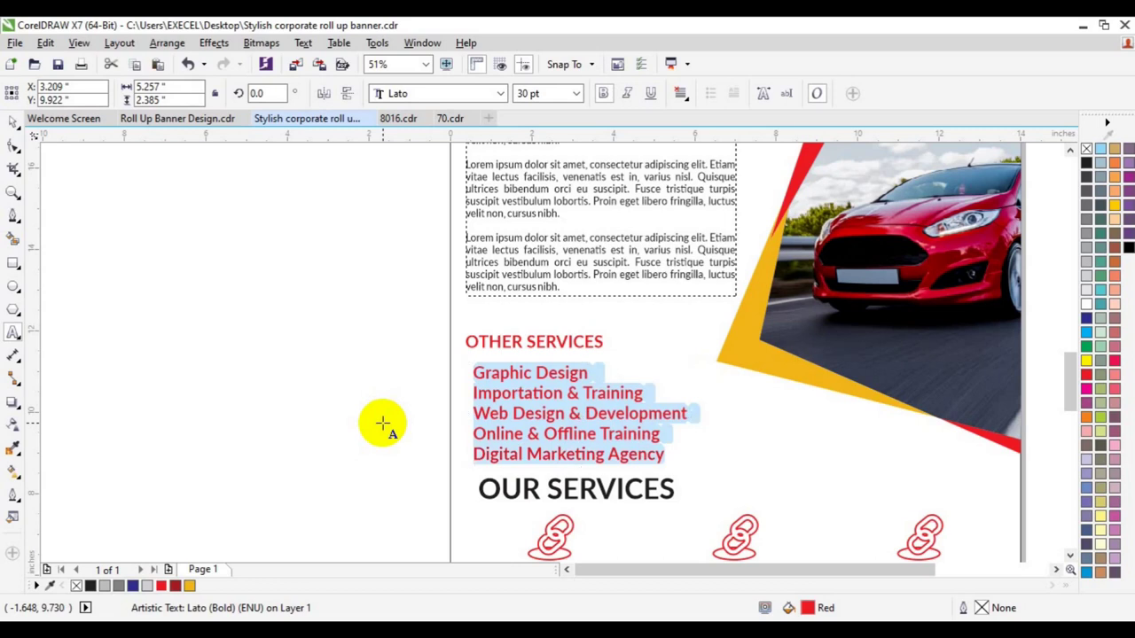
{"action": "key", "text": "ctrl+t"}
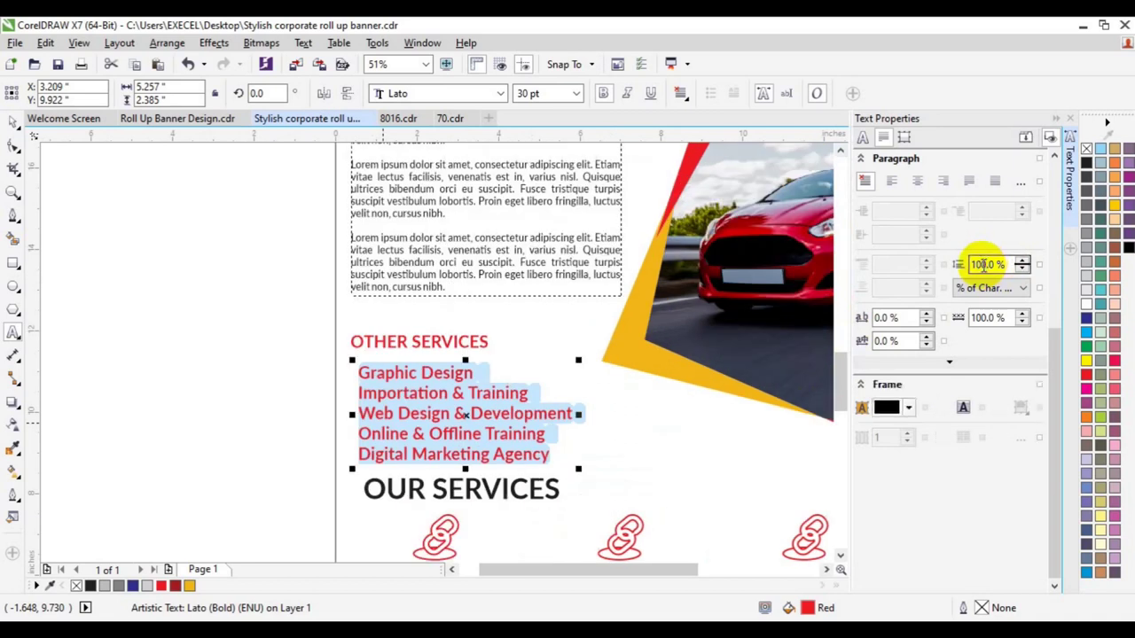
{"action": "type", "text": "130"}
{"action": "key", "text": "Return"}
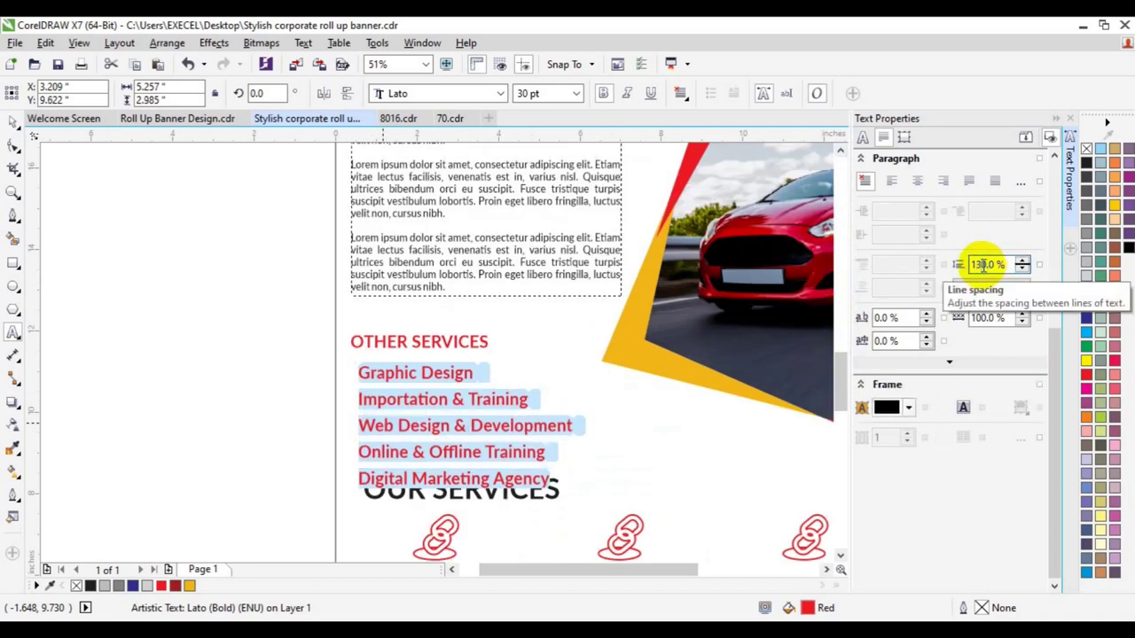
{"action": "type", "text": "140"}
{"action": "key", "text": "Return"}
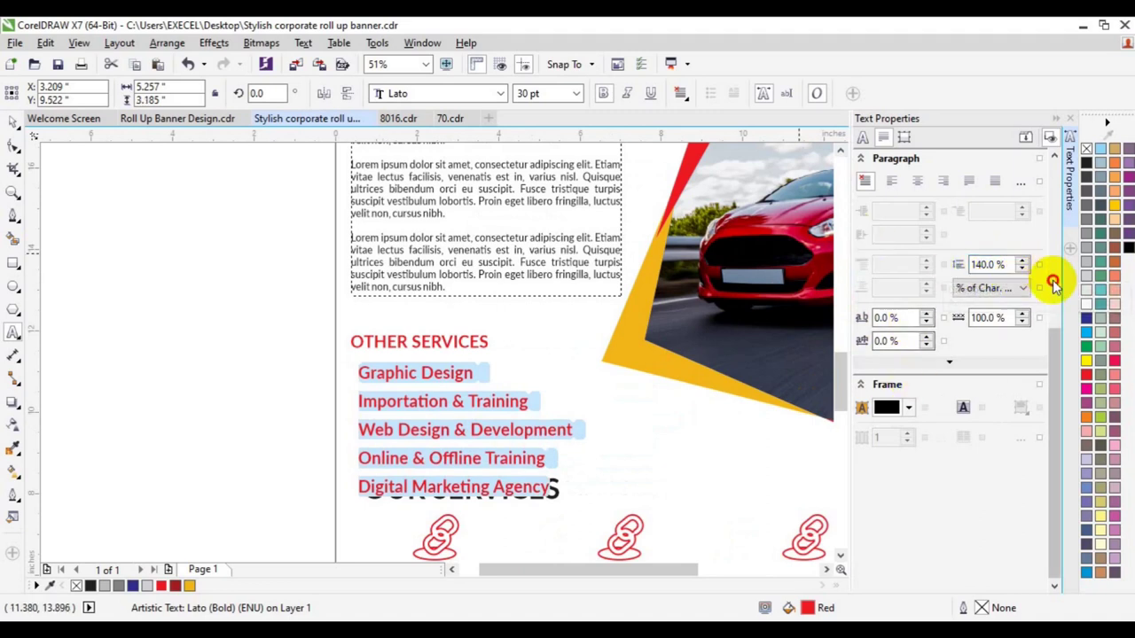
Fill the five-line services list with black.
{"action": "left_click", "coordinate": [1055, 294]}
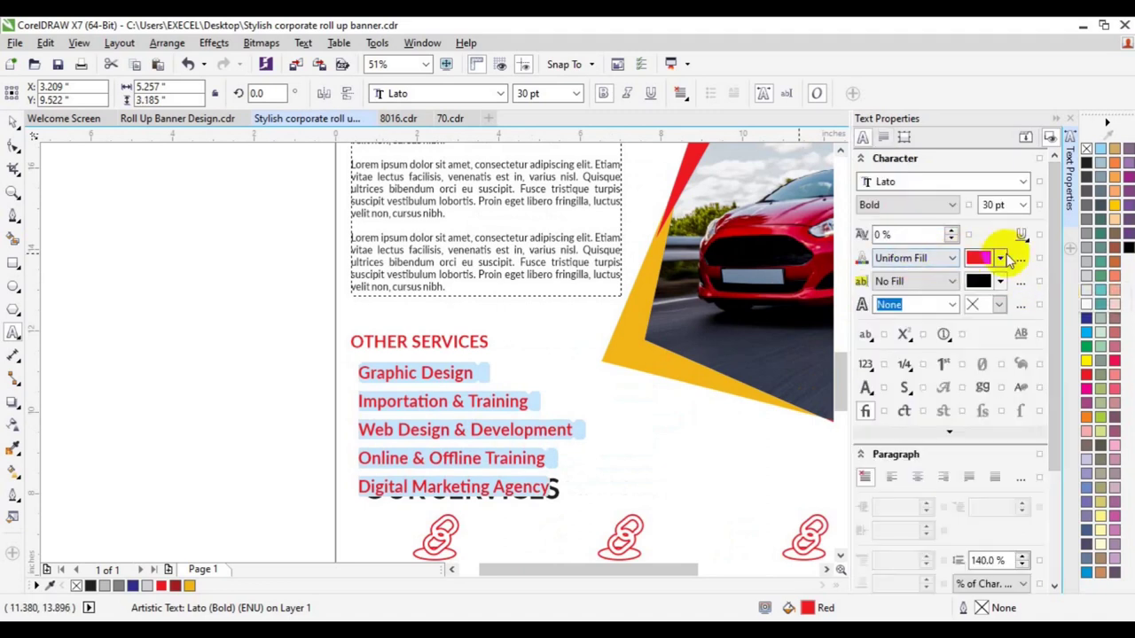
{"action": "left_click_drag", "start_coordinate": [1053, 262], "coordinate": [1049, 510]}
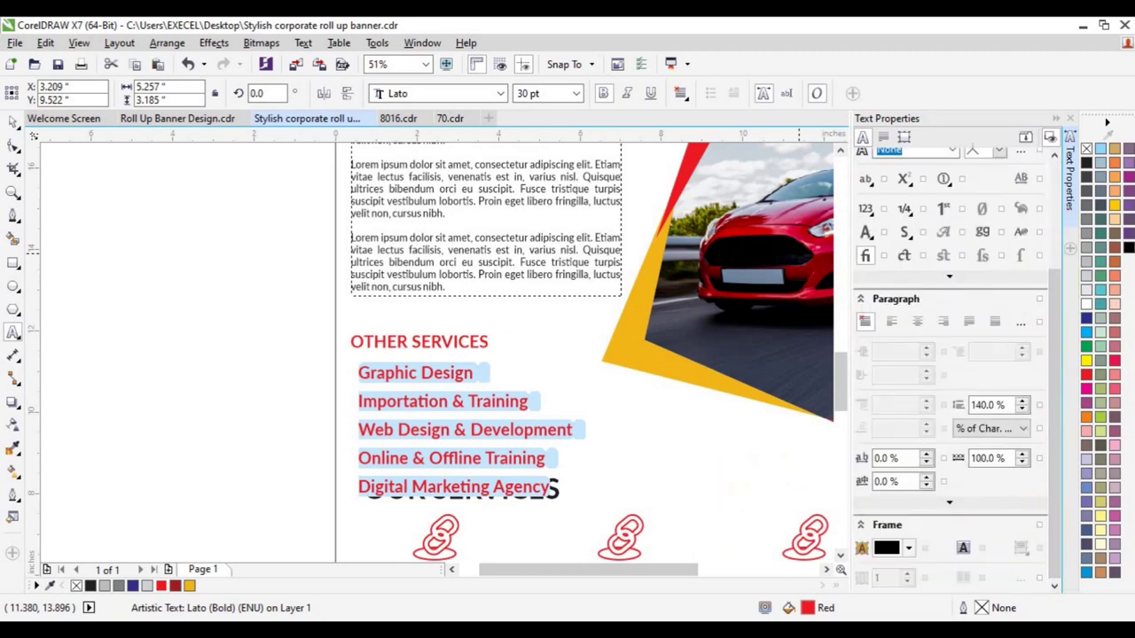
{"action": "left_click", "coordinate": [12, 121]}
{"action": "left_click", "coordinate": [654, 500]}
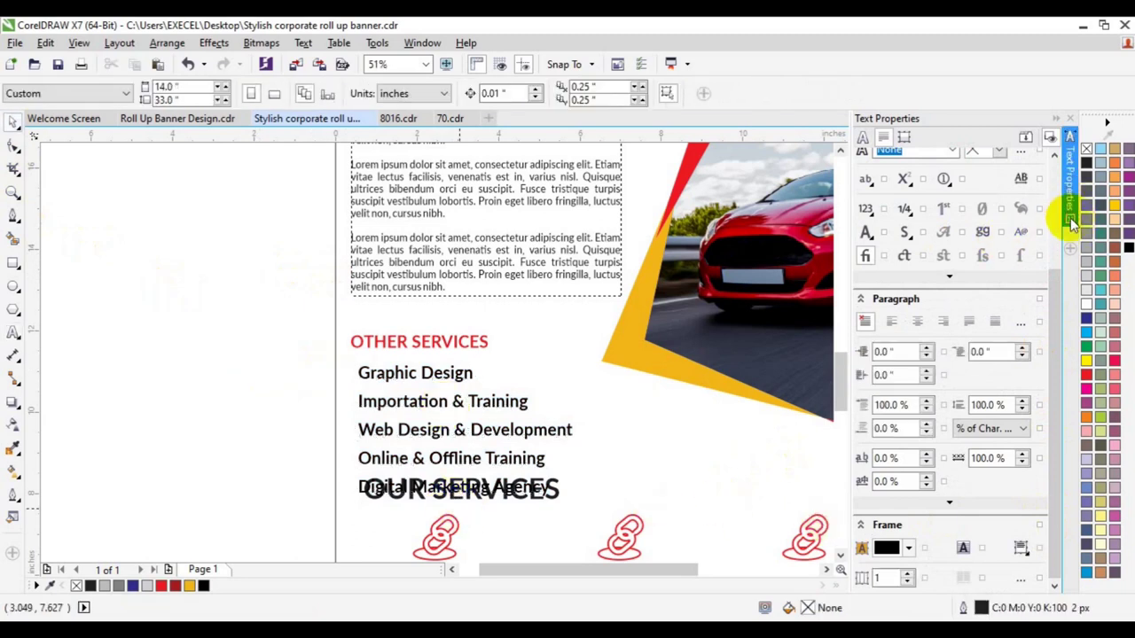
{"action": "left_click", "coordinate": [1070, 223]}
Ungroup the OUR SERVICES heading and its three service columns, and nudge both down below the black services list.
{"action": "left_click_drag", "start_coordinate": [1069, 368], "coordinate": [1068, 398]}
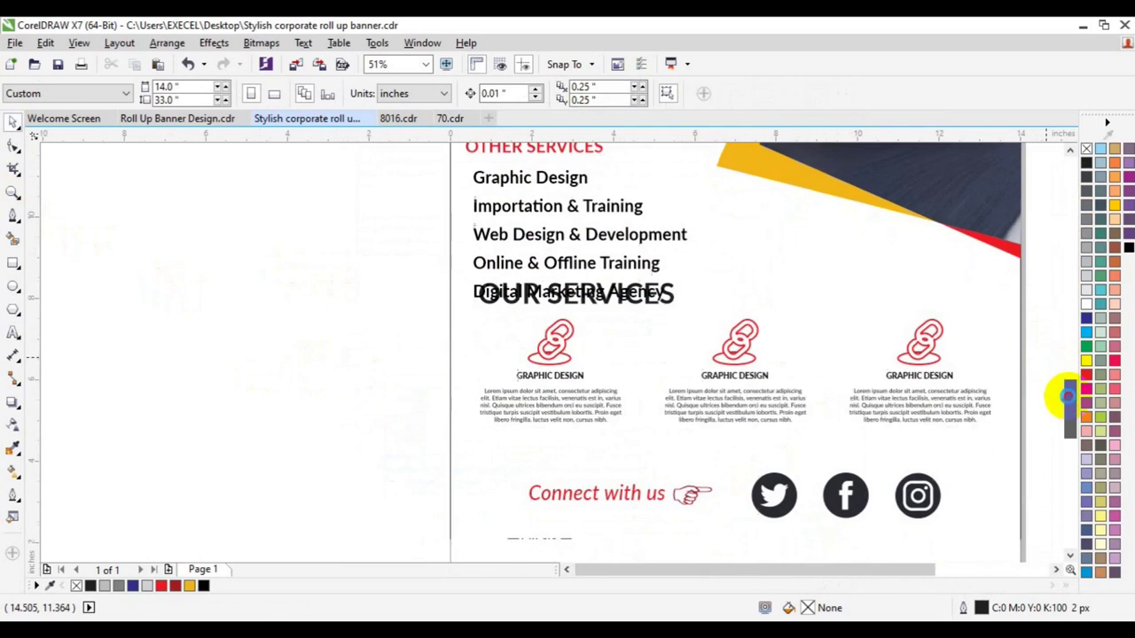
{"action": "left_click", "coordinate": [665, 297]}
{"action": "left_click", "coordinate": [718, 386]}
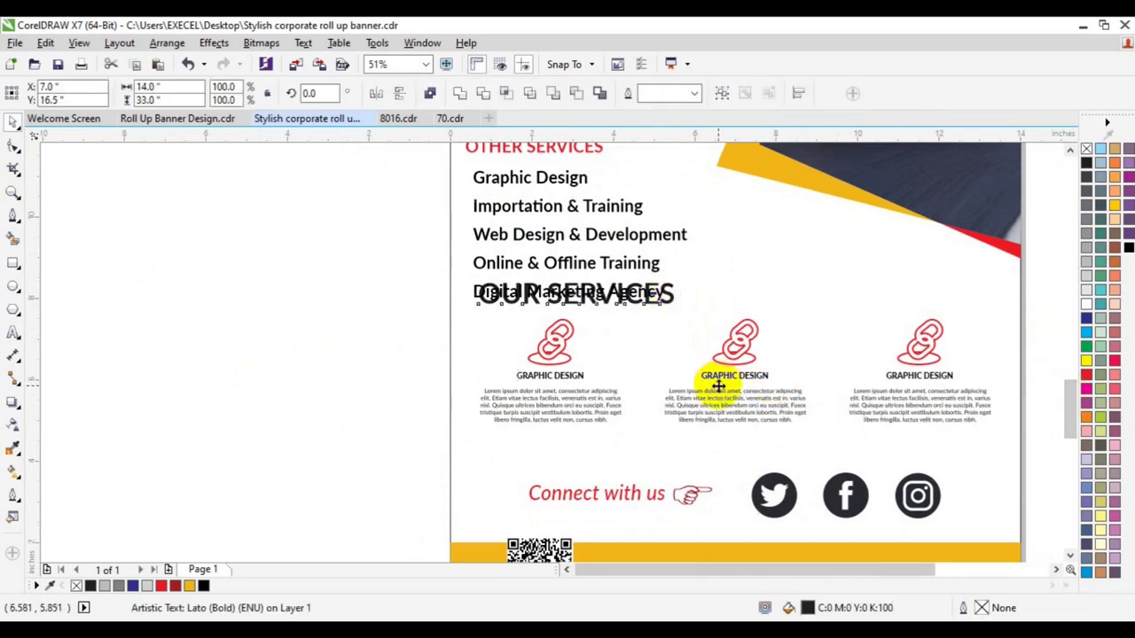
{"action": "left_click", "coordinate": [709, 405], "text": "shift"}
{"action": "key", "text": "ctrl+g"}
{"action": "key", "text": "ctrl+u"}
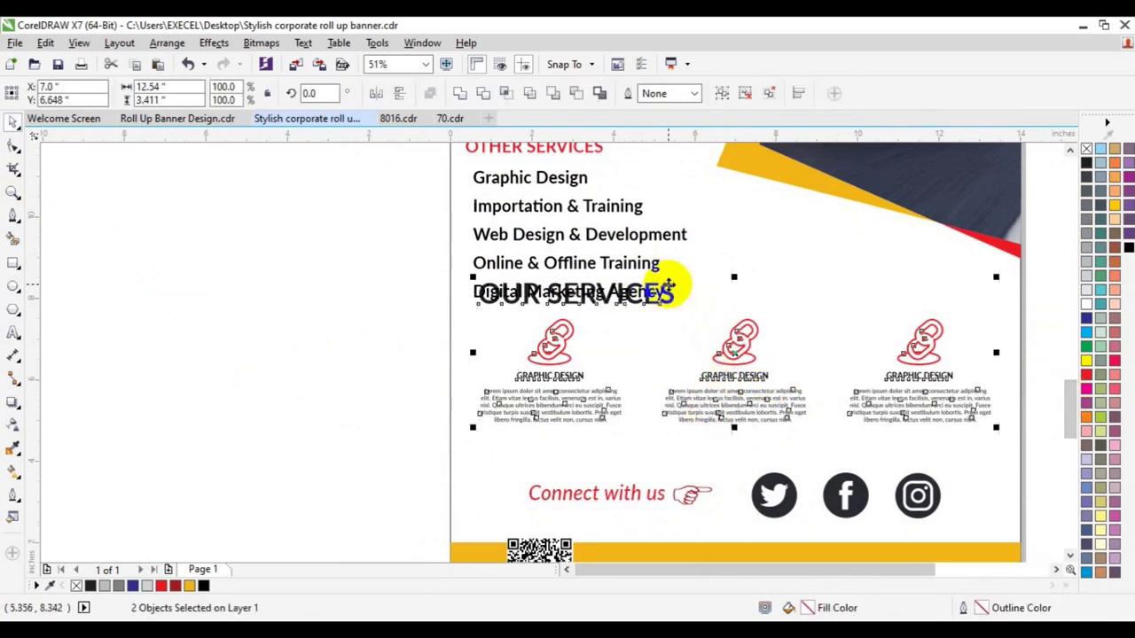
{"action": "key", "text": "Down"}
{"action": "key", "text": "Down"}
{"action": "key", "text": "Down"}
{"action": "key", "text": "Down"}
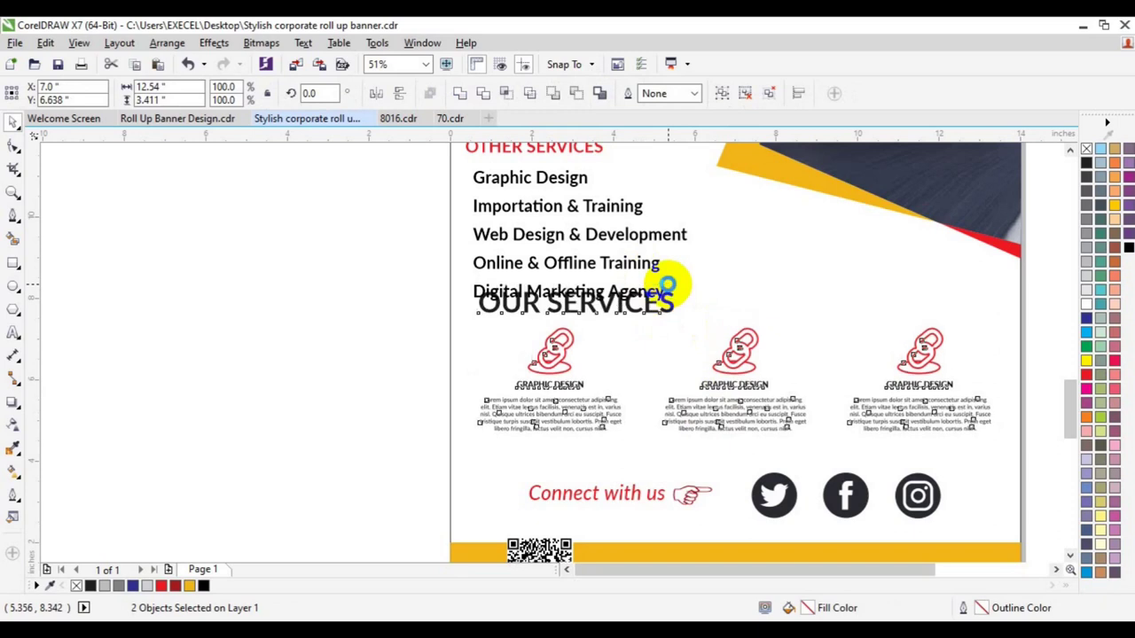
{"action": "key", "text": "Down"}
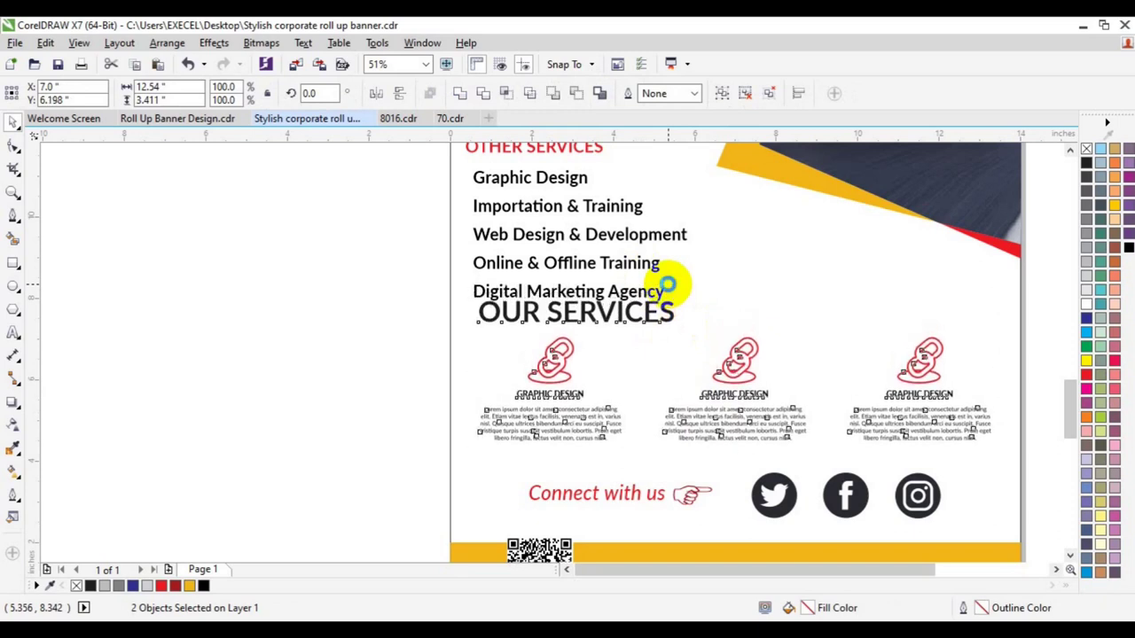
Nudge the Connect with us line and its social media icons down about 0.27 inch toward the yellow footer.
{"action": "left_click", "coordinate": [687, 495]}
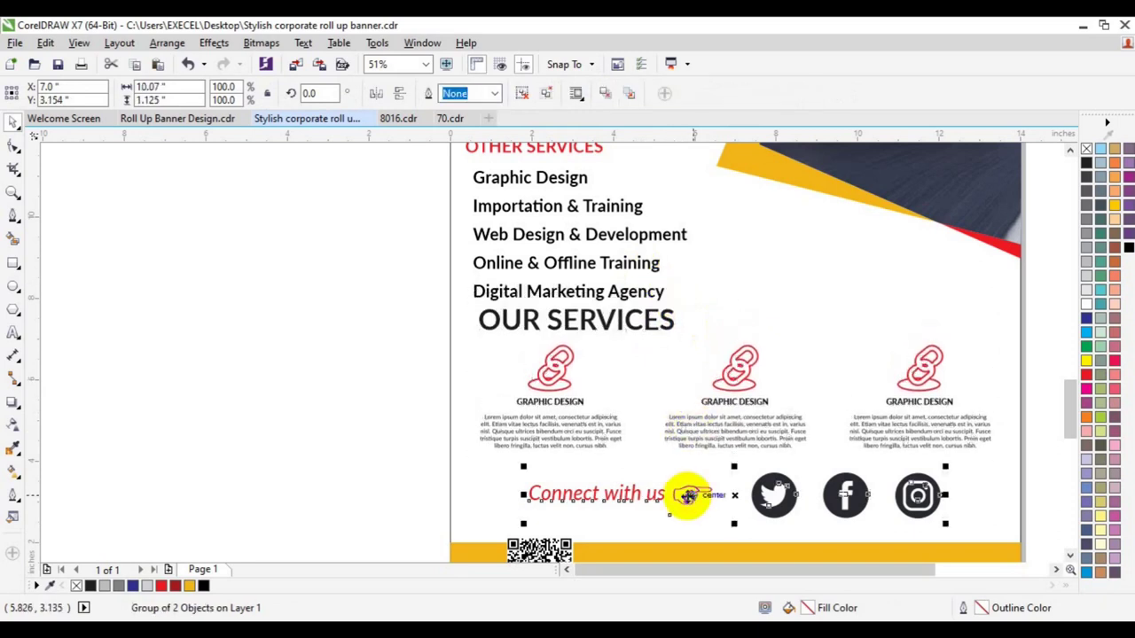
{"action": "key", "text": "Down"}
{"action": "key", "text": "Down"}
{"action": "key", "text": "Down"}
{"action": "key", "text": "Down"}
{"action": "key", "text": "Down"}
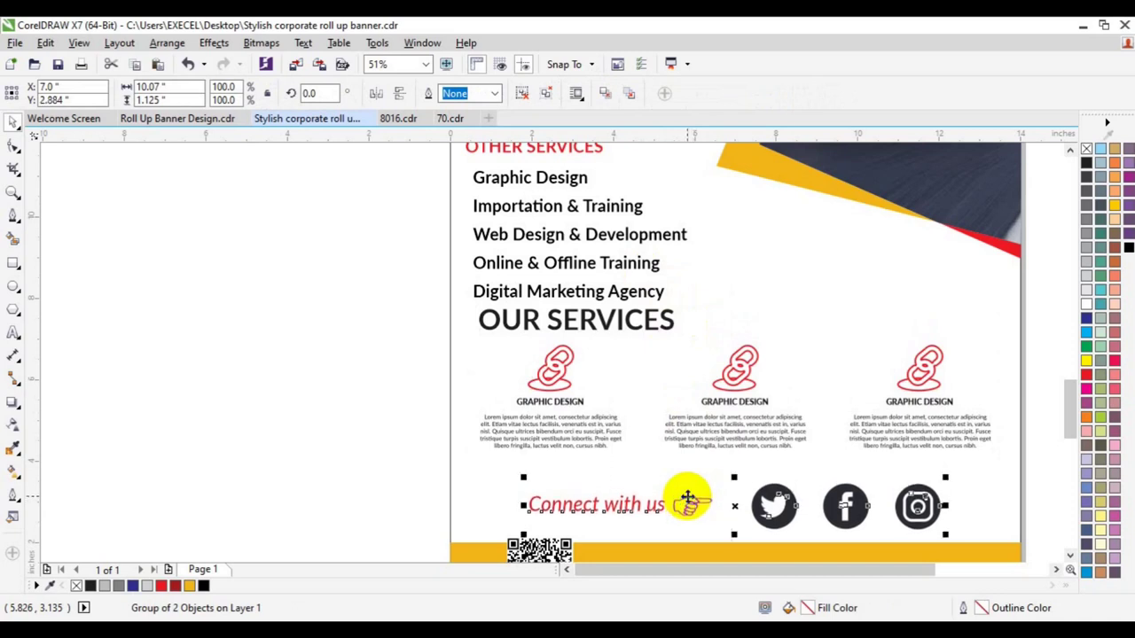
Group the OUR SERVICES heading with its three service columns and nudge the group slightly further down.
{"action": "left_click", "coordinate": [680, 317]}
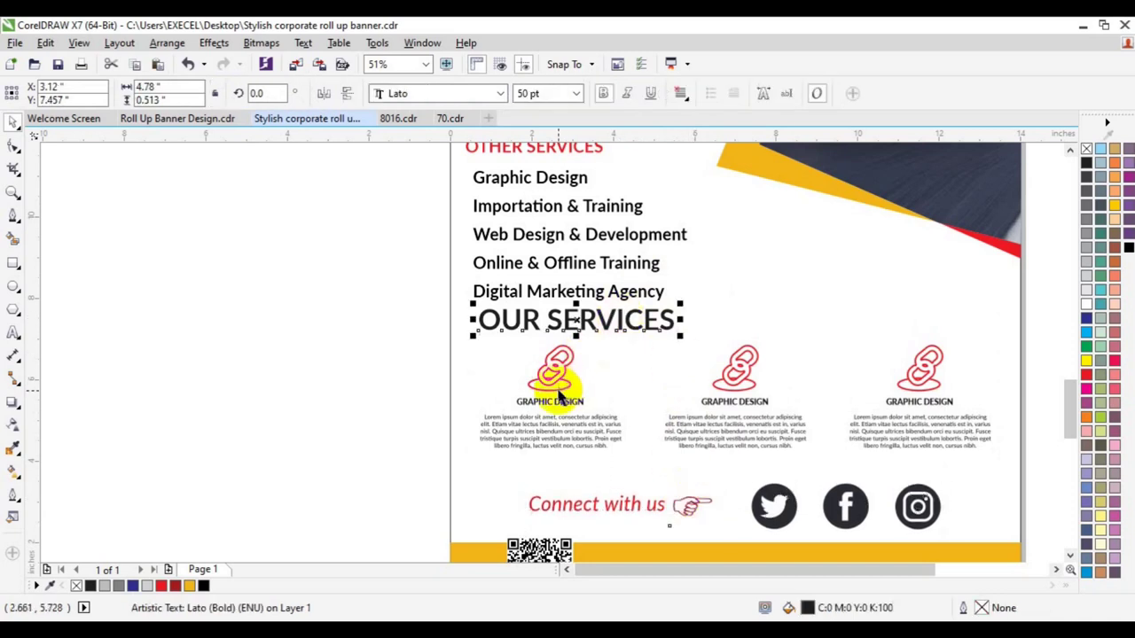
{"action": "left_click", "coordinate": [556, 392], "text": "shift"}
{"action": "key", "text": "ctrl+g"}
{"action": "key", "text": "Down"}
{"action": "key", "text": "Down"}
{"action": "key", "text": "Down"}
{"action": "key", "text": "Down"}
{"action": "key", "text": "Down"}
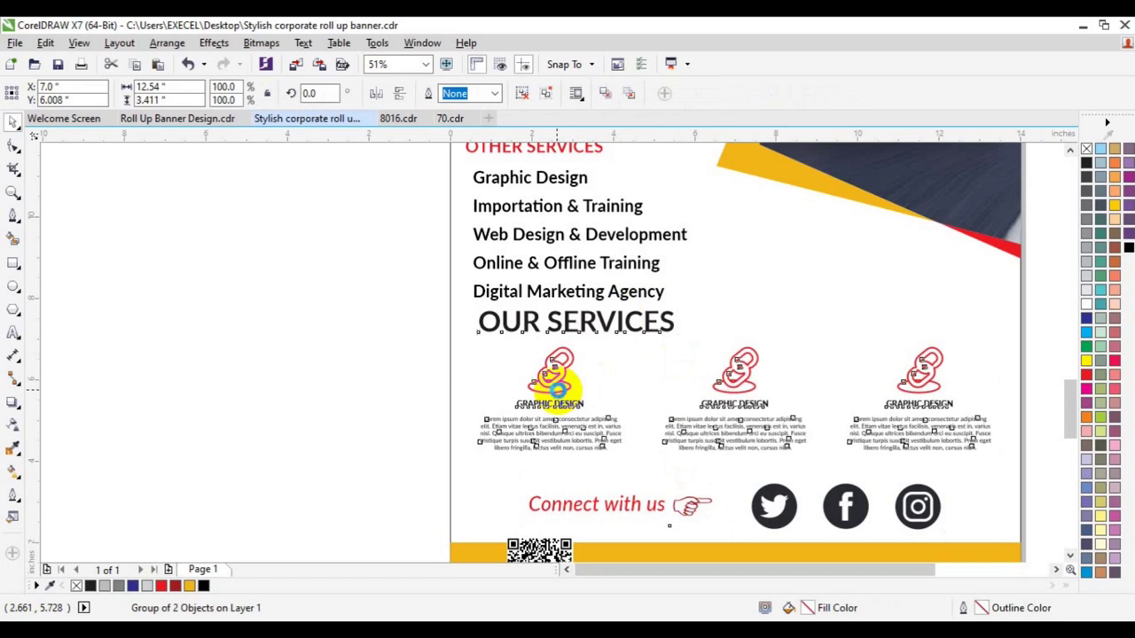
Nudge the OTHER SERVICES heading and its list slightly up together, and shift the list to the right under the heading.
{"action": "left_click", "coordinate": [543, 296]}
{"action": "left_click", "coordinate": [539, 145]}
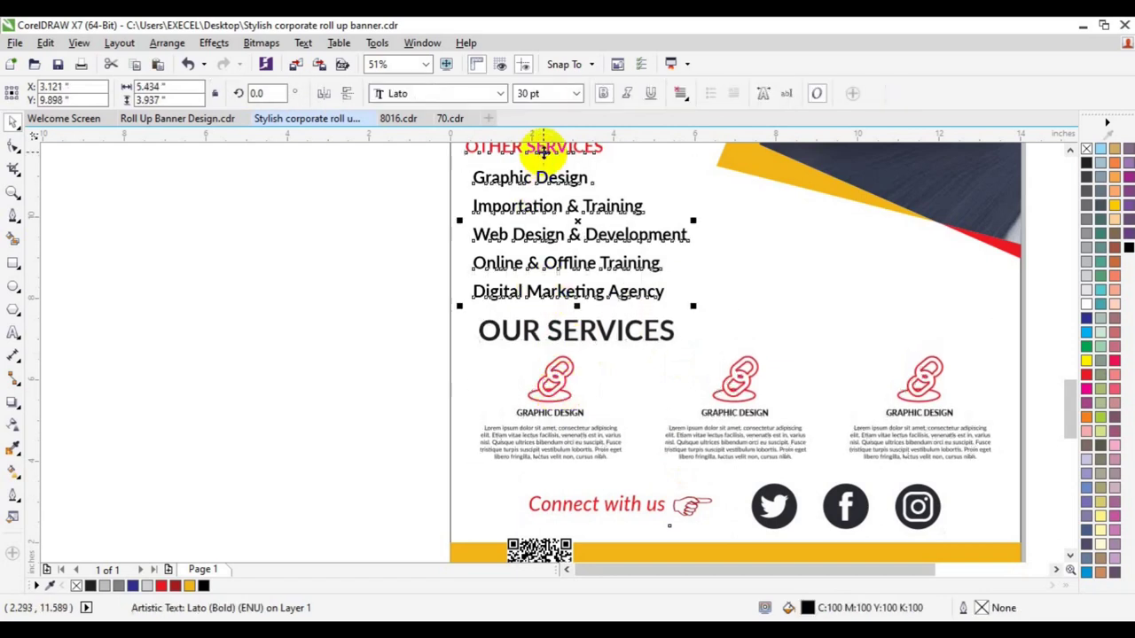
{"action": "left_click", "coordinate": [1069, 151]}
{"action": "left_click", "coordinate": [1069, 153]}
{"action": "left_click", "coordinate": [1069, 153]}
{"action": "left_click", "coordinate": [1069, 156]}
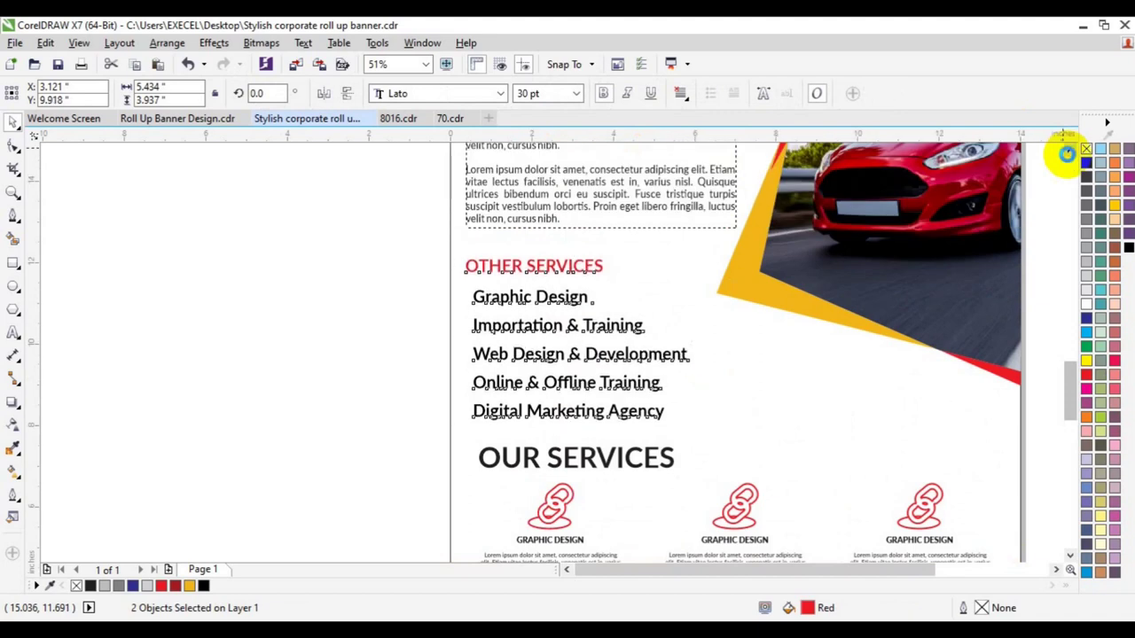
{"action": "left_click", "coordinate": [387, 363]}
{"action": "mouse_move", "coordinate": [517, 326]}
{"action": "left_mouse_down"}
{"action": "mouse_move", "coordinate": [501, 316]}
{"action": "mouse_move", "coordinate": [537, 321]}
{"action": "mouse_move", "coordinate": [504, 317]}
{"action": "mouse_move", "coordinate": [527, 320]}
{"action": "left_mouse_up"}
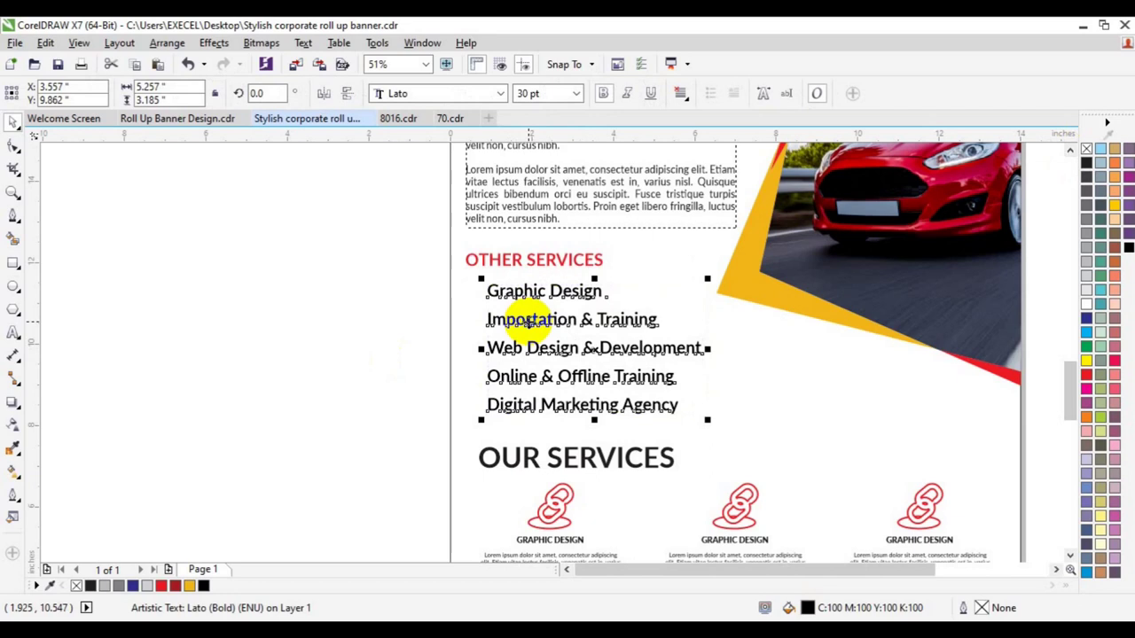
{"action": "key", "text": "ctrl+t"}
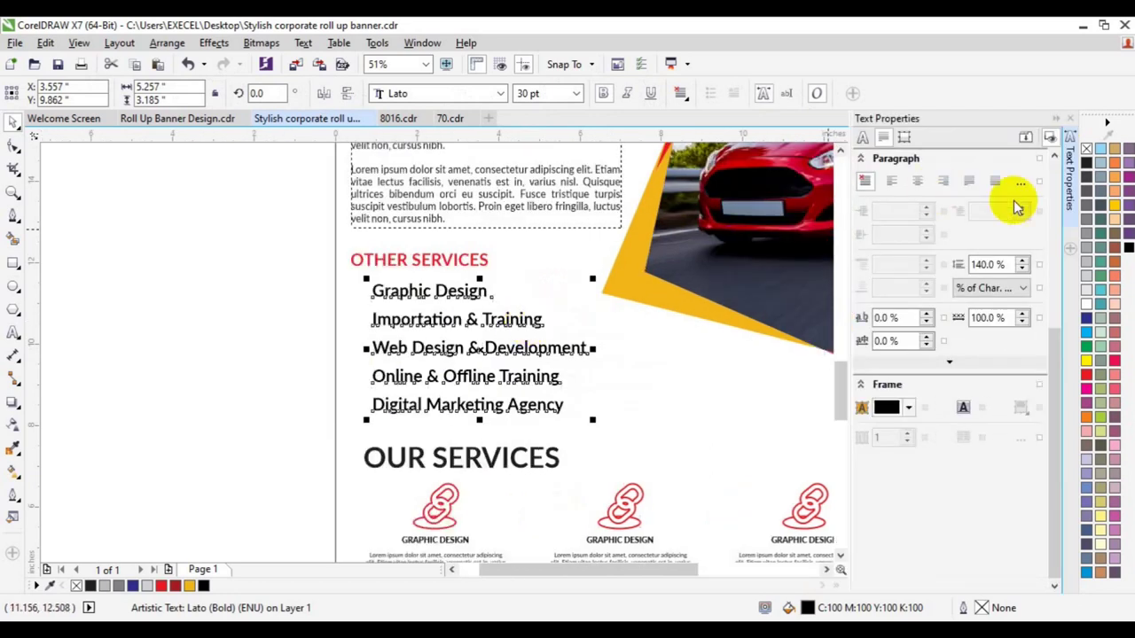
{"action": "left_click", "coordinate": [1069, 220]}
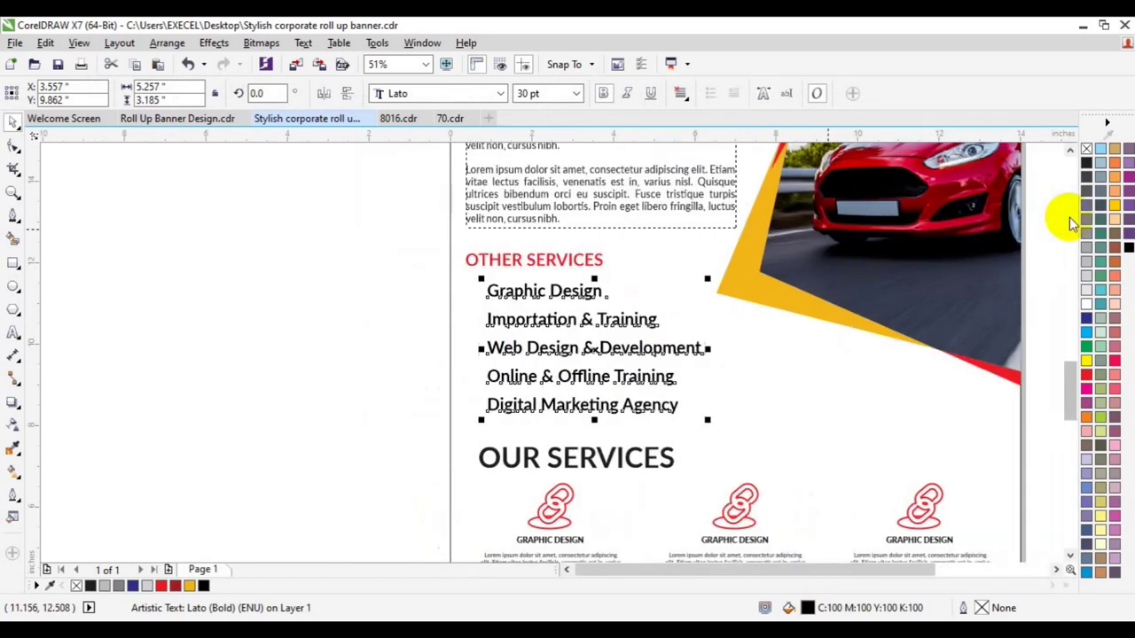
{"action": "left_click", "coordinate": [1069, 217]}
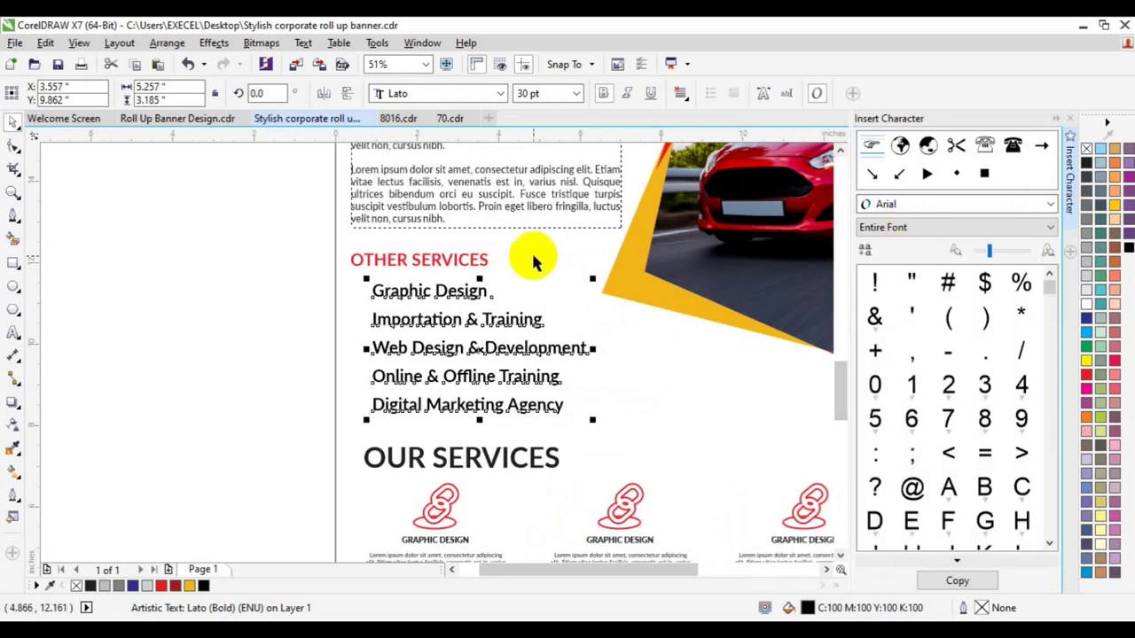
Draw a check mark about 0.34 by 0.15 inch in front of the Graphic Design line with the Pen tool.
{"action": "left_click", "coordinate": [12, 191]}
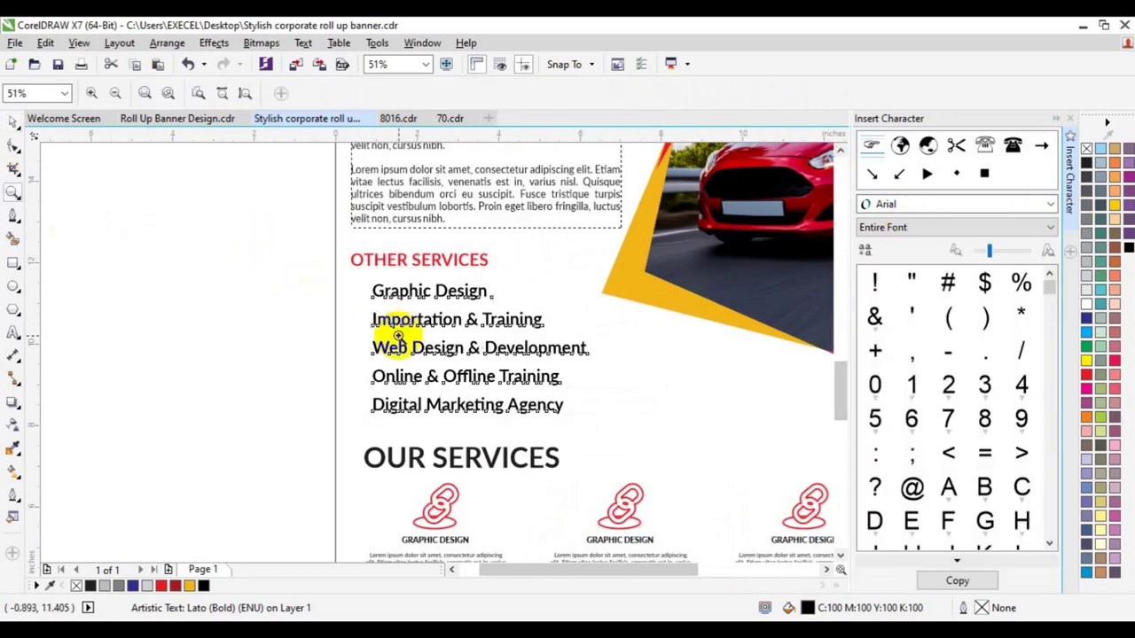
{"action": "left_click", "coordinate": [397, 328]}
{"action": "key", "text": "space"}
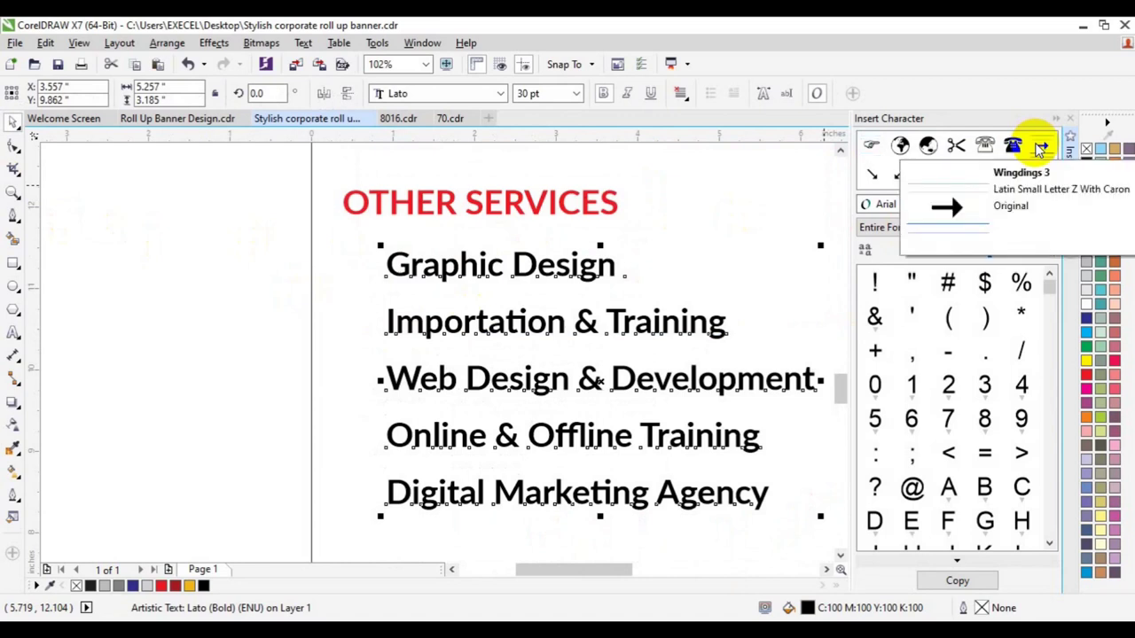
{"action": "left_click", "coordinate": [14, 217]}
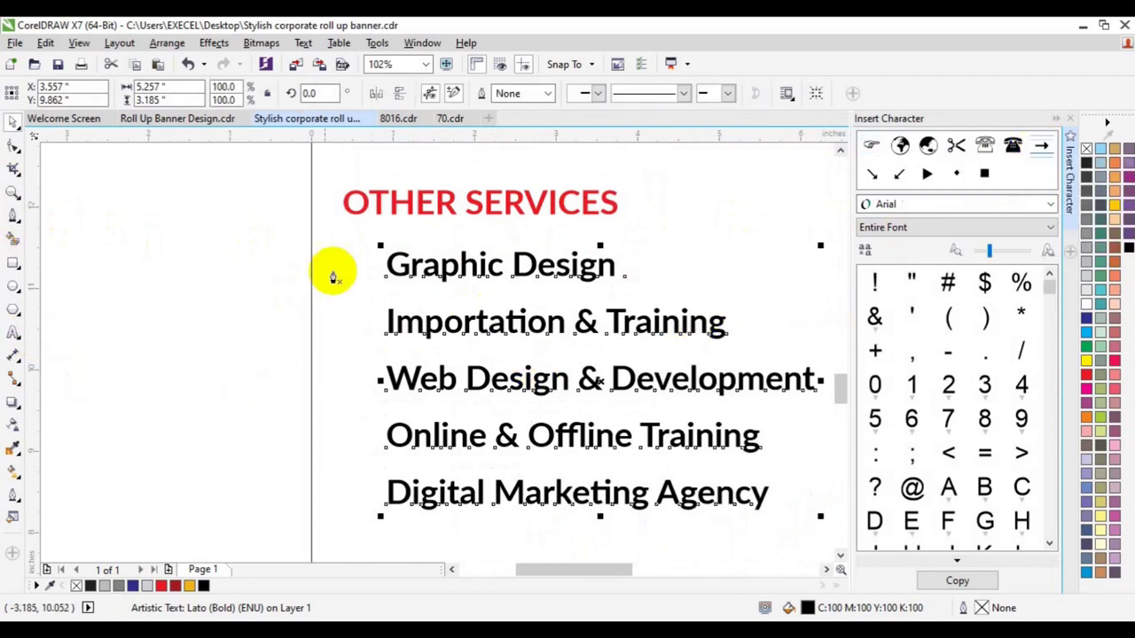
{"action": "left_click", "coordinate": [340, 276]}
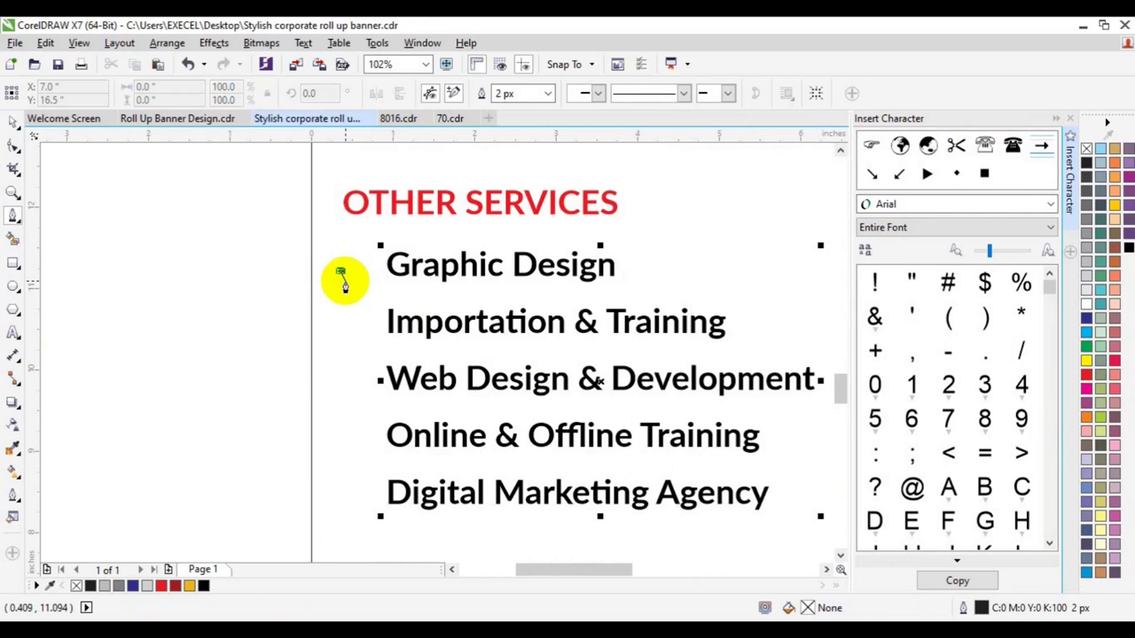
{"action": "left_click_drag", "start_coordinate": [341, 275], "coordinate": [373, 272]}
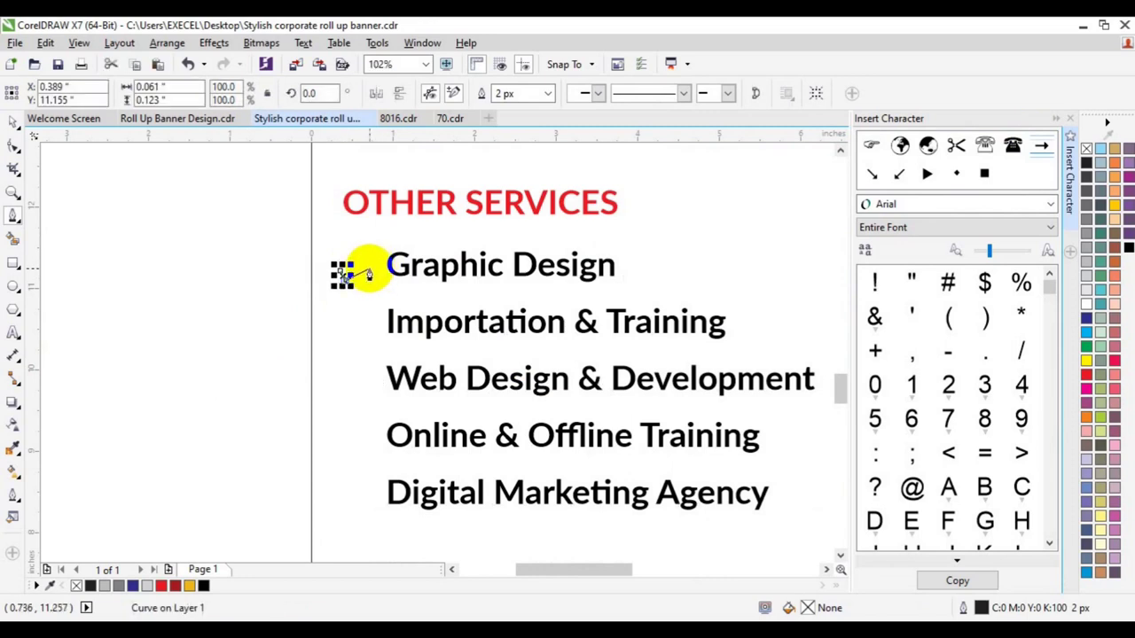
{"action": "left_click", "coordinate": [367, 268]}
{"action": "left_click", "coordinate": [380, 284]}
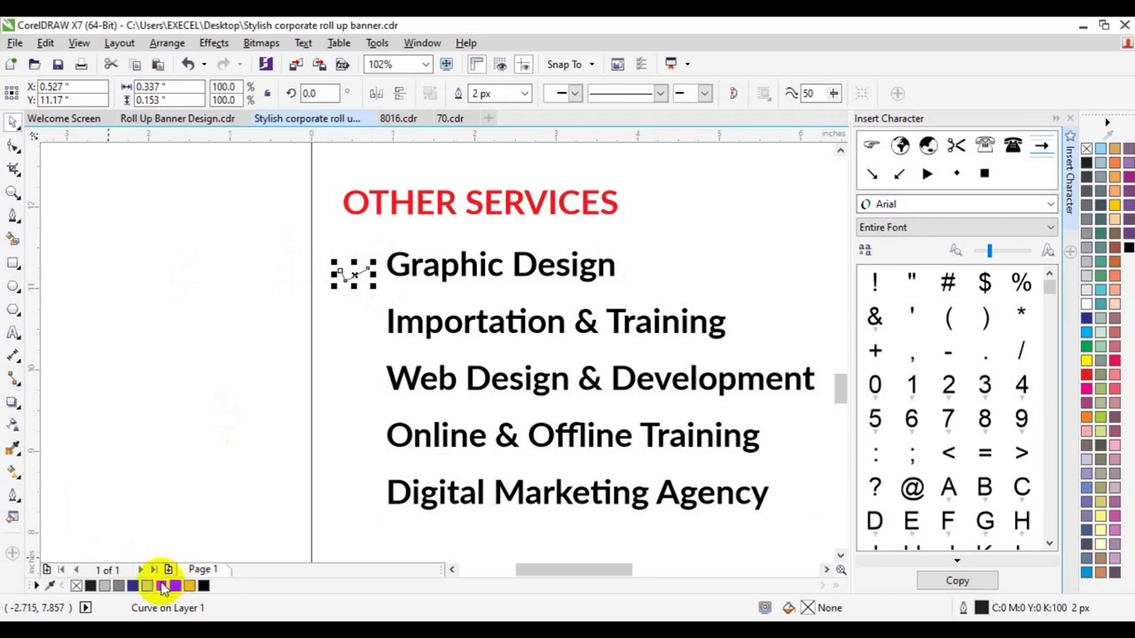
Give the check mark a dark red outline 9 px wide.
{"action": "right_click", "coordinate": [174, 590]}
{"action": "left_click", "coordinate": [483, 93]}
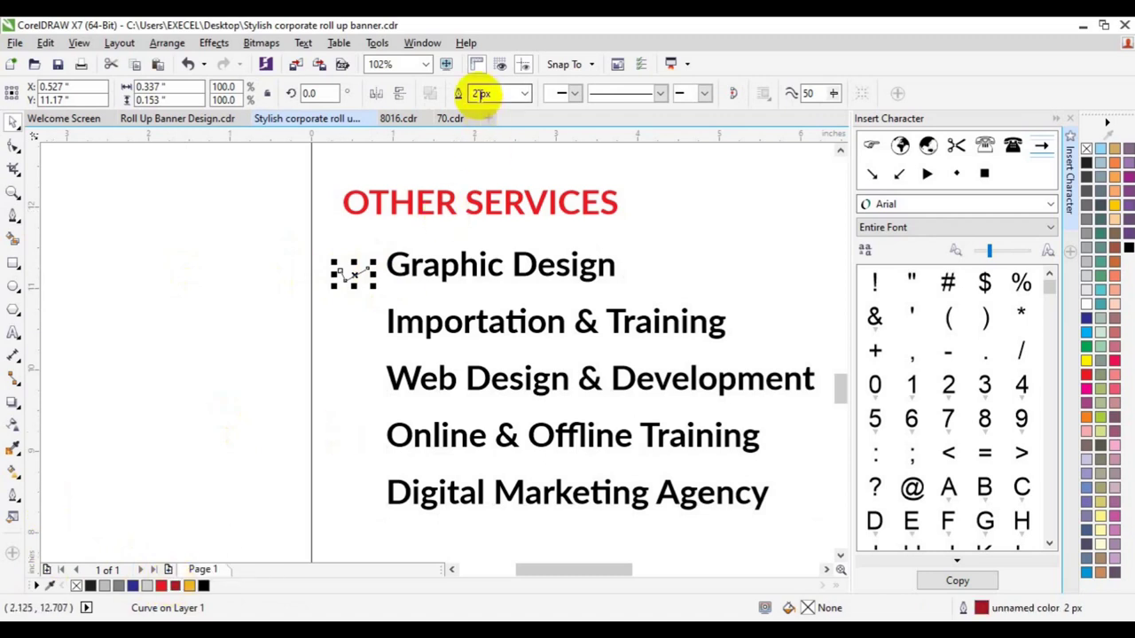
{"action": "key", "text": "Return"}
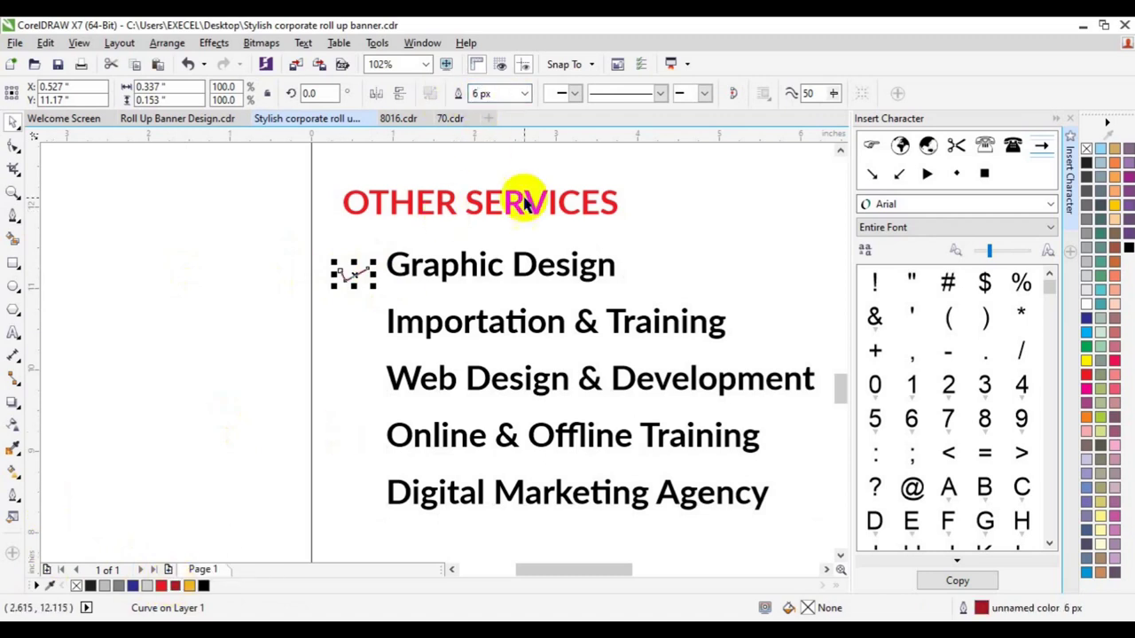
{"action": "left_click", "coordinate": [1068, 222]}
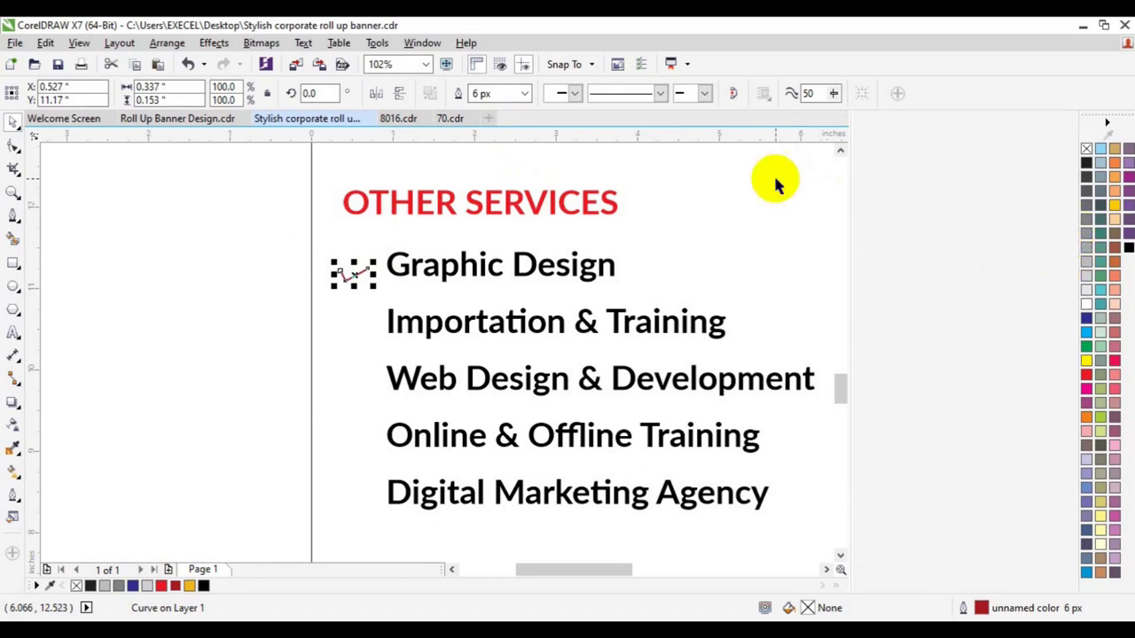
{"action": "left_click", "coordinate": [472, 93]}
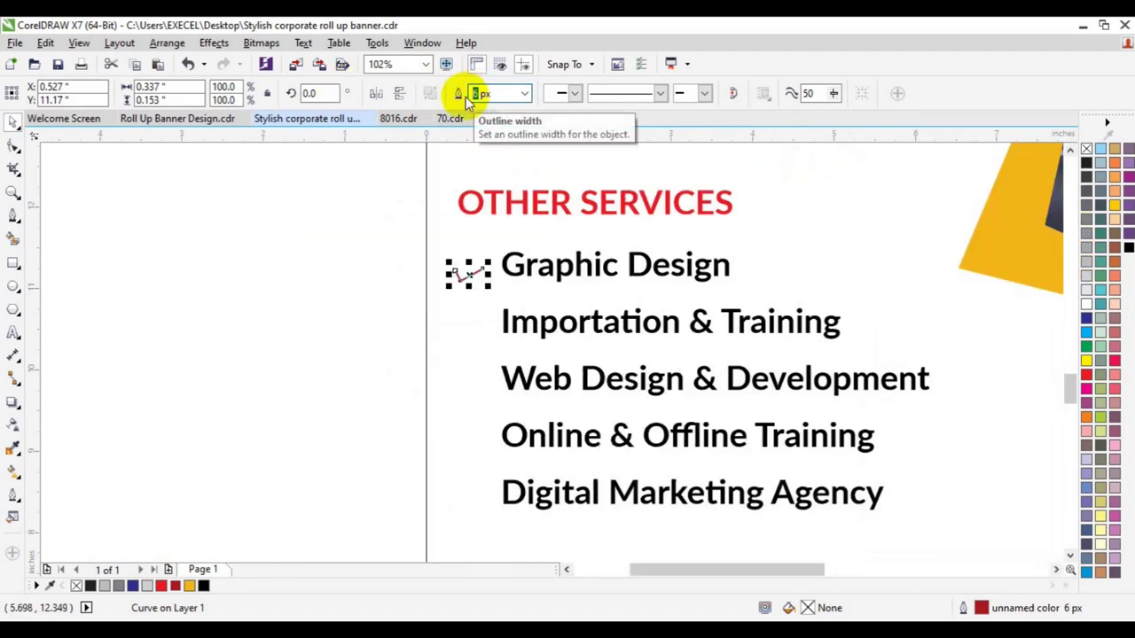
{"action": "key", "text": "Return"}
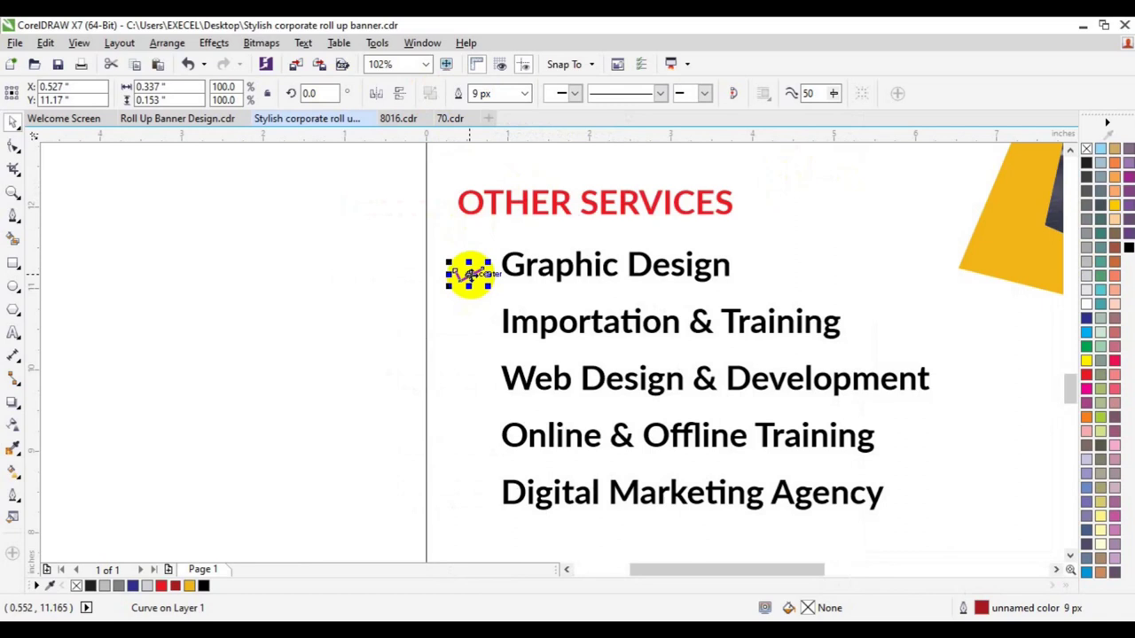
Copy the check mark straight down at equal intervals for the other four service lines and delete the surplus copy.
{"action": "left_click_drag", "start_coordinate": [469, 275], "coordinate": [476, 325]}
{"action": "left_click", "coordinate": [535, 354]}
{"action": "key", "text": "ctrl+r"}
{"action": "key", "text": "ctrl+r"}
{"action": "key", "text": "ctrl+r"}
{"action": "key", "text": "ctrl+r"}
{"action": "key", "text": "Delete"}
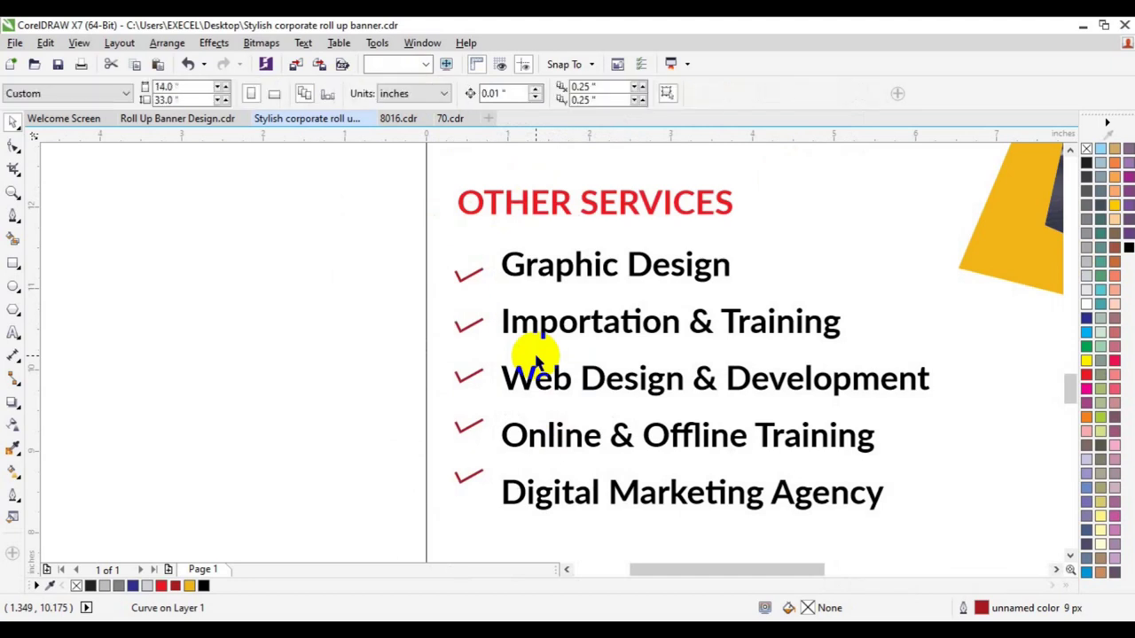
Move the lower three check marks down to line up with their service lines and group all five check marks.
{"action": "left_click", "coordinate": [472, 427]}
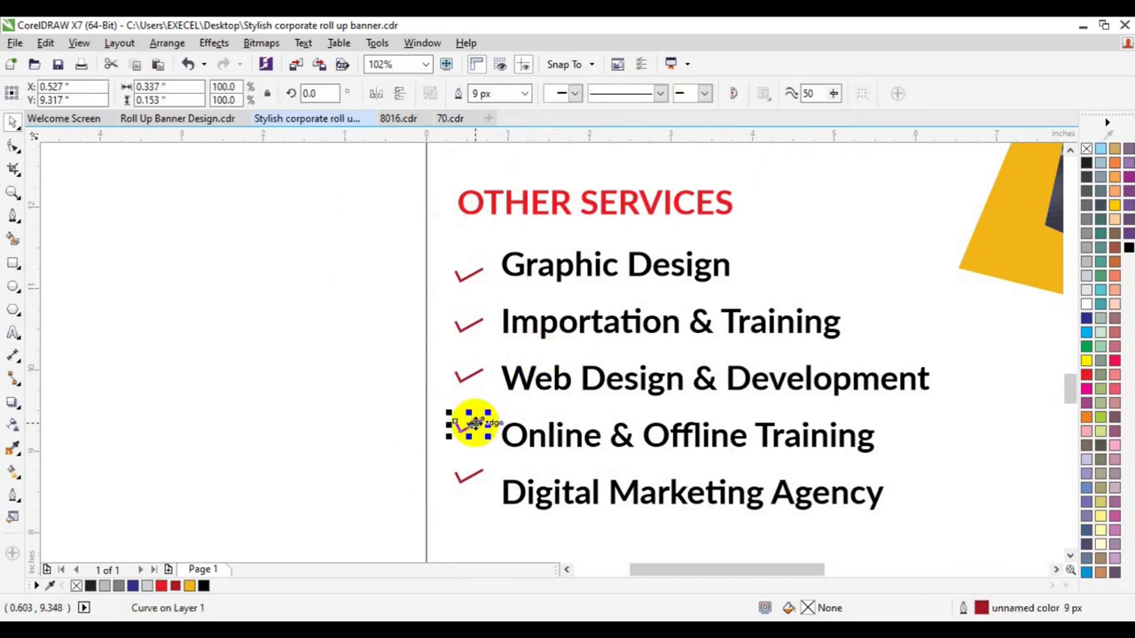
{"action": "left_click", "coordinate": [468, 478], "text": "shift"}
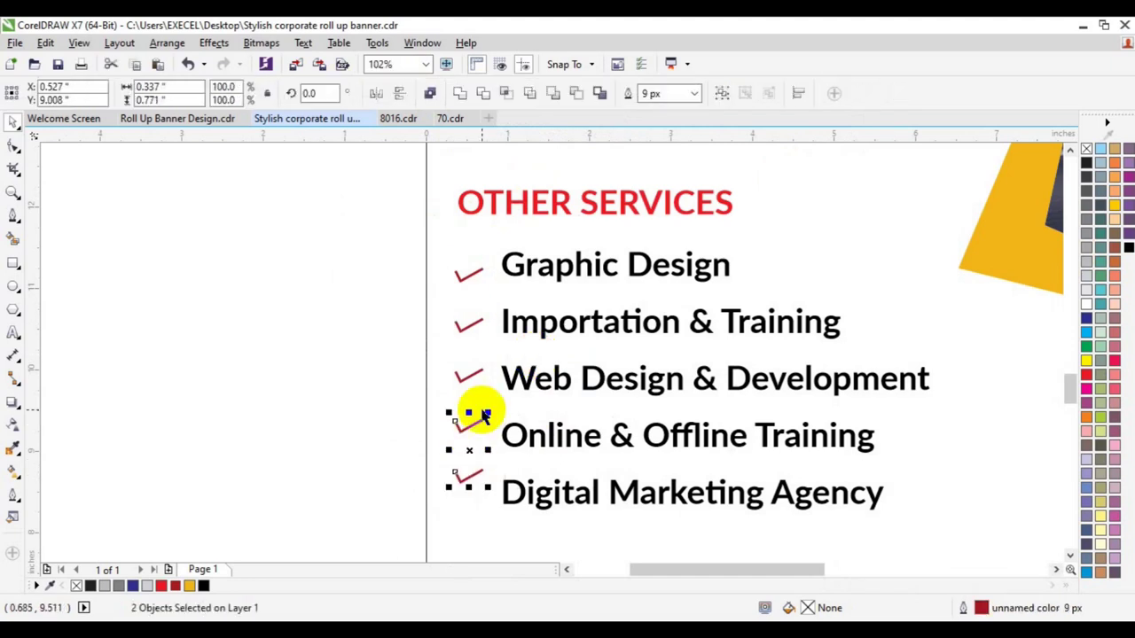
{"action": "left_click_drag", "start_coordinate": [480, 409], "coordinate": [484, 416]}
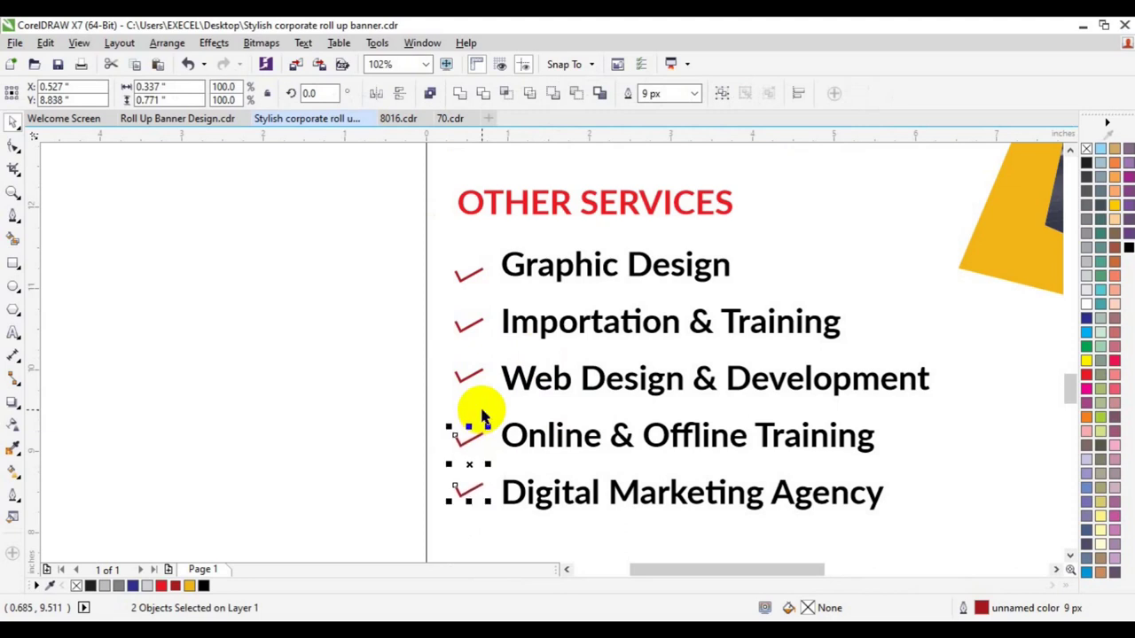
{"action": "left_click", "coordinate": [465, 374]}
{"action": "left_click_drag", "start_coordinate": [465, 373], "coordinate": [467, 379]}
{"action": "left_click_drag", "start_coordinate": [372, 214], "coordinate": [501, 514]}
{"action": "key", "text": "ctrl+g"}
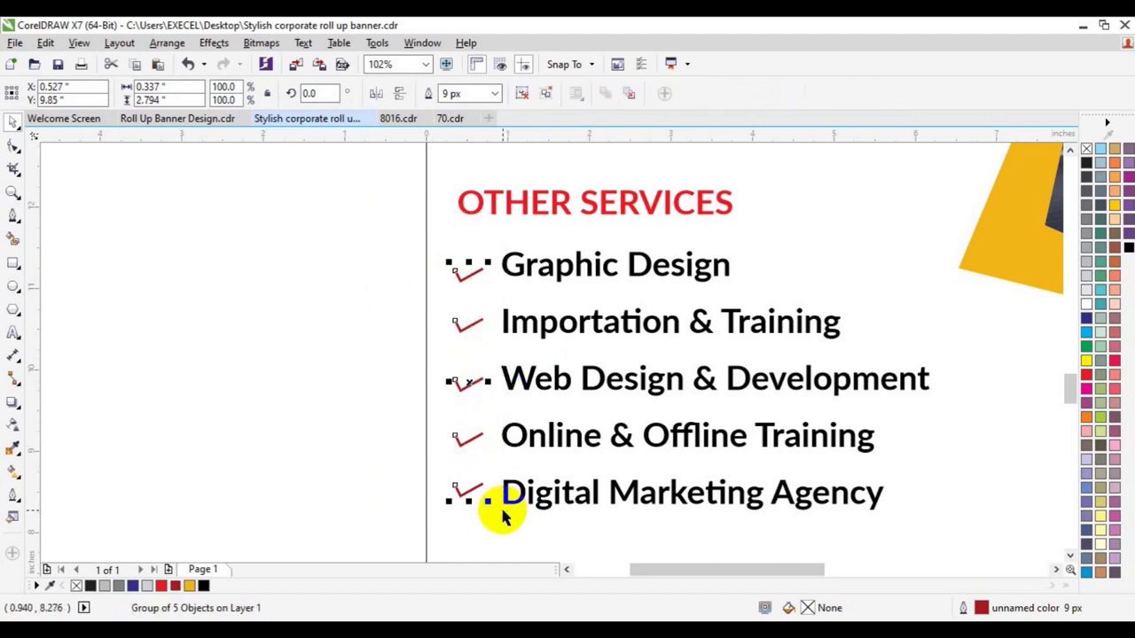
Group the check marks with the services list, left-align them with the OTHER SERVICES heading and include the heading in the group.
{"action": "left_click", "coordinate": [544, 441], "text": "shift"}
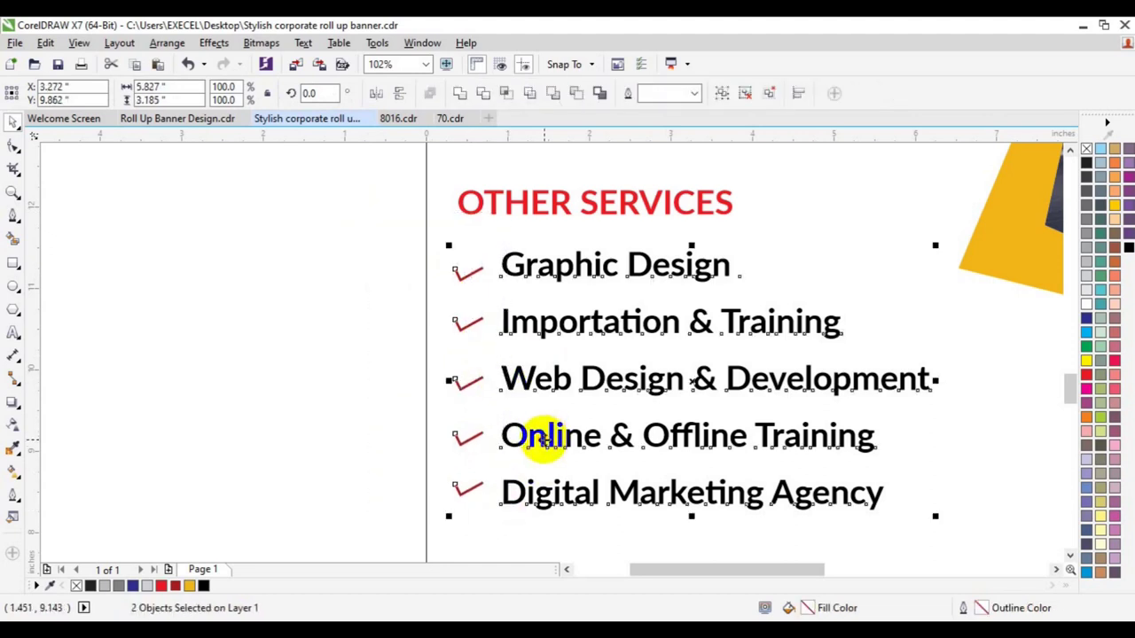
{"action": "key", "text": "ctrl+g"}
{"action": "left_click", "coordinate": [491, 199], "text": "shift"}
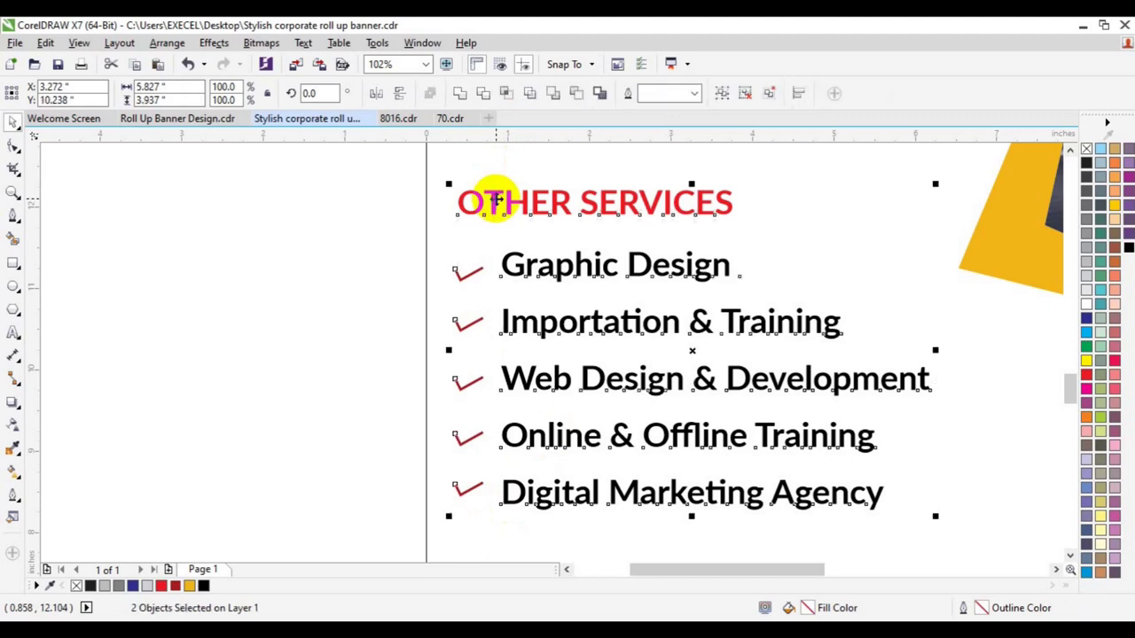
{"action": "key", "text": "l"}
{"action": "key", "text": "ctrl+g"}
Convert the About Us body text to curves and group it with its heading and the OTHER SERVICES block.
{"action": "left_click", "coordinate": [13, 192]}
{"action": "left_click", "coordinate": [116, 94]}
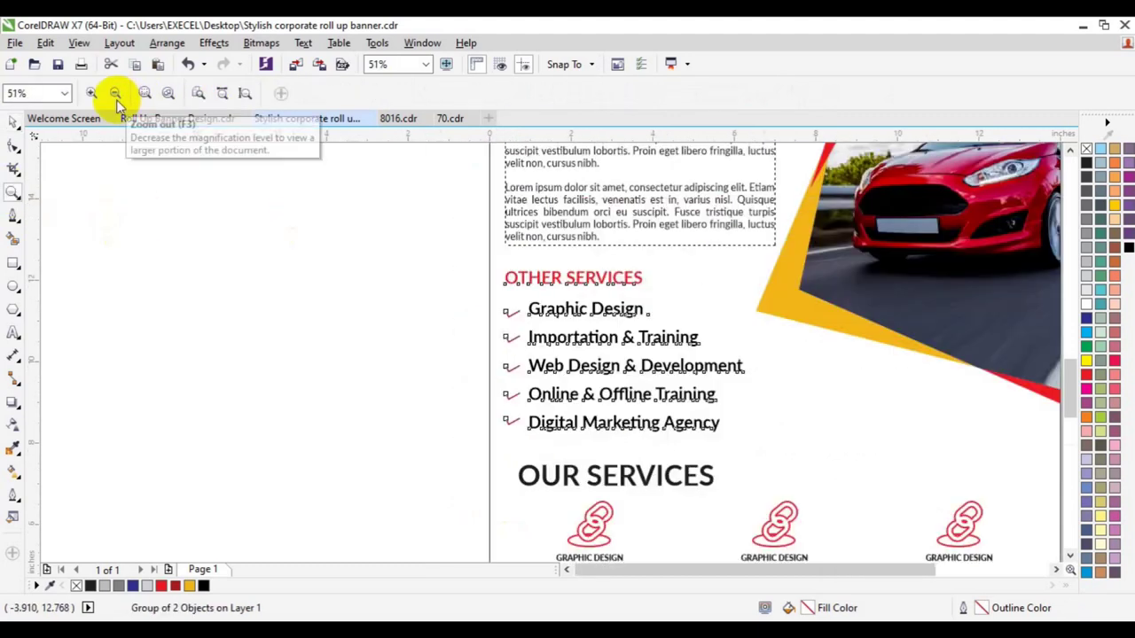
{"action": "left_click", "coordinate": [116, 94]}
{"action": "key", "text": "space"}
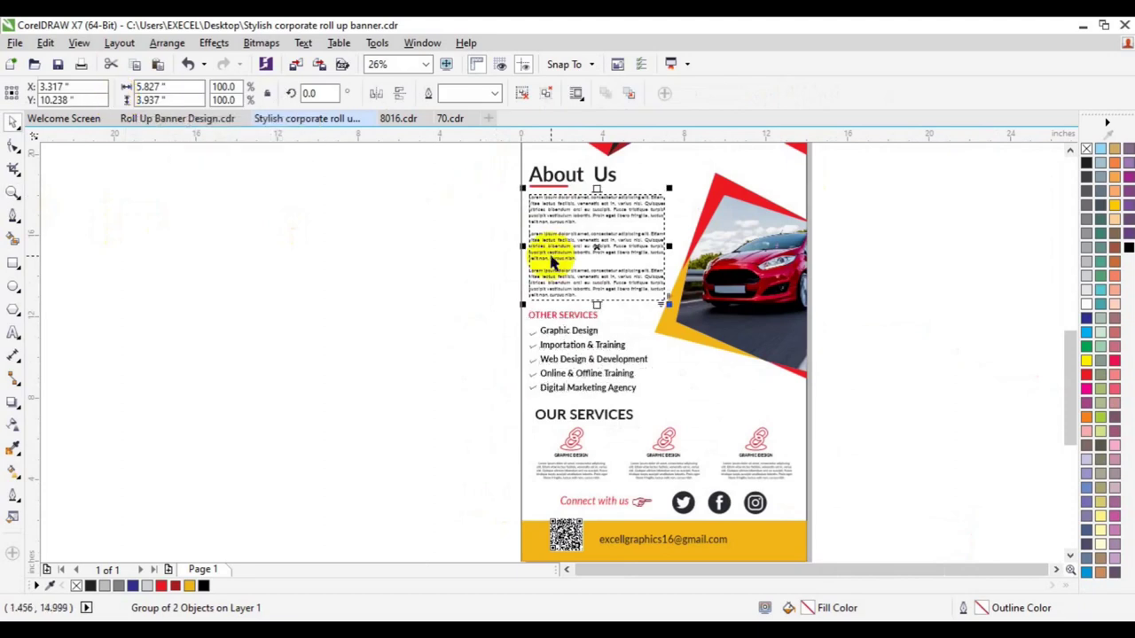
{"action": "left_click", "coordinate": [552, 260]}
{"action": "key", "text": "ctrl+q"}
{"action": "left_click", "coordinate": [549, 186], "text": "shift"}
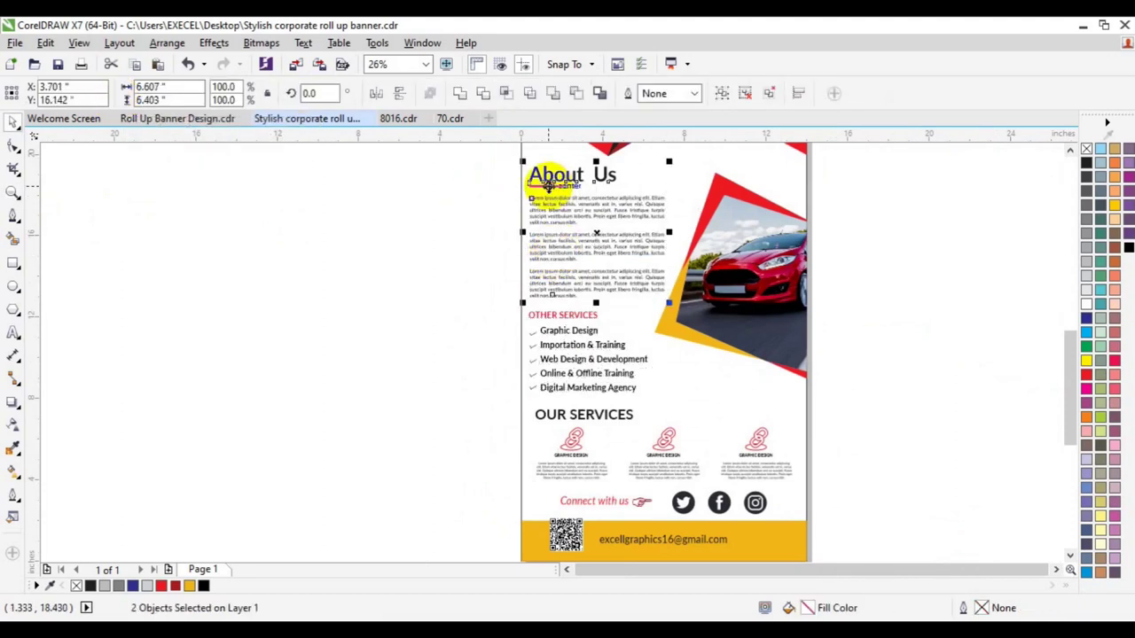
{"action": "key", "text": "ctrl+g"}
{"action": "left_click", "coordinate": [558, 346], "text": "shift"}
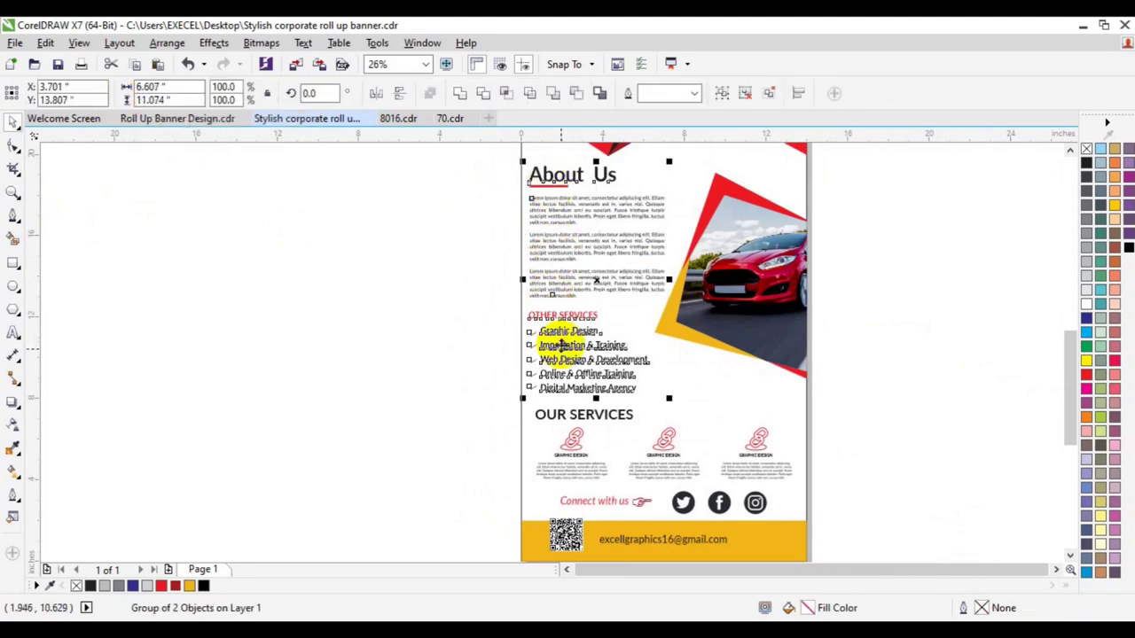
{"action": "key", "text": "ctrl+g"}
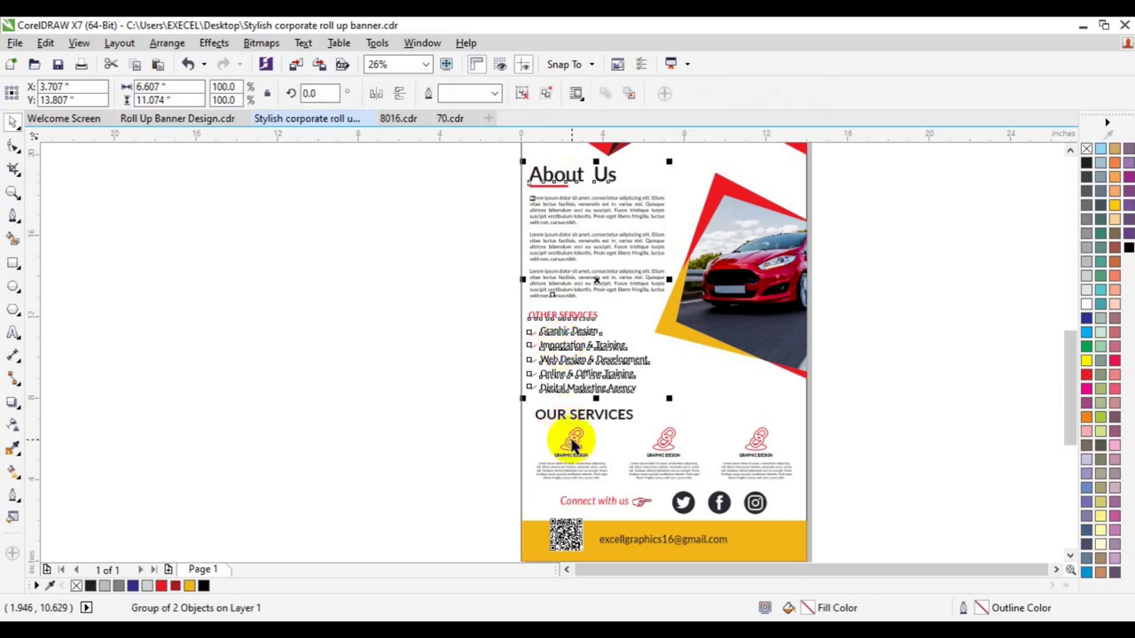
Left-align the OUR SERVICES block with the About Us group and center both together horizontally on the banner background.
{"action": "left_click", "coordinate": [573, 437]}
{"action": "left_click", "coordinate": [563, 386], "text": "shift"}
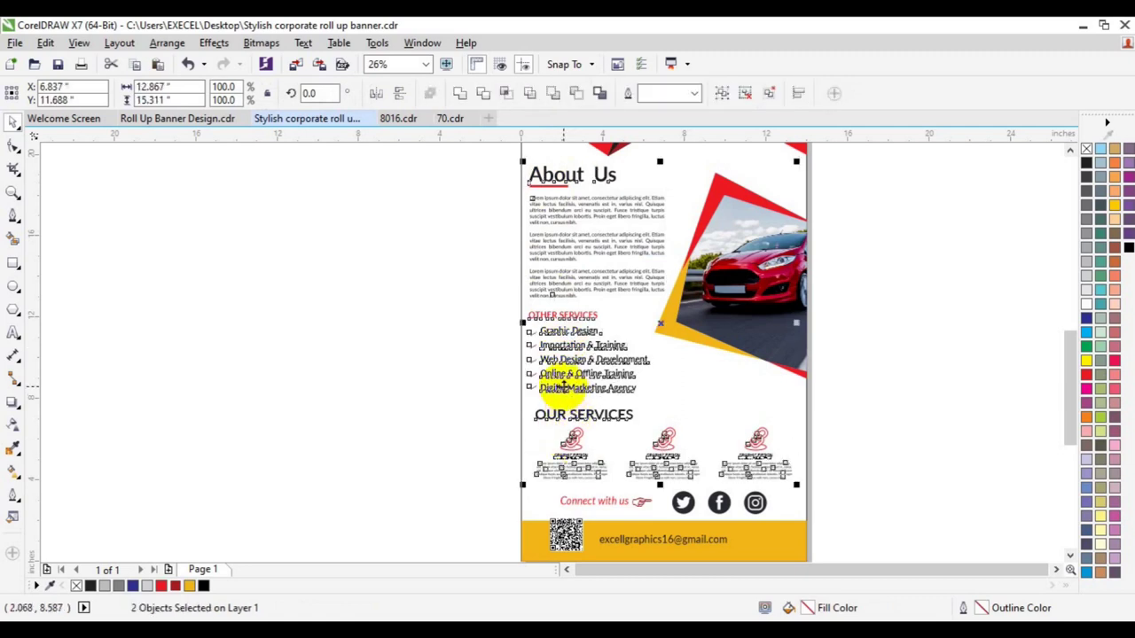
{"action": "key", "text": "l"}
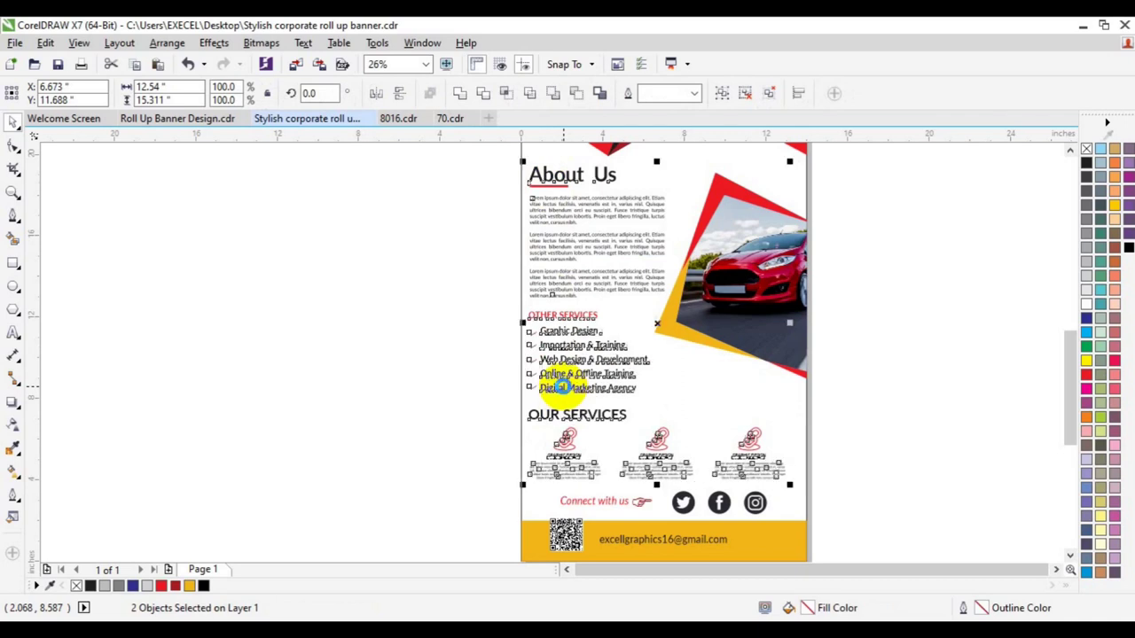
{"action": "left_click", "coordinate": [804, 433]}
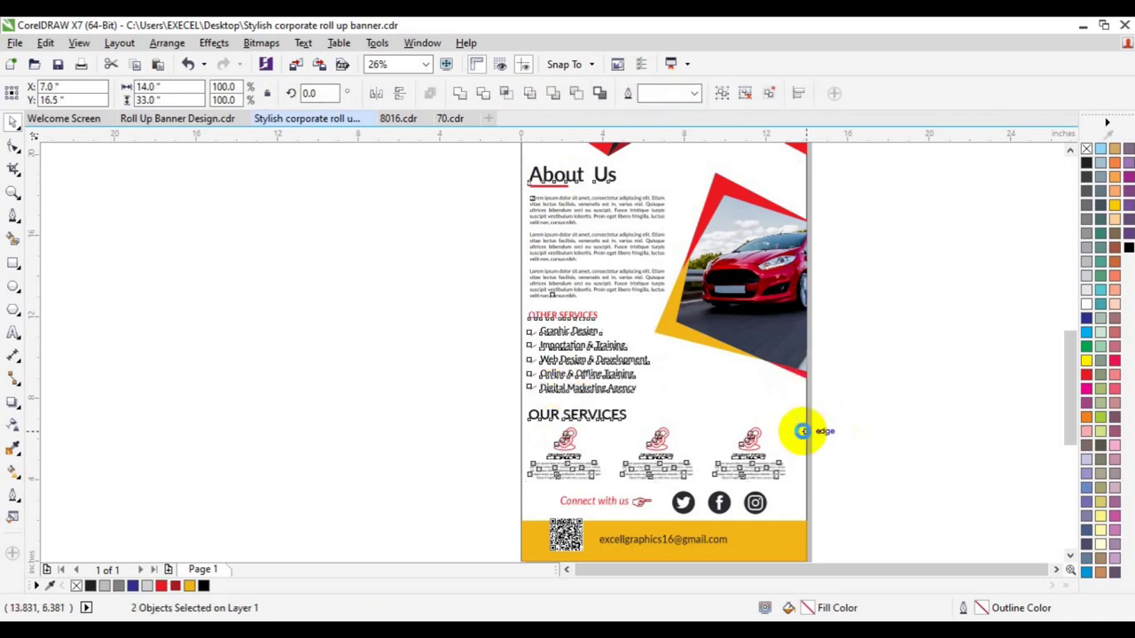
{"action": "key", "text": "e"}
{"action": "left_click", "coordinate": [866, 443]}
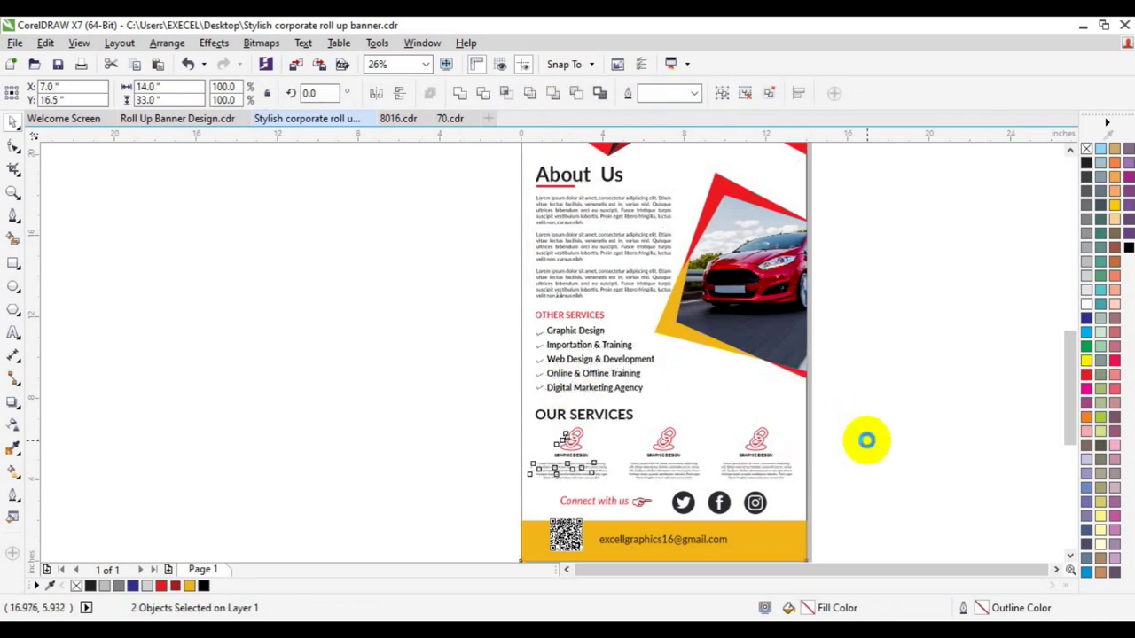
{"action": "left_click", "coordinate": [7, 193]}
{"action": "left_click", "coordinate": [118, 96]}
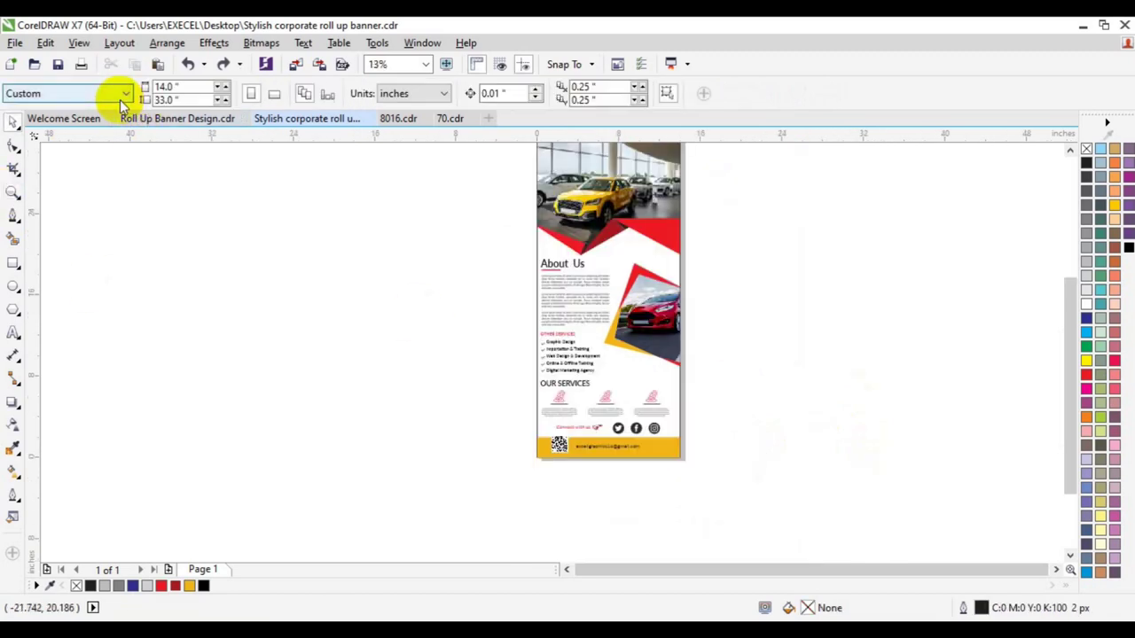
{"action": "left_click", "coordinate": [1070, 151]}
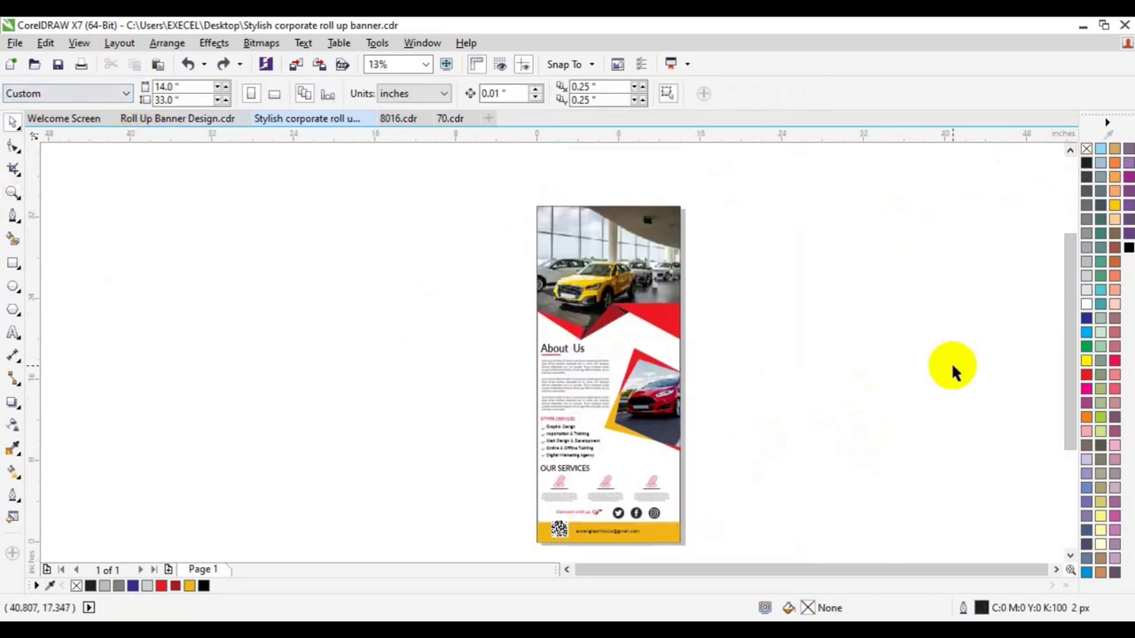